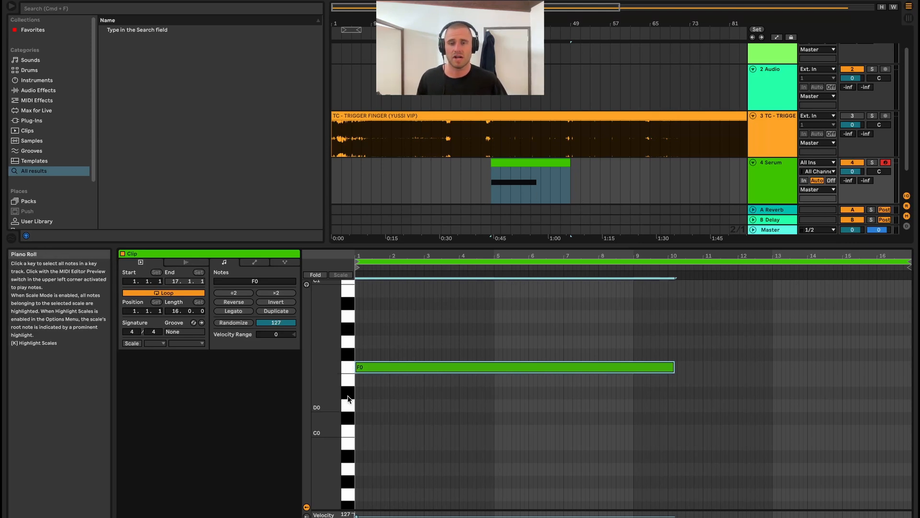
Step: Show the Serum track's devices with the F0 note left in its clip, and open the Serum plug-in window
double_click(363, 367)
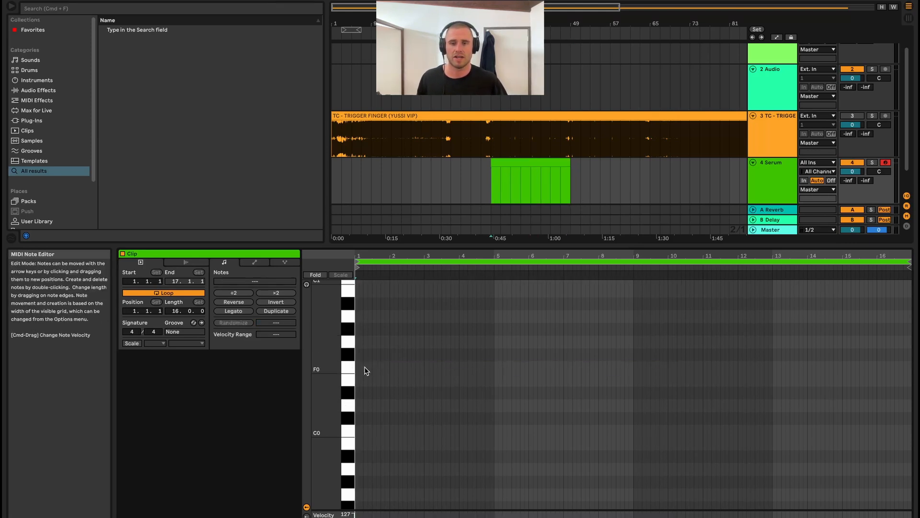
key(super+z)
key(shift+Tab)
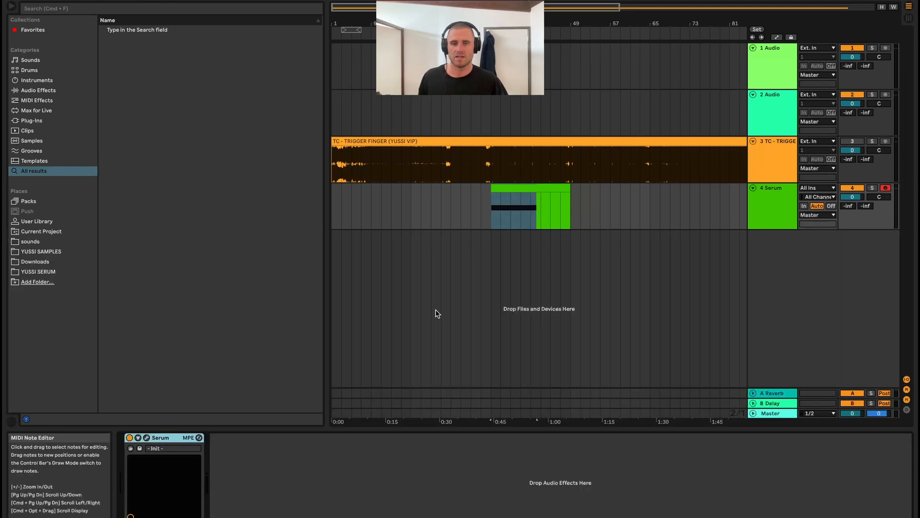
click(146, 438)
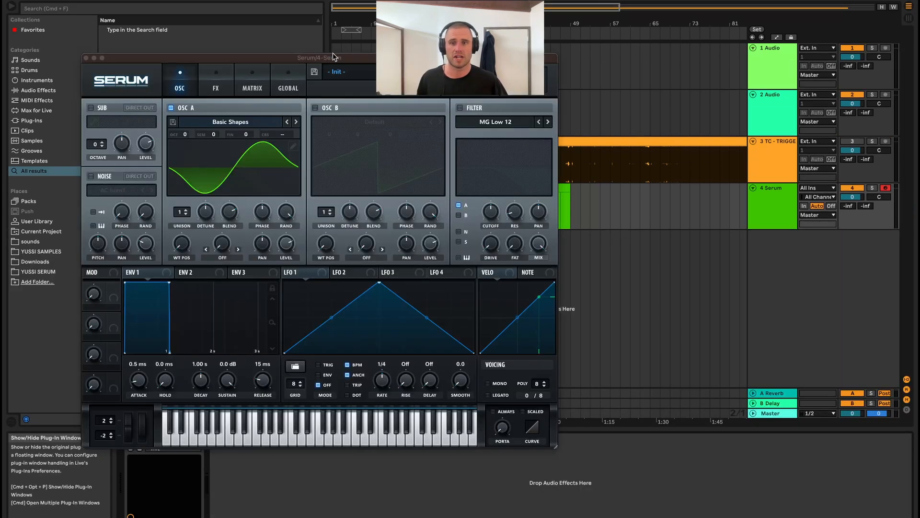
Step: Initialize the Serum preset and load the Analog wavetable Basic Shapes into oscillator A
click(262, 123)
mouse_move(239, 135)
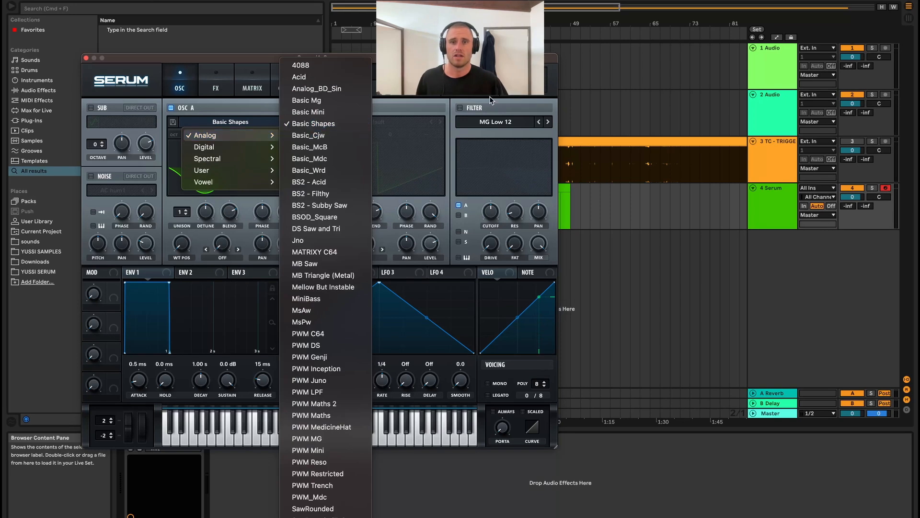
click(494, 82)
click(494, 81)
click(493, 138)
click(250, 125)
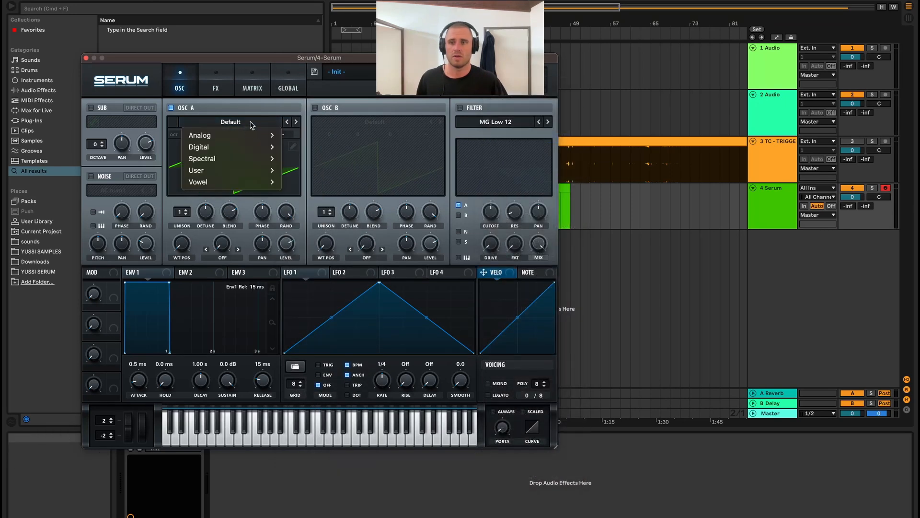
mouse_move(249, 135)
click(323, 125)
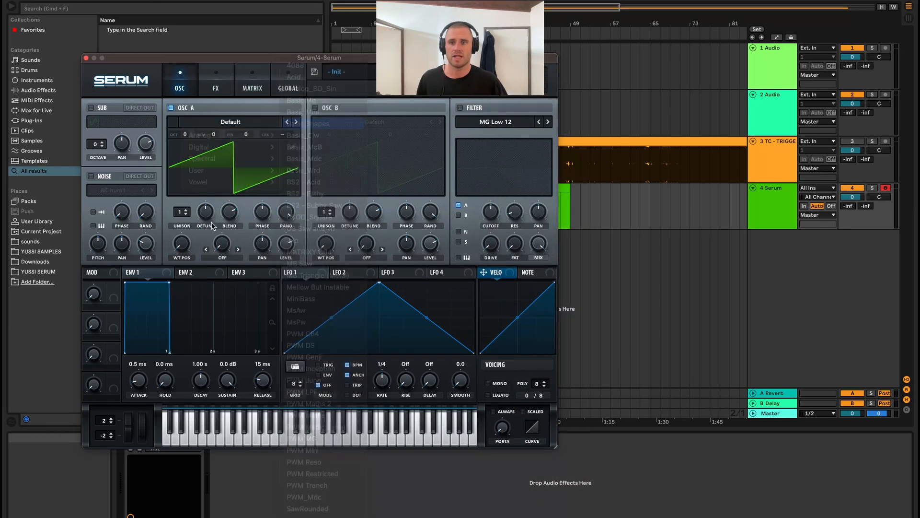
Step: Close Serum and open the Voxengo SPAN and Youlean Loudness Meter windows from the Master track's devices
click(771, 413)
drag(202, 61, 200, 7)
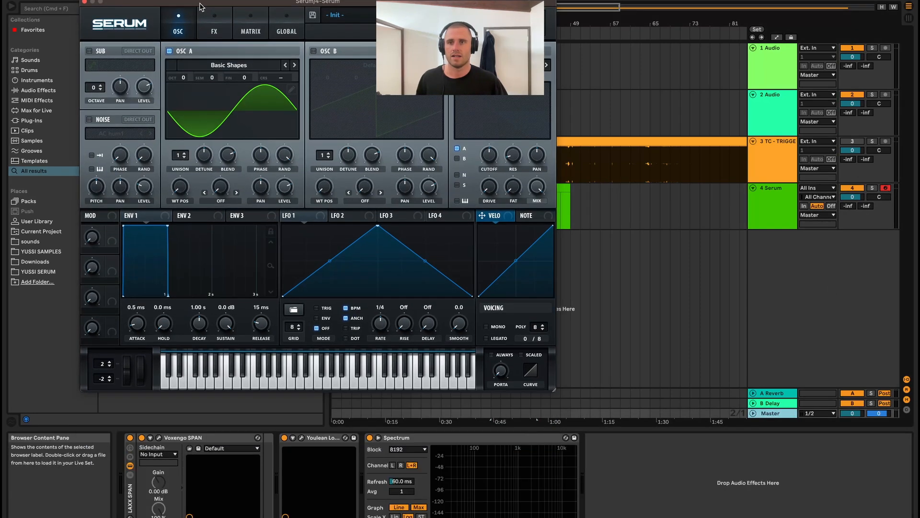
click(84, 3)
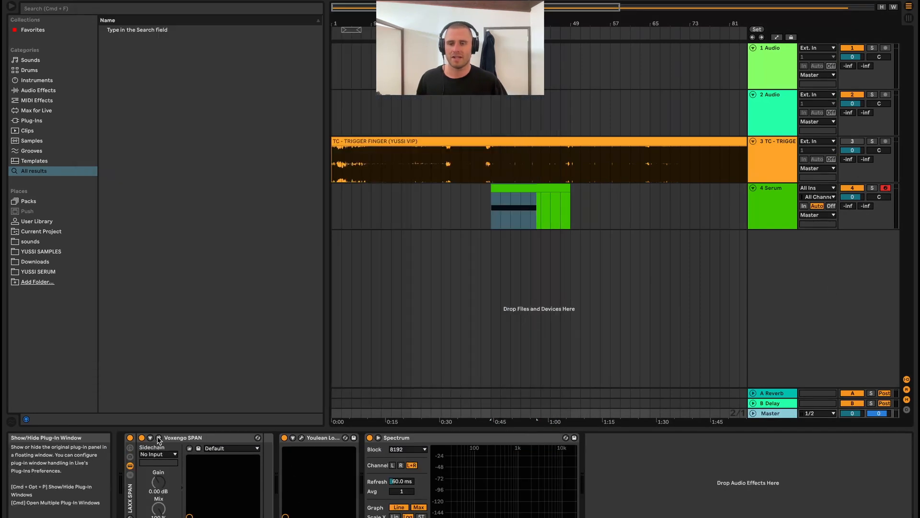
click(160, 438)
click(302, 437)
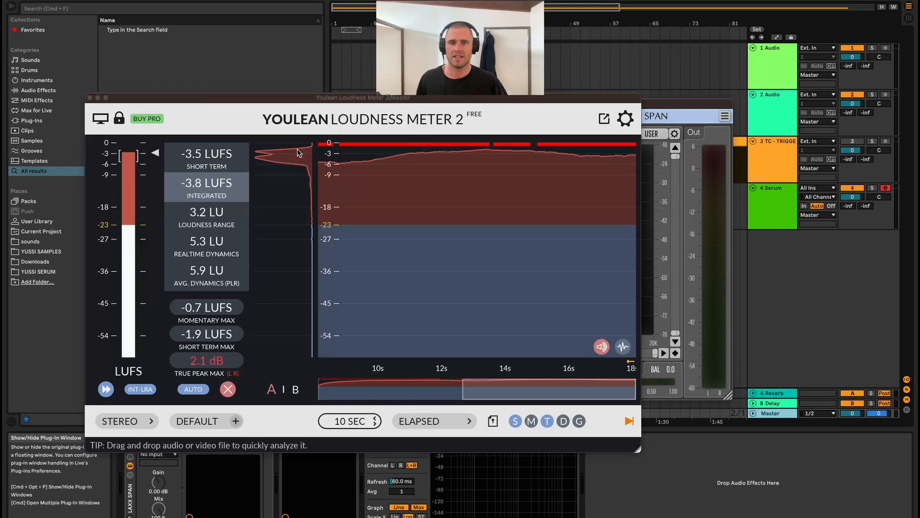
Step: Arrange the loudness meter and SPAN windows below the tracks so the Serum clip stays accessible
drag(460, 102, 467, 157)
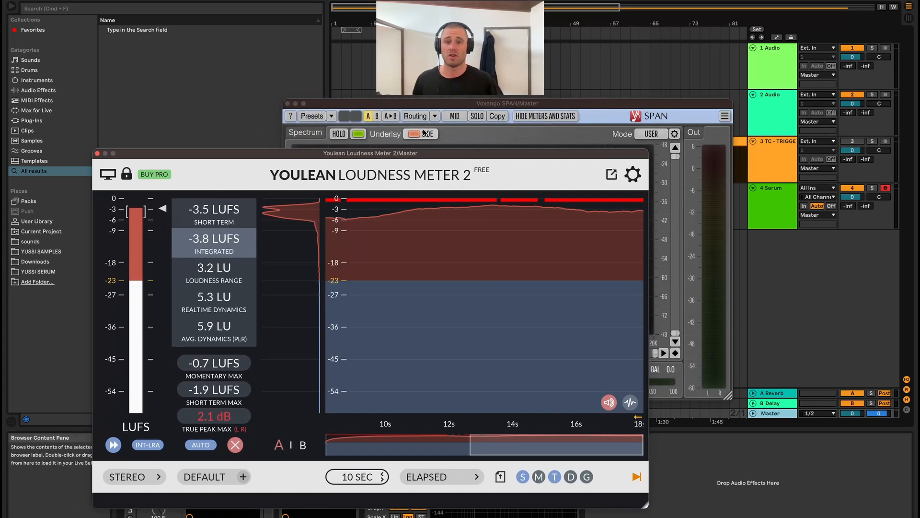
drag(550, 102, 592, 138)
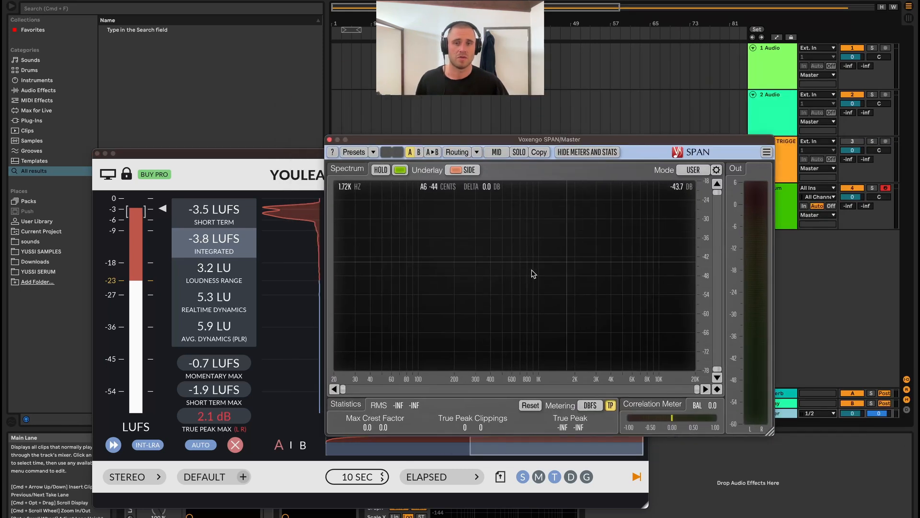
click(248, 156)
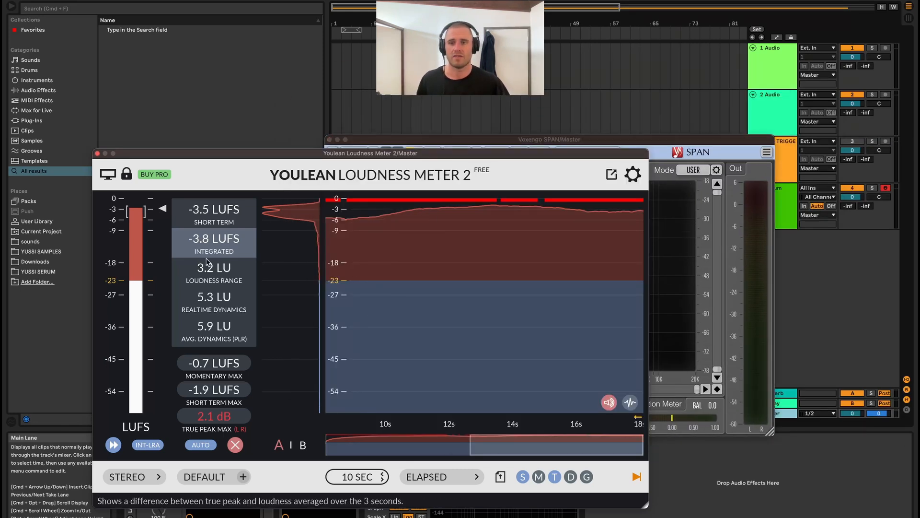
drag(434, 144, 436, 120)
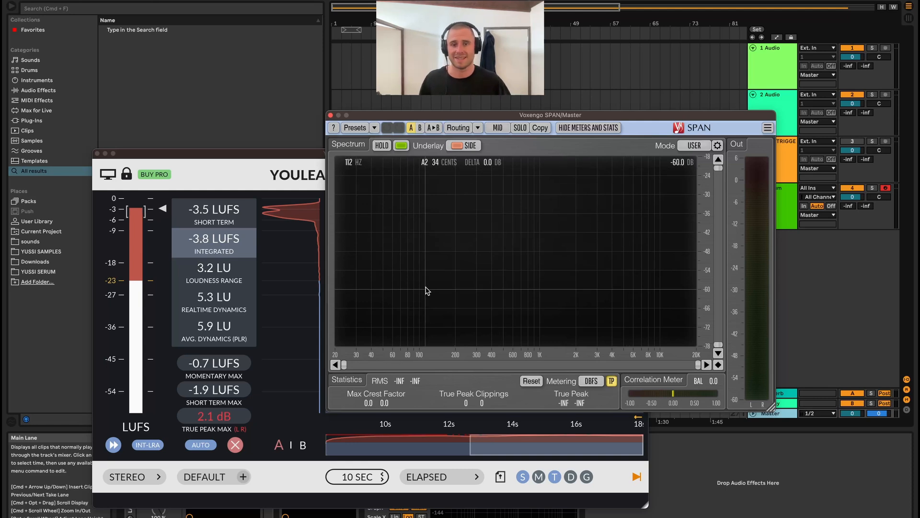
drag(475, 116, 429, 214)
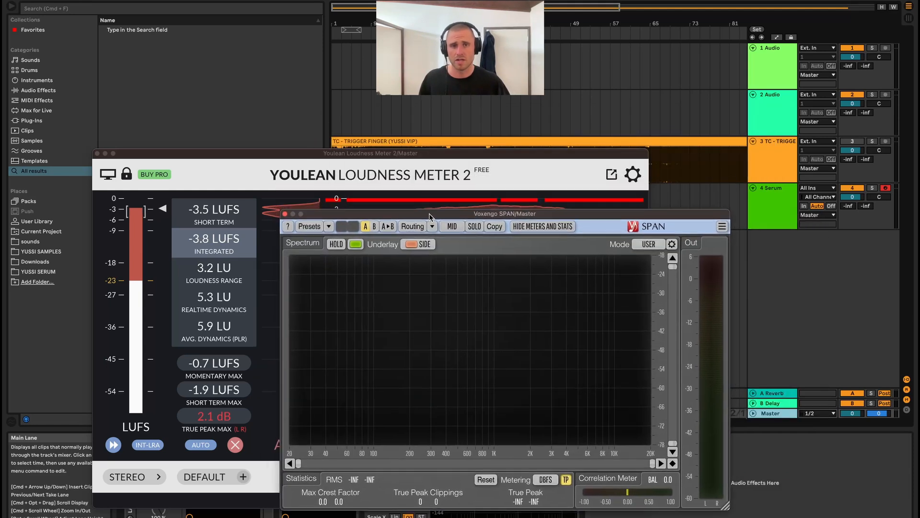
mouse_move(452, 154)
mouse_down()
mouse_move(412, 264)
mouse_move(345, 215)
mouse_move(461, 225)
mouse_move(424, 219)
mouse_up()
drag(485, 209, 547, 218)
Step: Play the Serum clip from its start to check its loudness, and close the Youlean Loudness Meter
click(488, 202)
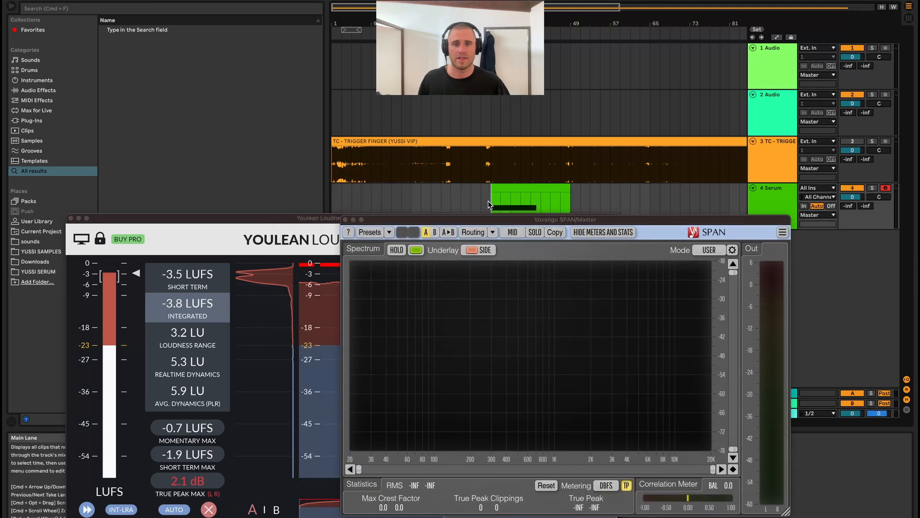
key(space)
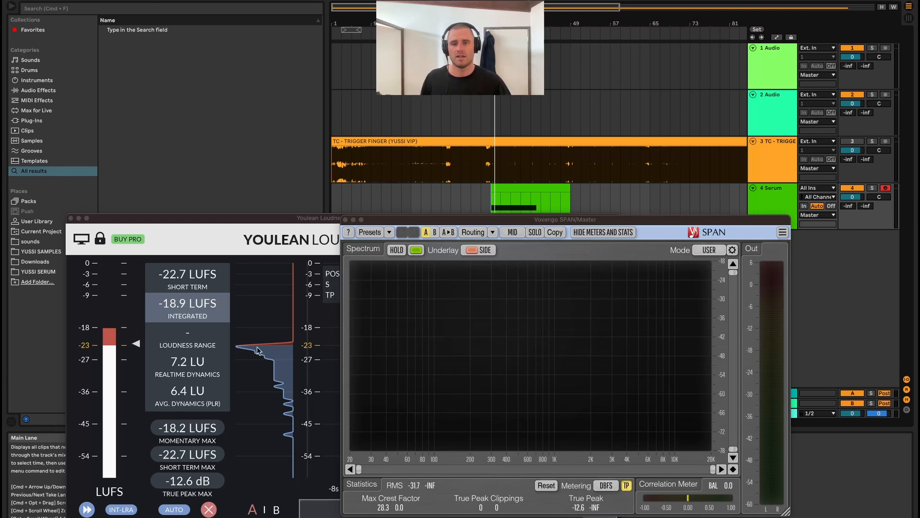
click(71, 219)
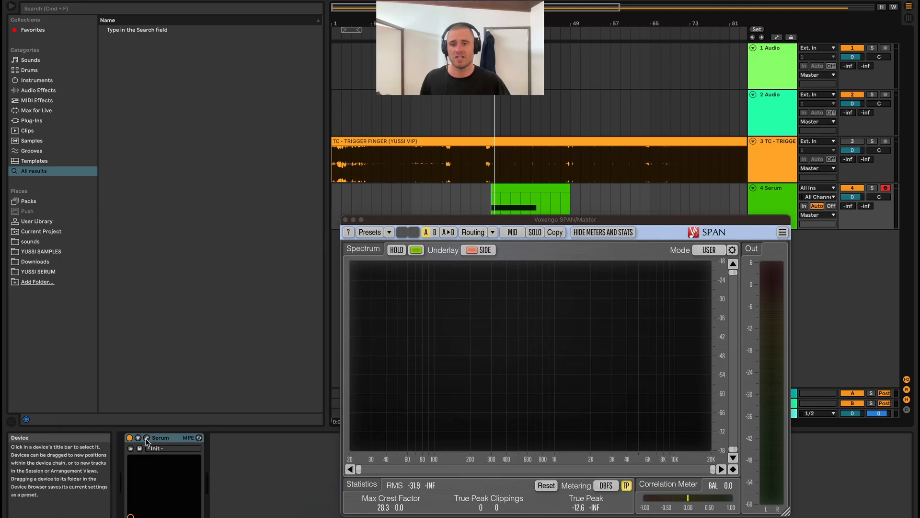
Step: Reopen Serum, place it beside SPAN, and open oscillator A's wavetable editor
click(200, 438)
drag(578, 221, 688, 129)
click(182, 78)
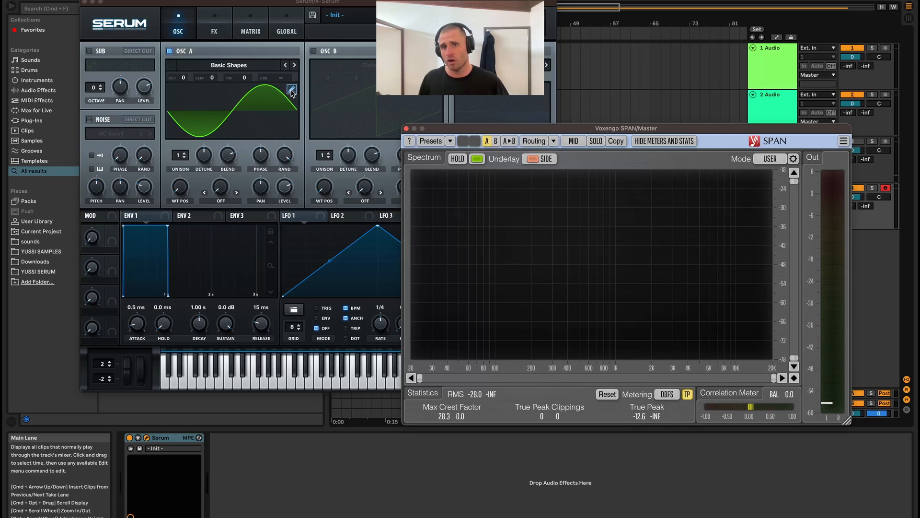
drag(331, 8, 312, 108)
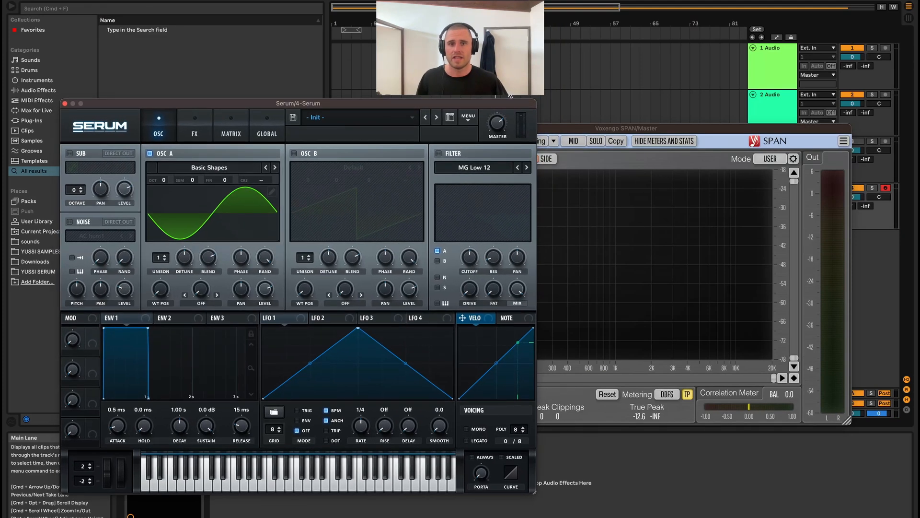
click(272, 192)
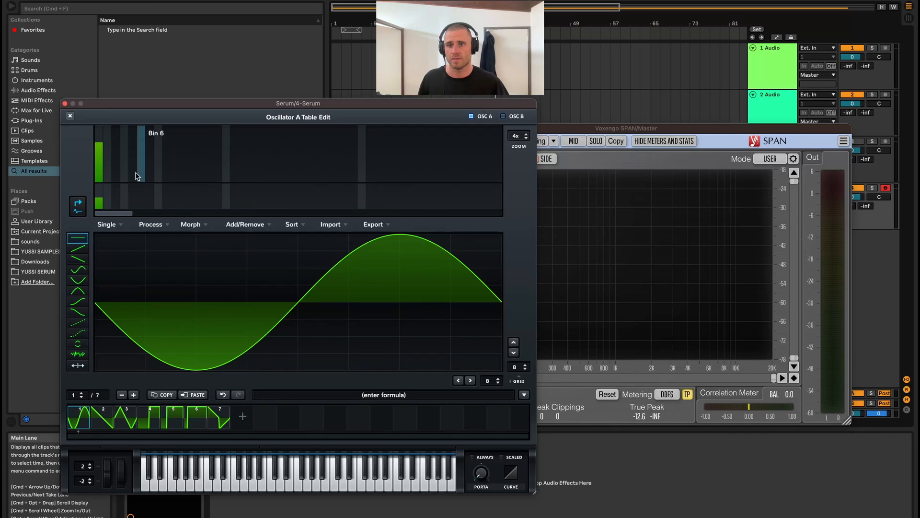
Step: Place SPAN beside the wavetable editor and play a note to view the bin 1 fundamental in the spectrum
click(575, 139)
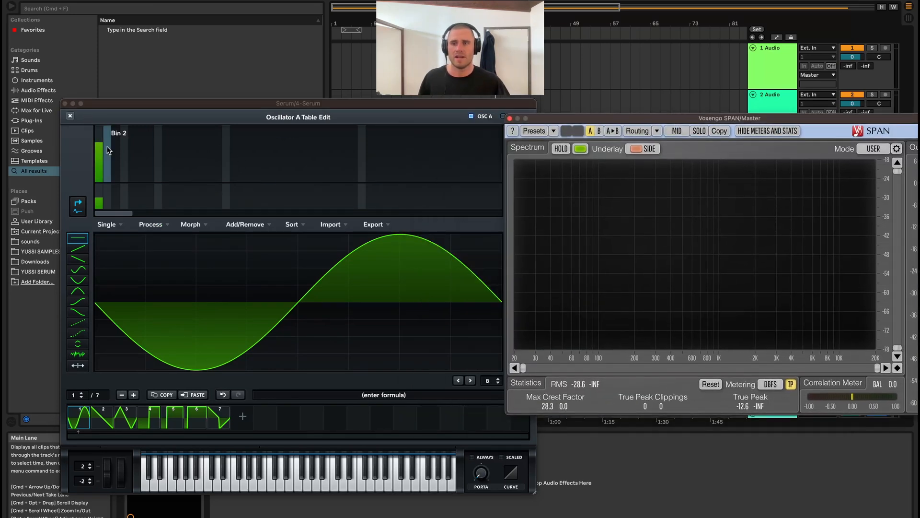
click(97, 152)
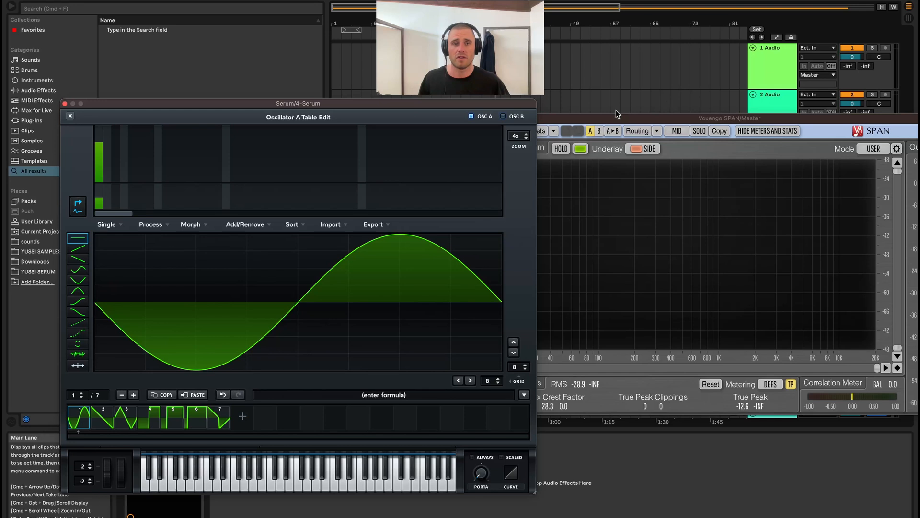
drag(616, 118, 583, 126)
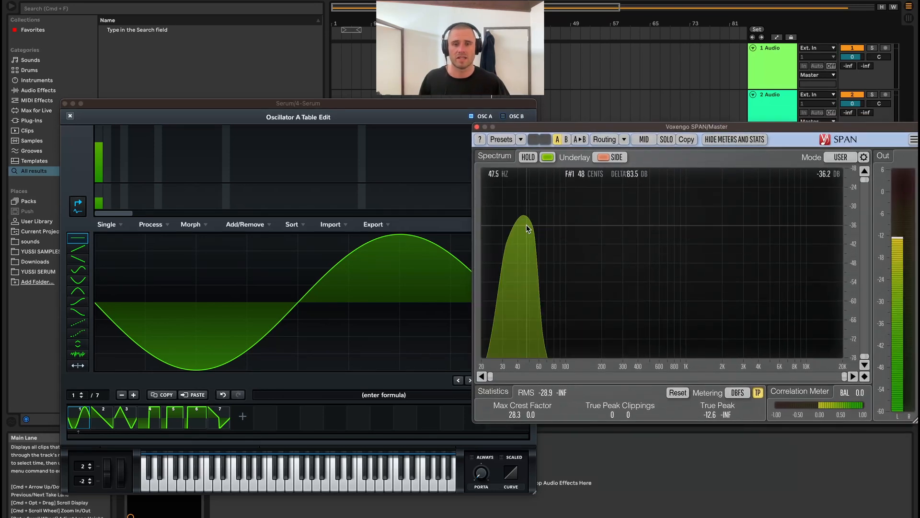
Step: Remove harmonic bin 1, raise bin 8 instead, and compare its peak in SPAN while a note plays
drag(97, 158, 99, 184)
drag(159, 164, 158, 126)
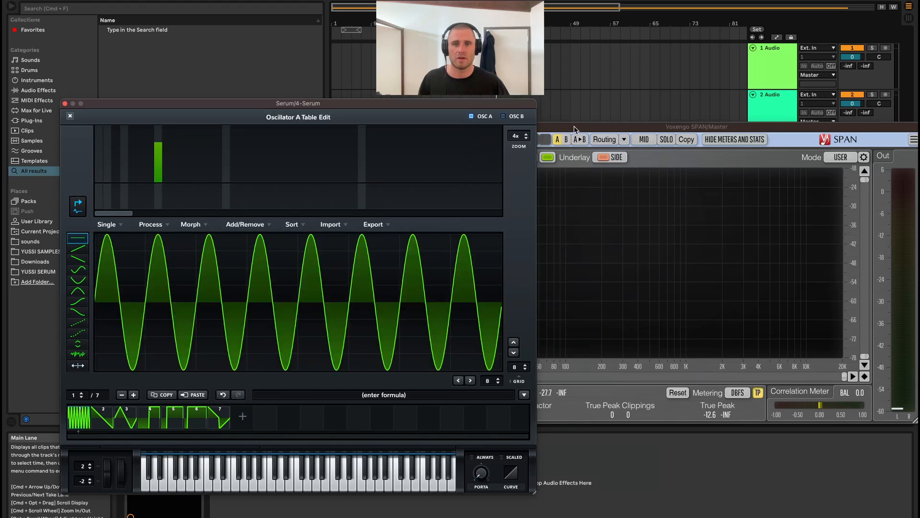
drag(583, 128, 583, 101)
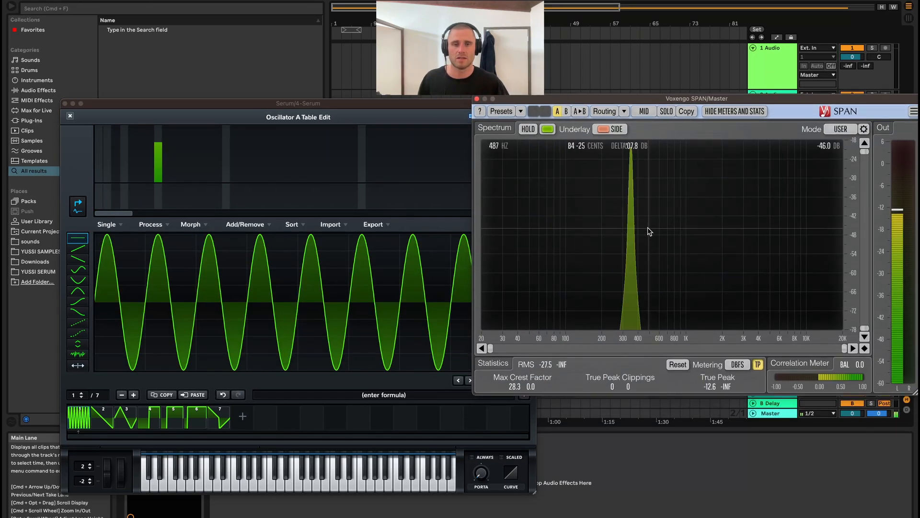
Step: Draw a gradually decaying series of harmonics across the first 27 bins and view its spectrum in SPAN
mouse_move(134, 166)
mouse_down()
mouse_move(136, 135)
mouse_move(161, 186)
mouse_move(142, 138)
mouse_up()
mouse_move(158, 180)
mouse_down()
mouse_move(155, 164)
mouse_move(196, 174)
mouse_move(258, 168)
mouse_move(312, 176)
mouse_move(92, 138)
mouse_up()
click(186, 173)
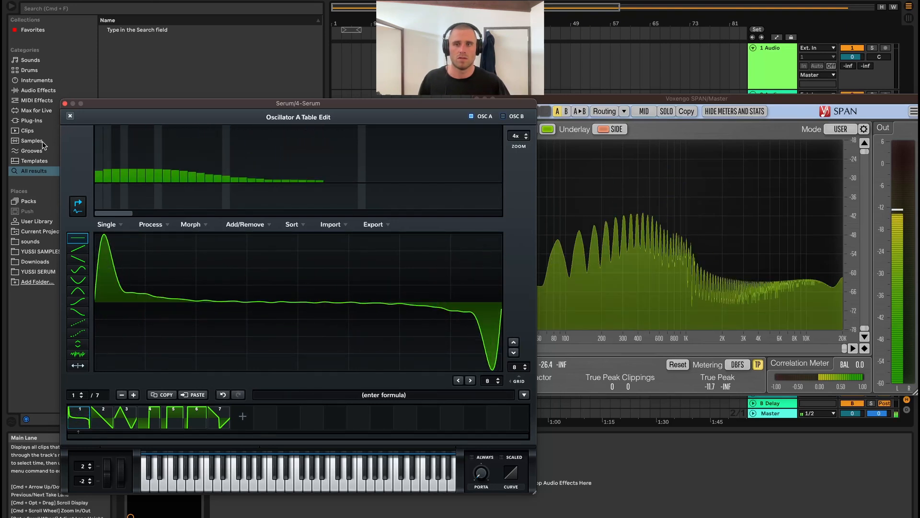
click(607, 100)
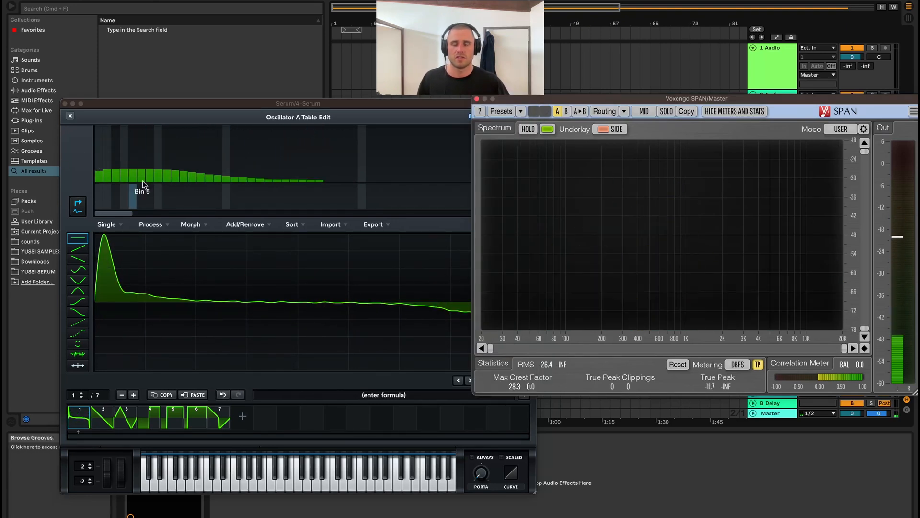
Step: Clear all harmonic bins in the first frame and raise only bin 1 to form a single-cycle sine wave
drag(337, 179, 58, 251)
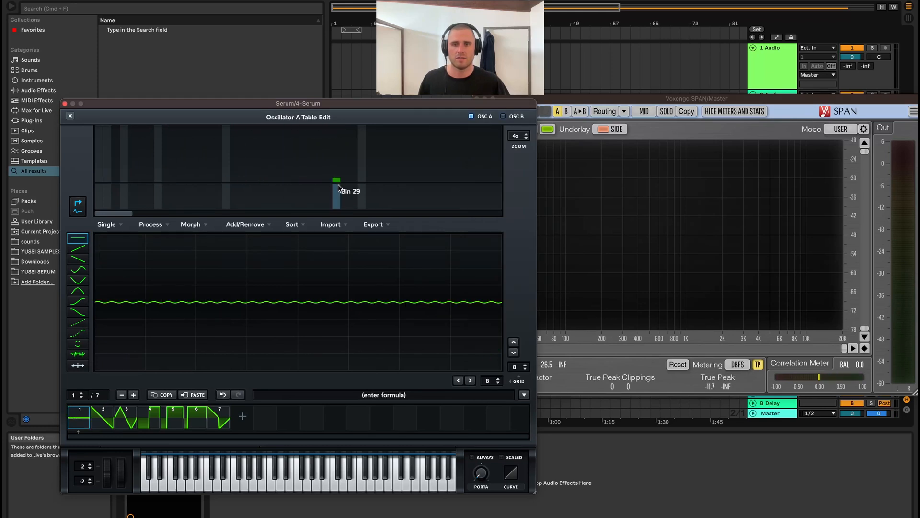
drag(336, 179, 338, 204)
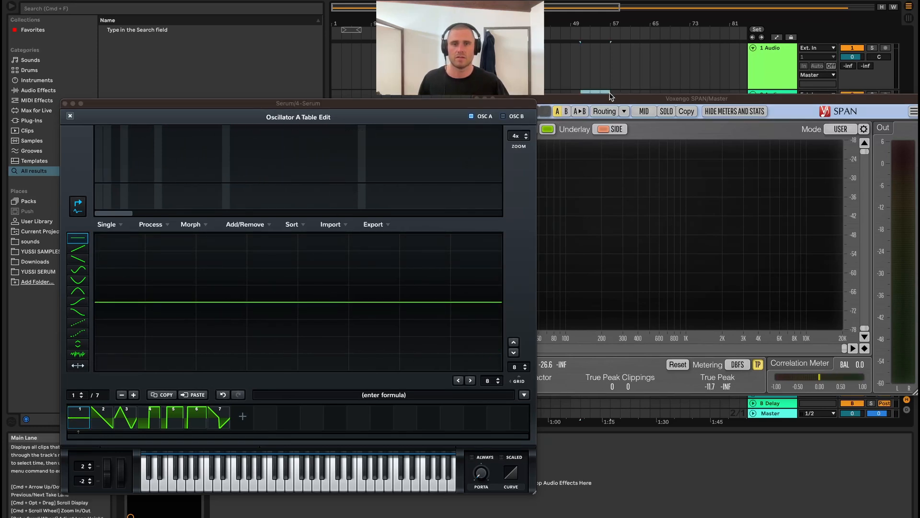
drag(599, 99, 614, 93)
drag(97, 178, 92, 117)
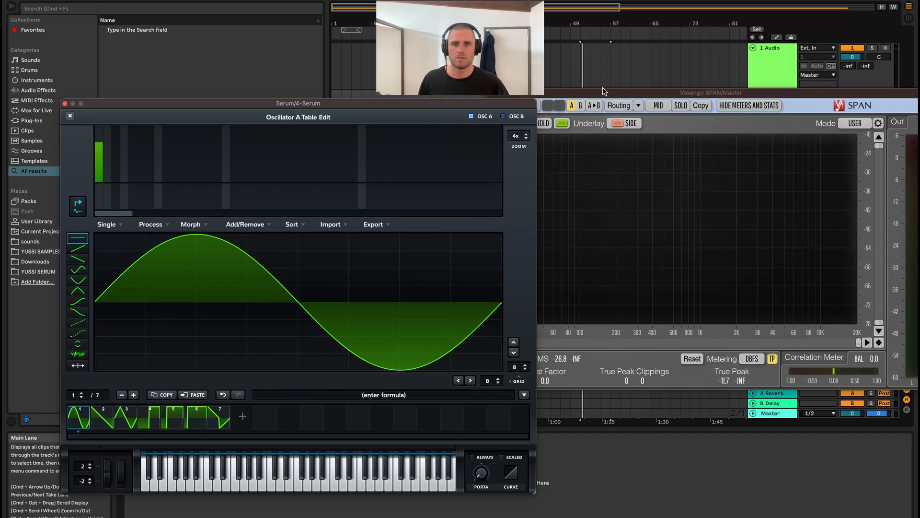
Step: Move SPAN clear of the harmonic bins and play the sine several times to examine its fundamental in the spectrum
drag(604, 91, 614, 99)
click(558, 93)
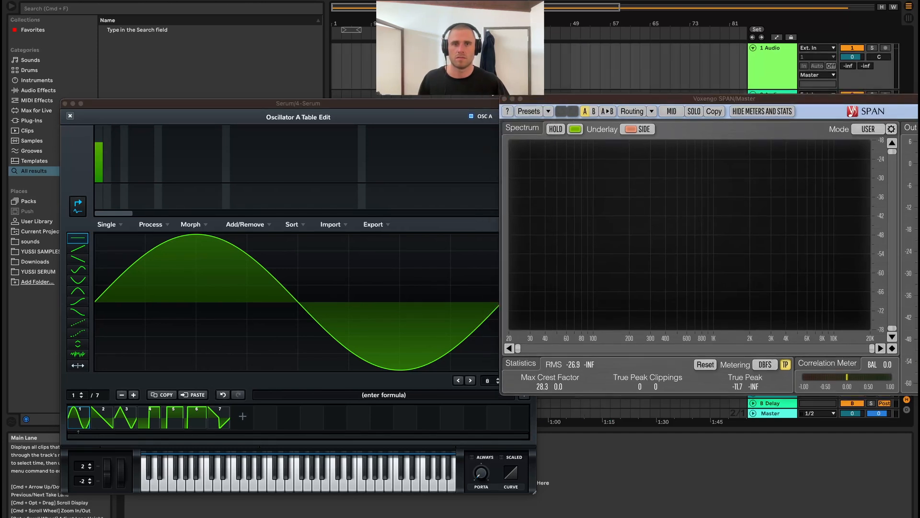
key(f)
key(f)
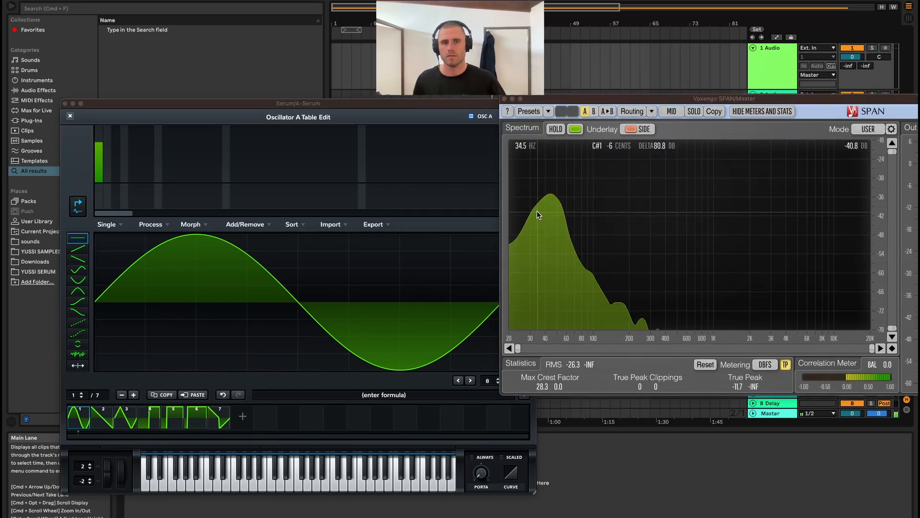
key(f)
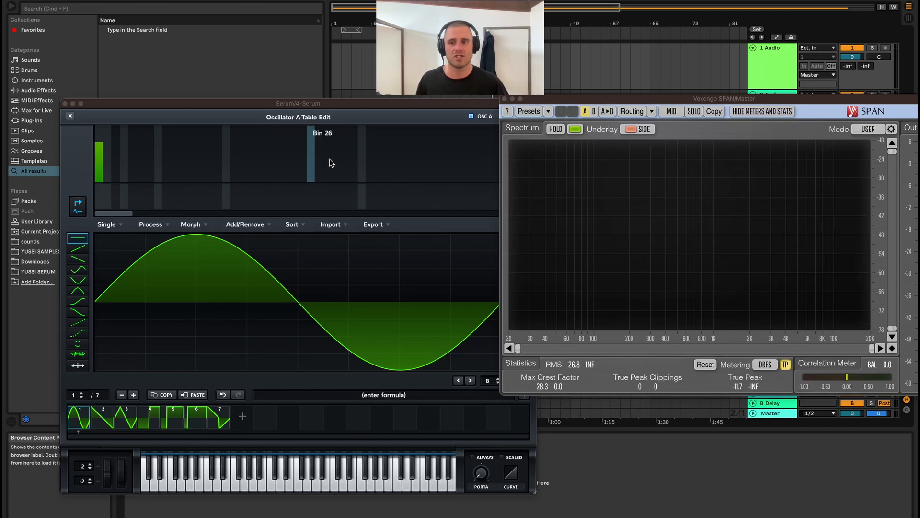
click(101, 142)
mouse_move(587, 99)
mouse_down()
mouse_move(605, 105)
mouse_move(594, 110)
mouse_up()
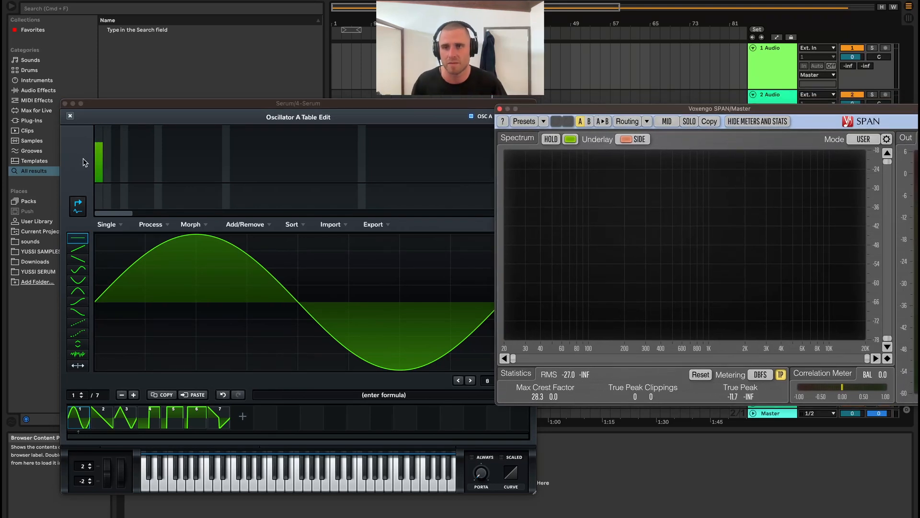
click(100, 155)
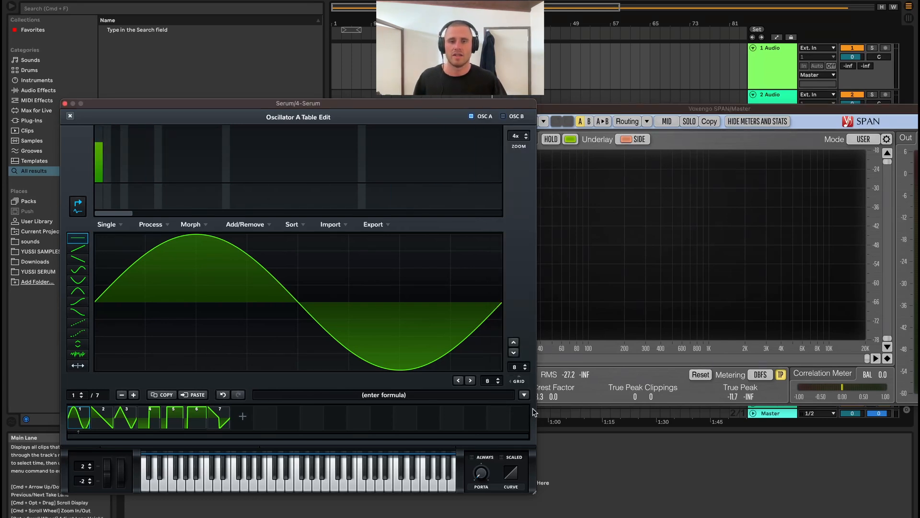
Step: Close the wavetable editor, enable Serum's Distortion effect, and move SPAN clear of the Serum window
click(524, 394)
click(70, 116)
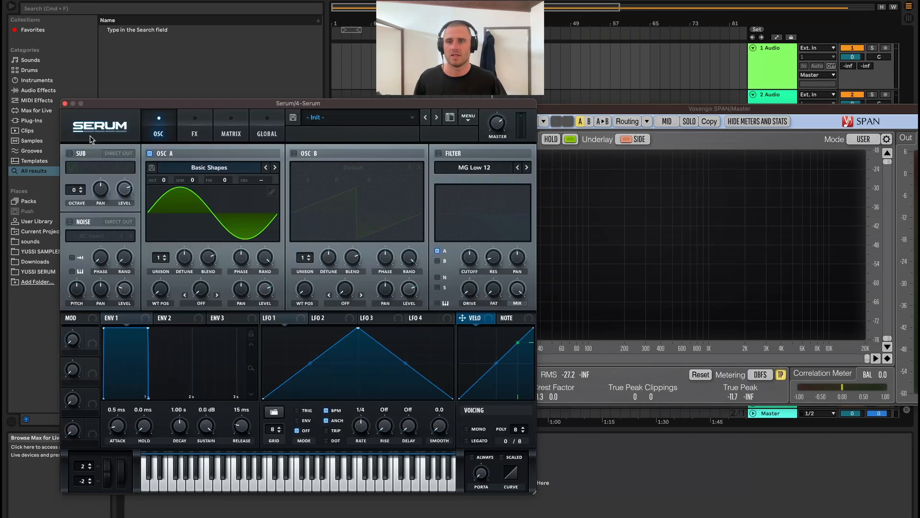
click(195, 133)
click(78, 167)
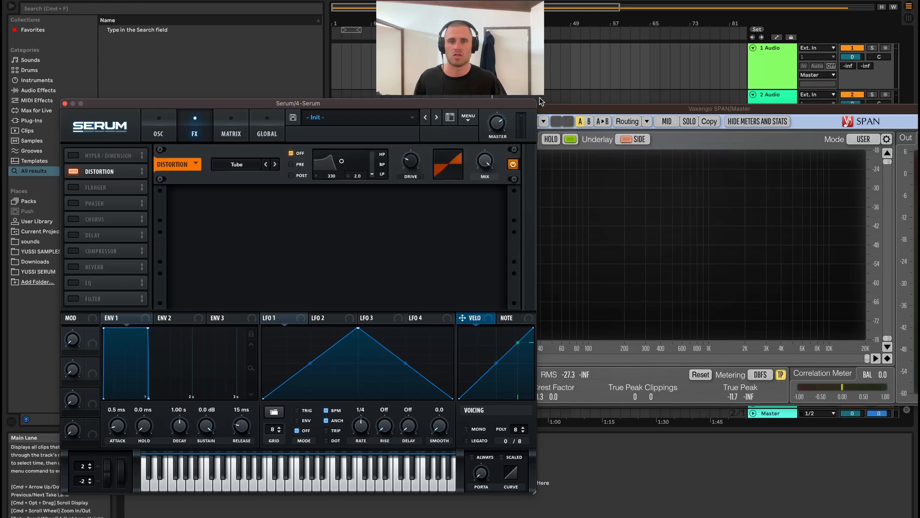
drag(567, 106, 609, 100)
Step: Raise the Tube distortion's drive strongly while a note plays and examine the added harmonics in SPAN
click(413, 165)
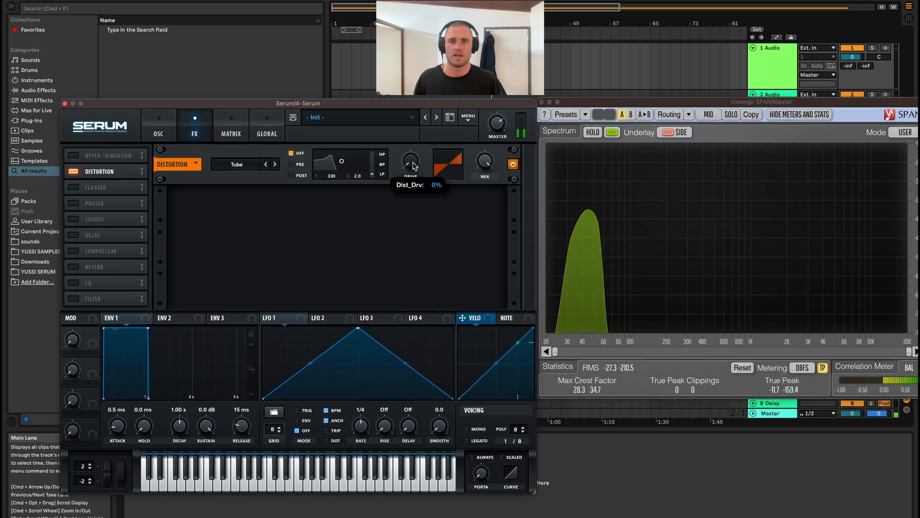
drag(423, 138, 453, 85)
key(space)
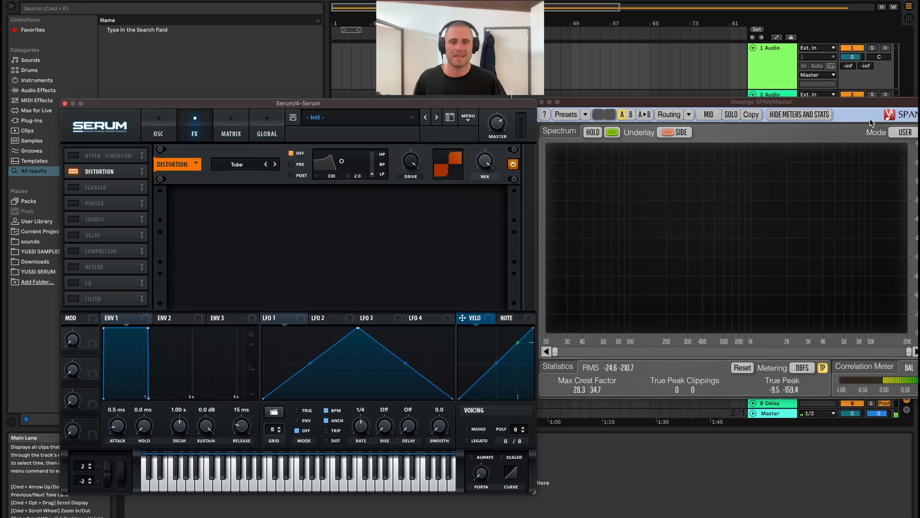
key(space)
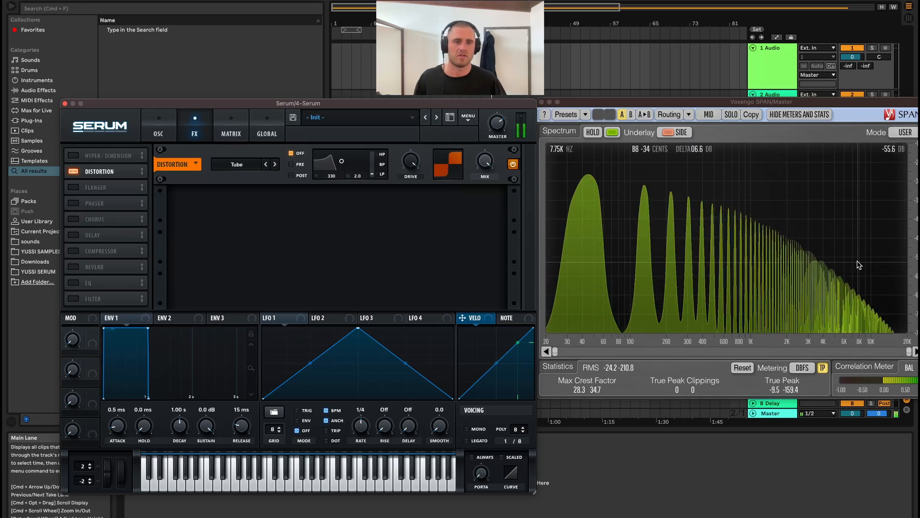
key(space)
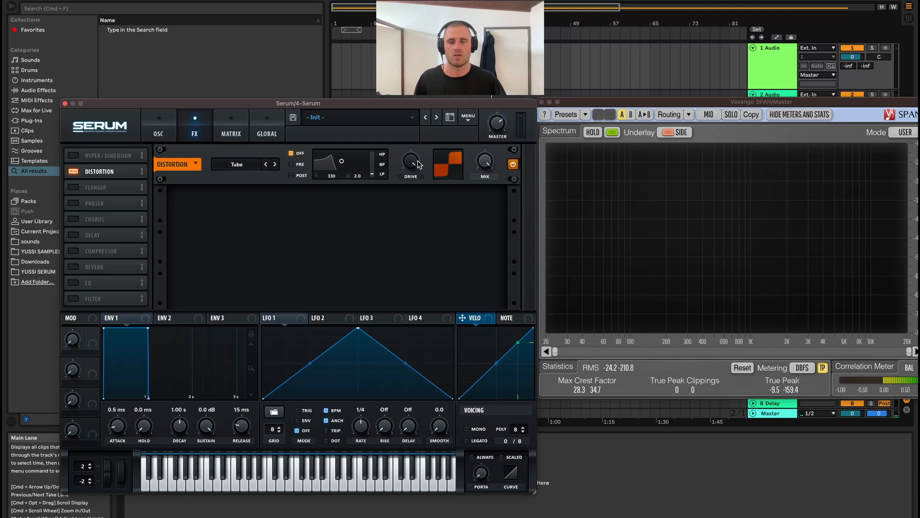
Step: Lower the Tube distortion's drive to a moderate amount while the note plays and compare the spectrum
key(space)
drag(418, 164, 417, 185)
key(space)
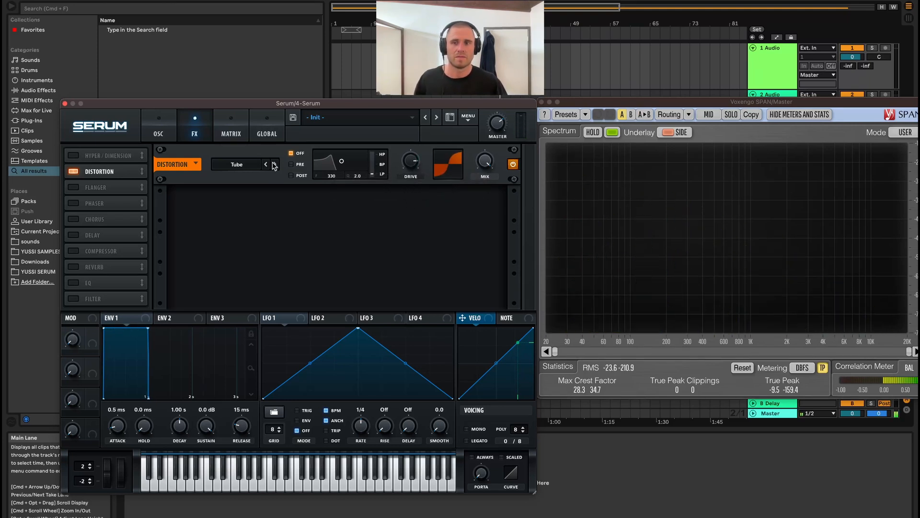
Step: Audition the distortion modes from HardClip through Sin Fold, Zero-Square and Rectify to X-Shaper, comparing their harmonics in SPAN
click(275, 165)
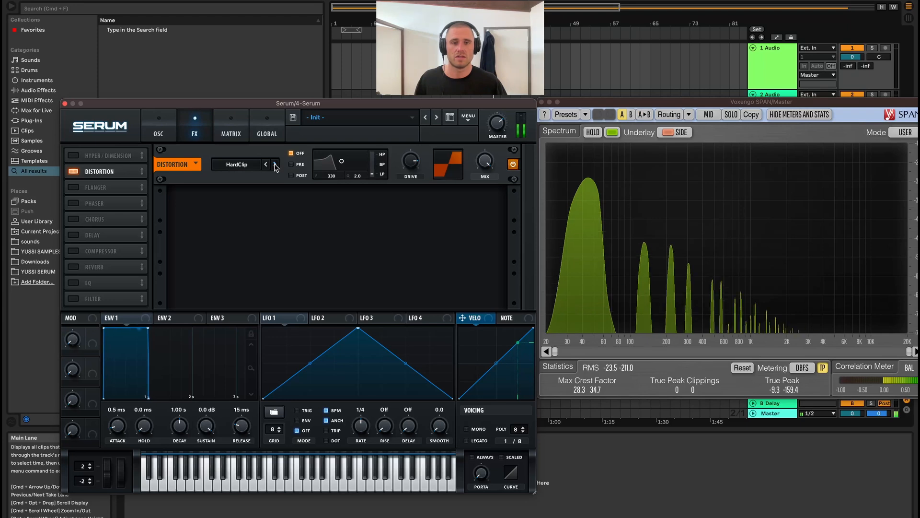
click(275, 165)
click(275, 165)
click(275, 165)
click(275, 165)
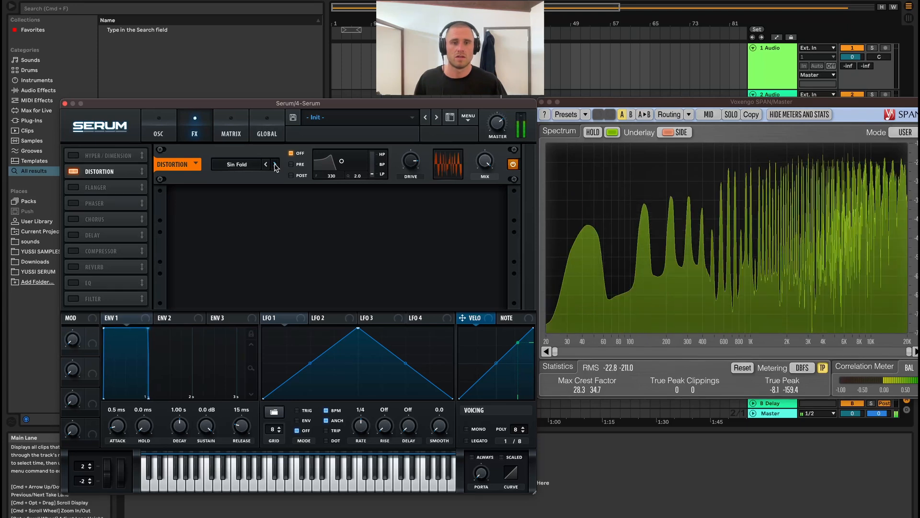
click(275, 164)
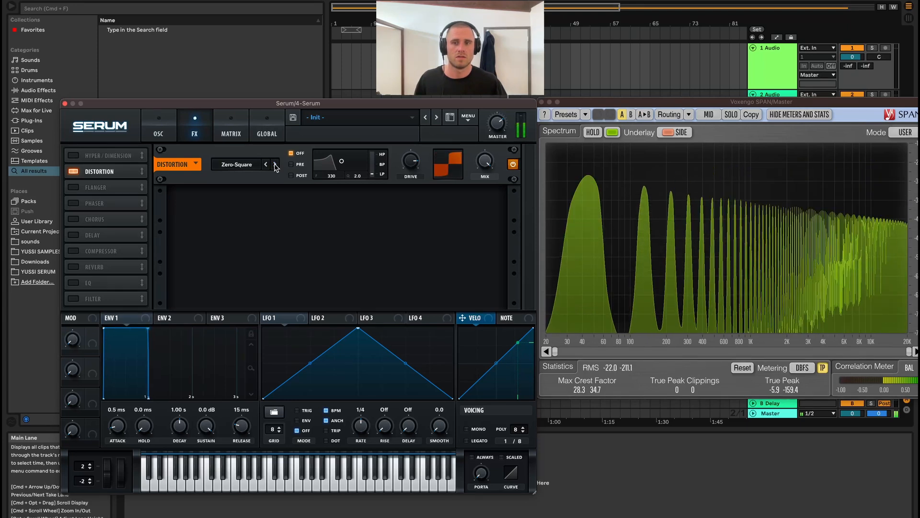
click(275, 164)
click(275, 165)
click(275, 164)
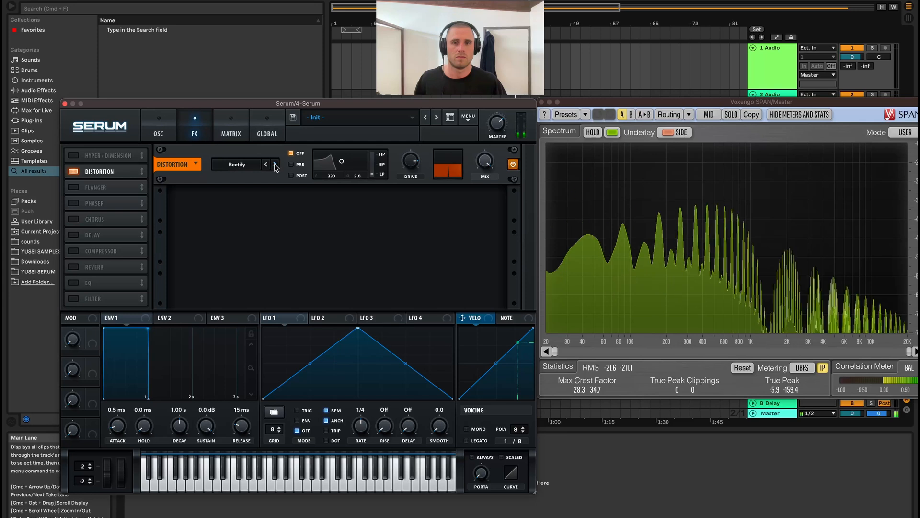
click(275, 165)
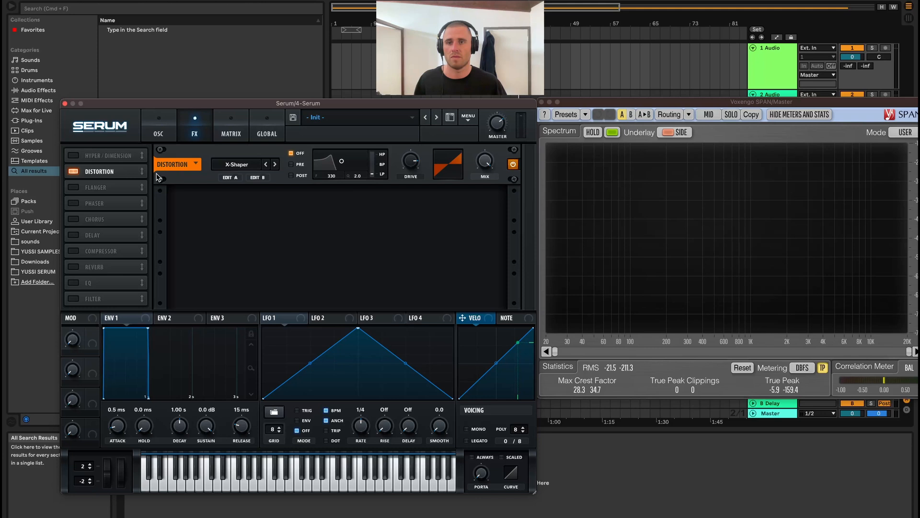
Step: Switch the distortion mode back to Tube and set its drive to 0%
click(248, 165)
click(239, 178)
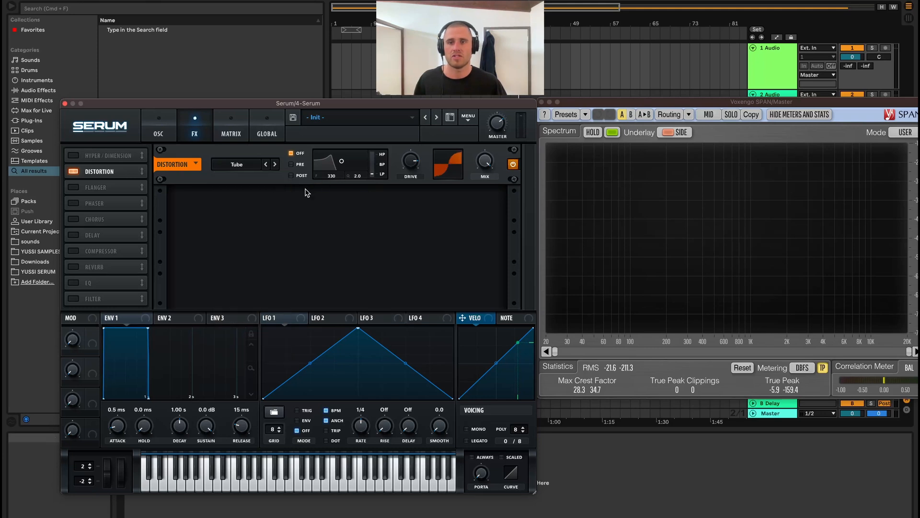
drag(412, 160, 382, 510)
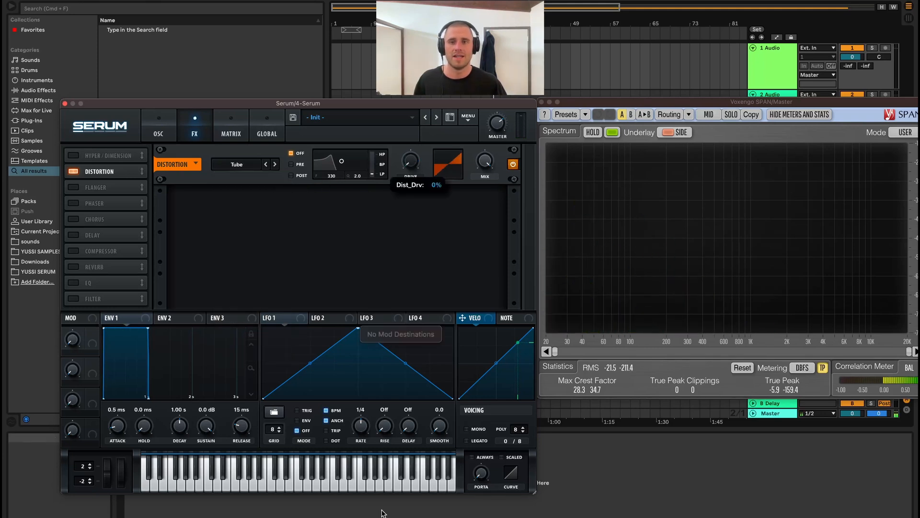
Step: Reopen oscillator A's wavetable editor to try decreasing harmonics in bins 2, 3, 4 and 6, and clear them back to bin 1
click(159, 133)
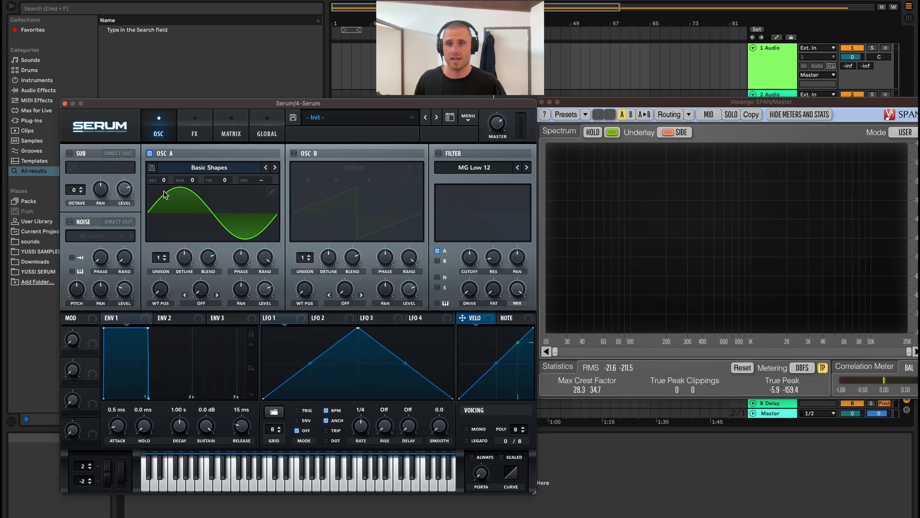
click(271, 192)
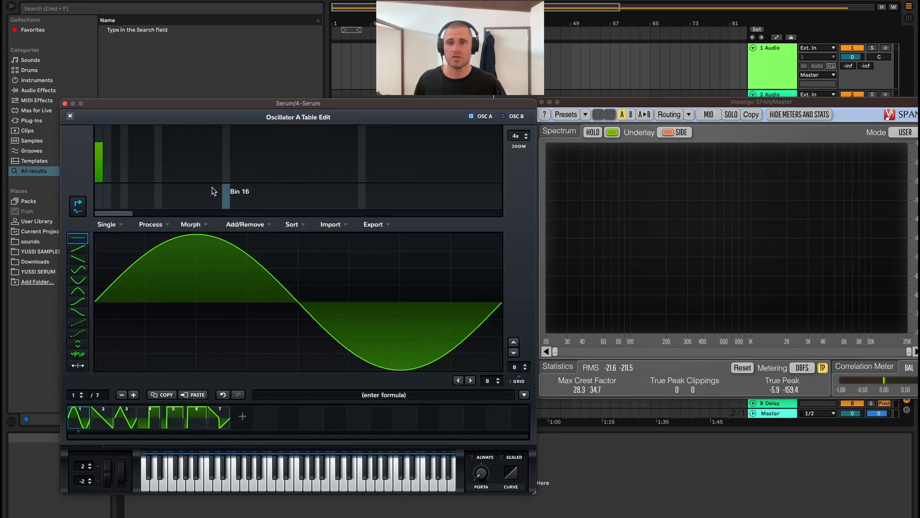
click(107, 155)
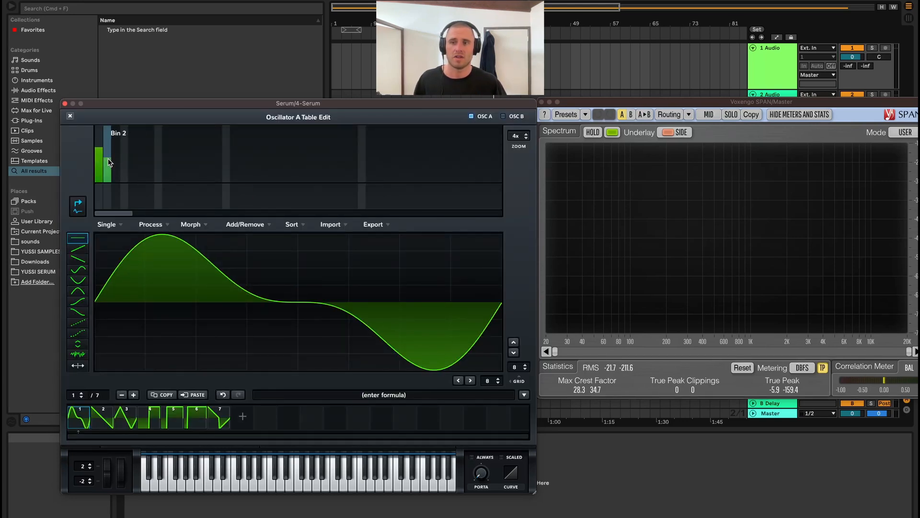
click(116, 164)
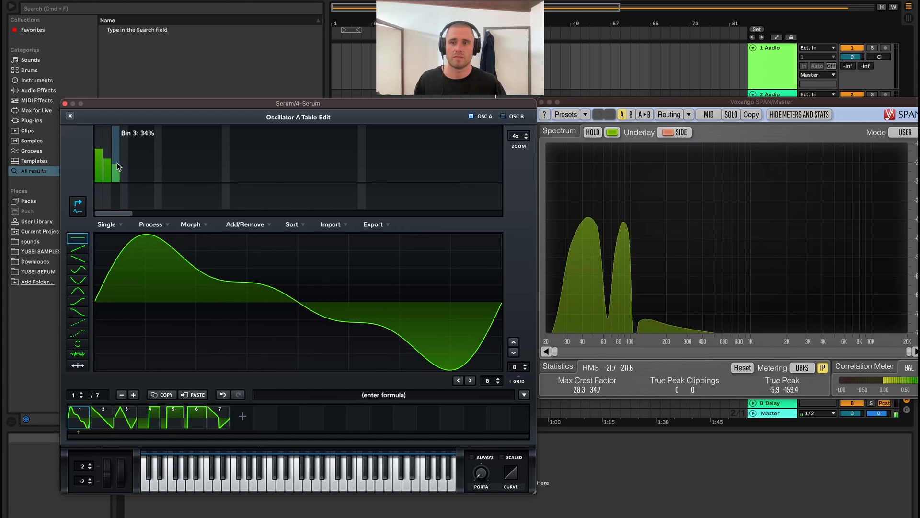
click(124, 171)
click(141, 175)
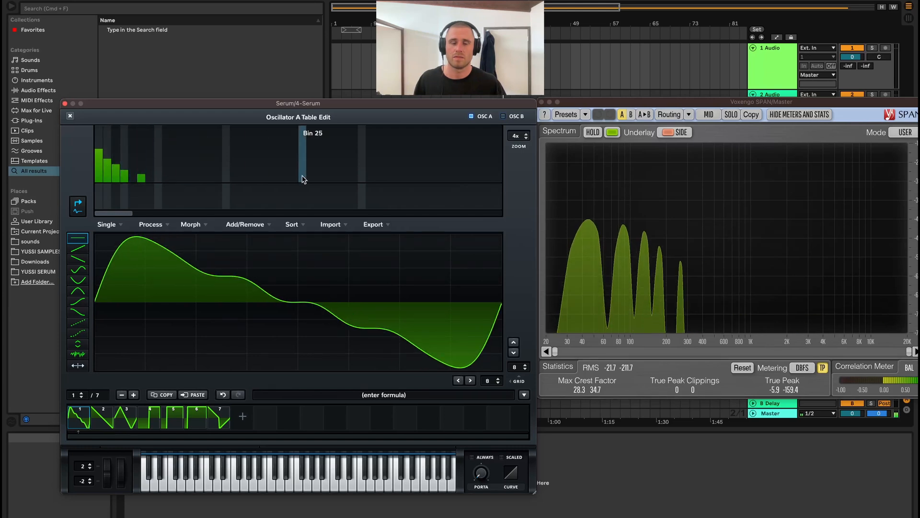
drag(105, 179, 174, 204)
drag(96, 151, 98, 142)
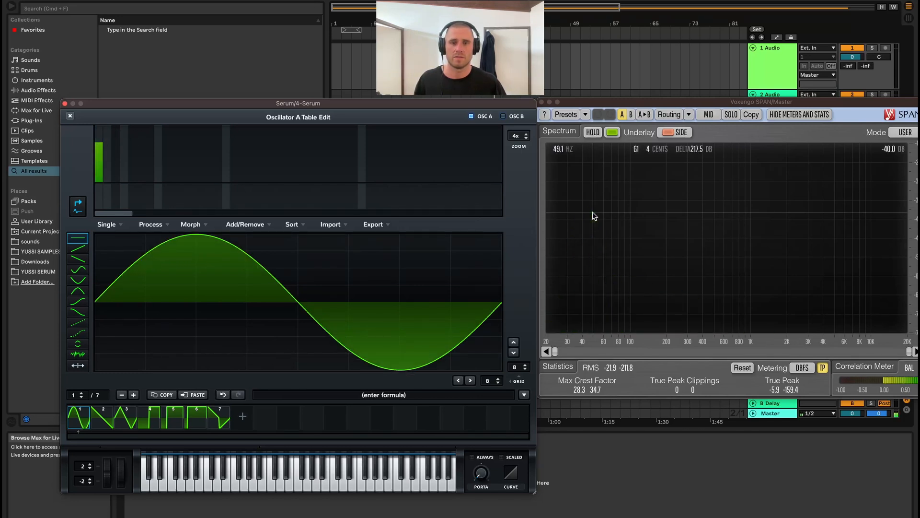
Step: Try lower harmonics in bins 2 and 3 beside the fundamental, and clear them to restore the sine
mouse_move(107, 166)
mouse_down()
mouse_move(109, 144)
mouse_move(108, 164)
mouse_move(100, 145)
mouse_up()
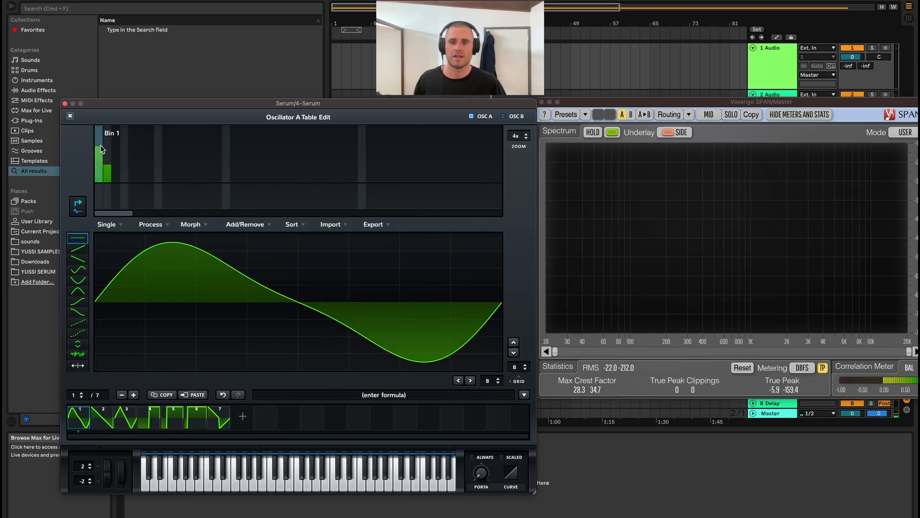
click(116, 171)
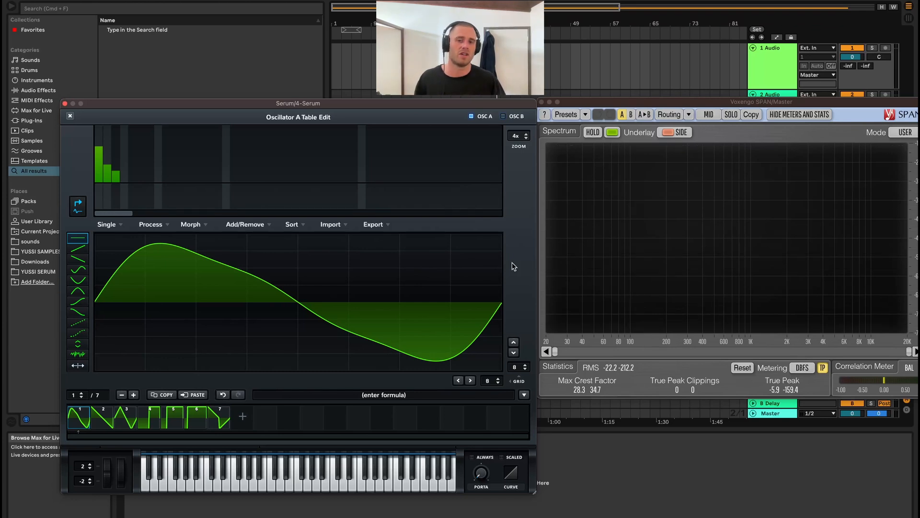
drag(102, 152, 111, 186)
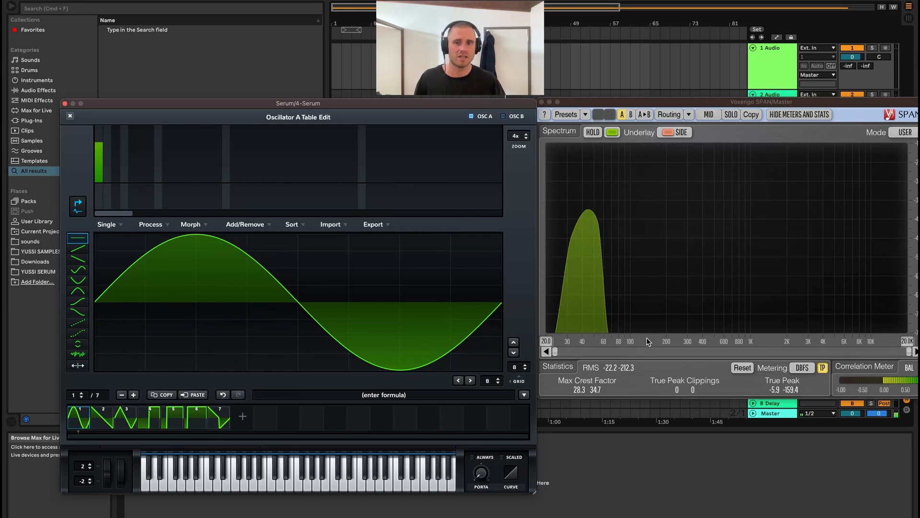
Step: Build decreasing harmonics in bins 2, 3 and 4, with bin 4 at about 14%, and clear them back to the fundamental
click(107, 160)
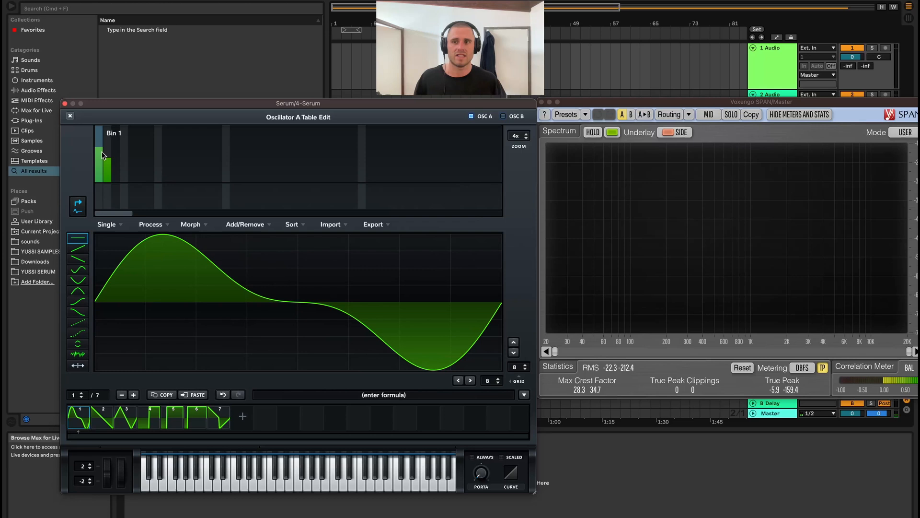
click(109, 157)
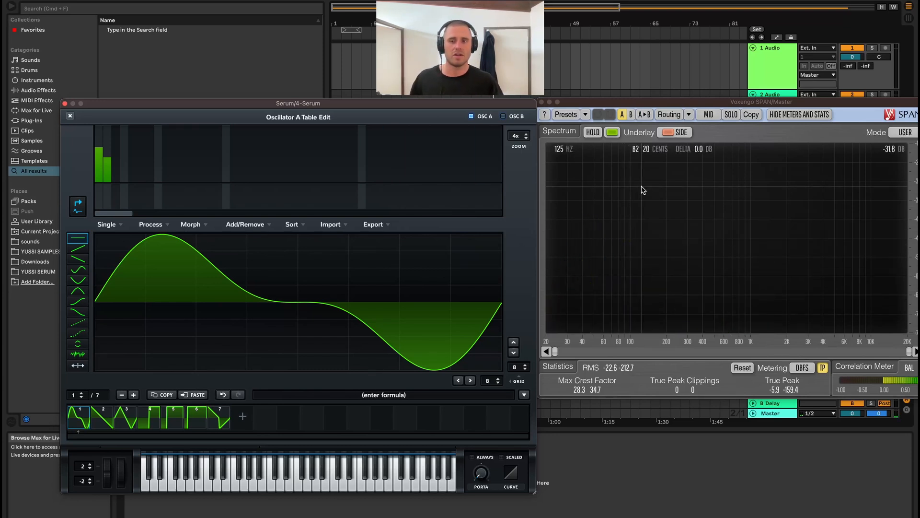
click(116, 170)
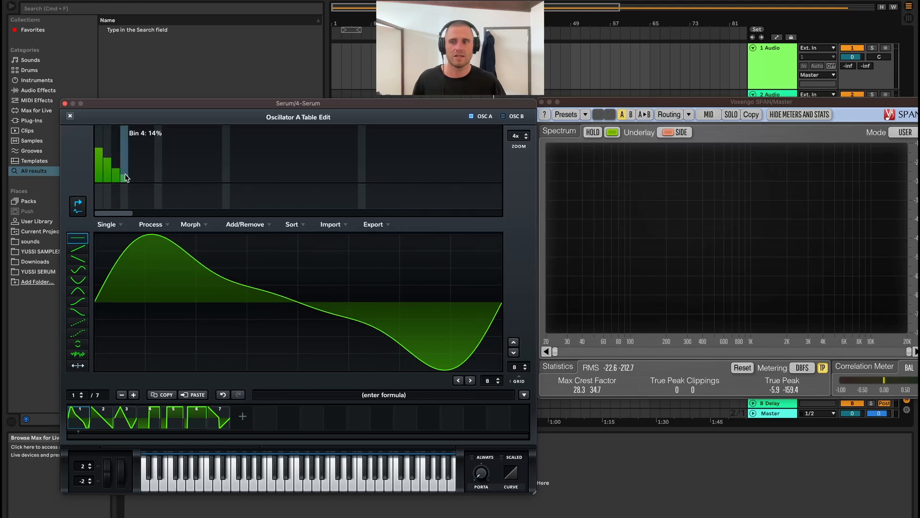
click(125, 174)
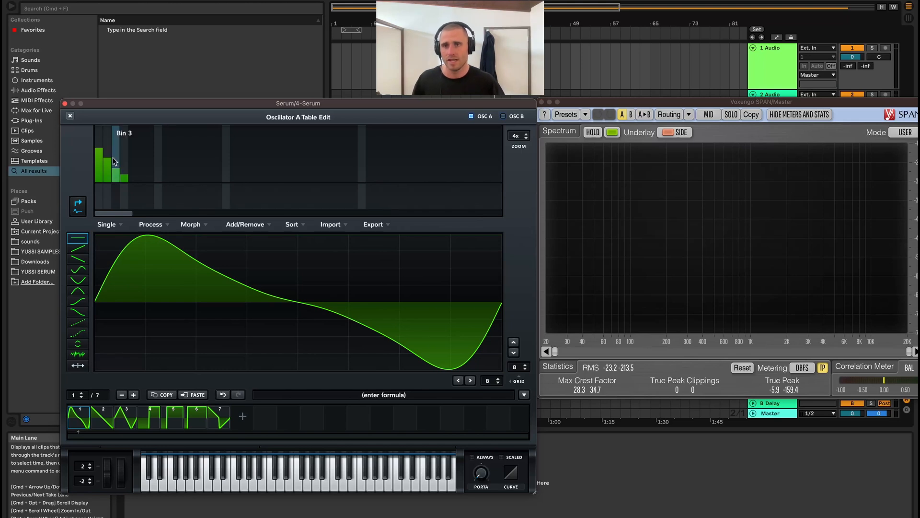
drag(107, 166, 150, 186)
drag(98, 147, 99, 135)
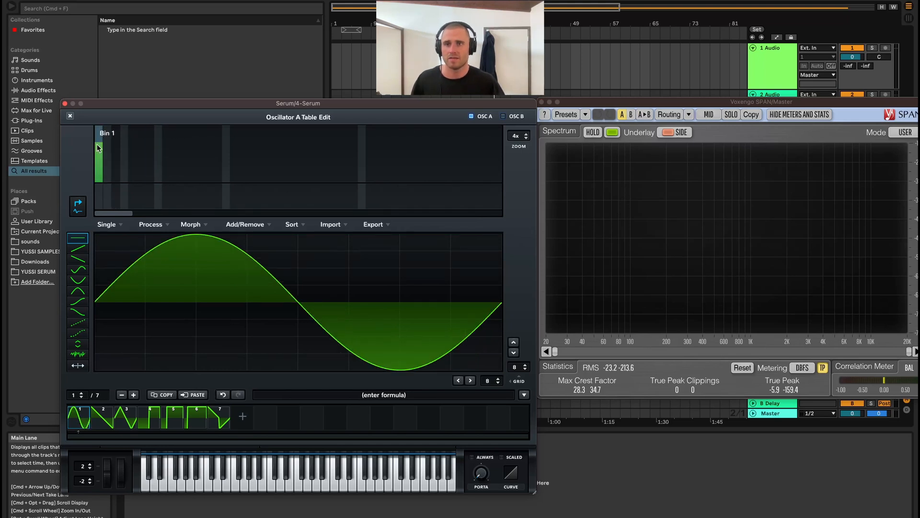
Step: Close the Serum and SPAN windows and place the playback start just before the Serum clip on the TC - TRIGGER FINGER track
click(65, 104)
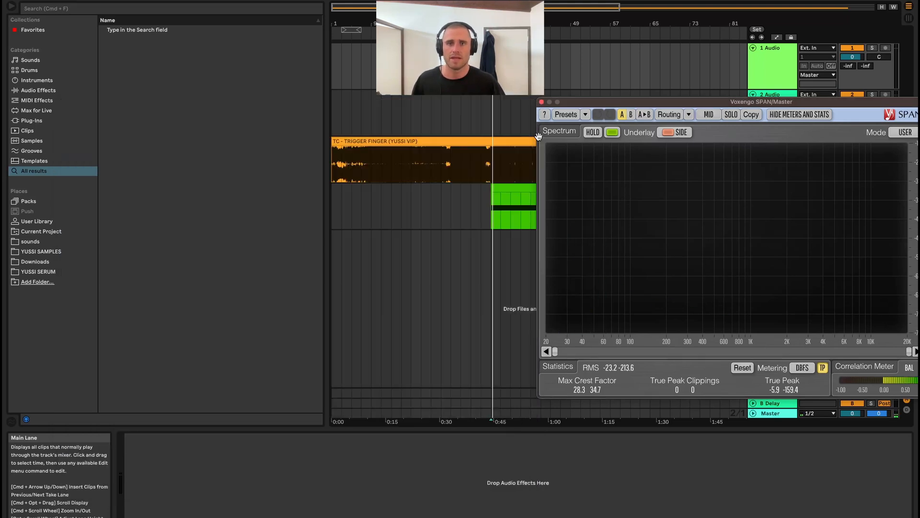
click(542, 102)
scroll(468, 171, up, 3)
click(504, 170)
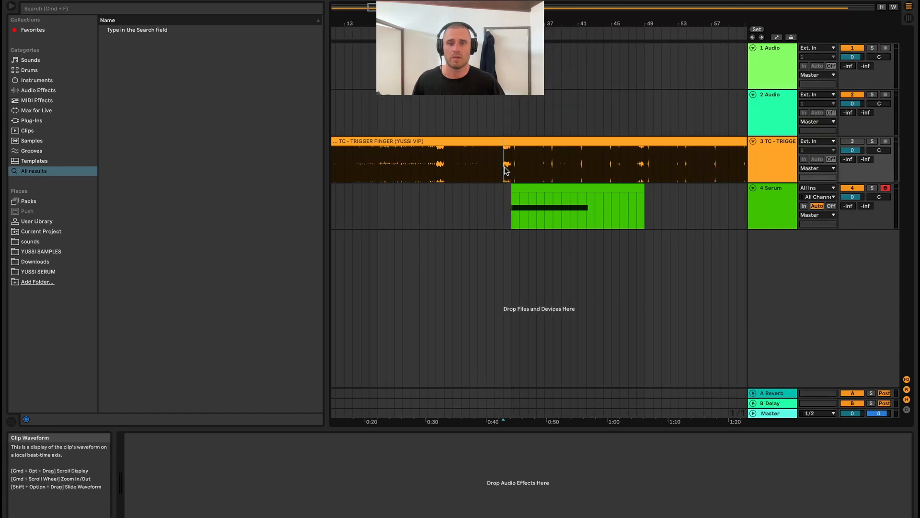
scroll(504, 168, down, 3)
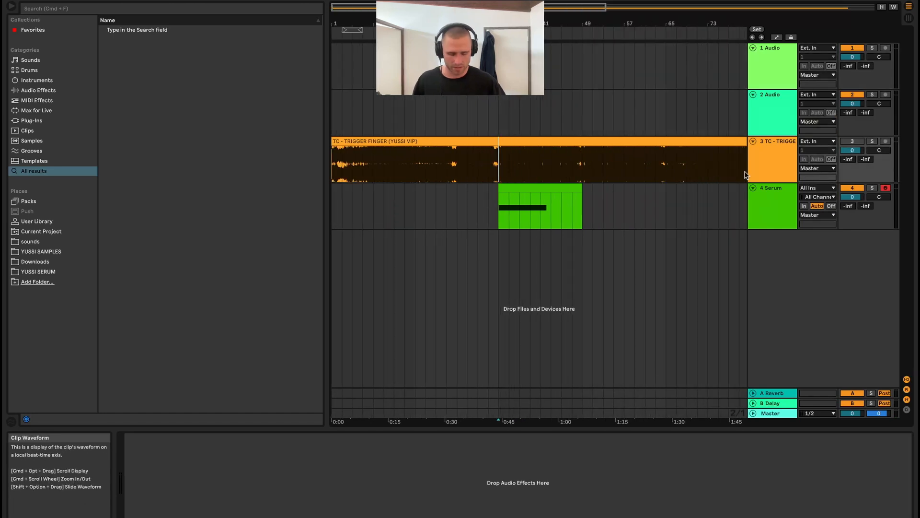
Step: Solo the TC - TRIGGER FINGER track and reopen SPAN on the Master to examine its spectrum during playback
click(767, 413)
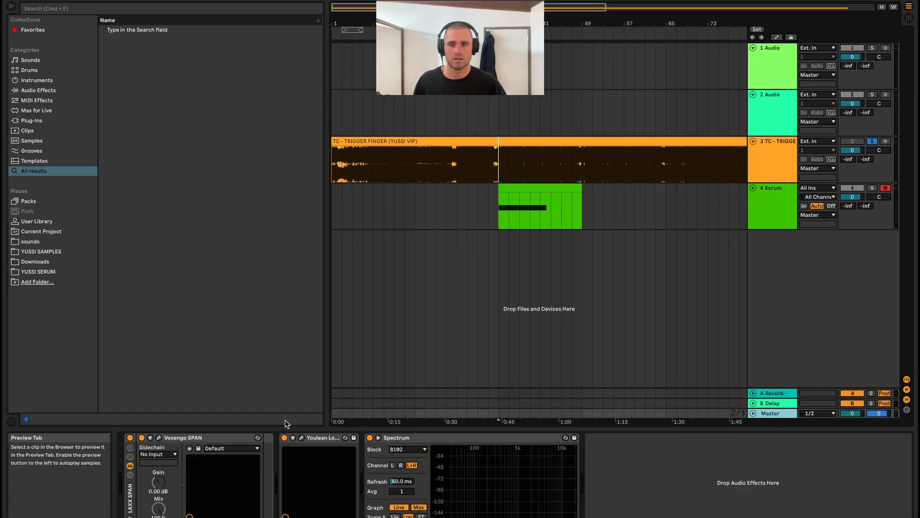
click(166, 437)
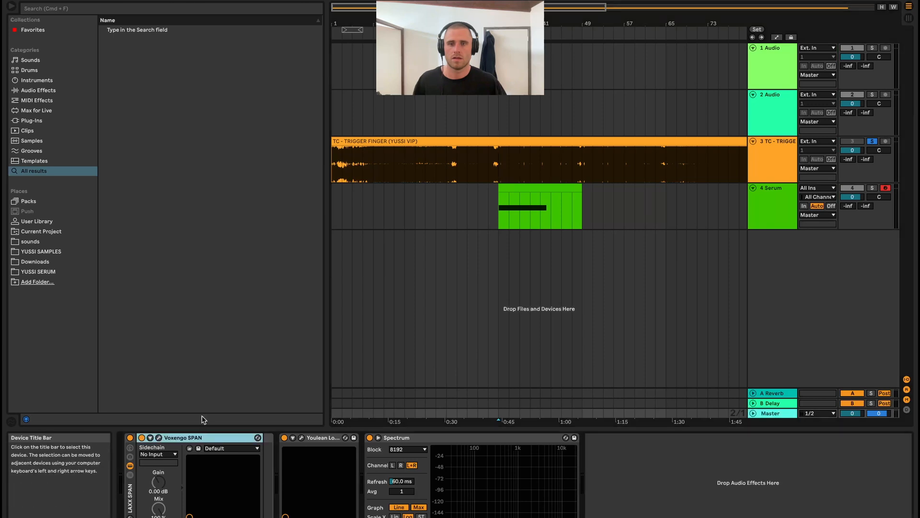
click(159, 437)
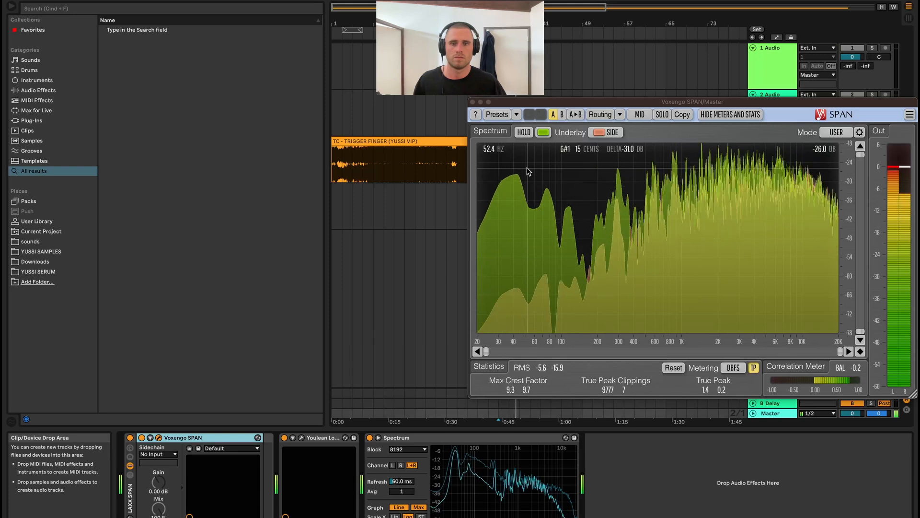
key(space)
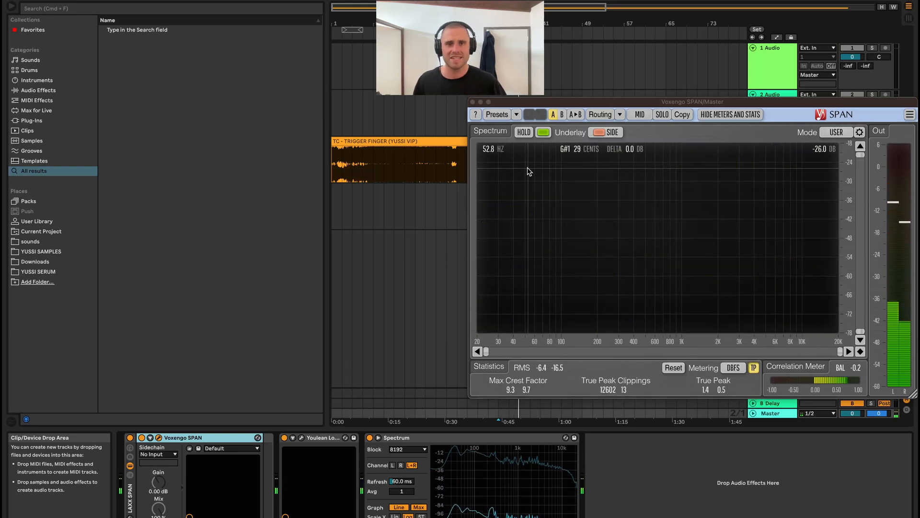
Step: Play the soloed TC - TRIGGER FINGER track in short passages and examine its low-end fundamental and harmonics in SPAN
key(space)
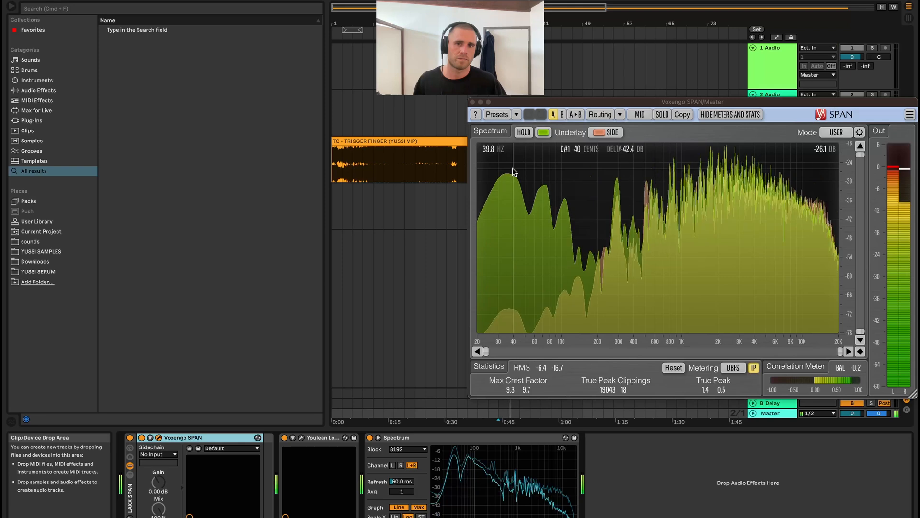
key(space)
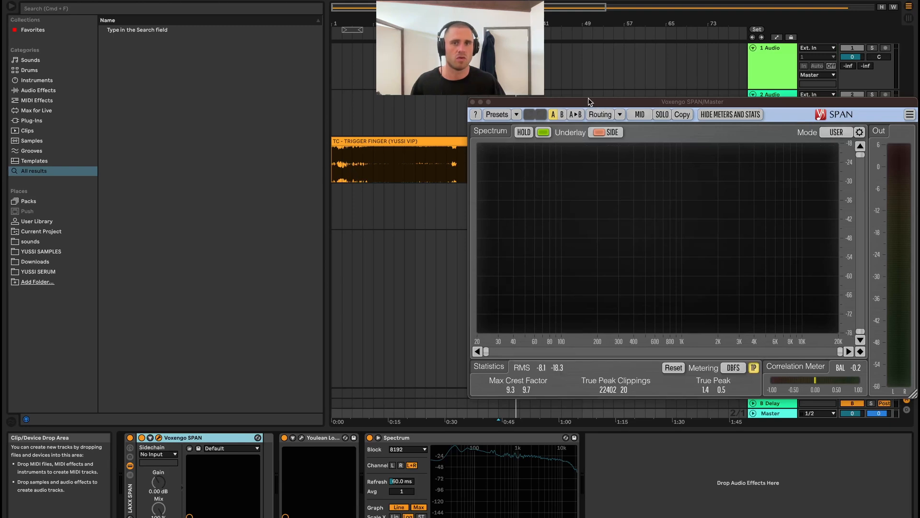
drag(589, 101, 619, 132)
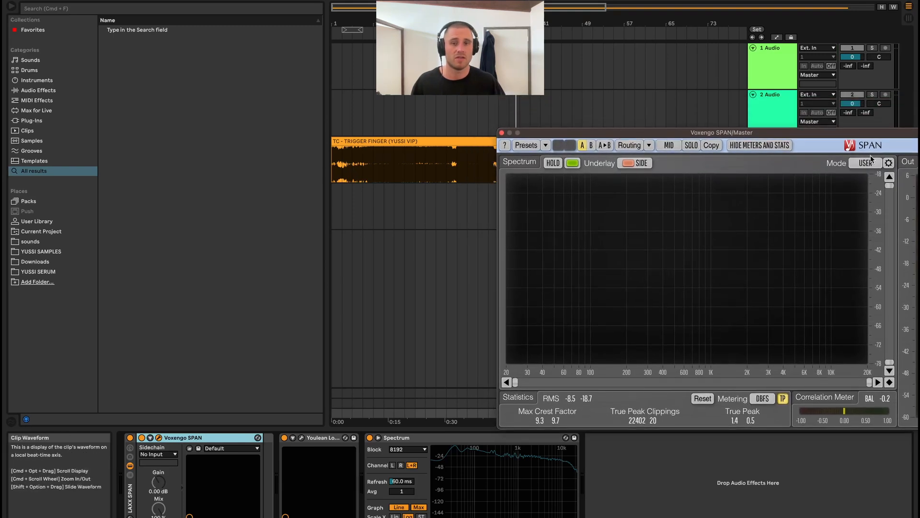
key(space)
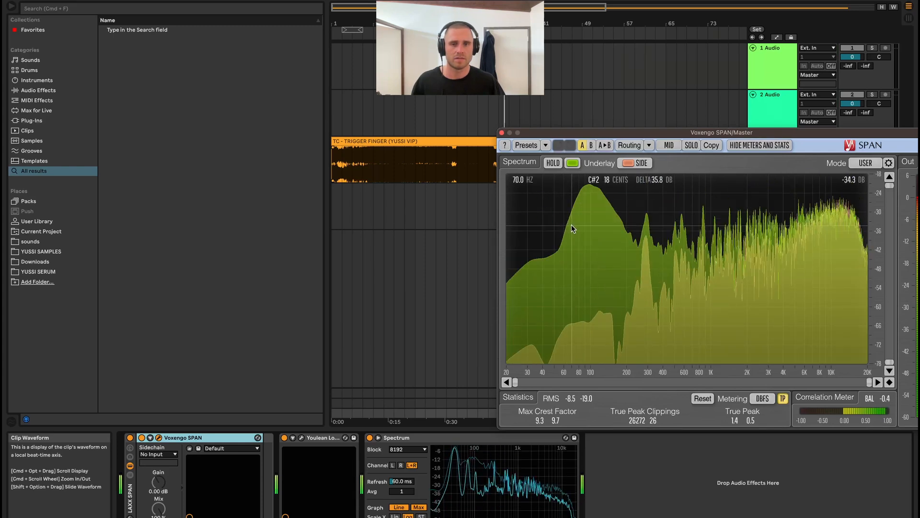
key(space)
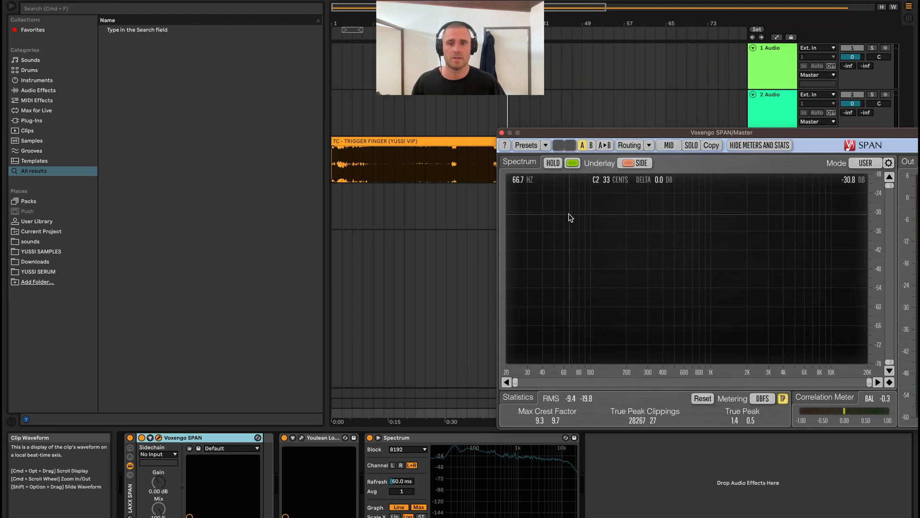
key(space)
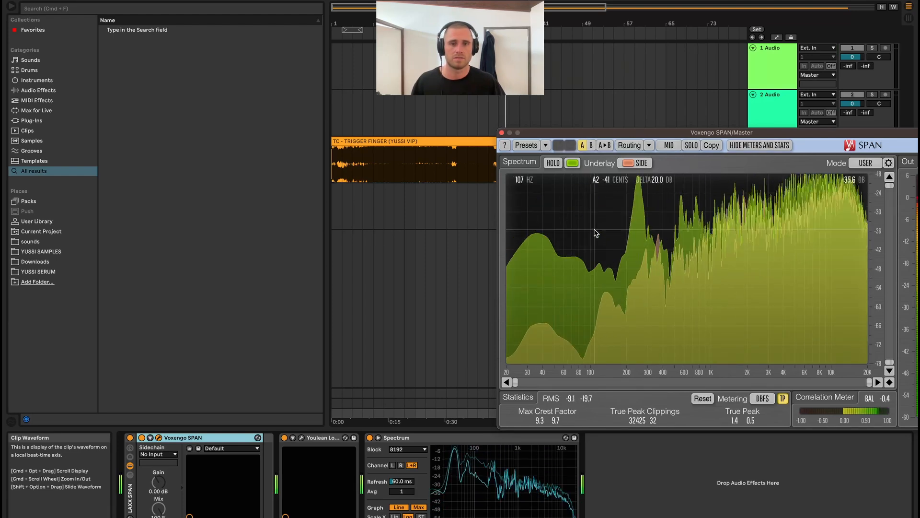
key(space)
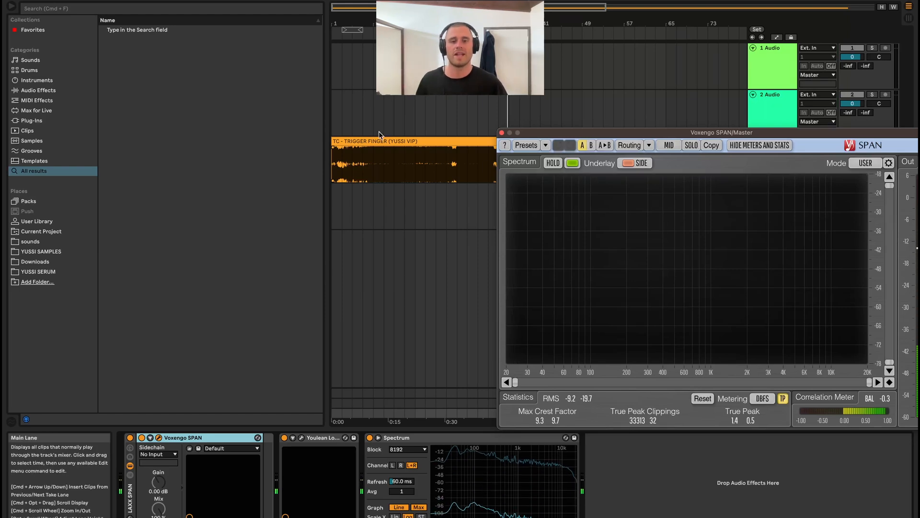
Step: Close SPAN, reopen Serum from the 4 Serum track and look at Oscillator A's sine in the wavetable editor
click(501, 133)
click(498, 215)
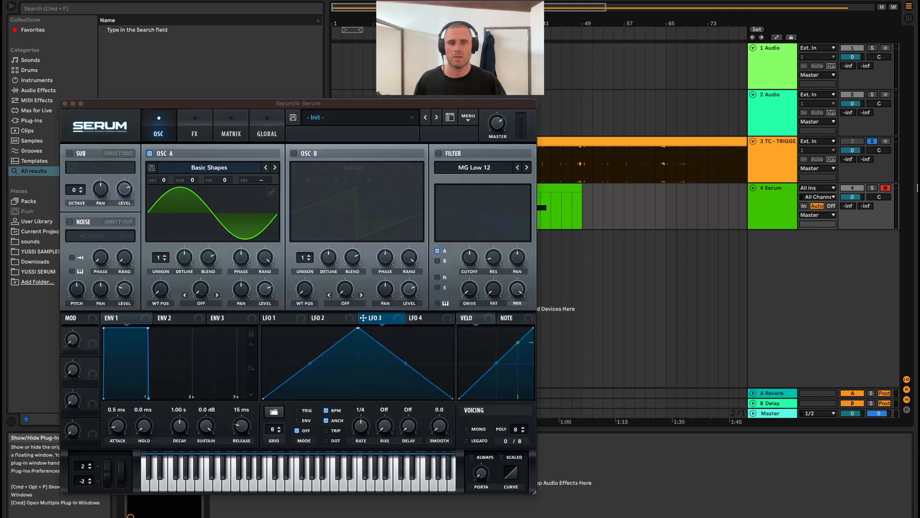
click(146, 438)
click(271, 192)
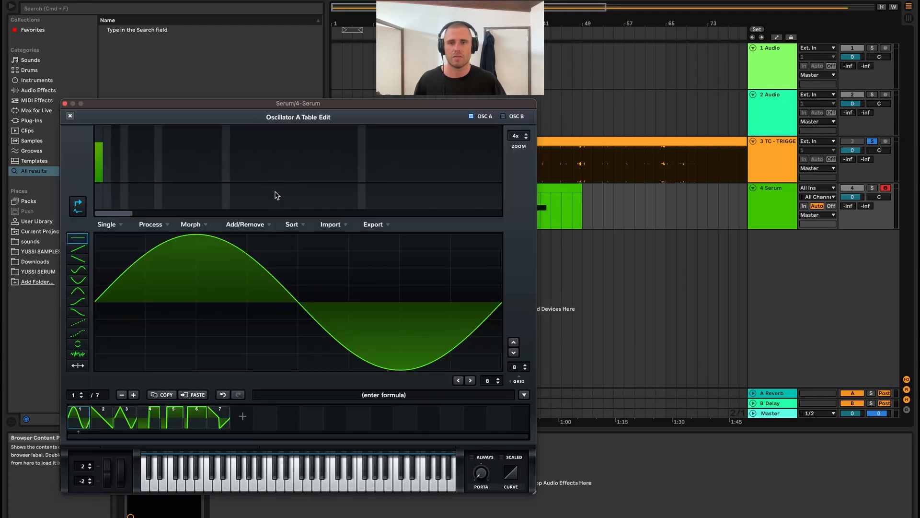
click(777, 194)
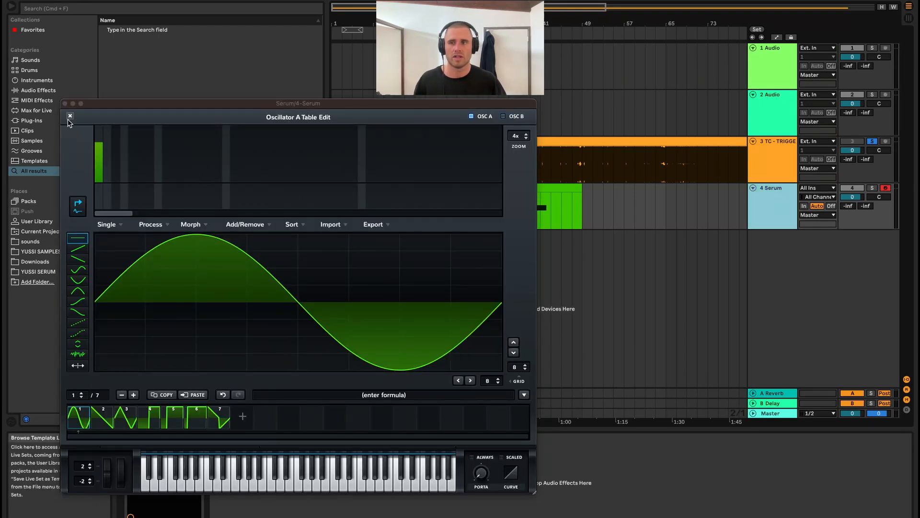
click(295, 104)
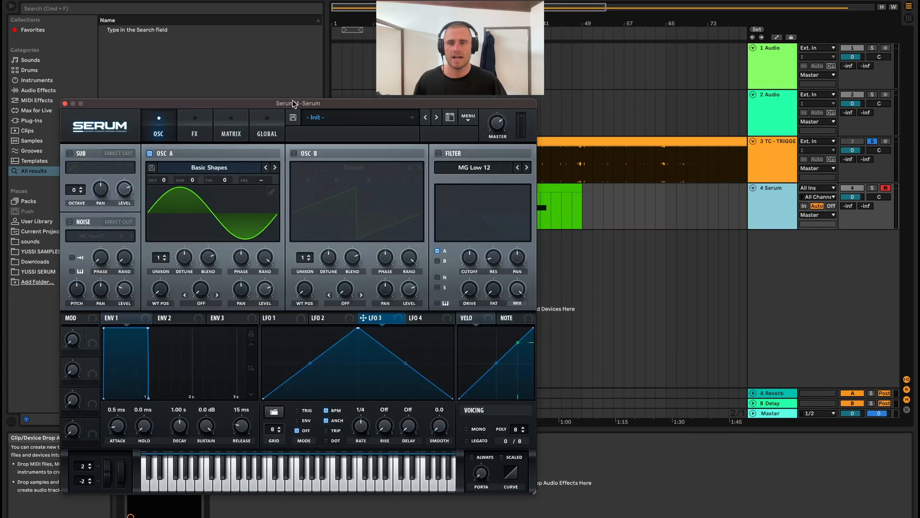
click(272, 192)
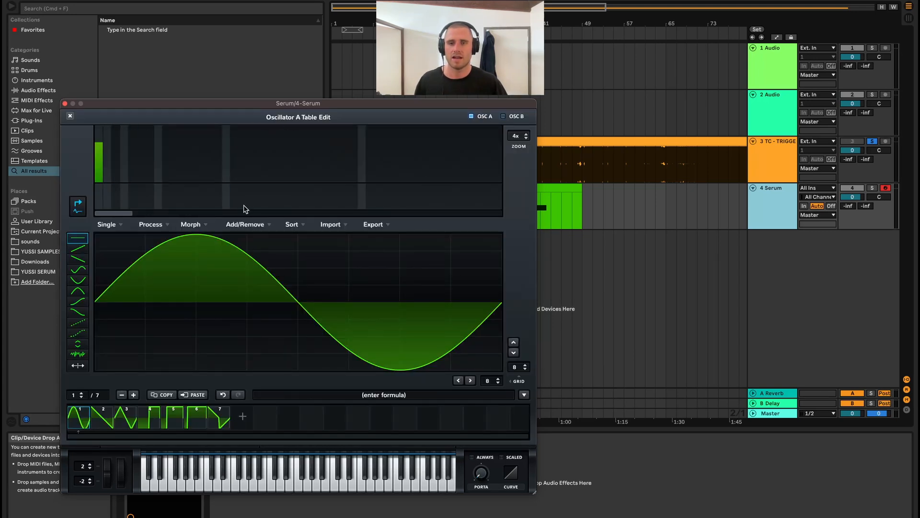
click(71, 117)
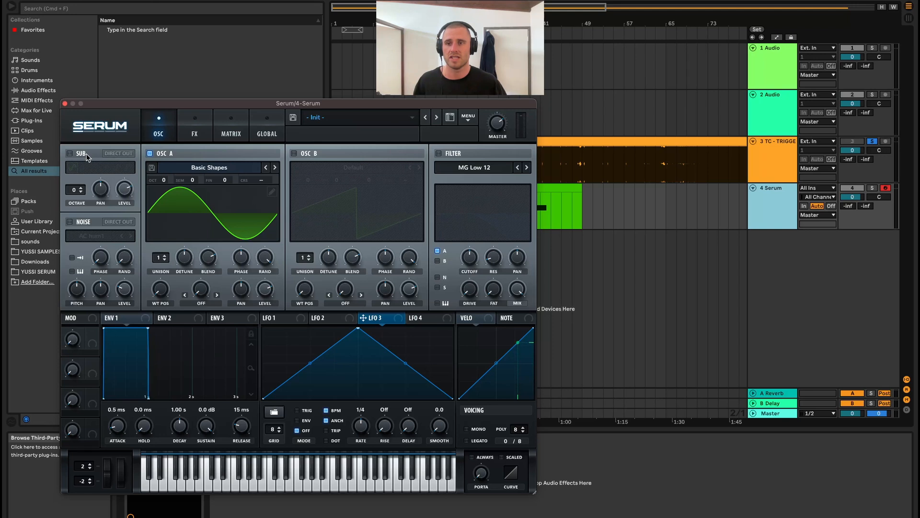
Step: Open SPAN and Youlean Loudness Meter 2 from the Master, and arrange the Serum and SPAN windows side by side
click(764, 415)
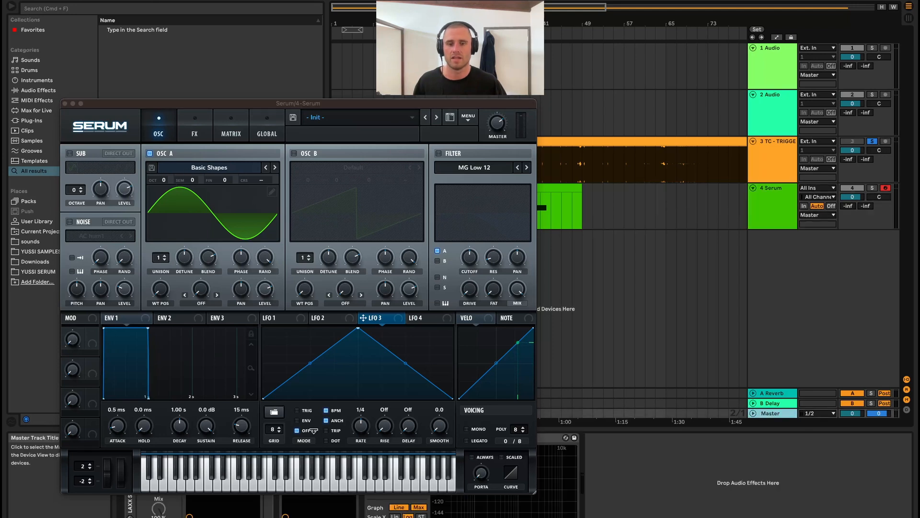
drag(225, 110, 243, 21)
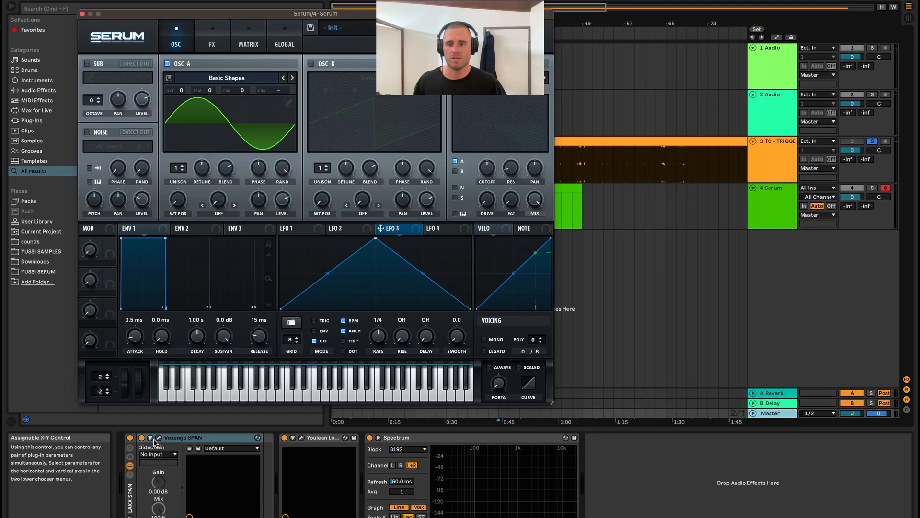
click(159, 438)
click(302, 438)
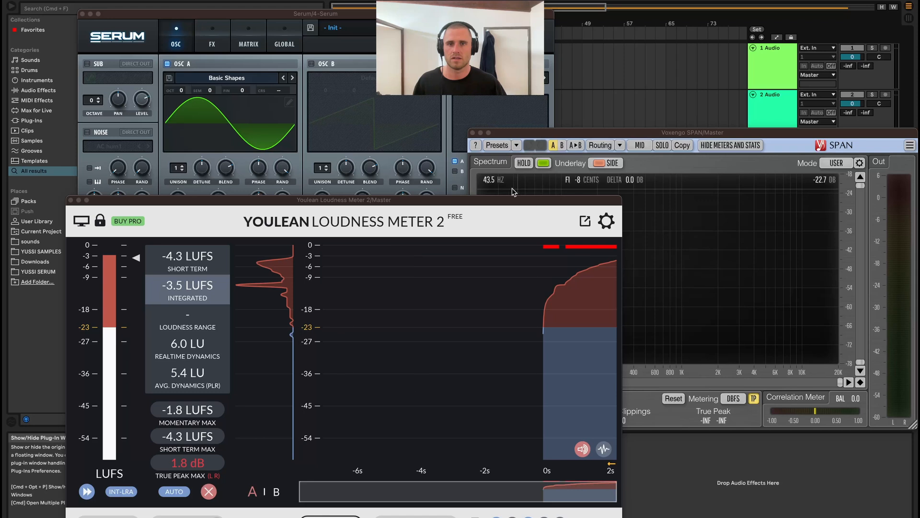
click(605, 134)
click(523, 15)
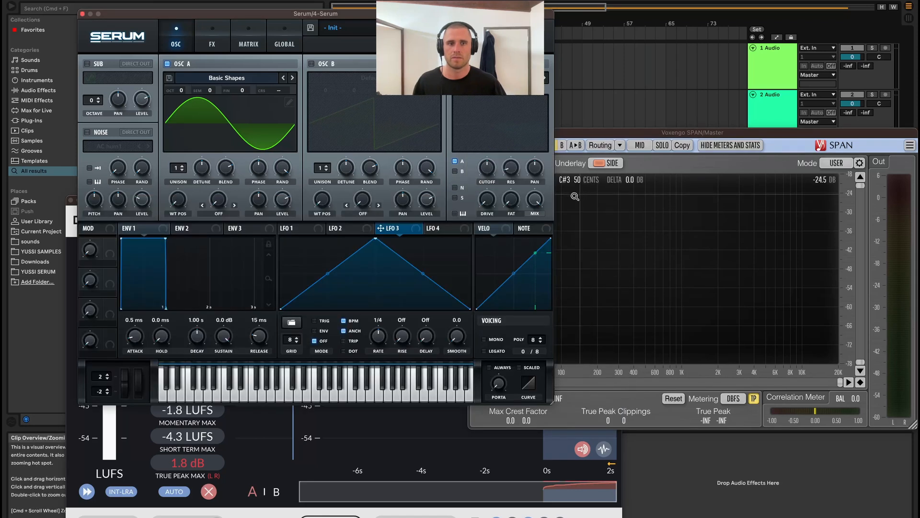
click(681, 131)
drag(654, 131, 714, 101)
Step: Switch playback from the soloed TC - TRIGGER FINGER track to the Serum sine and compare their spectra in SPAN
key(space)
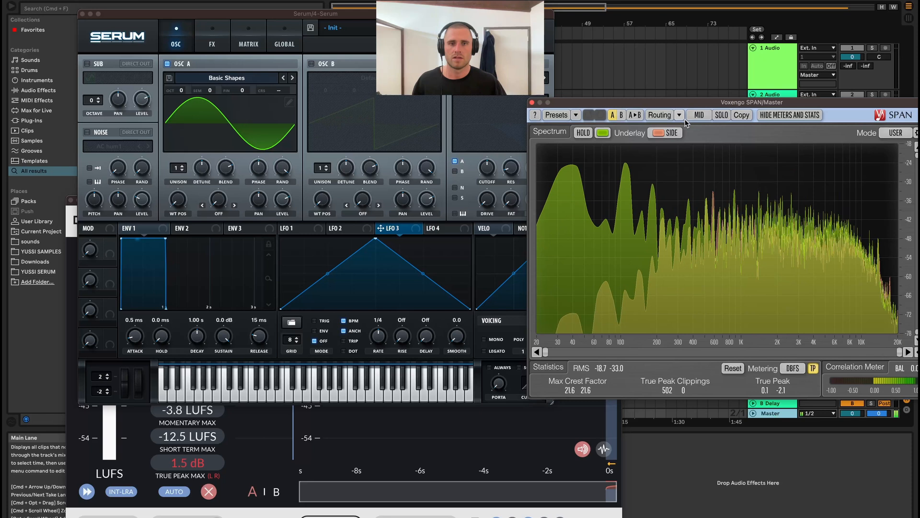
key(space)
key(s)
key(space)
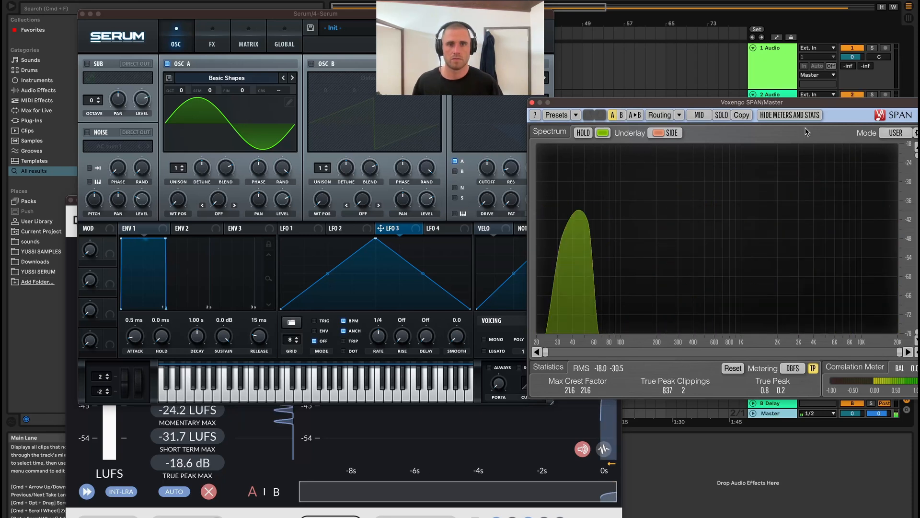
key(space)
key(space)
key(space)
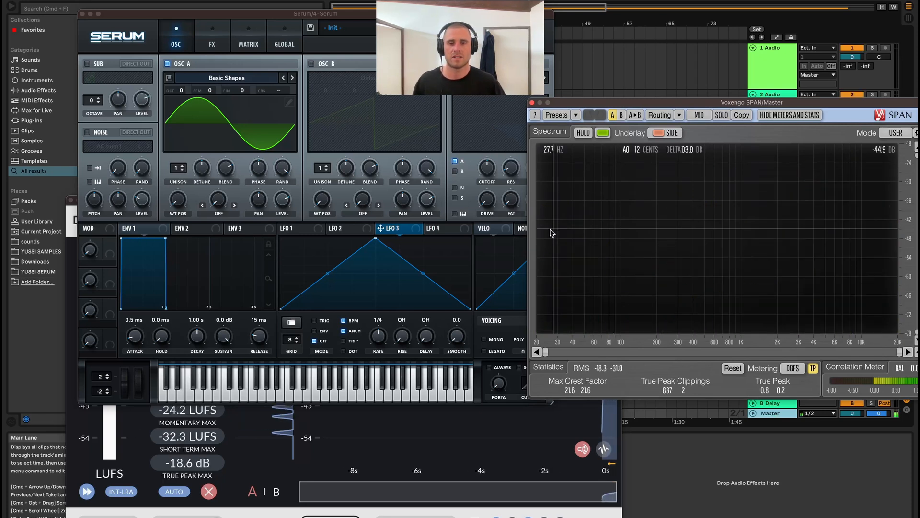
Step: Replace Serum's Oscillator A with the sine Sub oscillator and raise the Sub level, keeping SPAN clear of Serum
click(168, 64)
click(88, 64)
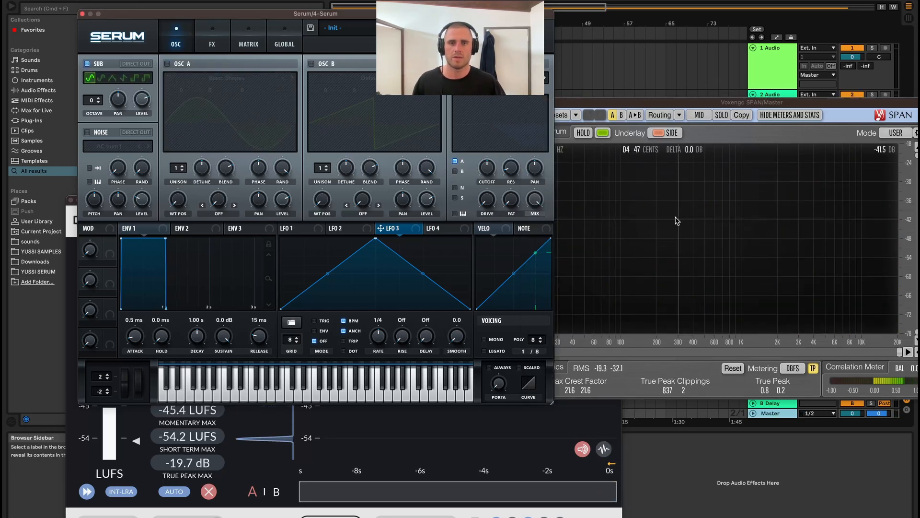
drag(633, 103, 654, 62)
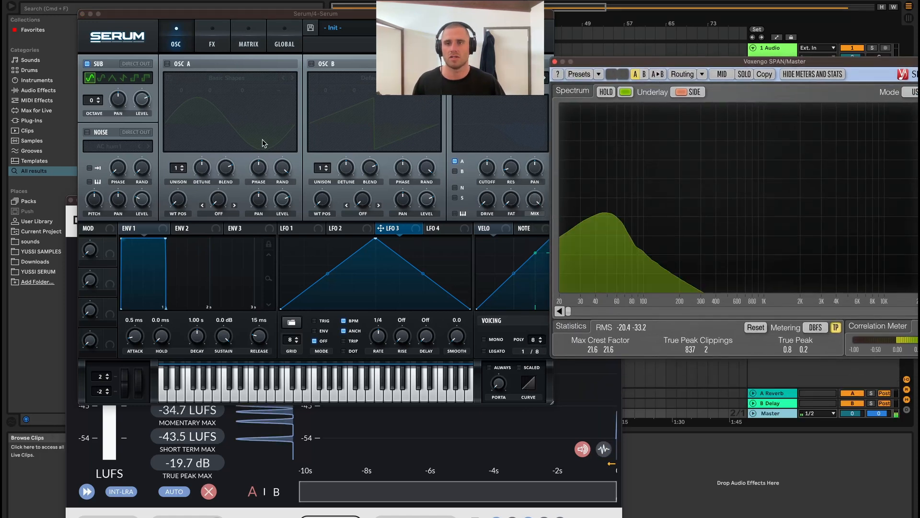
drag(140, 103, 154, 70)
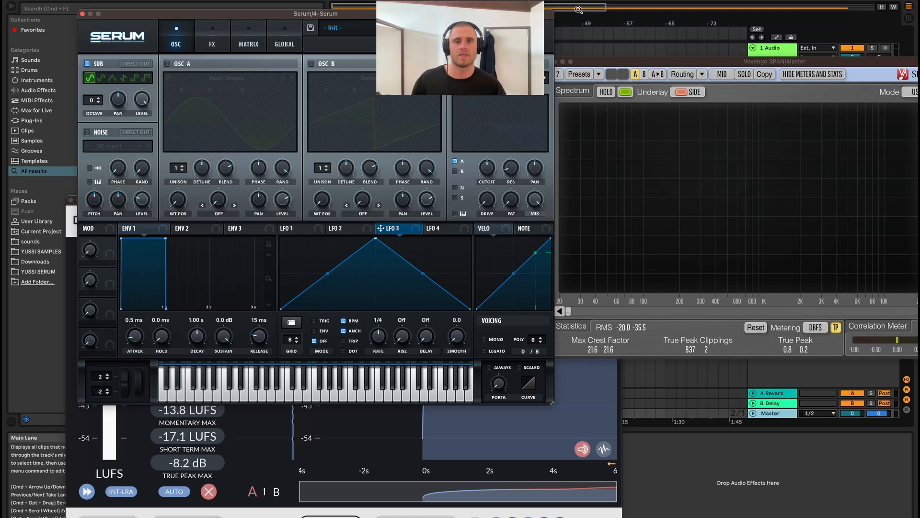
Step: Close SPAN and inspect the key mapping on the TC - TRIGGER FINGER track's solo and activator switches
drag(554, 65, 552, 67)
click(552, 64)
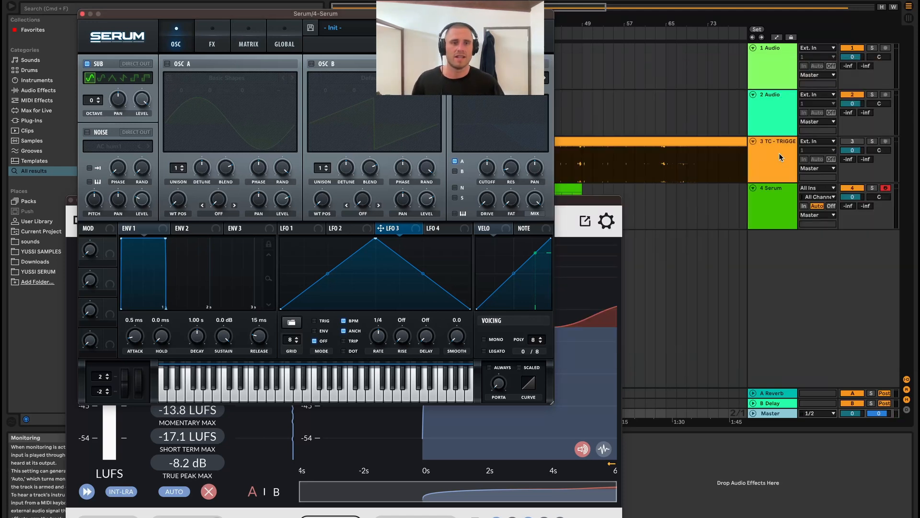
key(super+k)
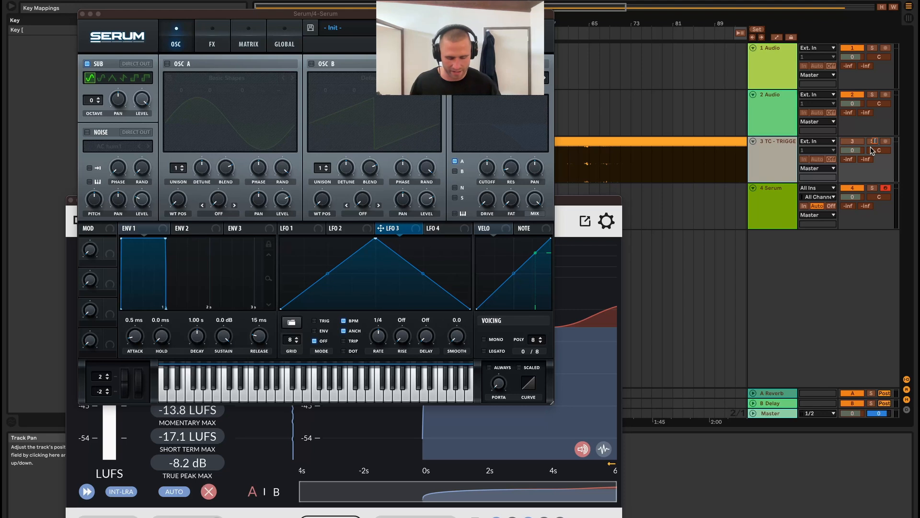
key(super+k)
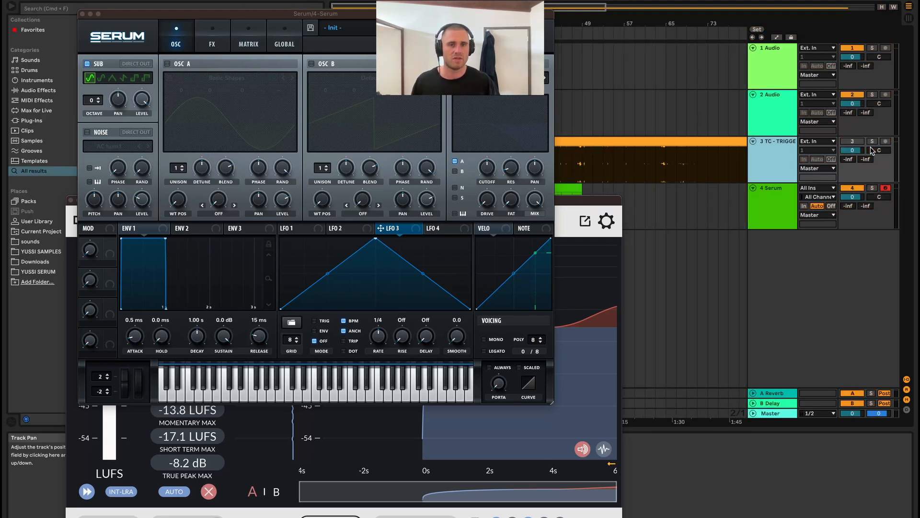
Step: Play the soloed TC - TRIGGER FINGER track and switch over to Serum to compare them by ear
click(858, 142)
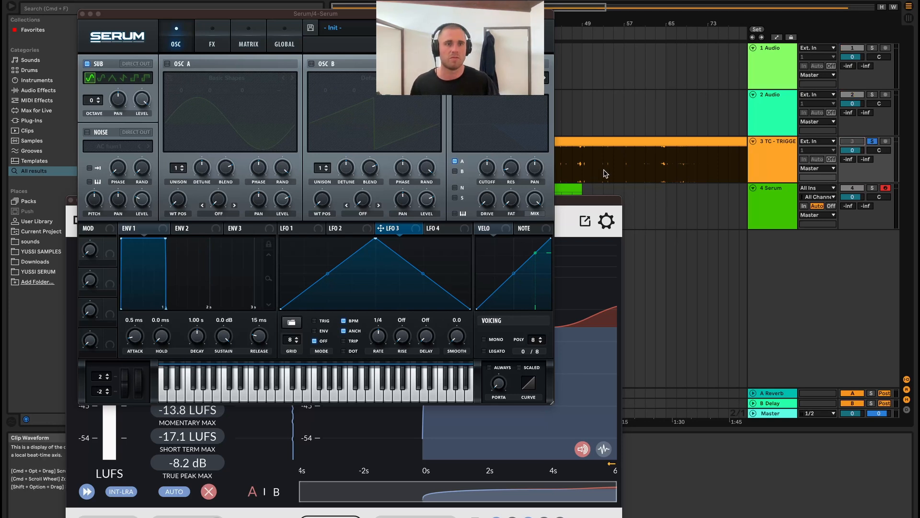
key(space)
key(s)
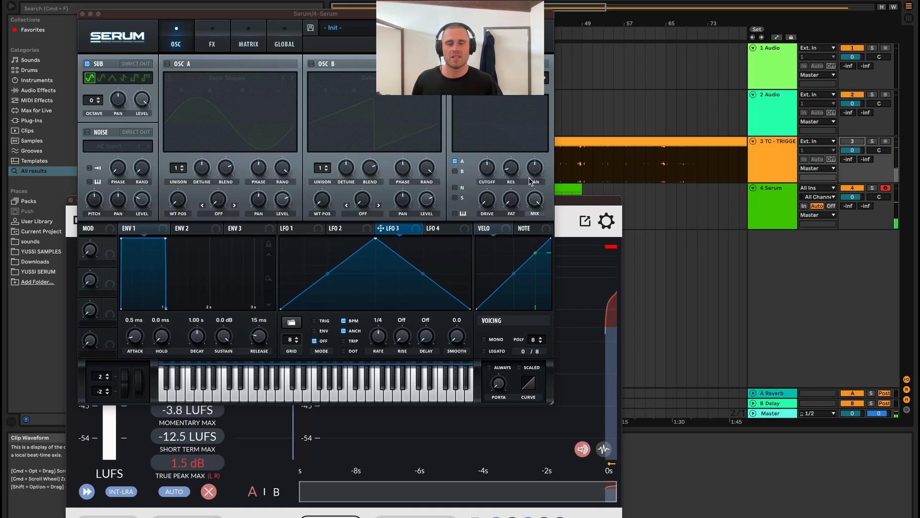
Step: Close Youlean Loudness Meter 2 and reopen SPAN from the Master track
drag(566, 204, 662, 186)
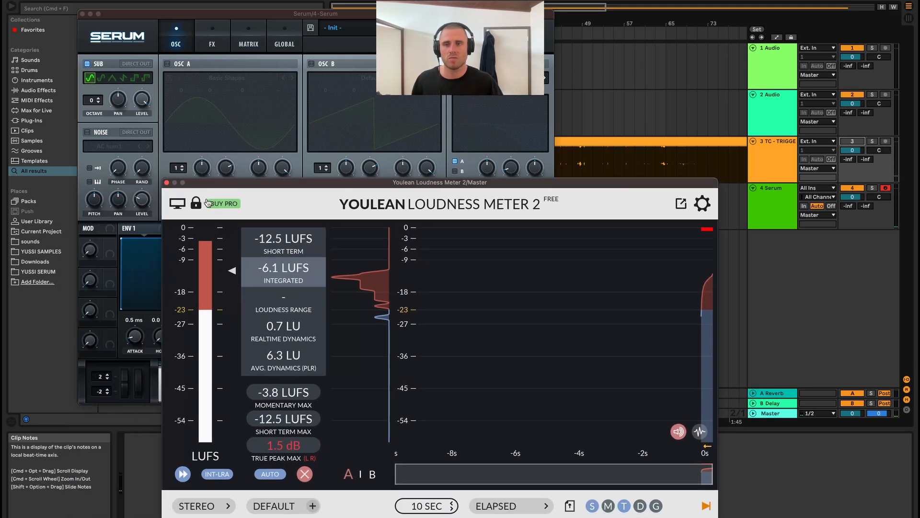
click(167, 184)
click(770, 413)
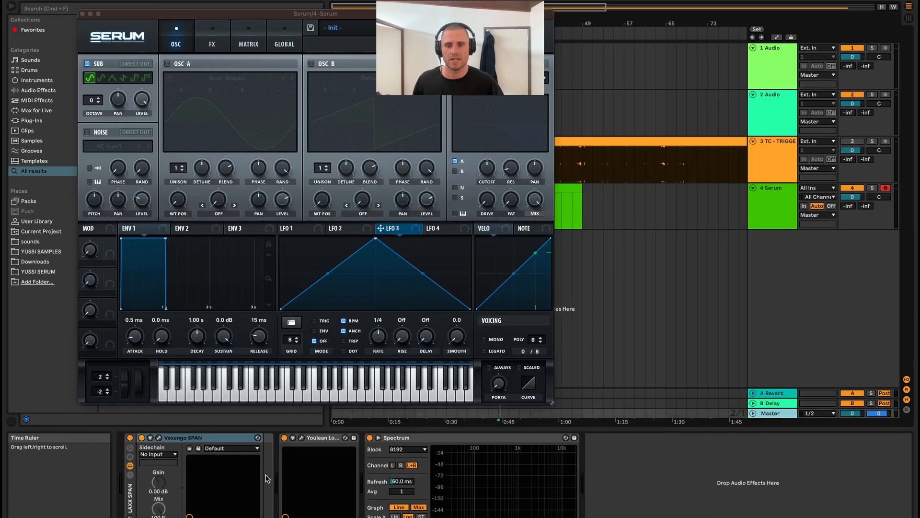
click(159, 437)
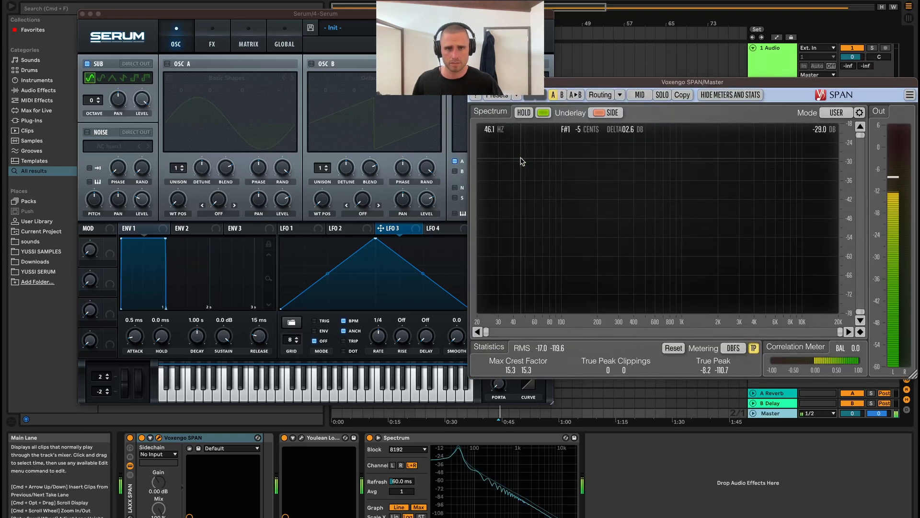
Step: Play the finished track against the Serum sub and compare their low-end peaks in SPAN
key(space)
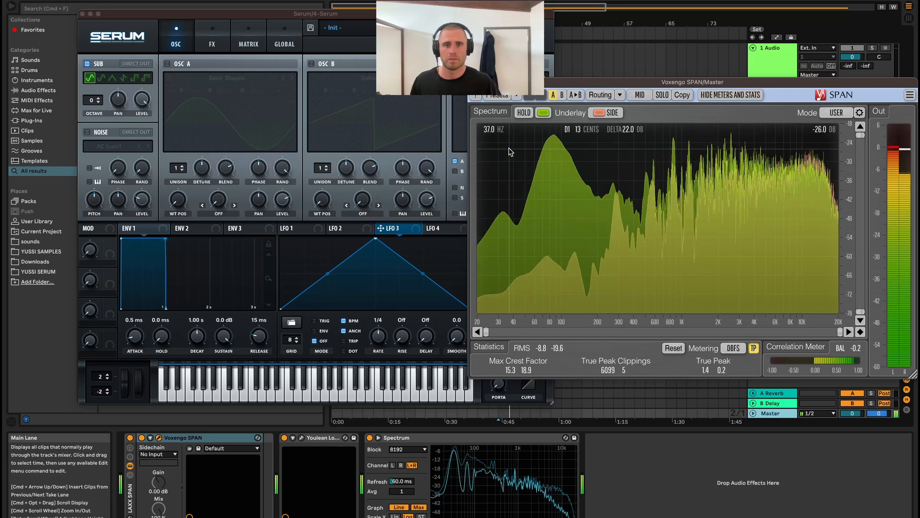
key(space)
drag(534, 84, 527, 146)
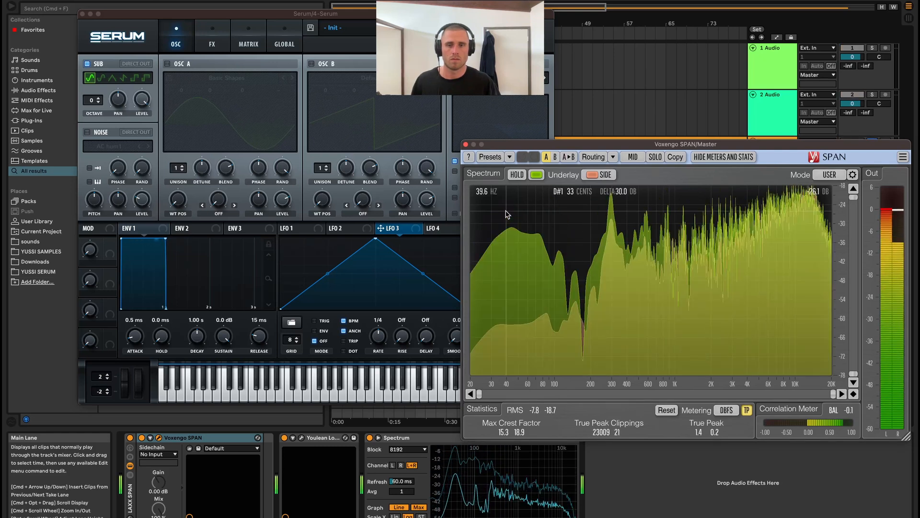
Step: Close SPAN and Serum, open the MIDI clip on the Serum track and move its long note to D0
click(465, 144)
click(84, 14)
double_click(544, 217)
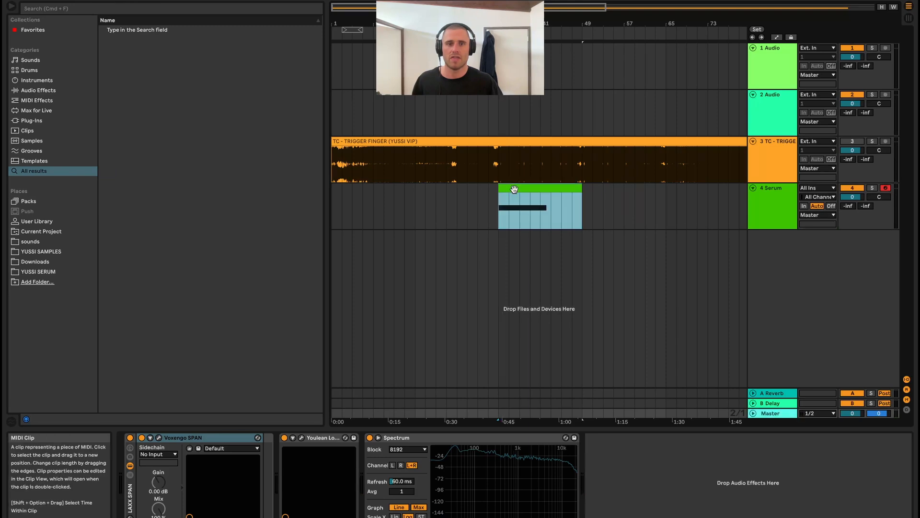
click(380, 382)
drag(380, 382, 390, 402)
click(389, 390)
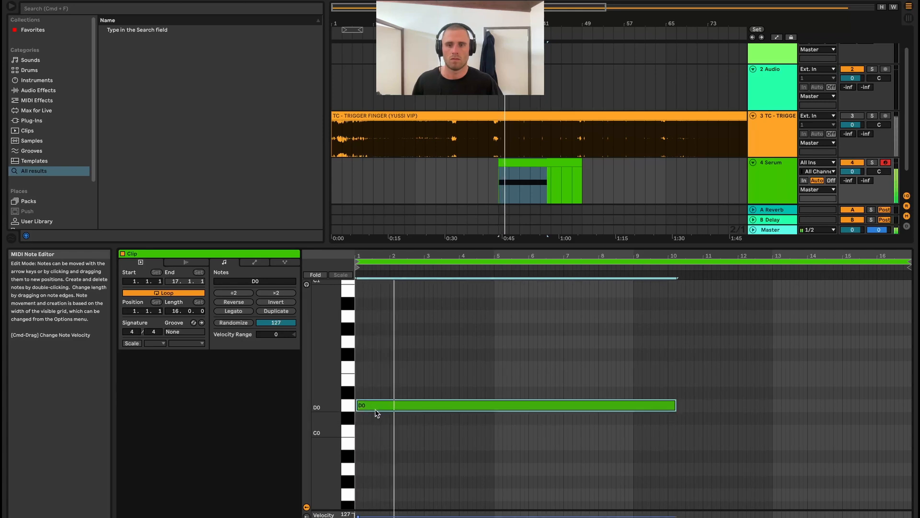
Step: Reopen SPAN from the Master track and play the retuned Serum sub against the finished track to compare their spectra
double_click(788, 230)
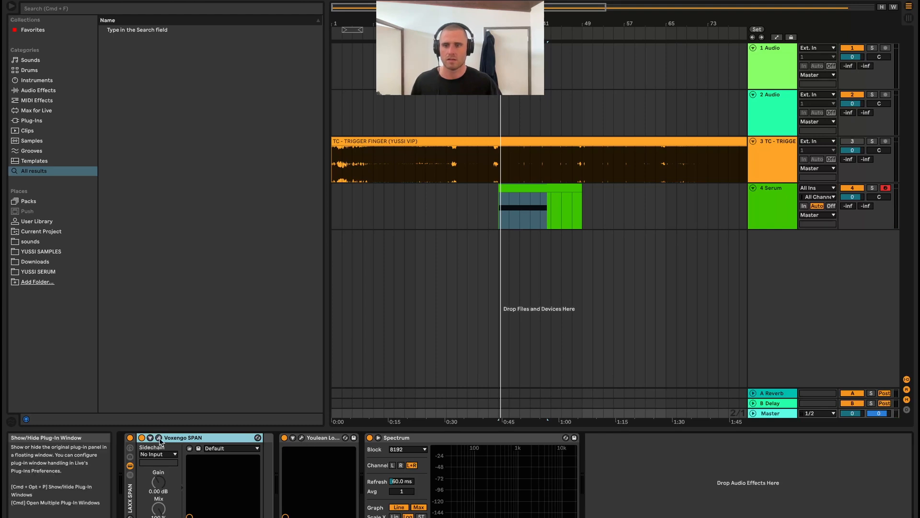
click(158, 438)
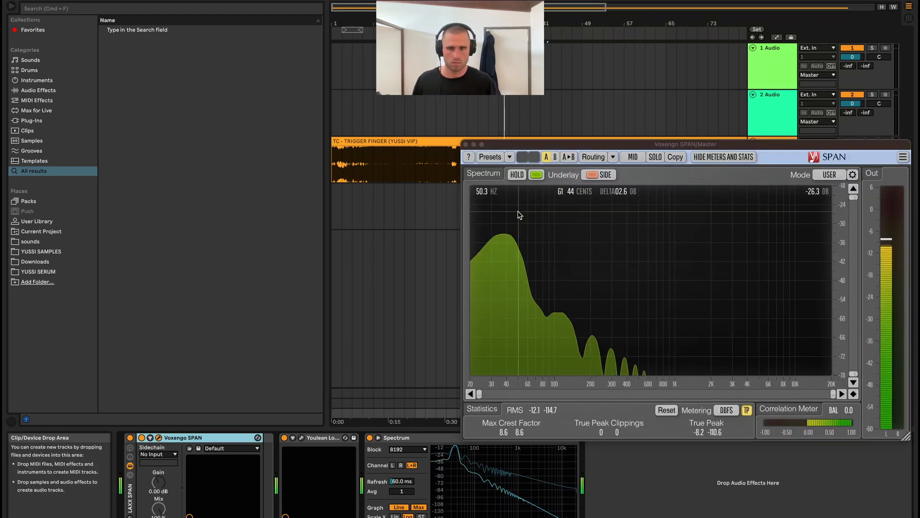
key(space)
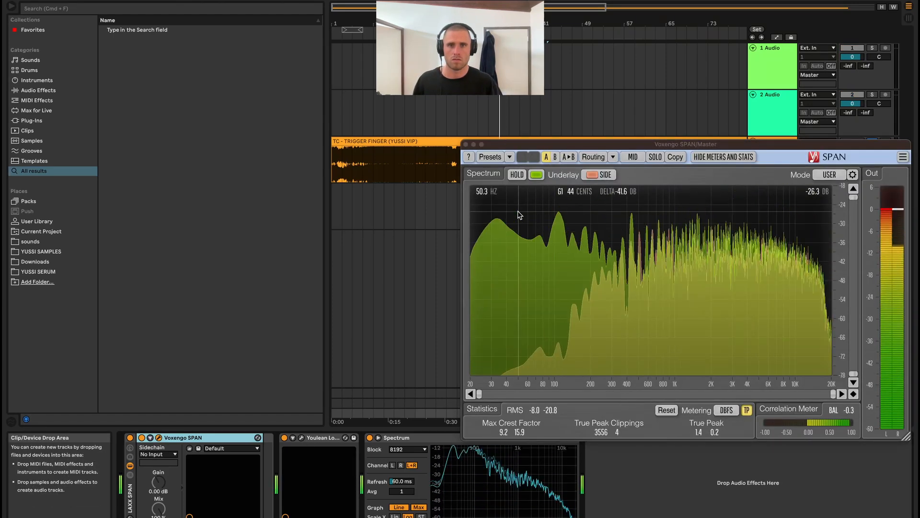
key(space)
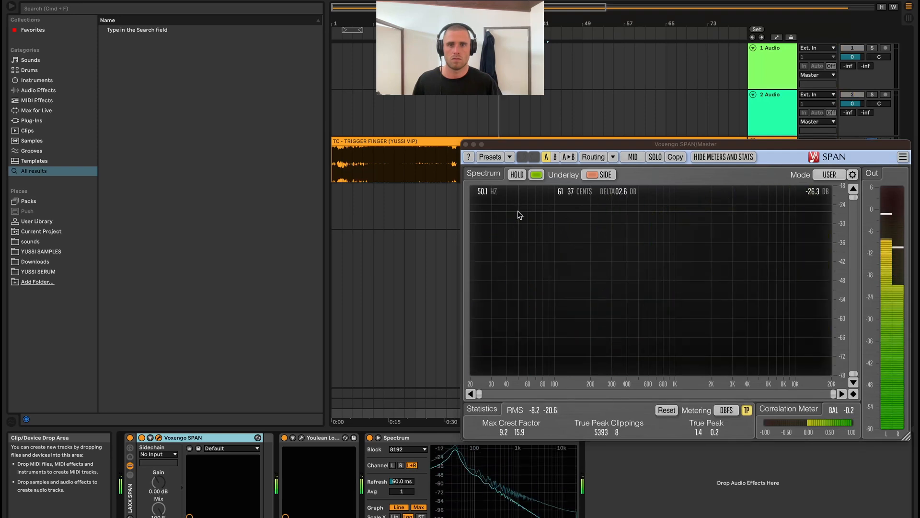
key(space)
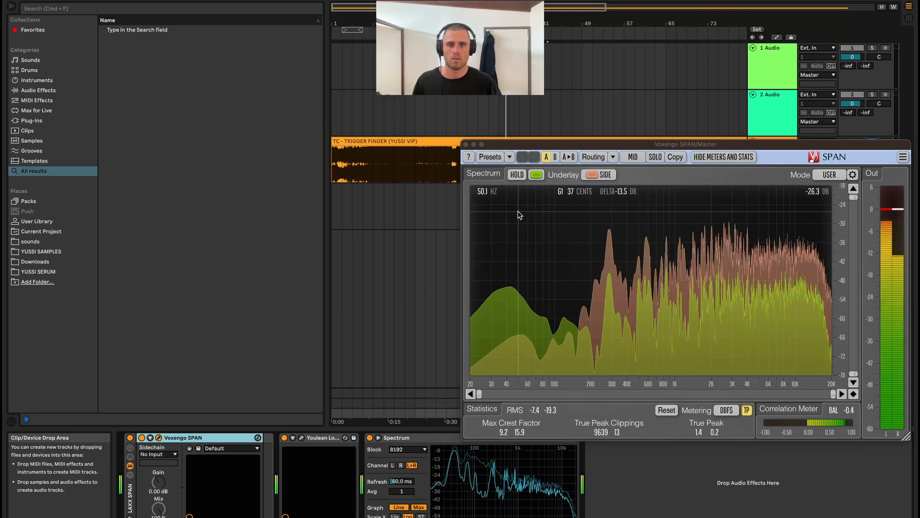
key(space)
key(space)
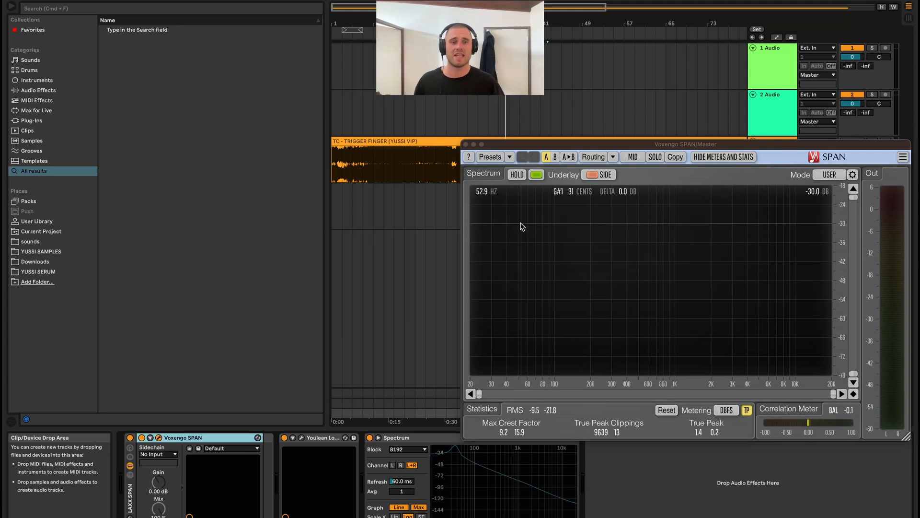
key(space)
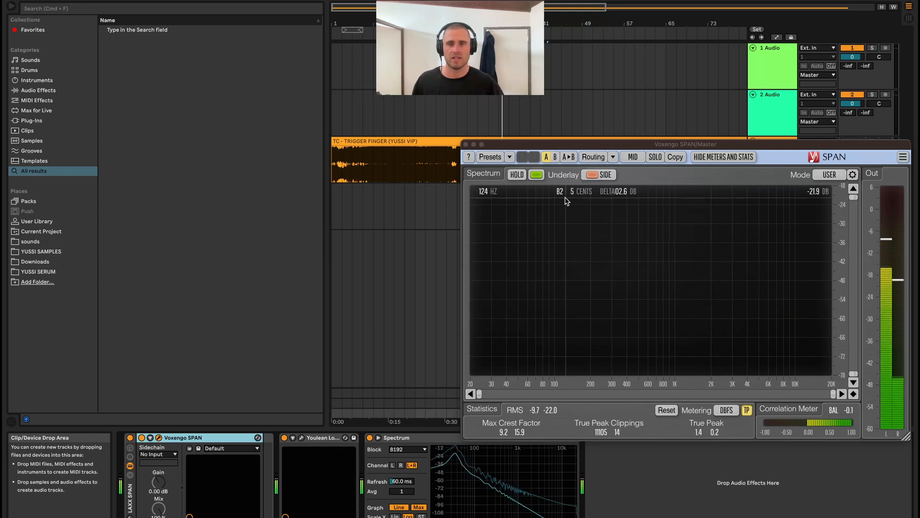
Step: Close SPAN, open Serum from its track and turn off the Distortion effect
click(466, 144)
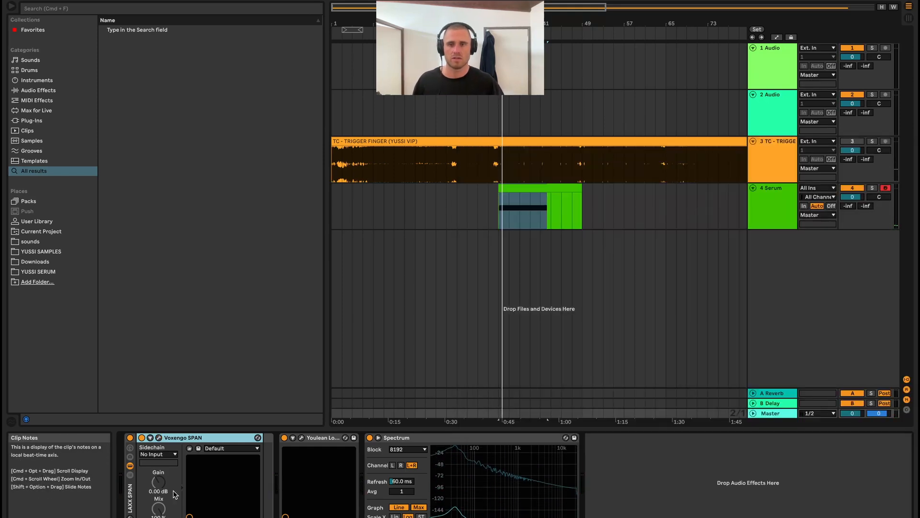
double_click(516, 187)
key(shift+Tab)
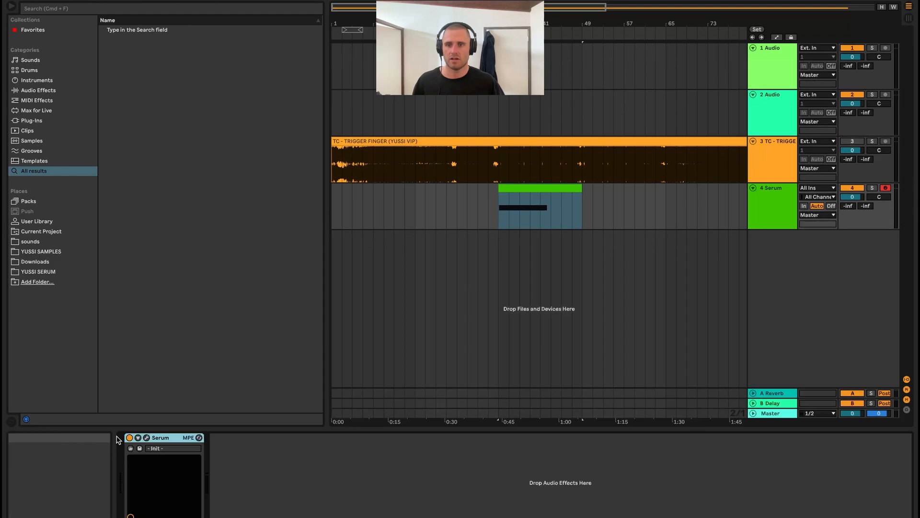
click(147, 437)
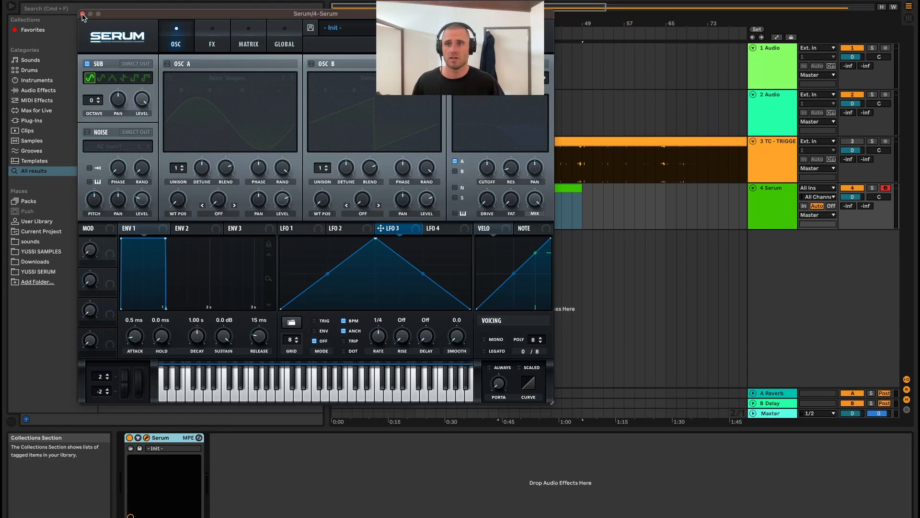
click(214, 43)
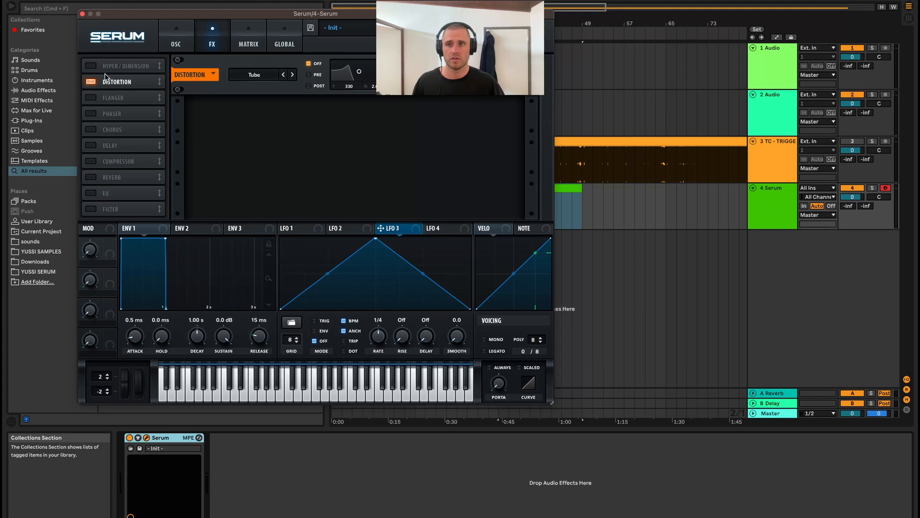
click(92, 82)
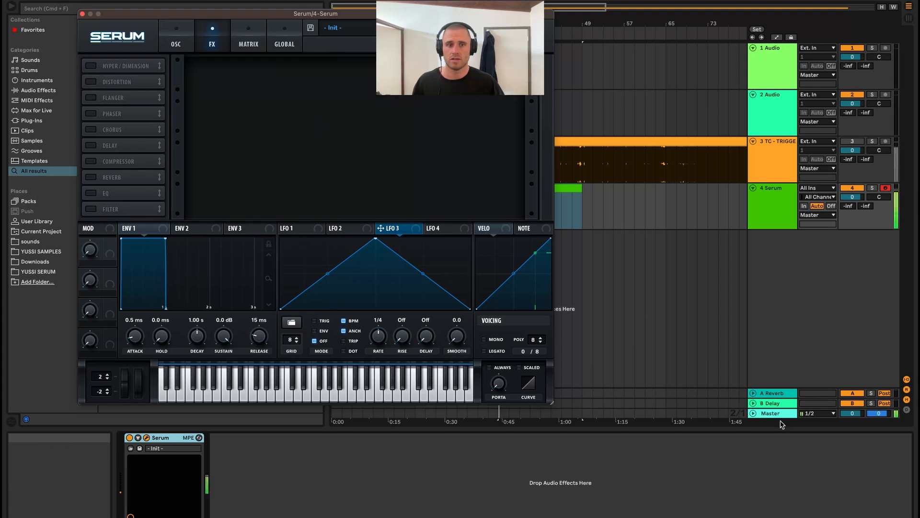
Step: Reopen Serum on its effects page and reopen SPAN from the Master track, moving SPAN clear of Serum
click(82, 14)
click(146, 437)
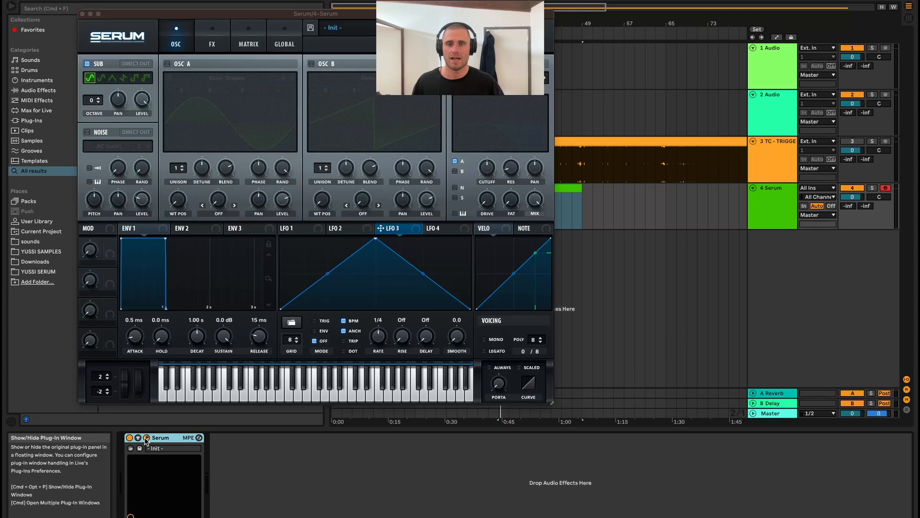
click(147, 438)
click(146, 437)
click(200, 24)
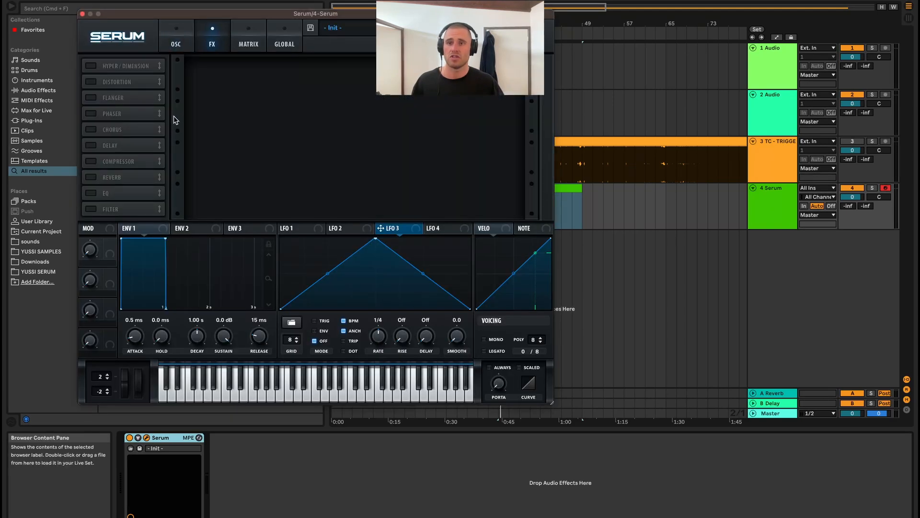
click(783, 415)
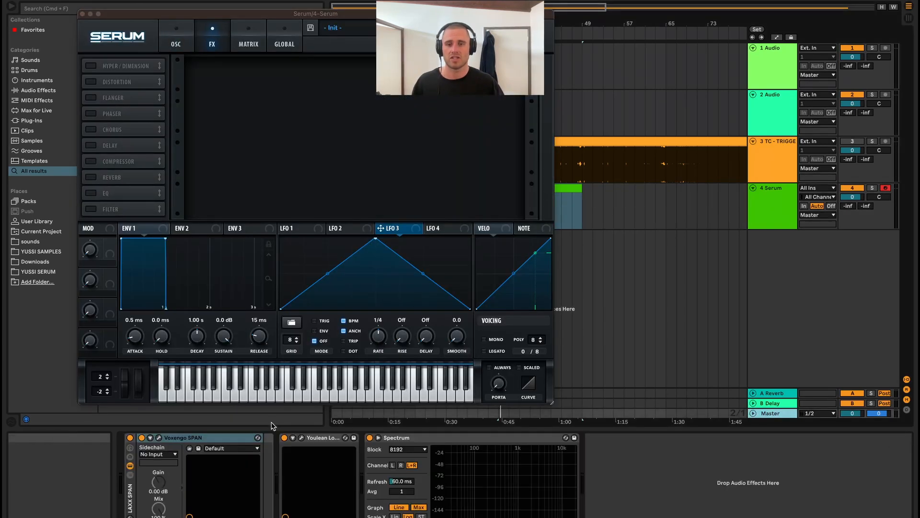
click(159, 437)
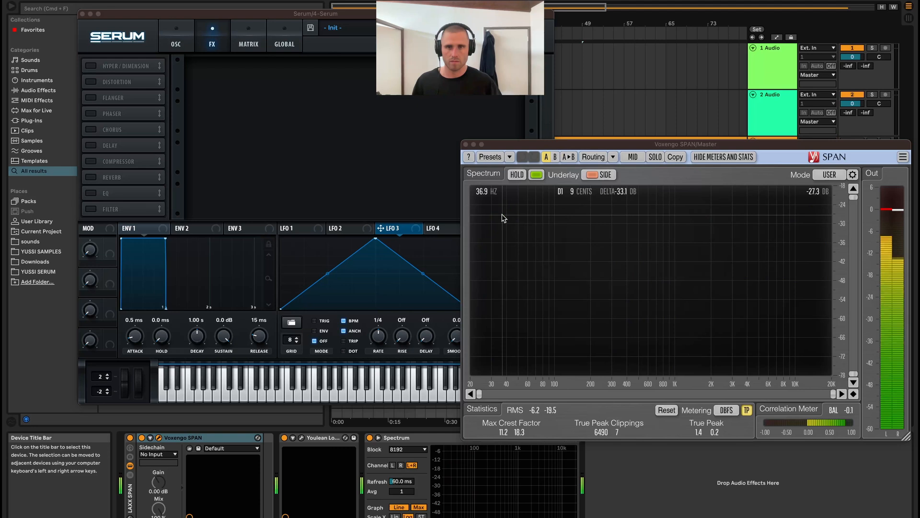
click(545, 43)
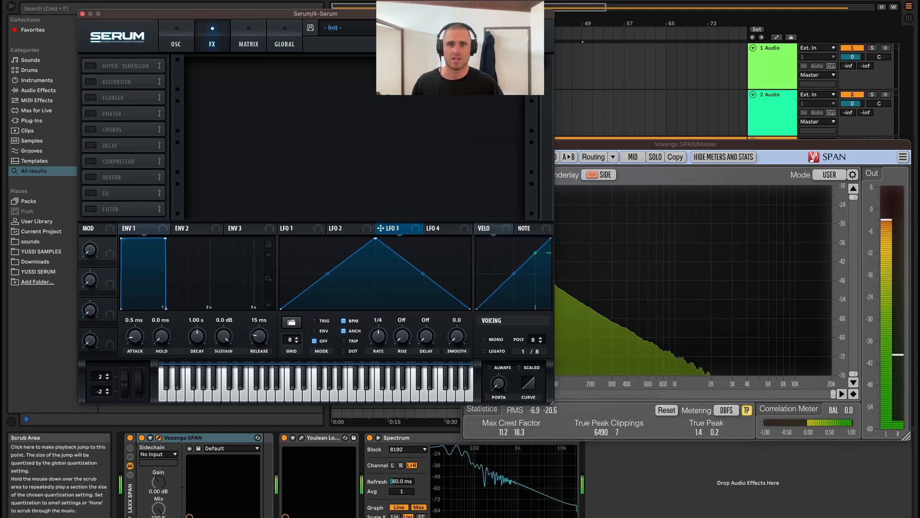
click(618, 158)
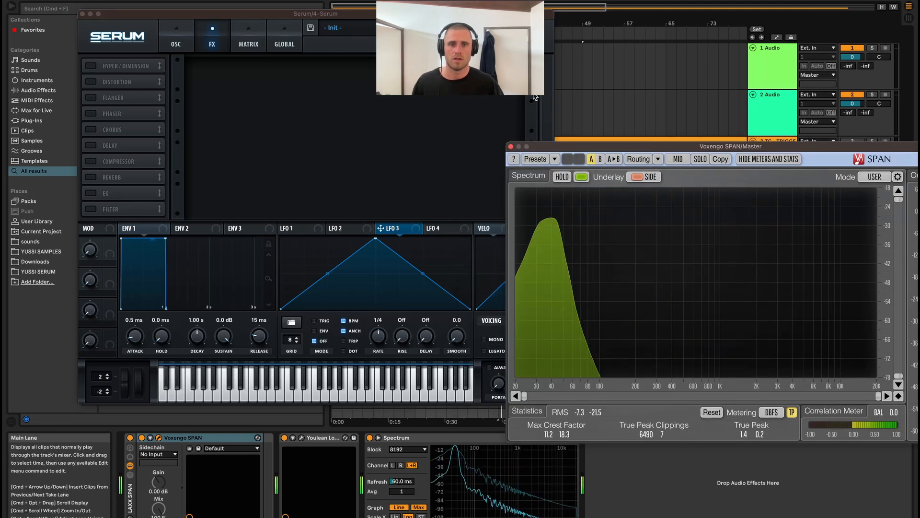
Step: Compare the clean sub's fundamental peak with the soloed finished track's low end in SPAN
mouse_move(551, 211)
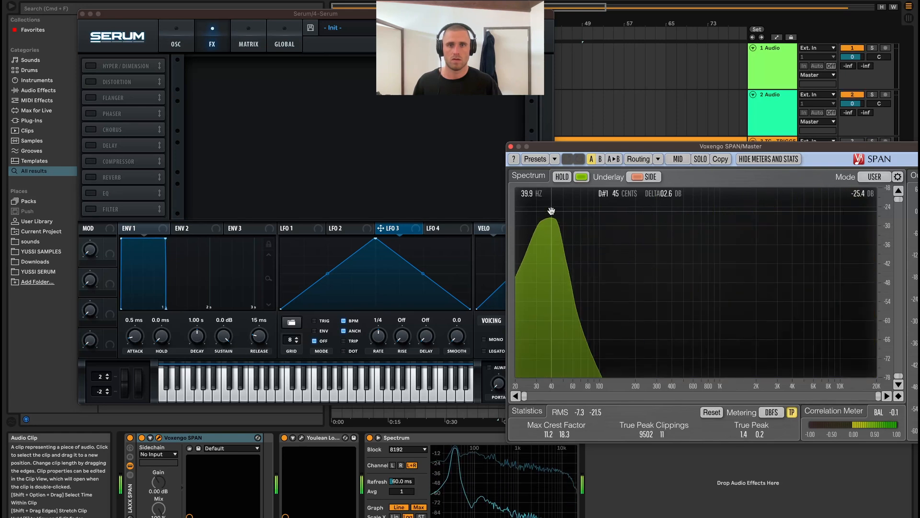
click(460, 47)
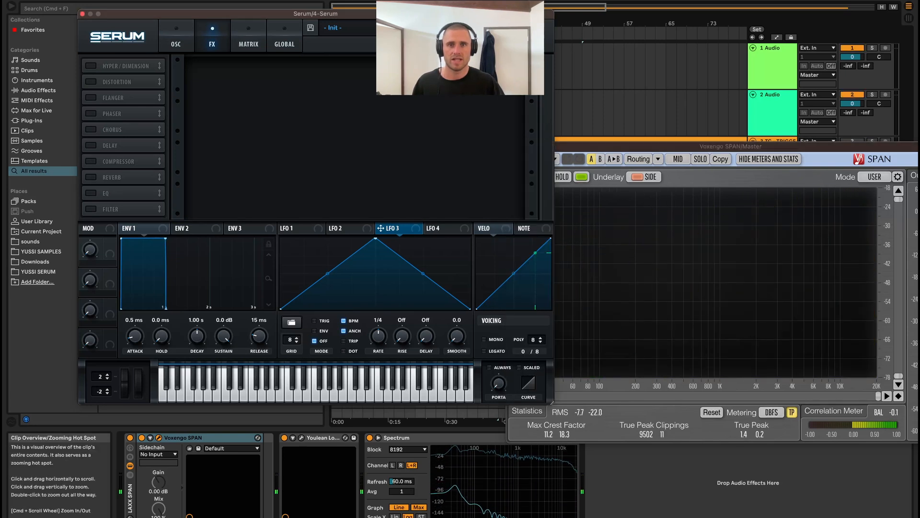
click(593, 194)
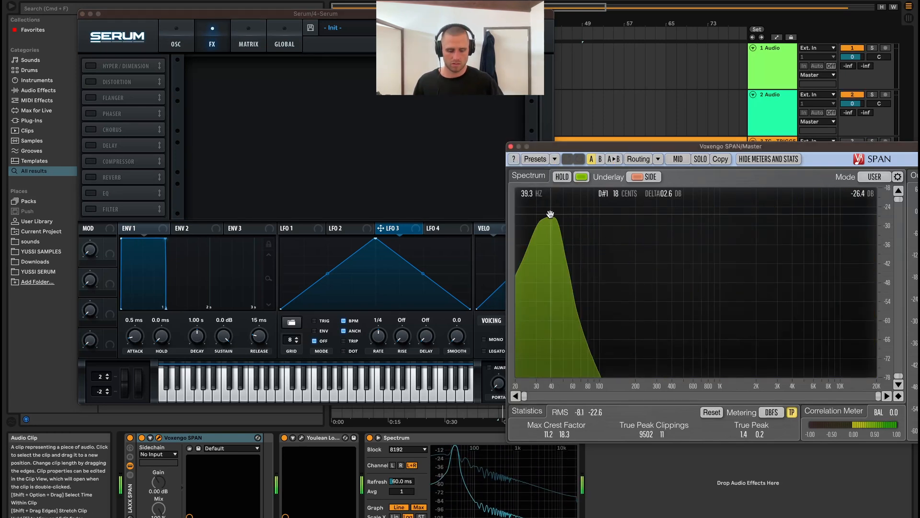
key(s)
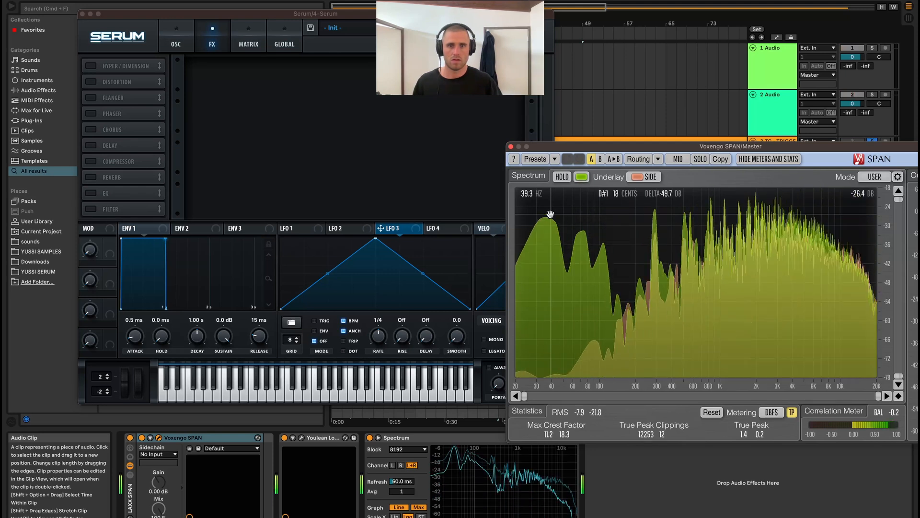
click(550, 214)
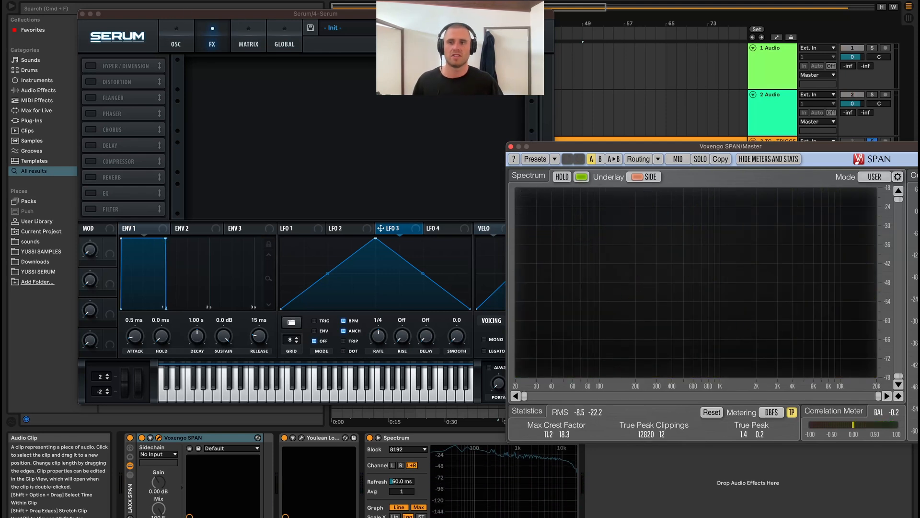
Step: Enable Serum's oscillator A and edit its wavetable, removing the first harmonic and drawing in only the second (Bin 2)
click(190, 39)
click(167, 63)
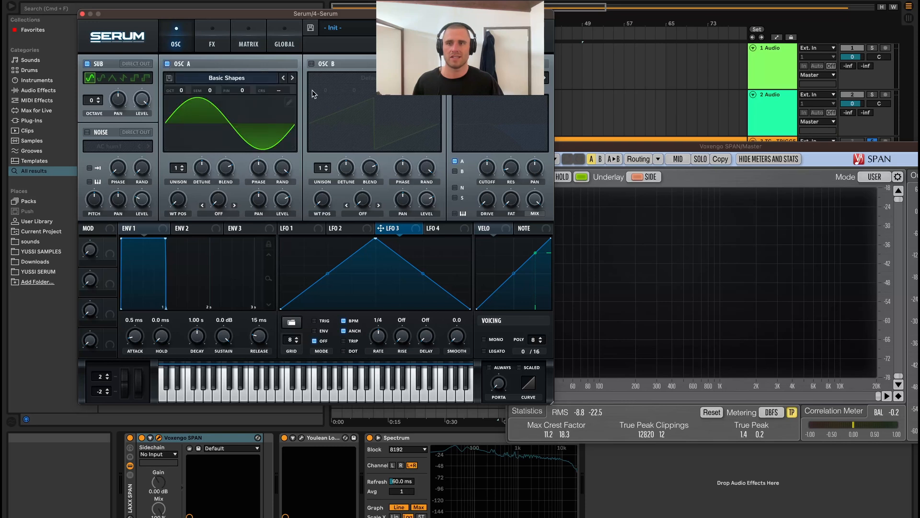
click(290, 103)
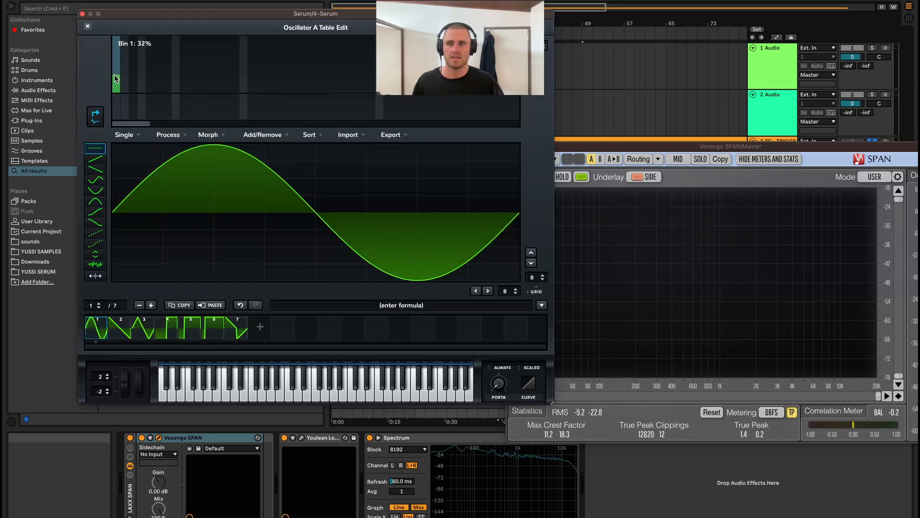
click(122, 106)
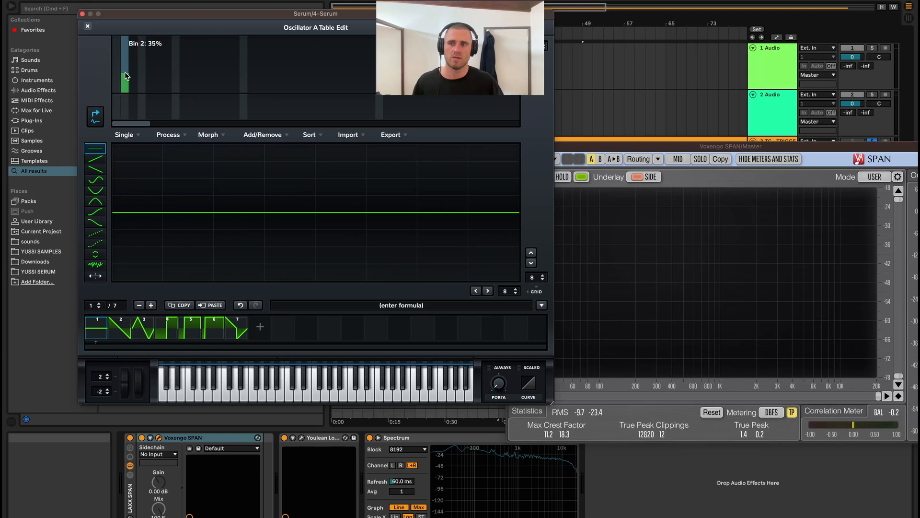
click(126, 57)
Step: Arrange the Serum and SPAN windows side by side so the harmonic bins and the spectrum are both visible
drag(595, 143, 632, 120)
drag(525, 14, 499, 75)
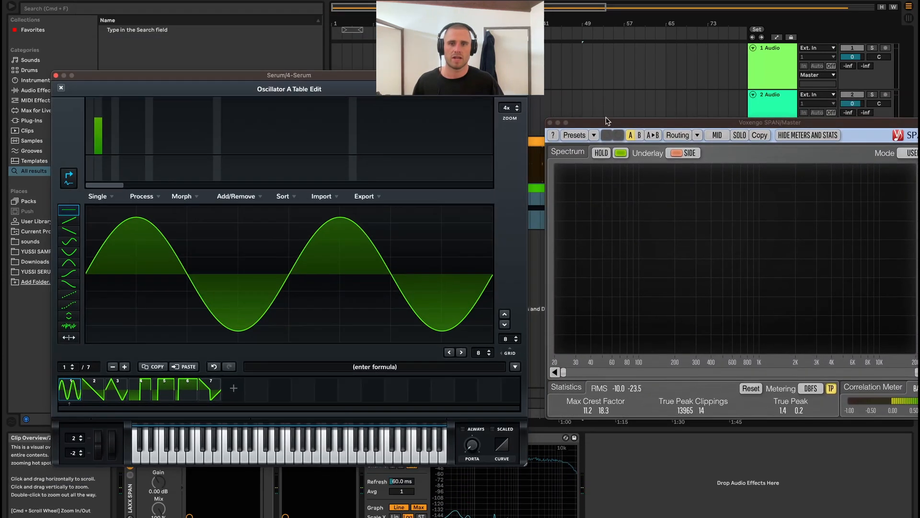
drag(587, 125, 581, 129)
Step: Play the sub against the finished track and adjust the level of harmonic Bin 2 to match the track's second peak
key(space)
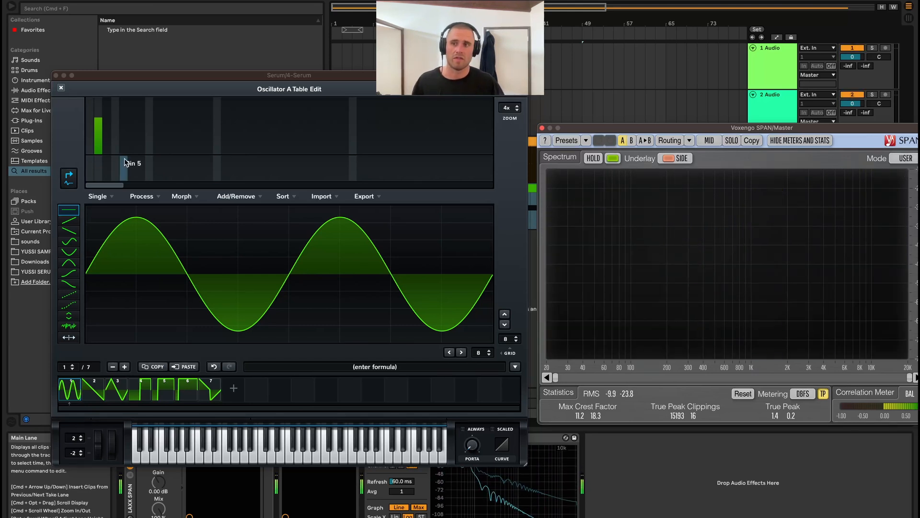
click(101, 125)
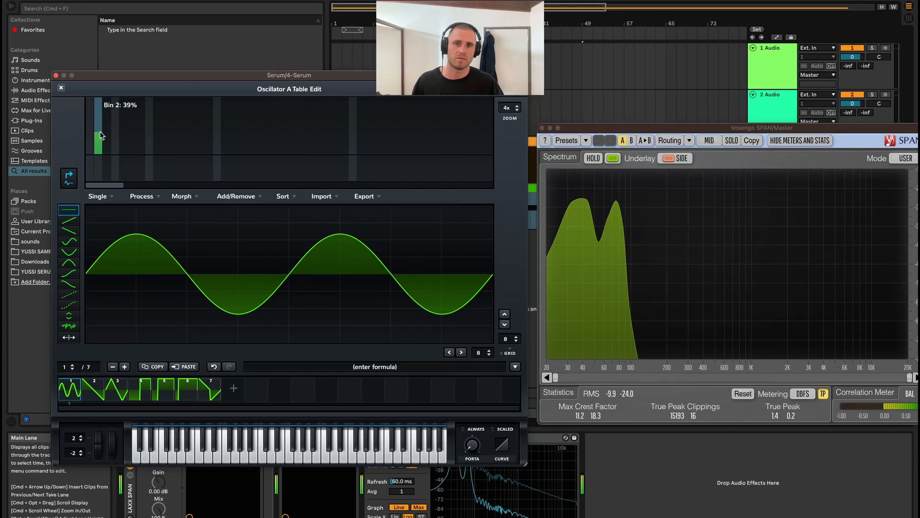
drag(101, 136, 101, 138)
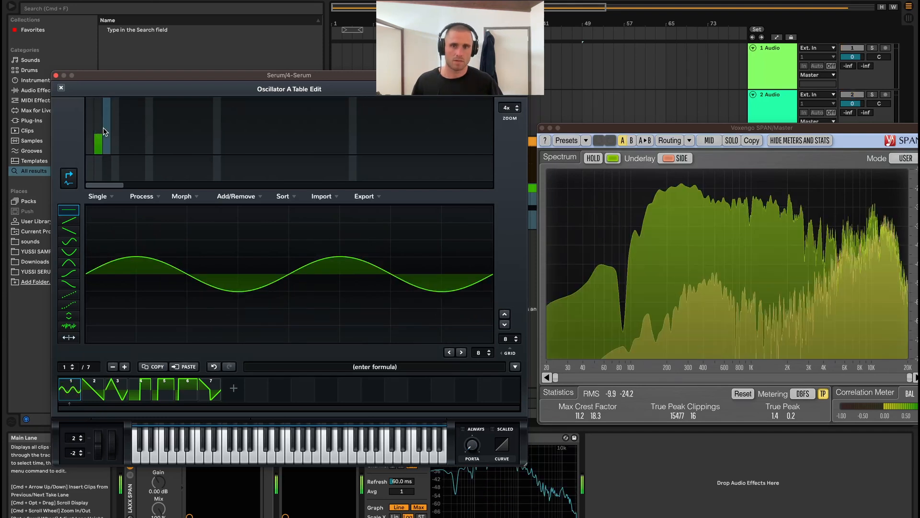
key(space)
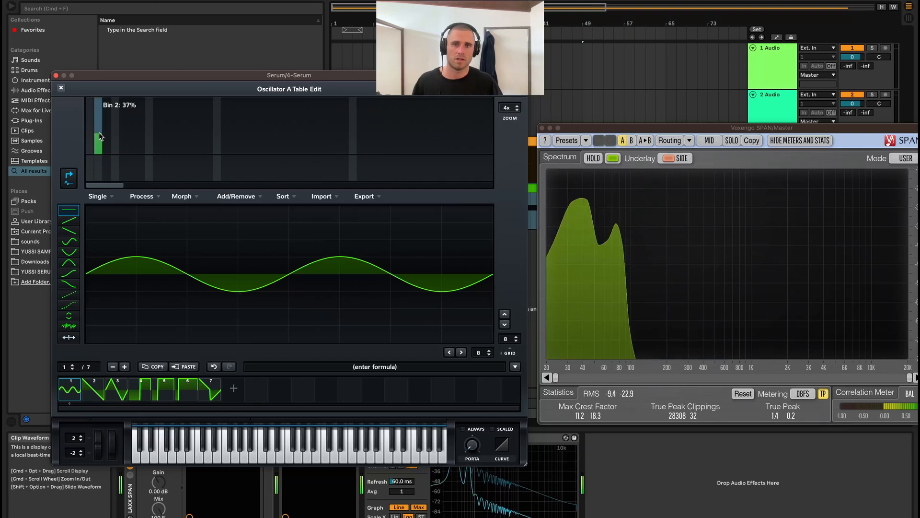
drag(100, 136, 100, 132)
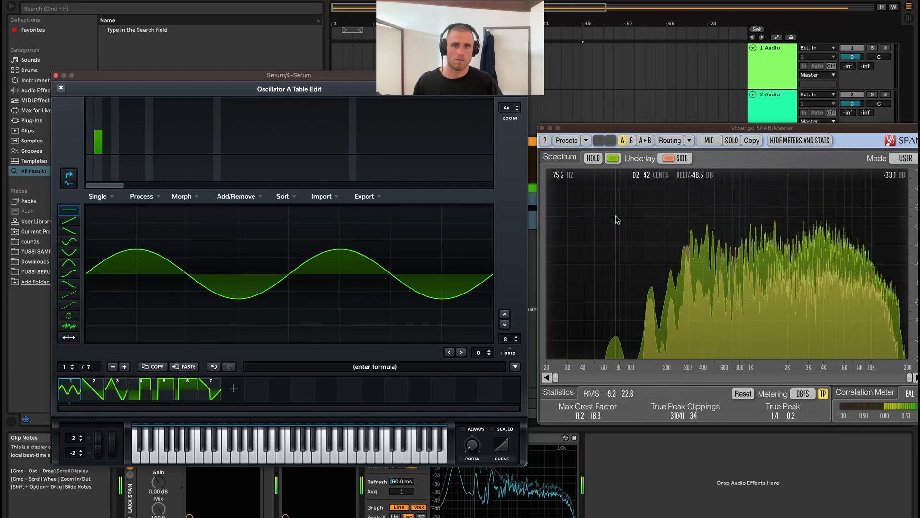
Step: Hide and restore the plug-in windows, and solo the finished track to compare its peaks with the two-harmonic sub in SPAN
key(super+alt+p)
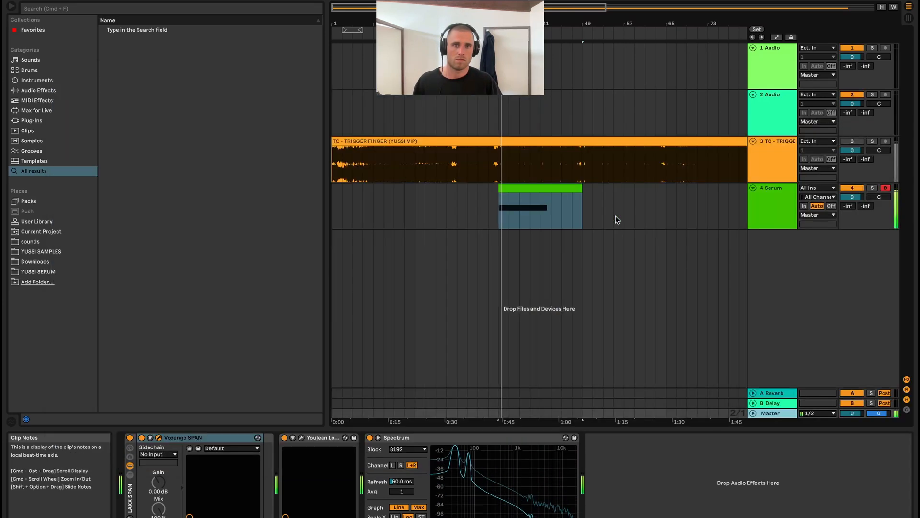
key(ctrl+Left)
key(ctrl+Right)
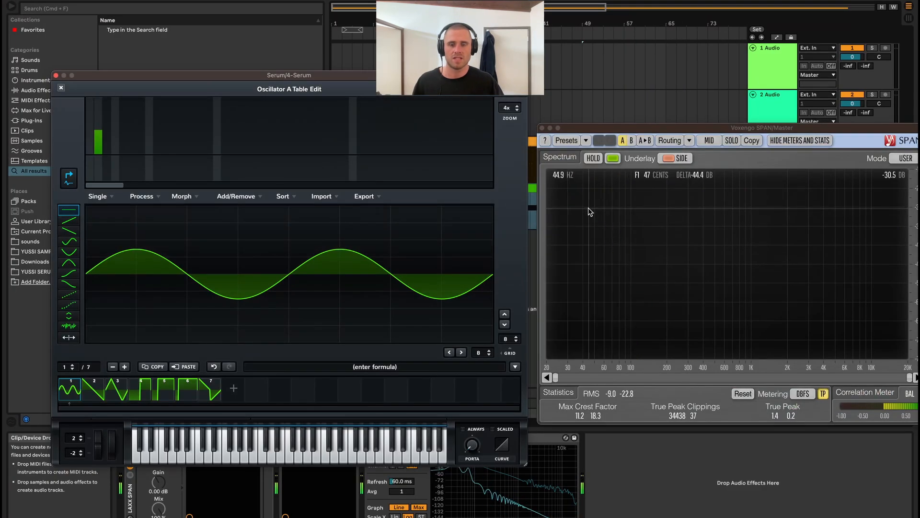
key(s)
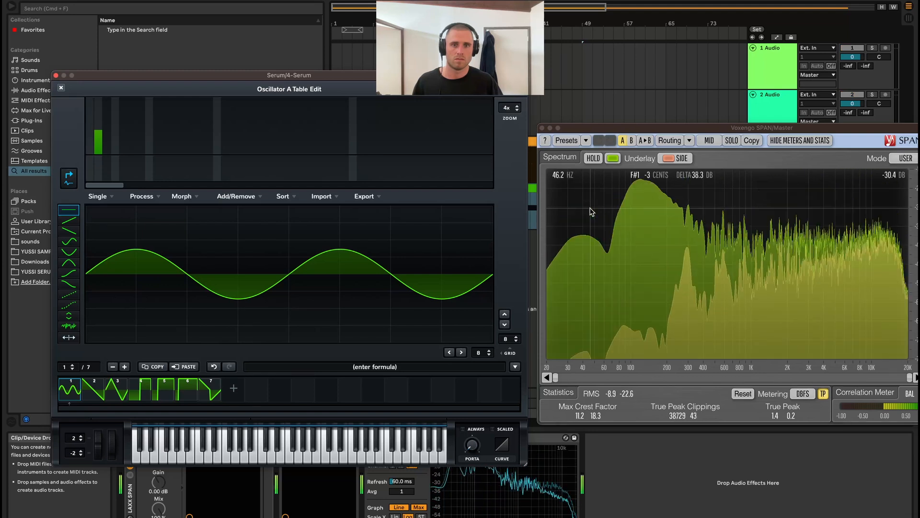
Step: Stop playback, close oscillator A's table editor, and enable oscillator B with the Analog wavetable Basic Shapes
key(space)
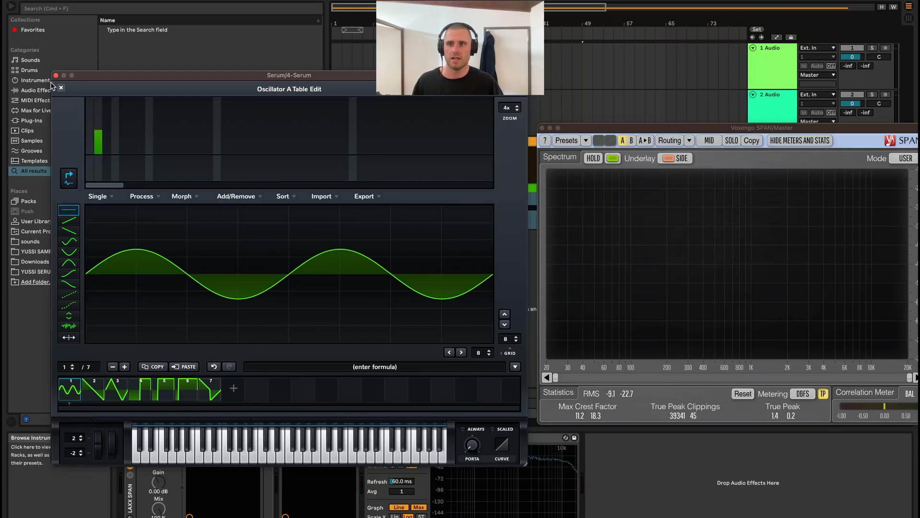
click(60, 88)
click(286, 127)
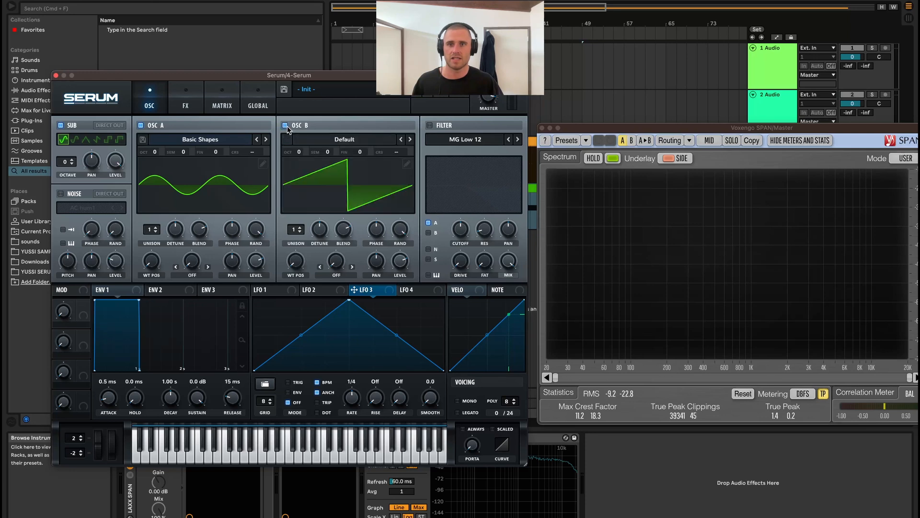
click(353, 140)
mouse_move(336, 153)
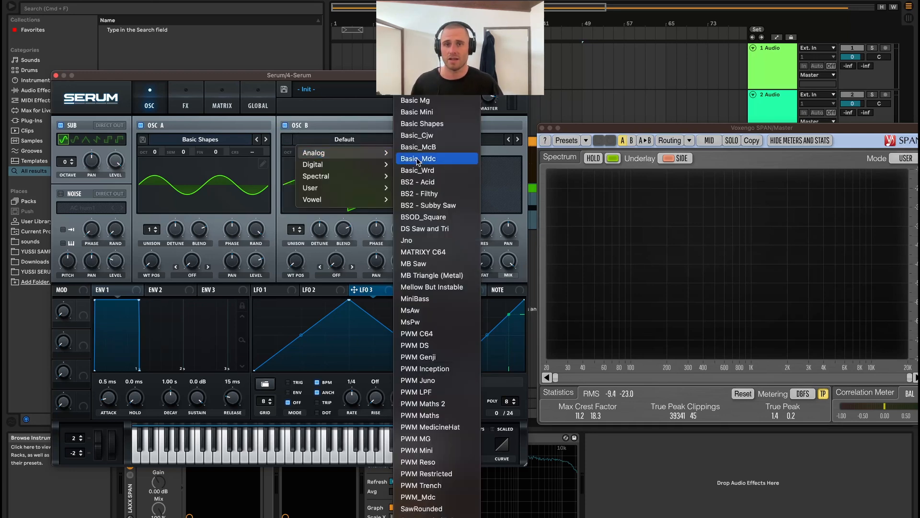
click(431, 123)
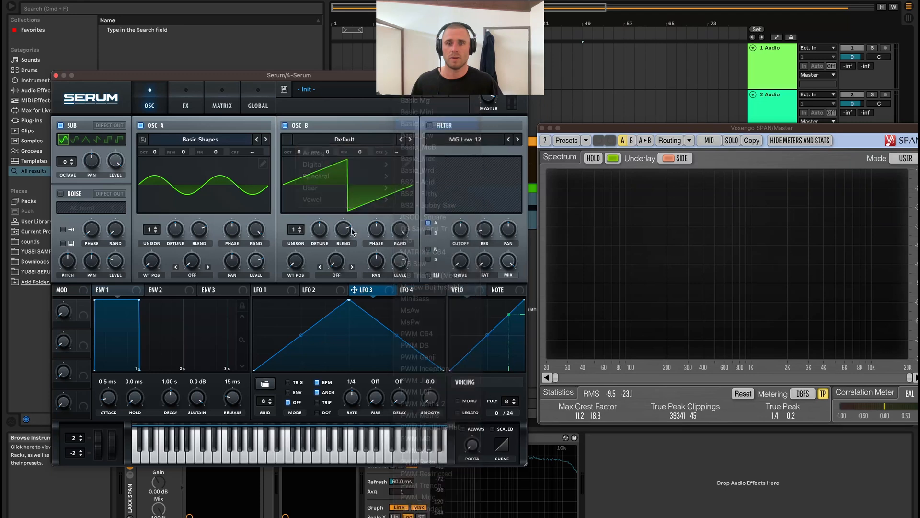
Step: Edit oscillator B's wavetable to contain only the third harmonic (Bin 3), adjusting its level against the finished track's third peak
click(407, 164)
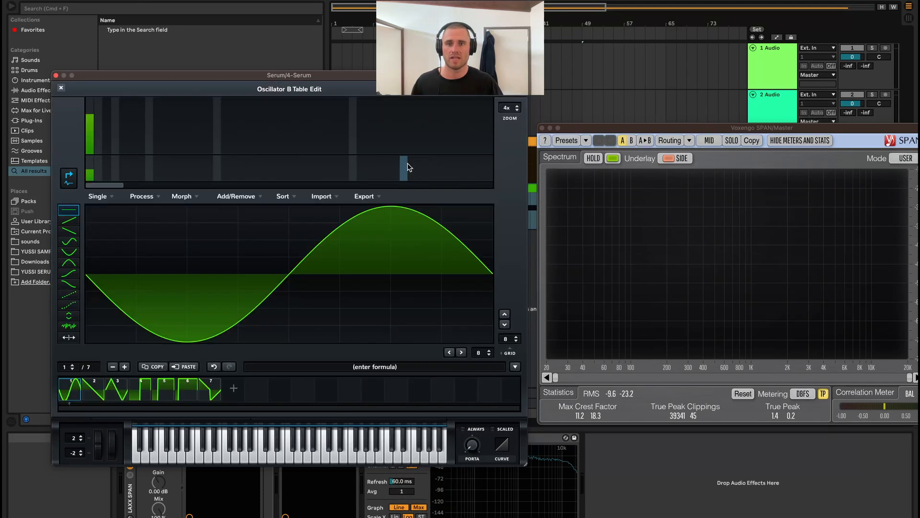
drag(92, 162, 106, 131)
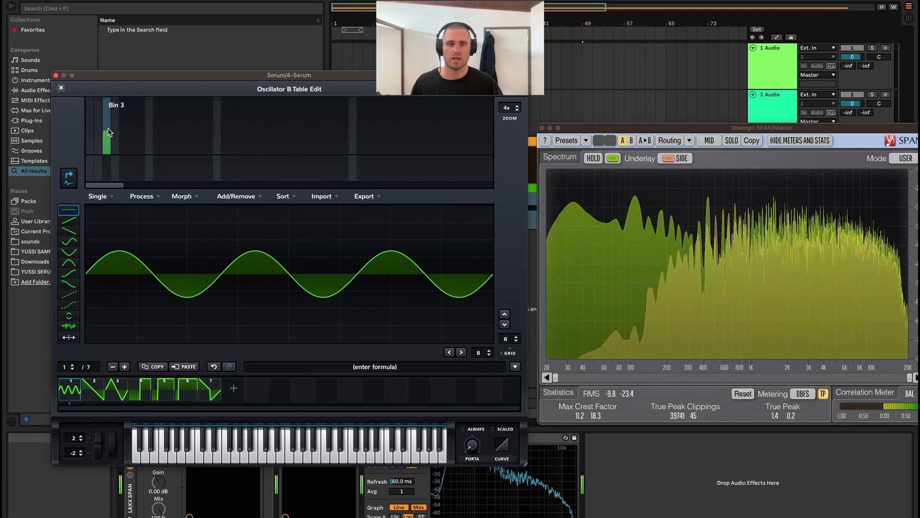
key(s)
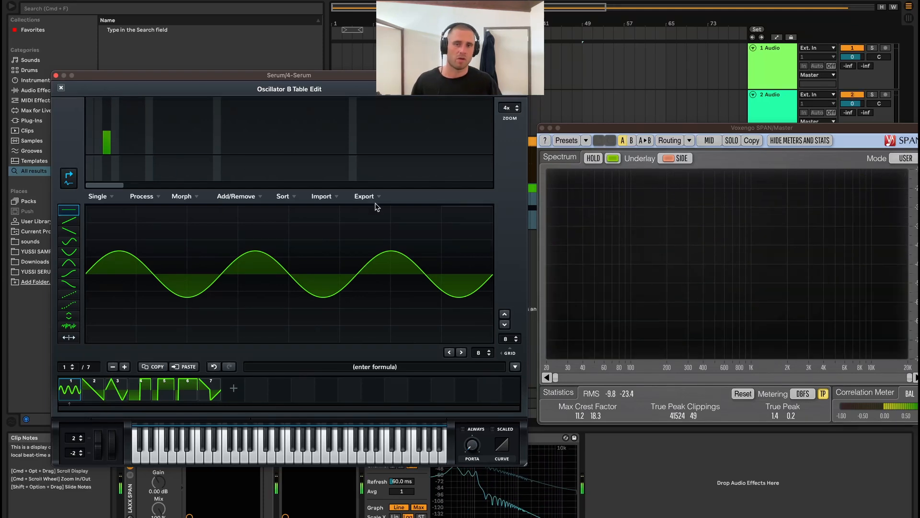
drag(107, 137, 106, 141)
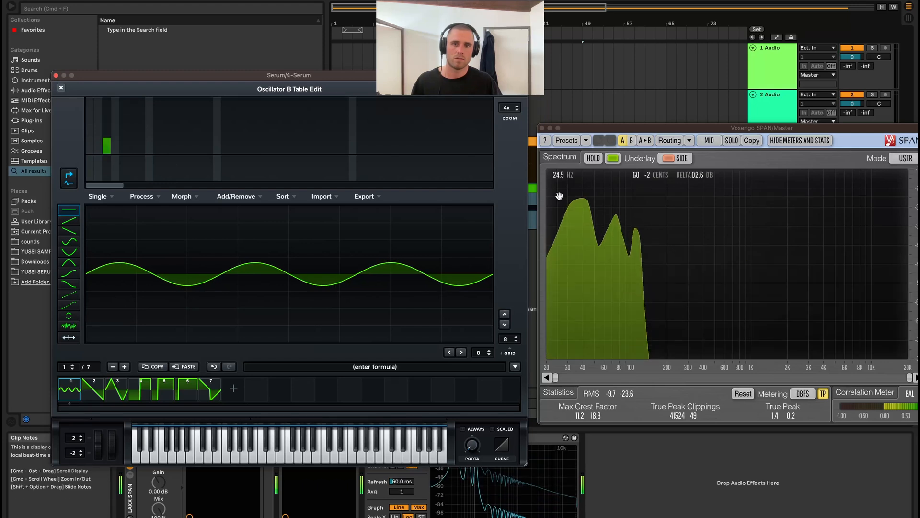
click(637, 230)
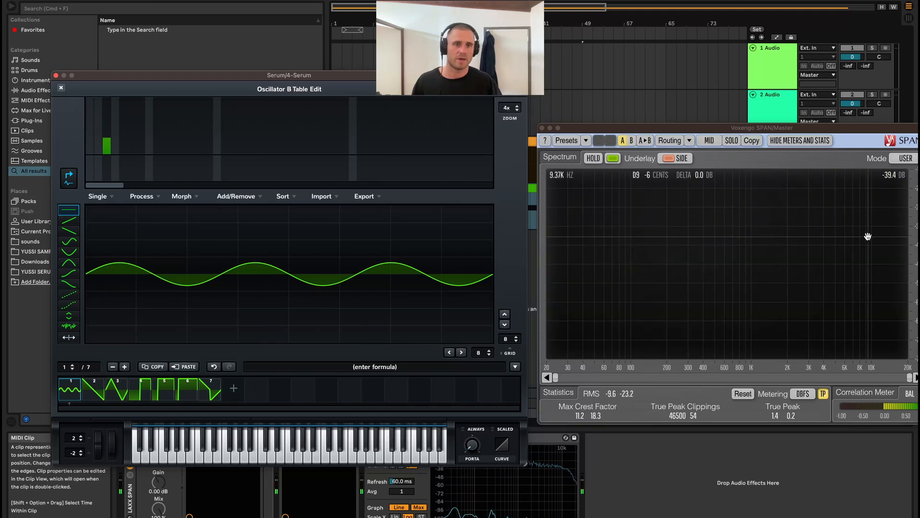
Step: Shift the SPAN window slightly to expose its full display and play the finished track to examine its spectrum
drag(812, 126, 803, 128)
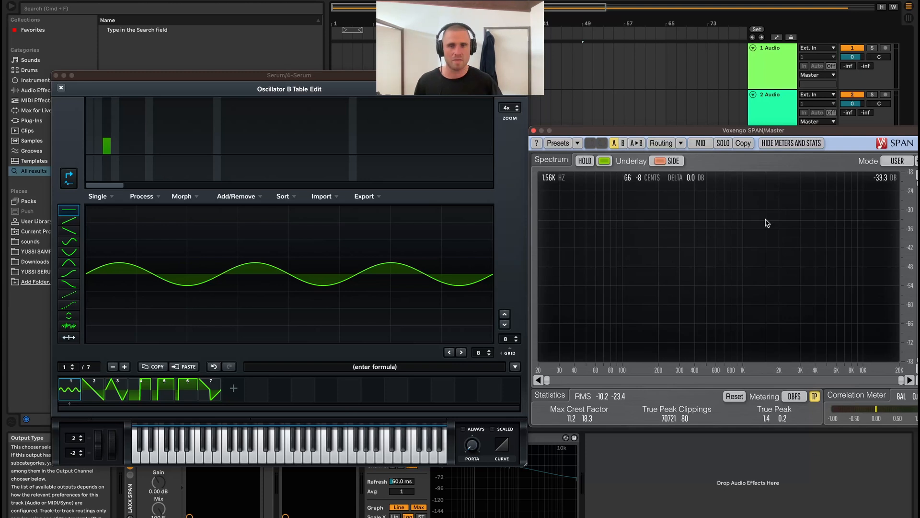
key(space)
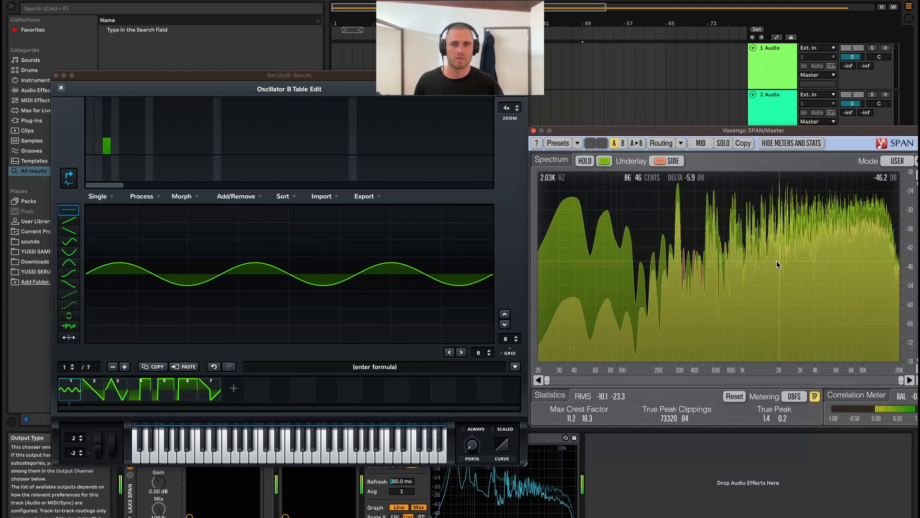
key(space)
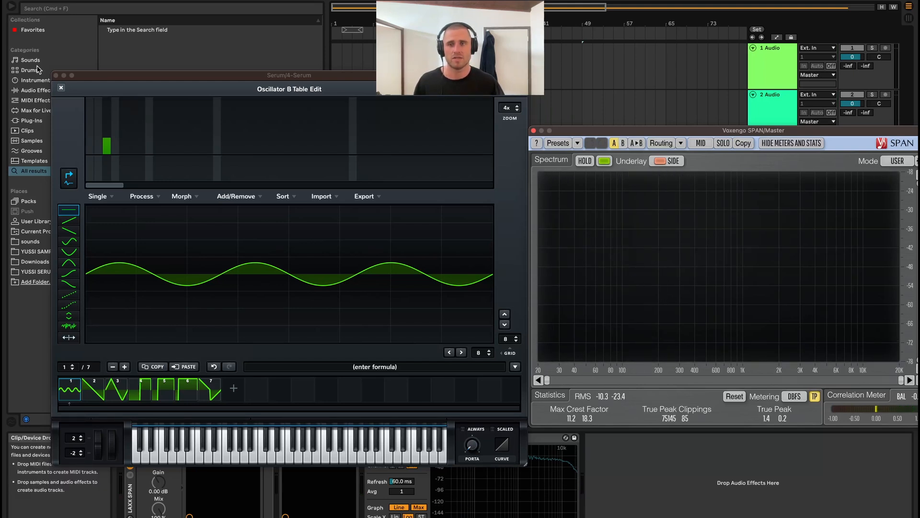
Step: Close oscillator B's table editor and set unison to 2 voices on oscillators A and B
click(61, 90)
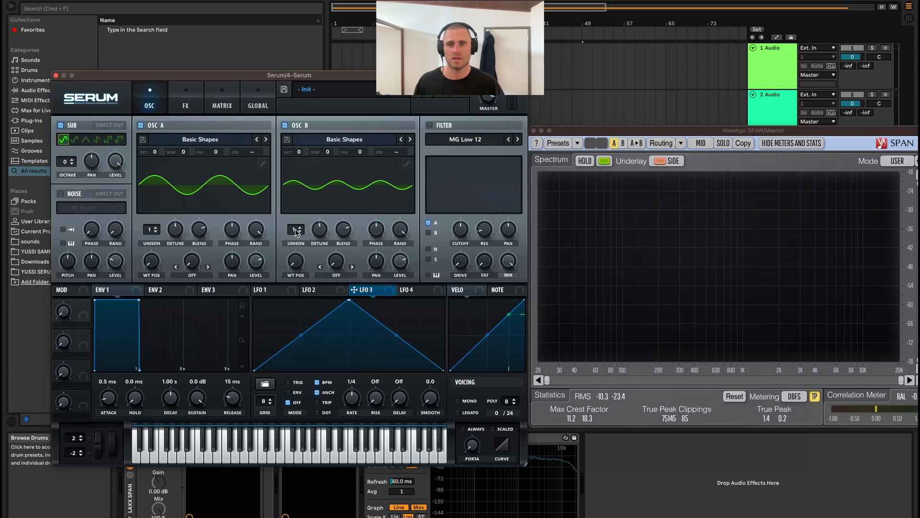
click(155, 228)
click(291, 229)
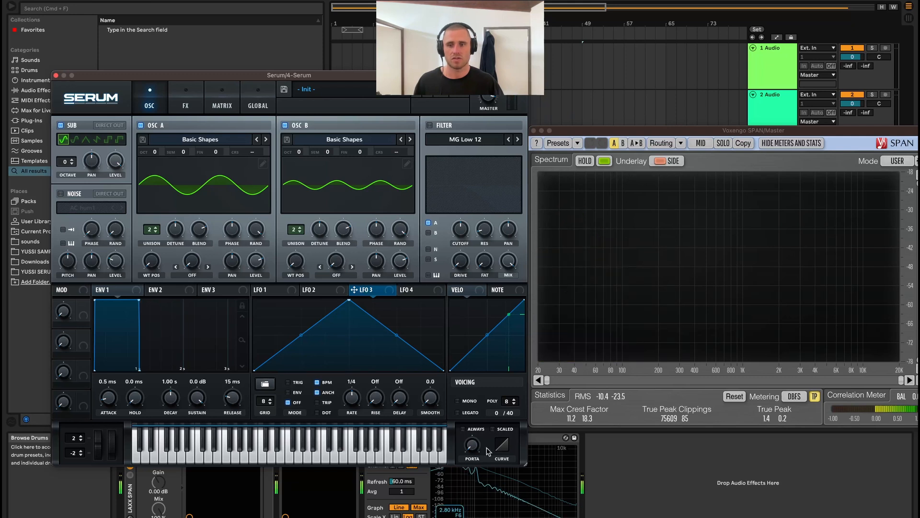
Step: Move the Serum window clear of the device chain, insert a Utility before SPAN on the master, and enable its Mono option
drag(95, 75, 96, 37)
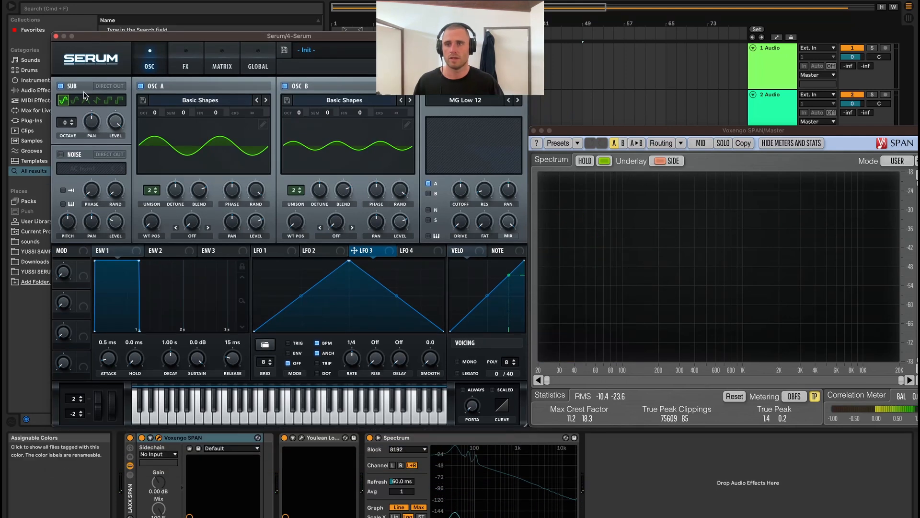
click(46, 12)
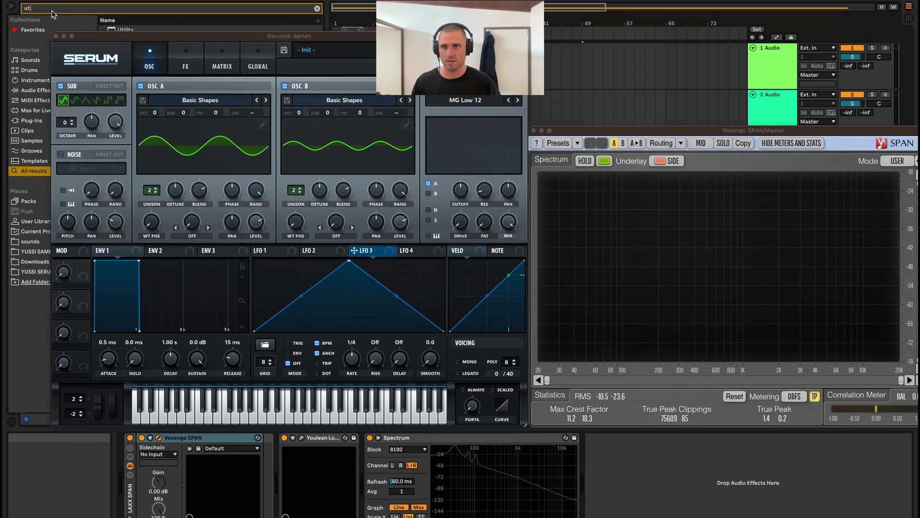
text(ut)
drag(125, 30, 165, 459)
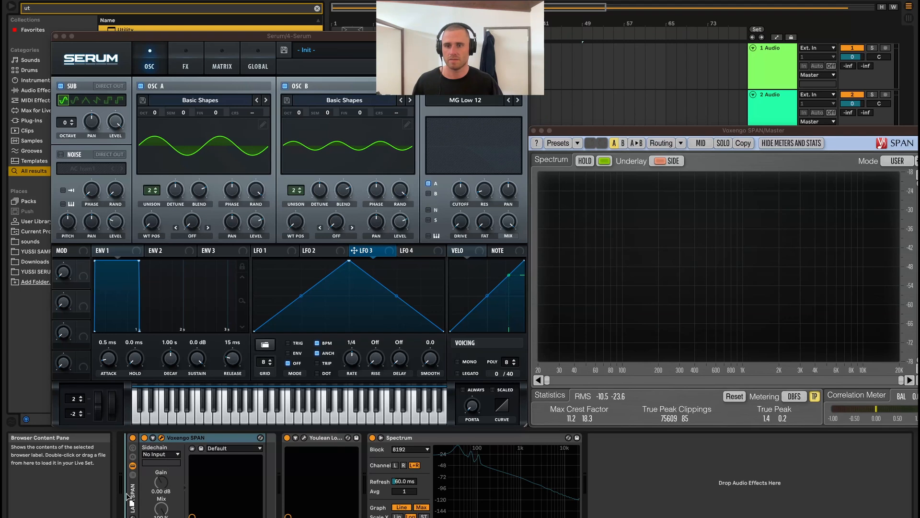
drag(127, 497, 139, 504)
click(143, 506)
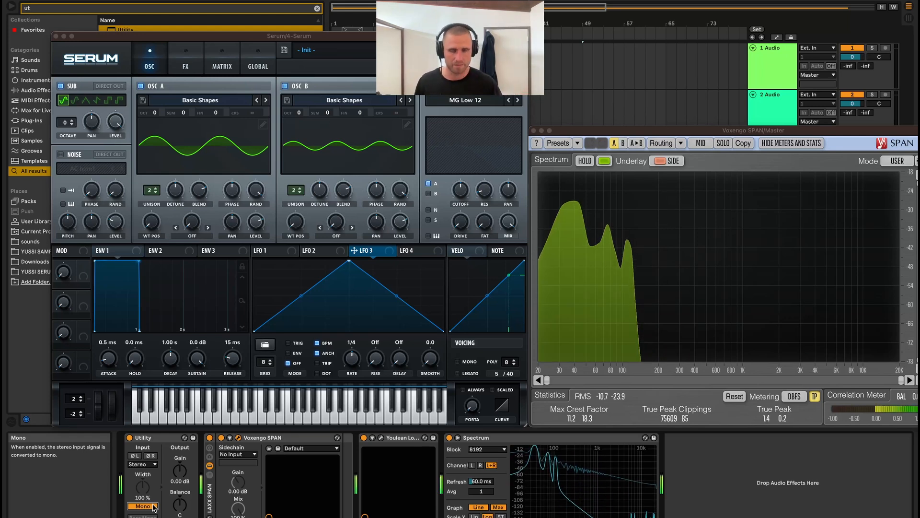
Step: Set unison to 1 on oscillators A and B, and play the three-harmonic sub in SPAN
click(296, 191)
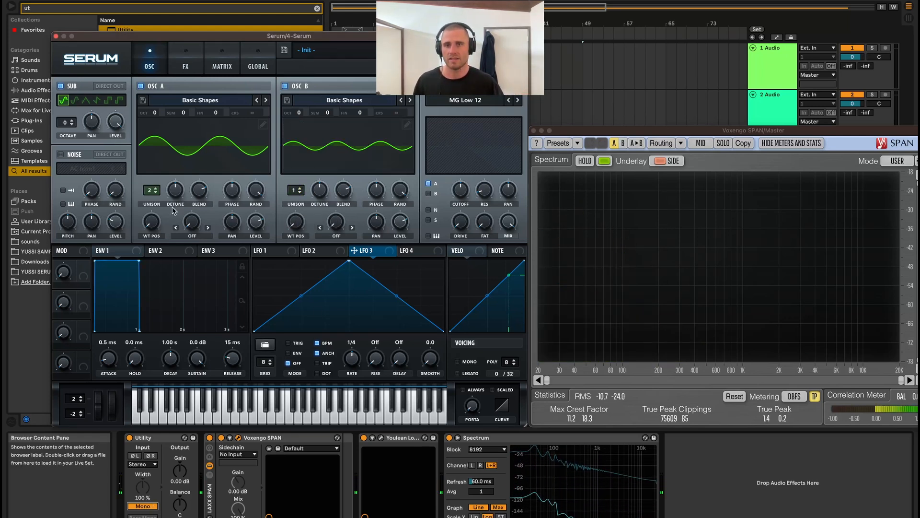
click(149, 192)
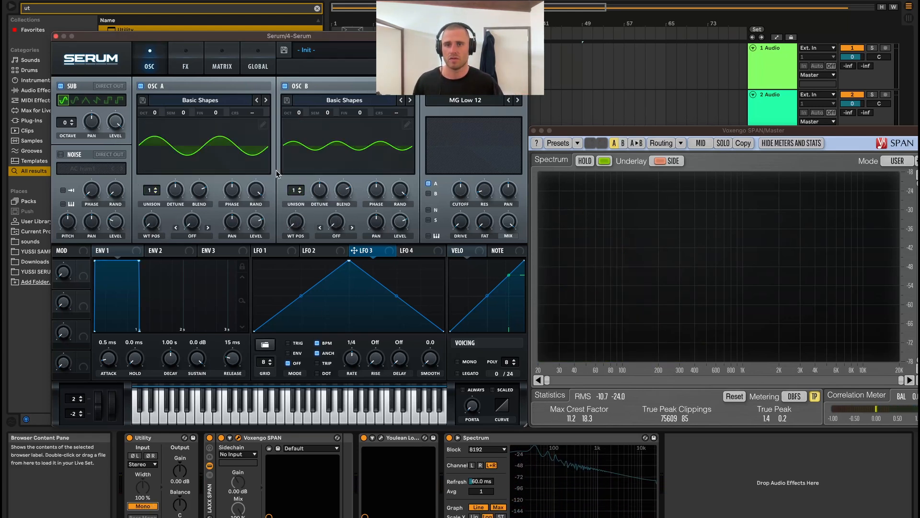
key(space)
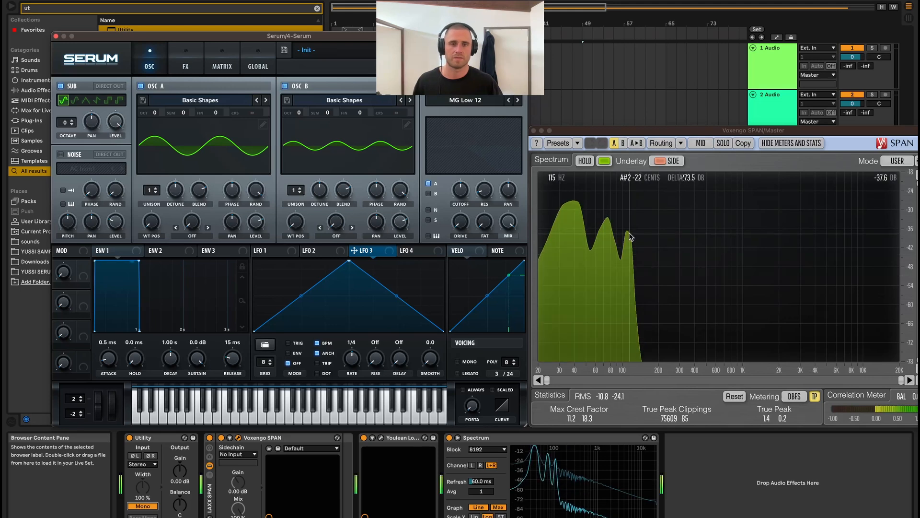
Step: Switch between the sub and the finished track to compare their peaks in SPAN, and disable Utility's Mono option
key(s)
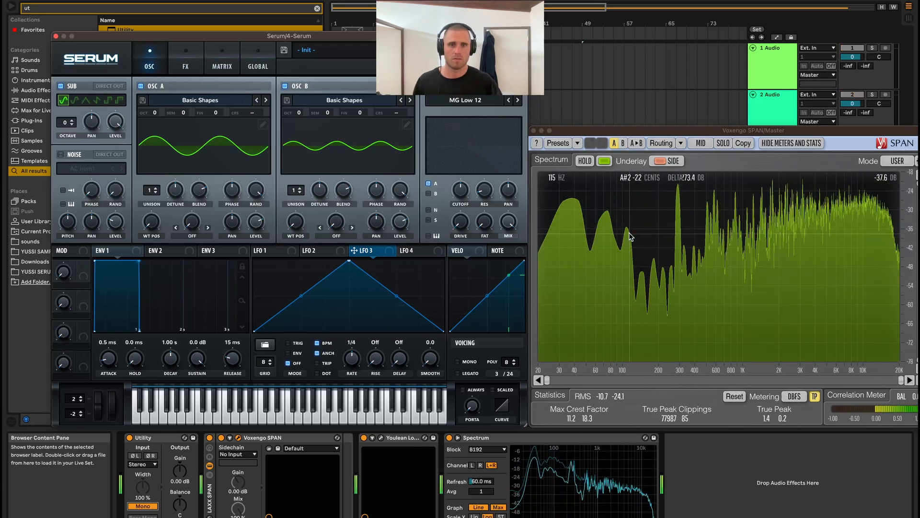
key(s)
key(space)
key(space)
key(s)
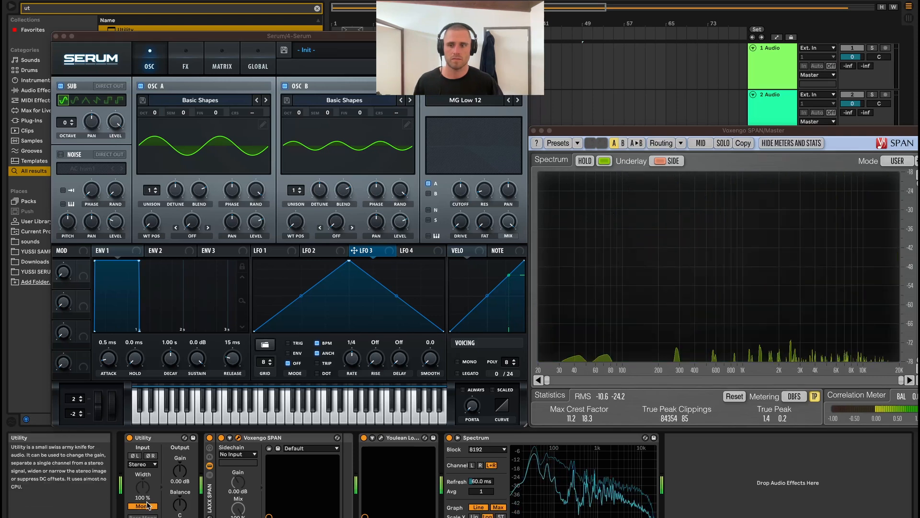
click(147, 505)
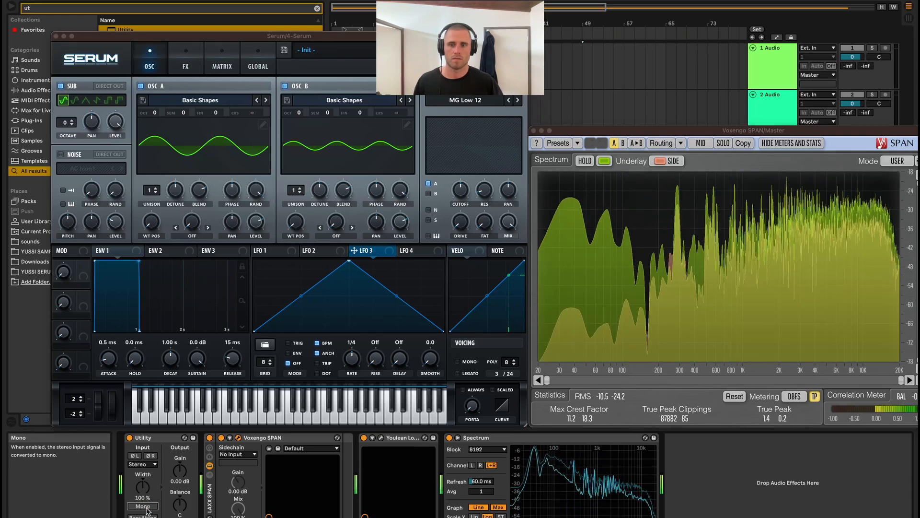
Step: Play and pause the finished track repeatedly to examine its fundamental, harmonic peaks and upper frequencies in SPAN
key(space)
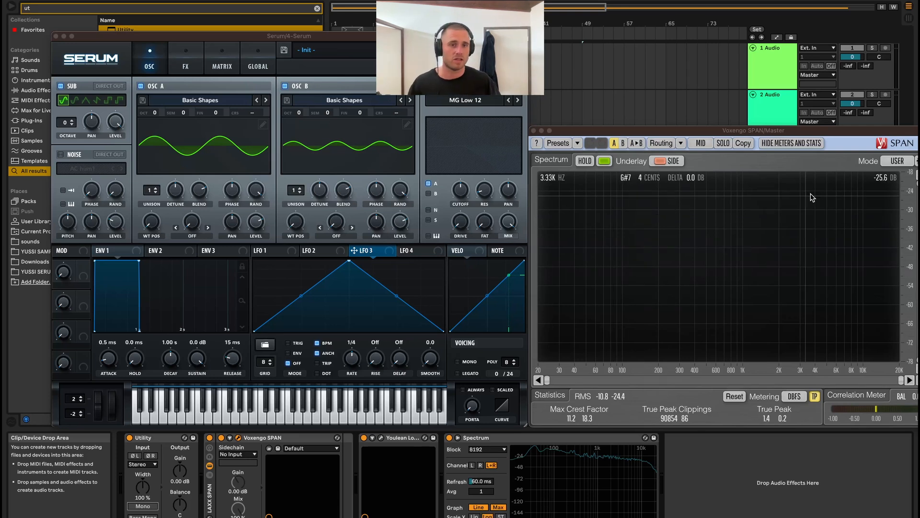
key(space)
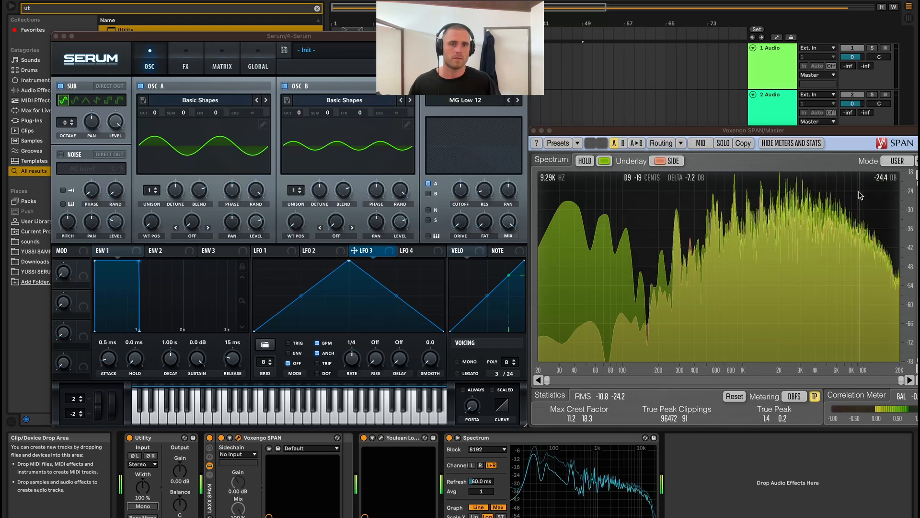
key(space)
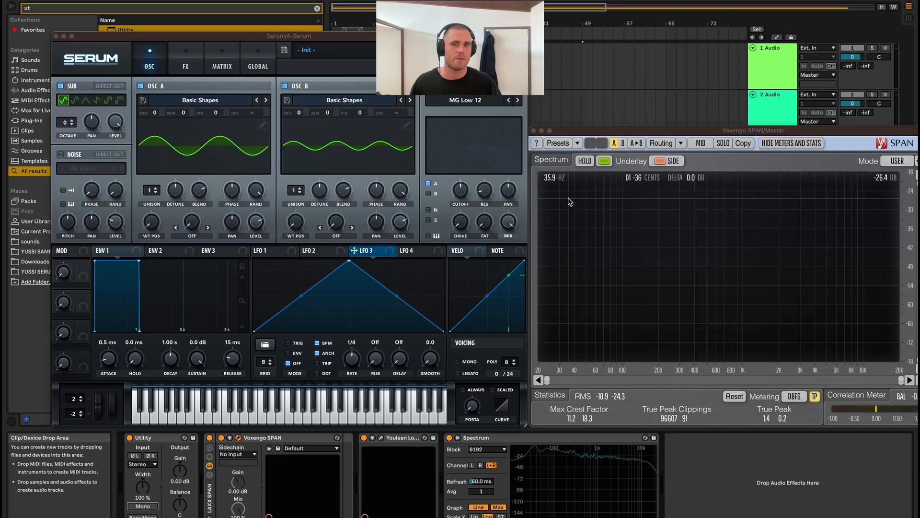
key(space)
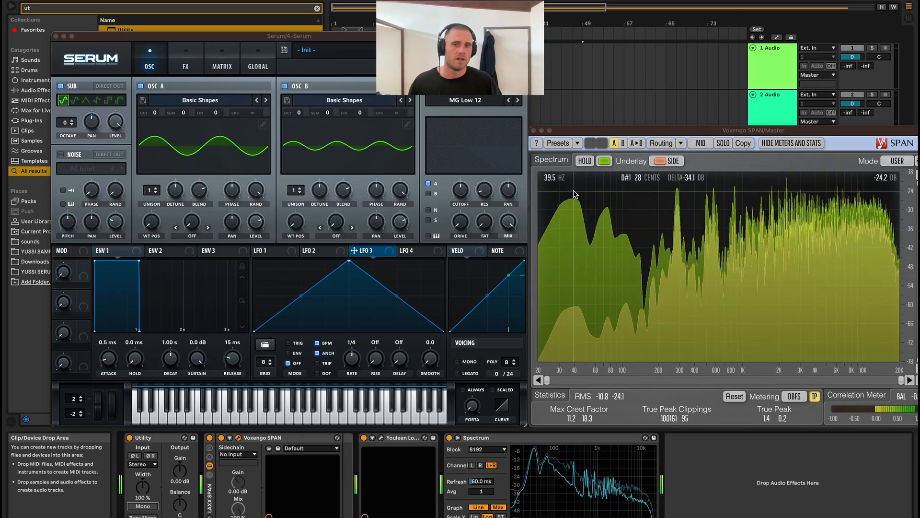
key(space)
key(space)
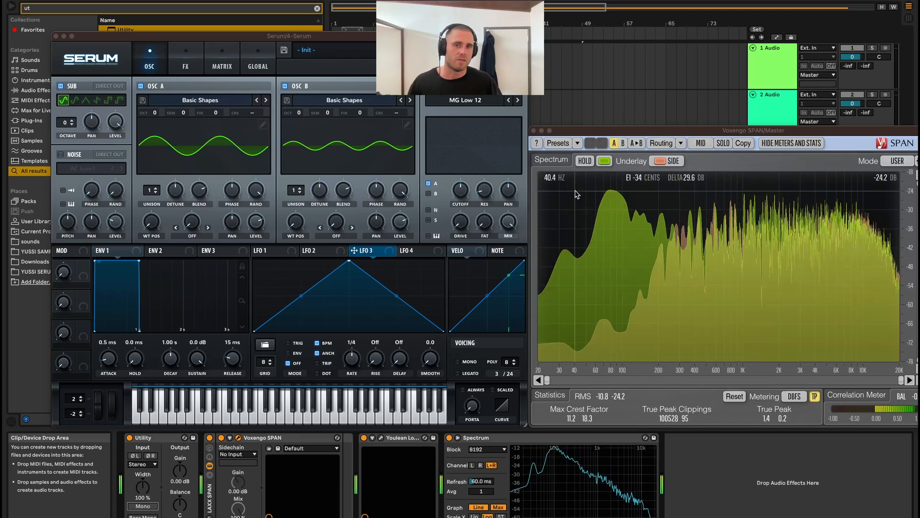
key(space)
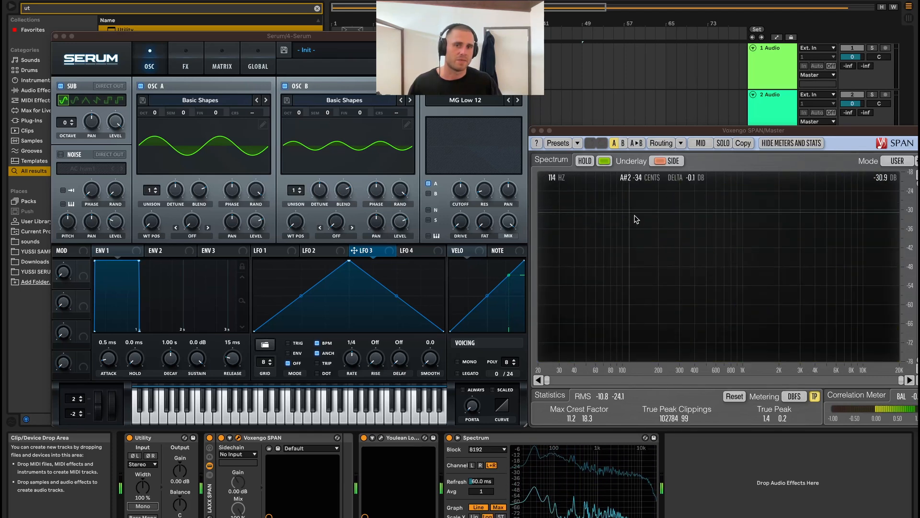
key(space)
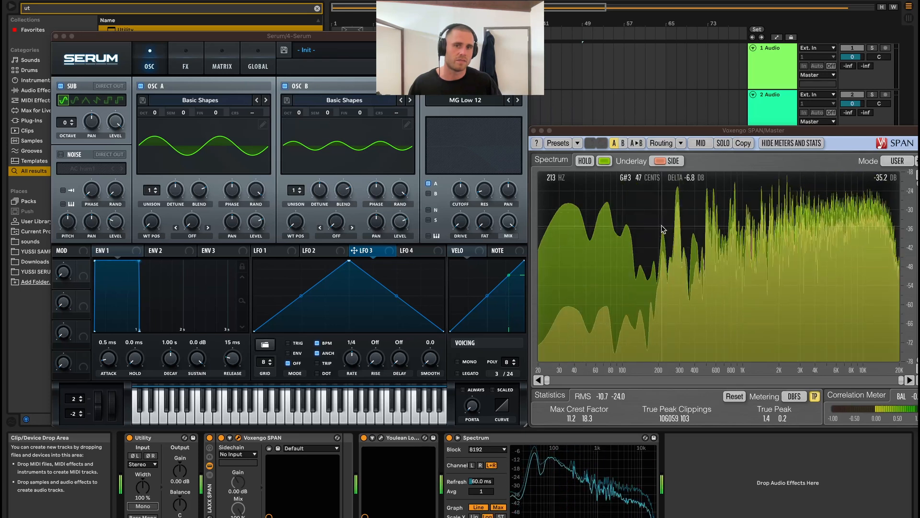
key(space)
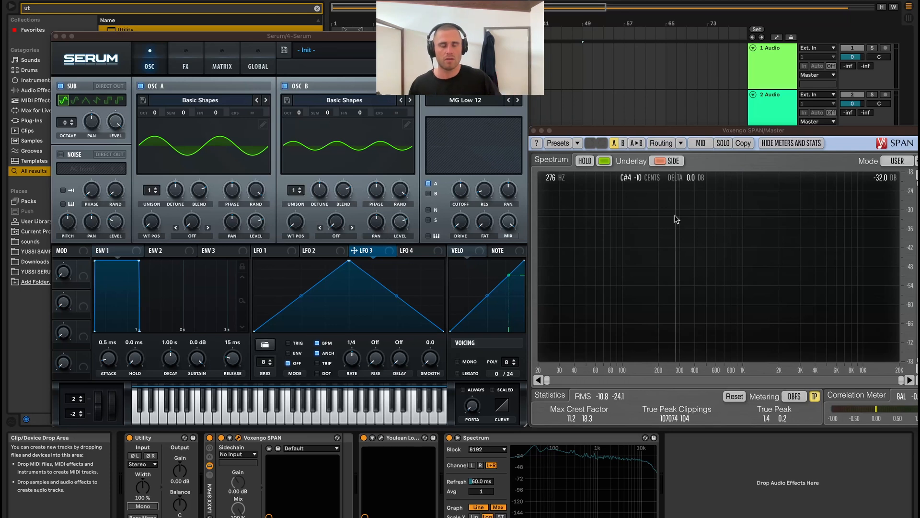
key(space)
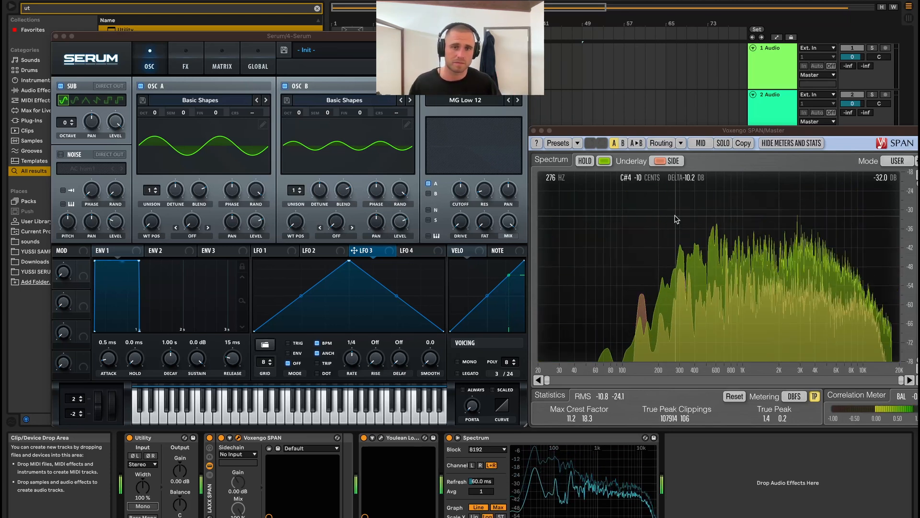
key(space)
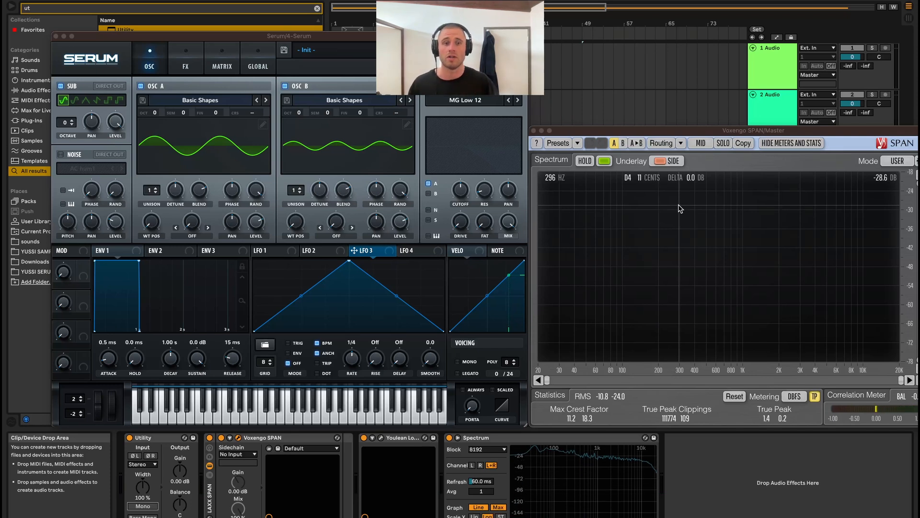
key(space)
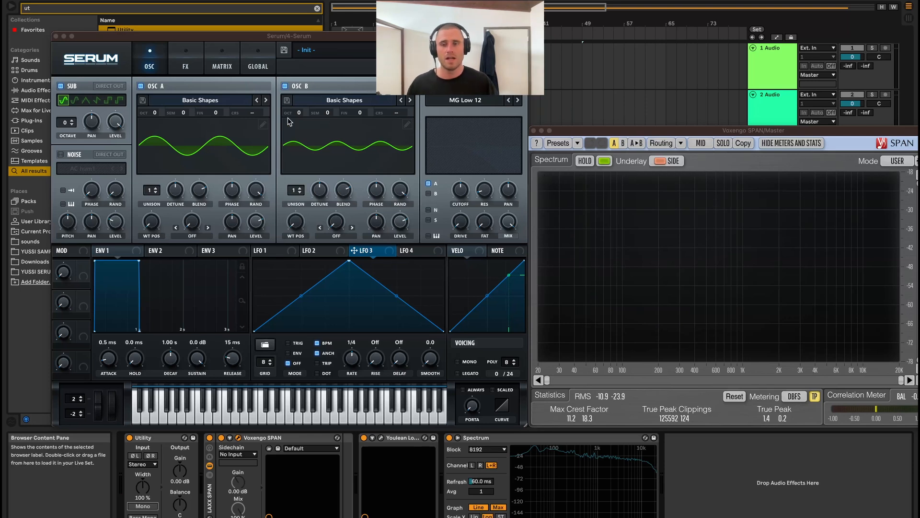
Step: Close the Serum and SPAN windows and add a new MIDI track below the Serum track
click(55, 36)
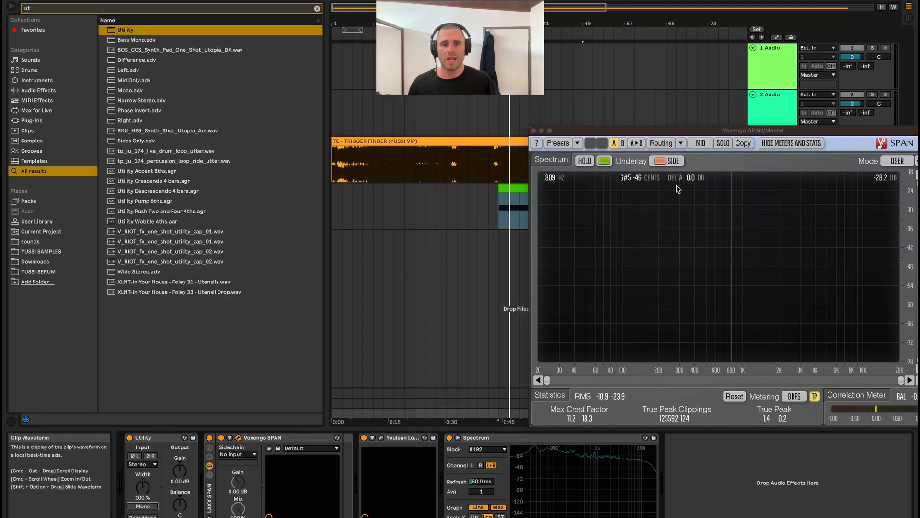
click(534, 130)
click(764, 207)
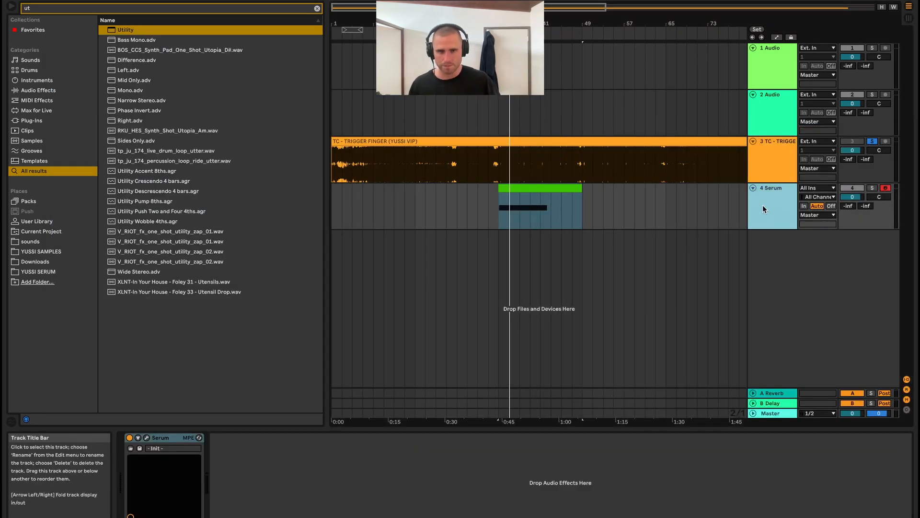
key(ctrl+shift+t)
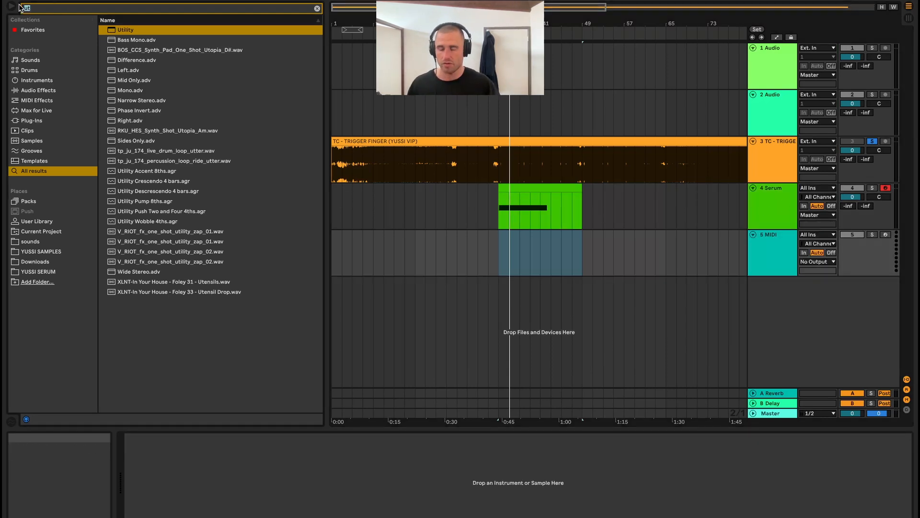
Step: Search the browser for "serum", load the Serum plug-in onto the new MIDI track, and close its window
text(serum)
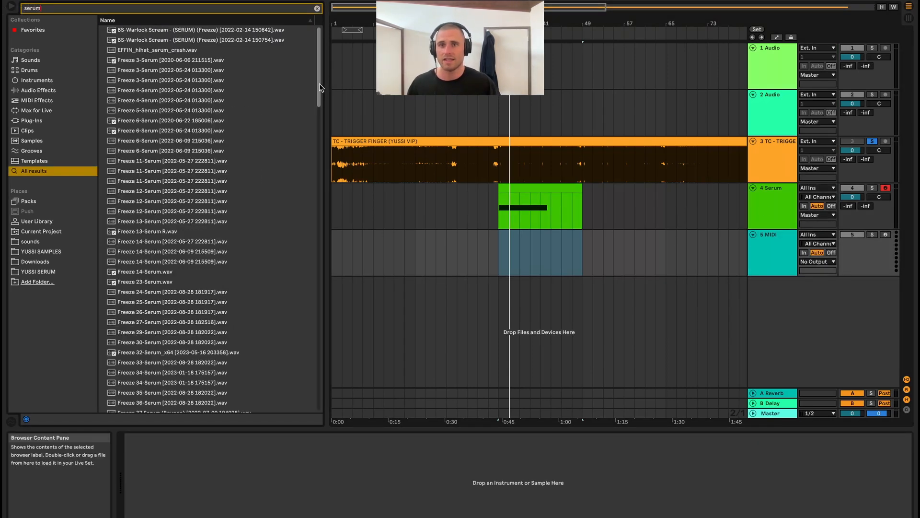
drag(319, 83, 309, 388)
scroll(150, 364, down, 2)
double_click(132, 387)
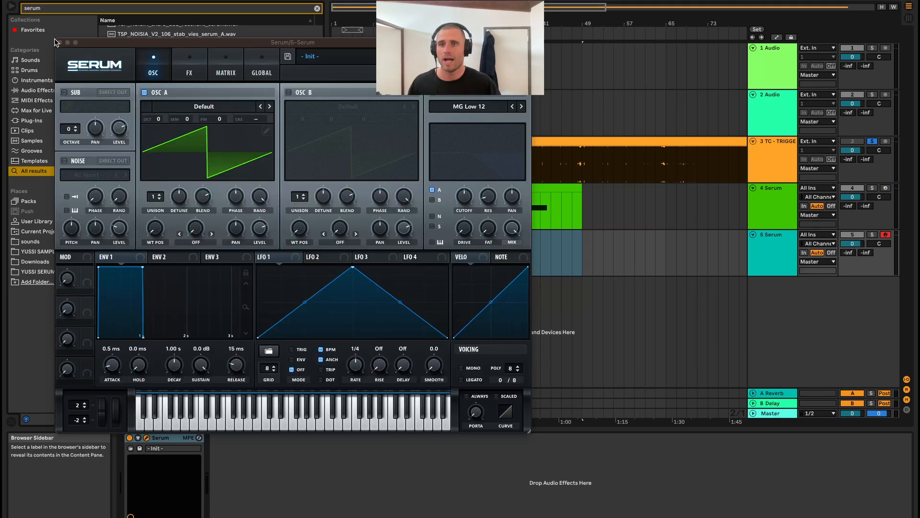
click(59, 42)
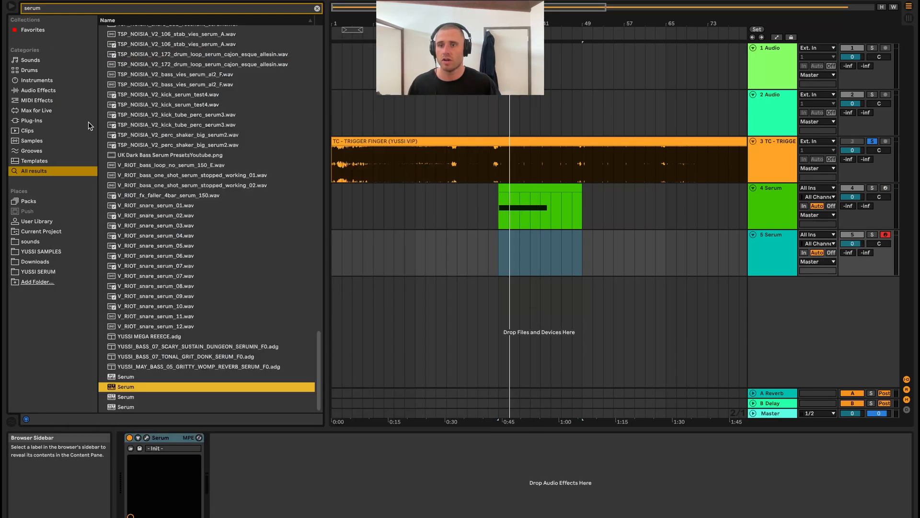
Step: Load the YUSSI MEGA REEECE rack on the new track and copy the Serum track's MIDI clip onto it
double_click(165, 337)
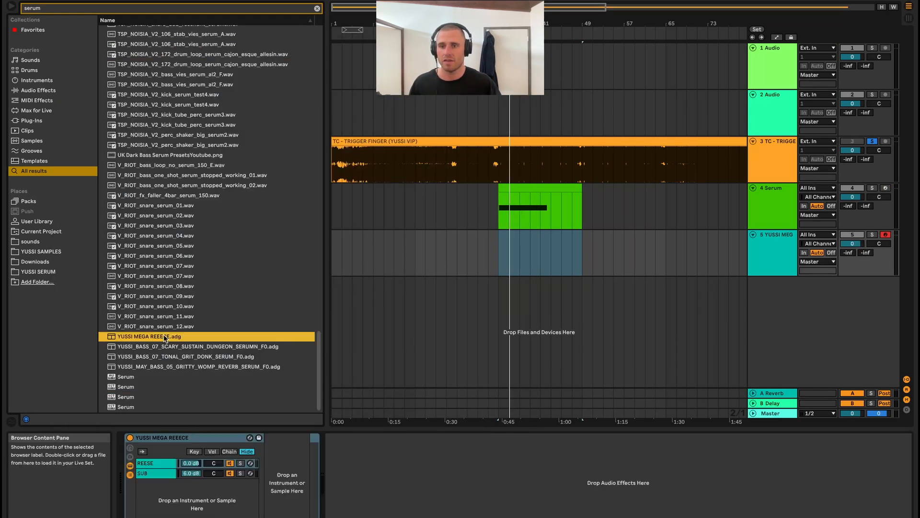
click(258, 437)
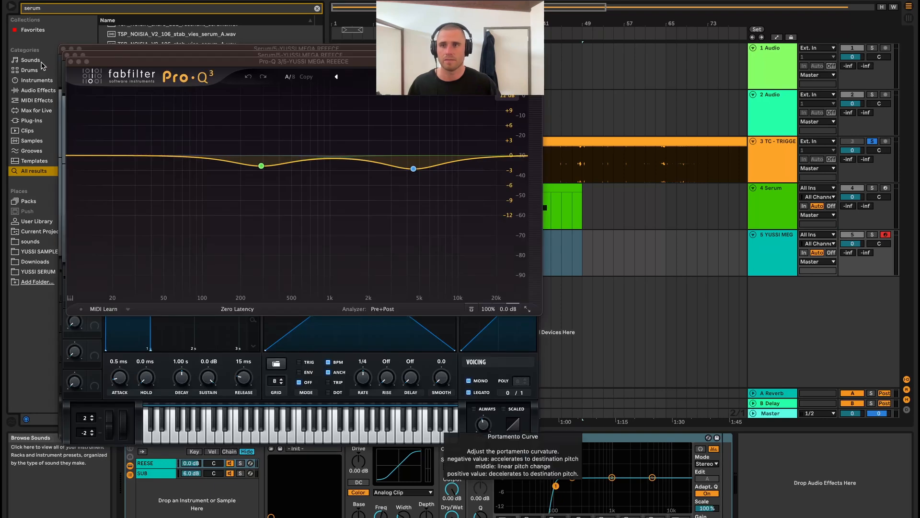
click(71, 61)
click(68, 55)
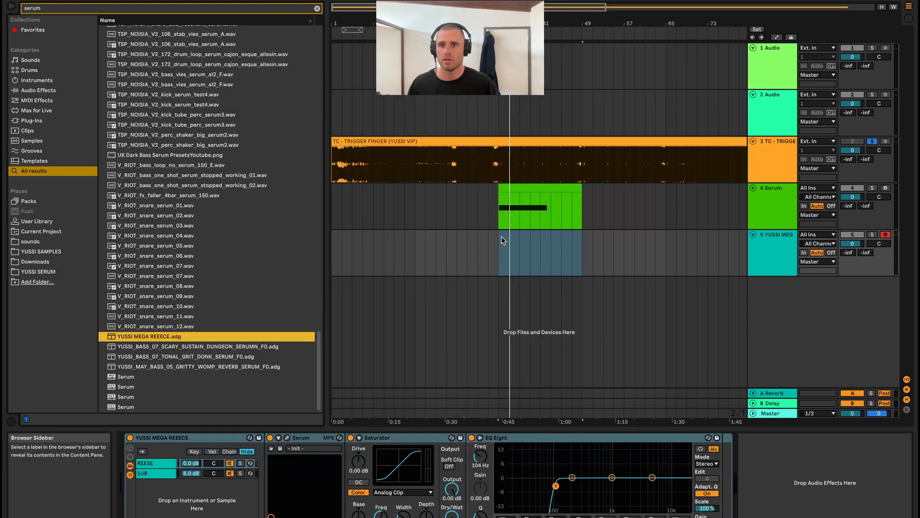
drag(512, 187, 502, 259)
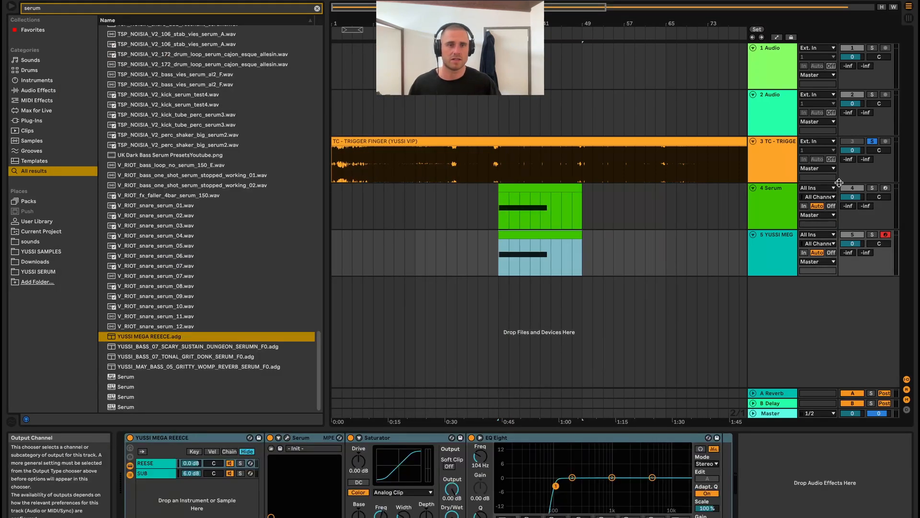
Step: Solo the Serum track and delete the SUB chain from the YUSSI MEGA REEECE rack, leaving only REESE
click(873, 187)
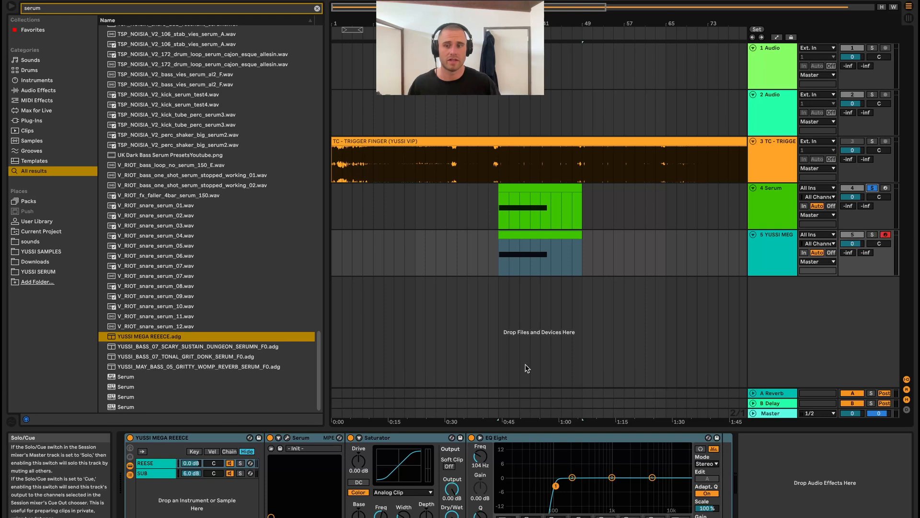
click(160, 473)
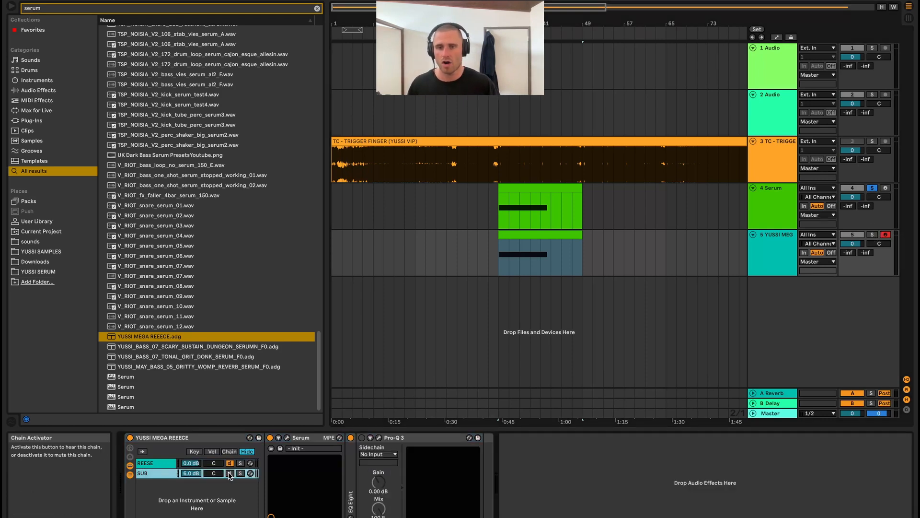
double_click(350, 479)
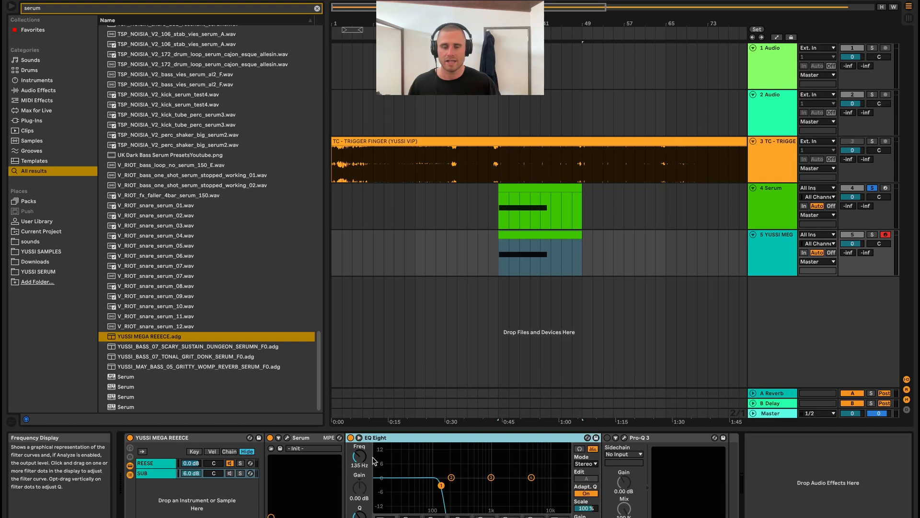
key(Delete)
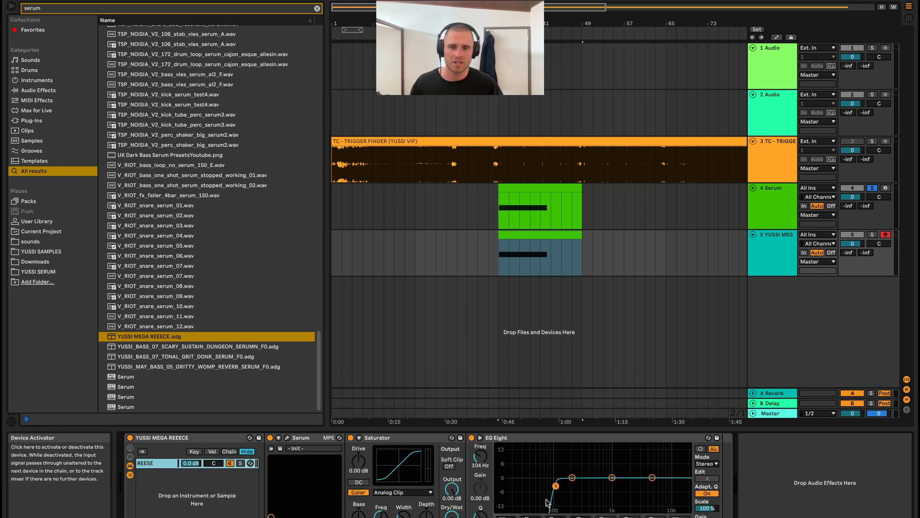
Step: Lower the low-cut frequency in the REESE chain's EQ Eight to 10.4 Hz and play the reese track soloed
drag(556, 486, 544, 486)
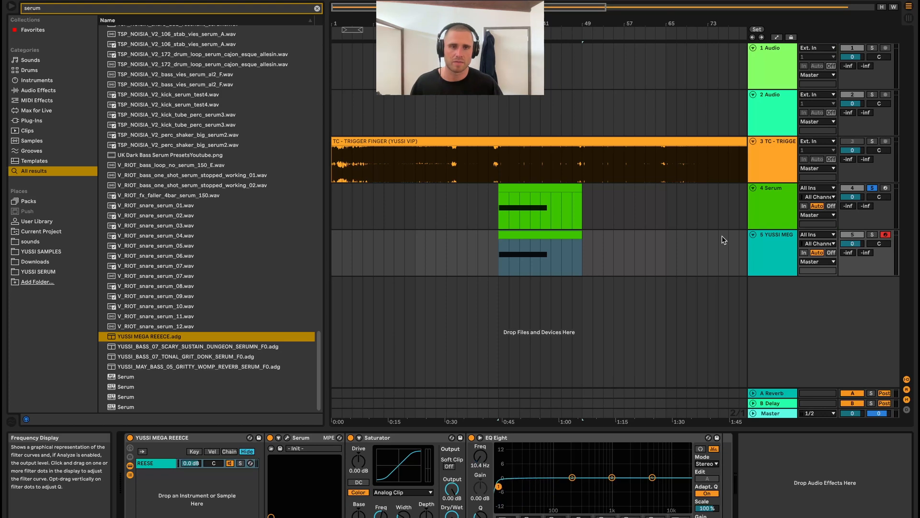
click(872, 234)
key(space)
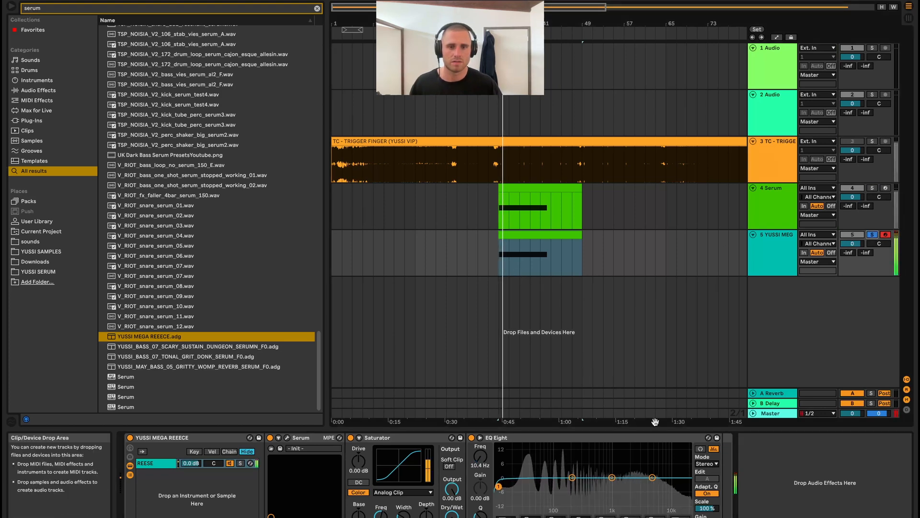
Step: Open SPAN on the master and play and pause the reese repeatedly to examine its fundamental and harmonic peaks
click(772, 414)
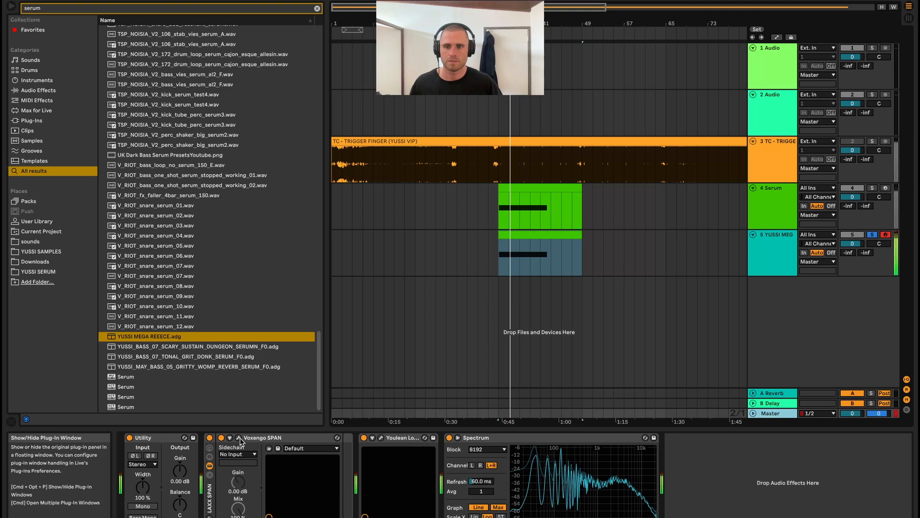
click(206, 440)
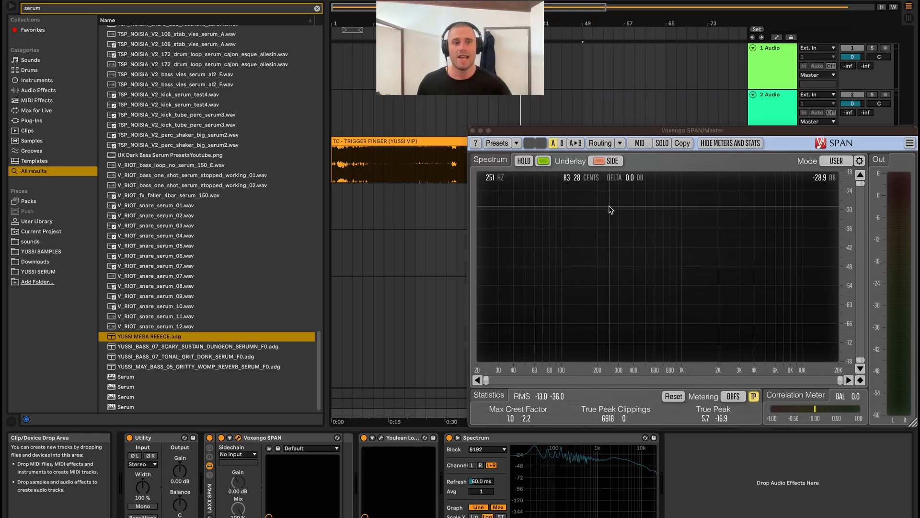
key(space)
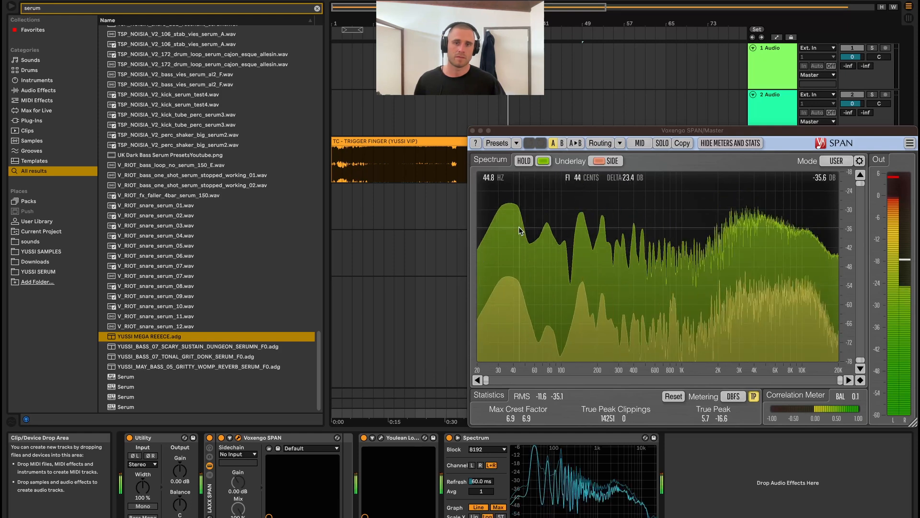
key(space)
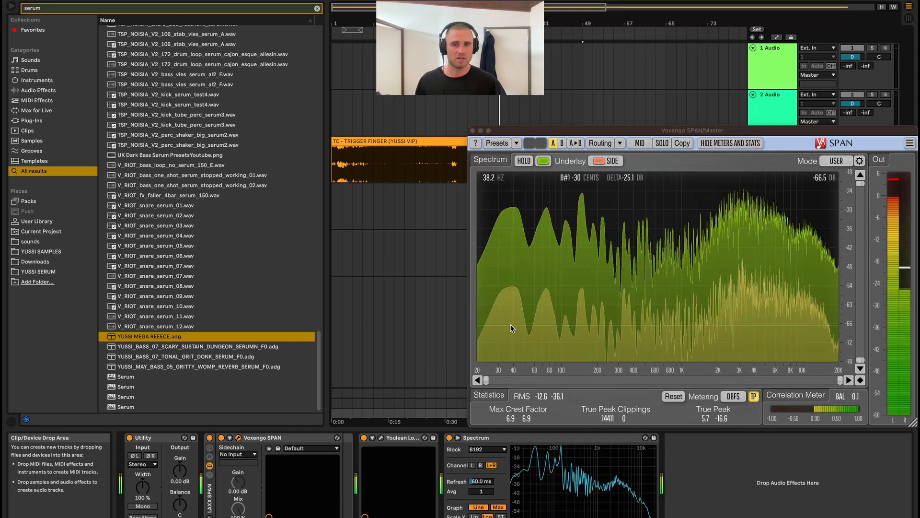
key(space)
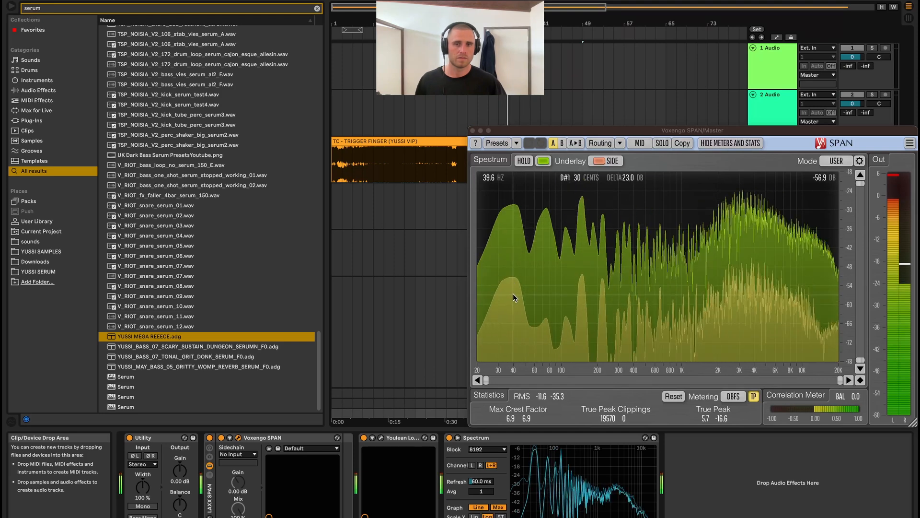
key(space)
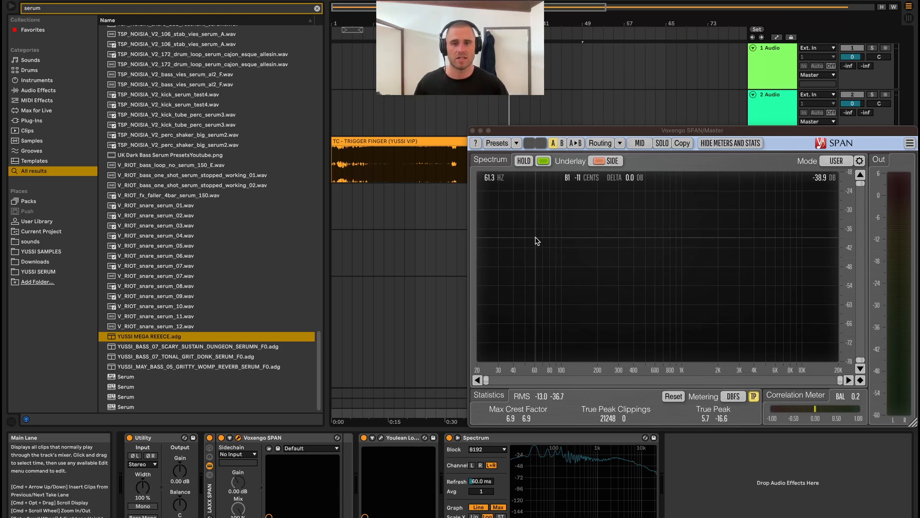
key(space)
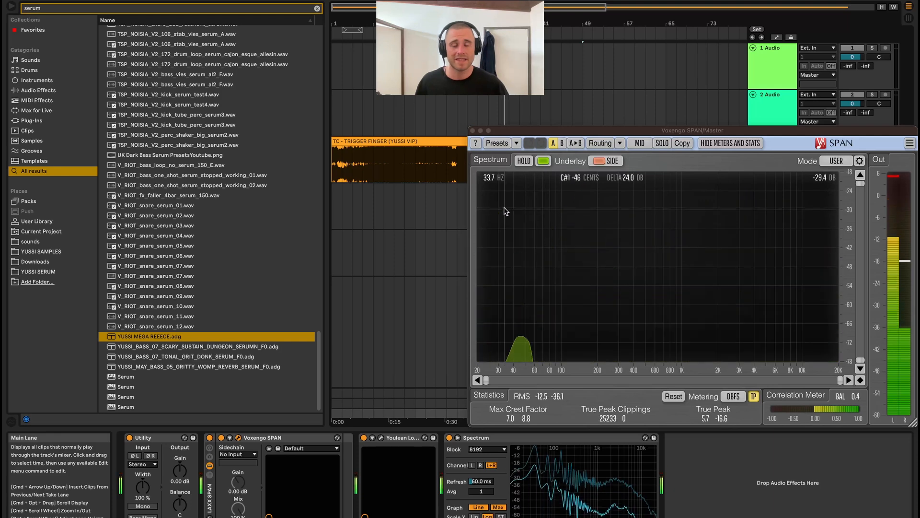
key(space)
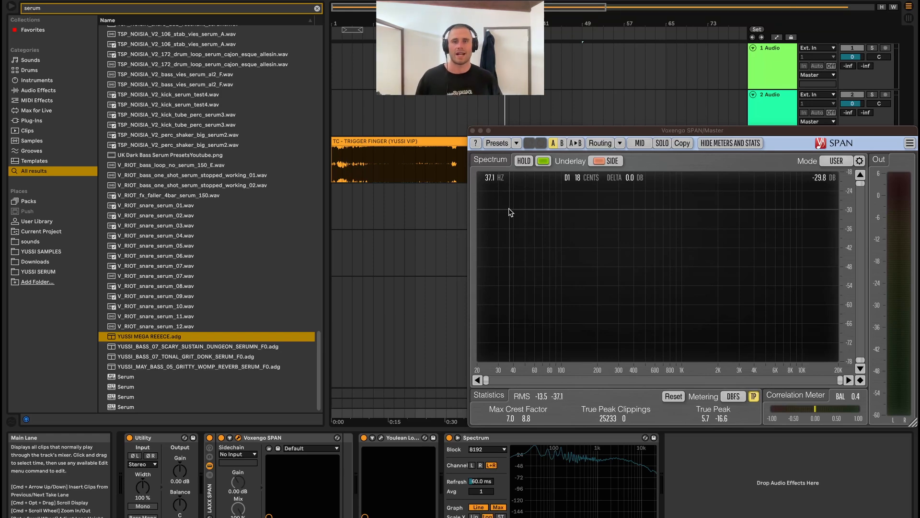
key(space)
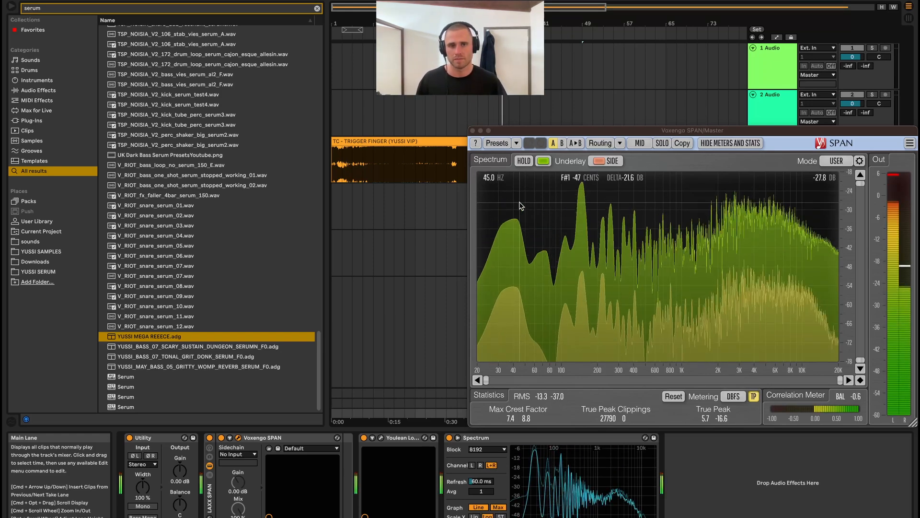
key(space)
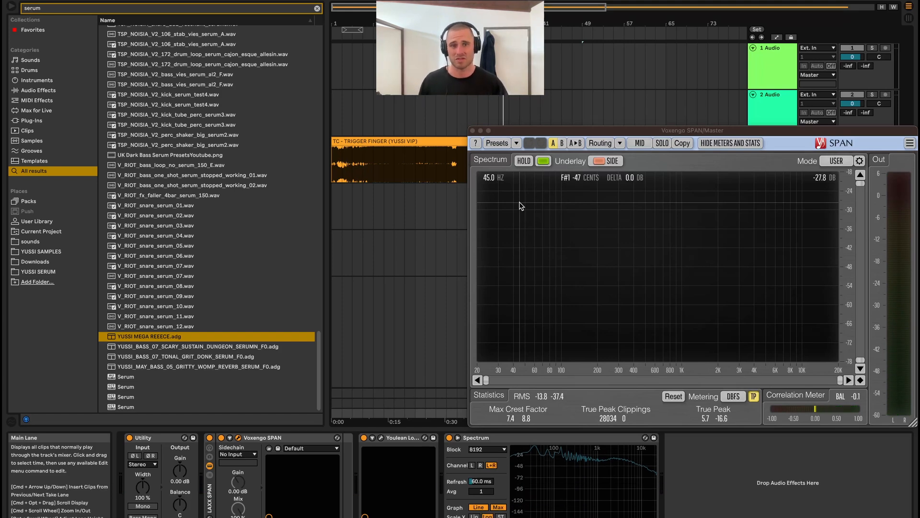
key(space)
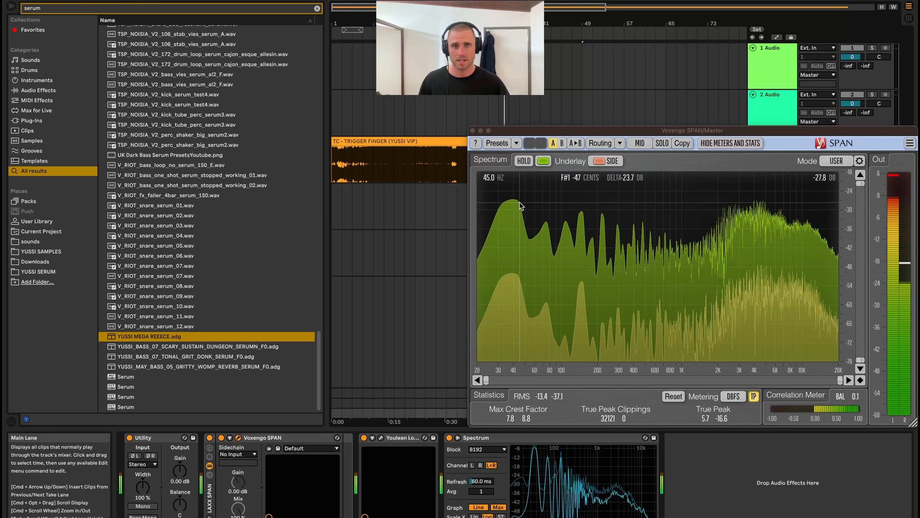
key(space)
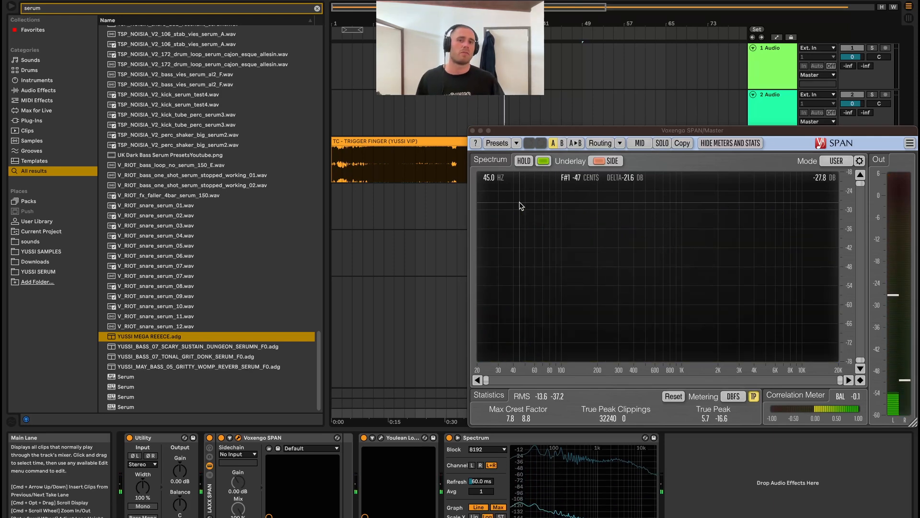
Step: Move the SPAN window clear of the track solo controls and switch solo between the Serum sub and the reese to compare them
drag(587, 131, 504, 251)
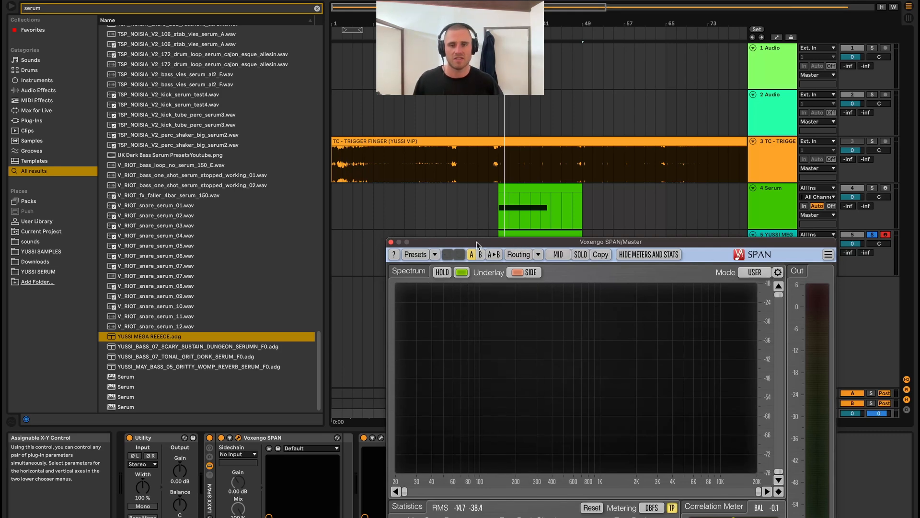
drag(458, 247, 419, 244)
click(874, 189)
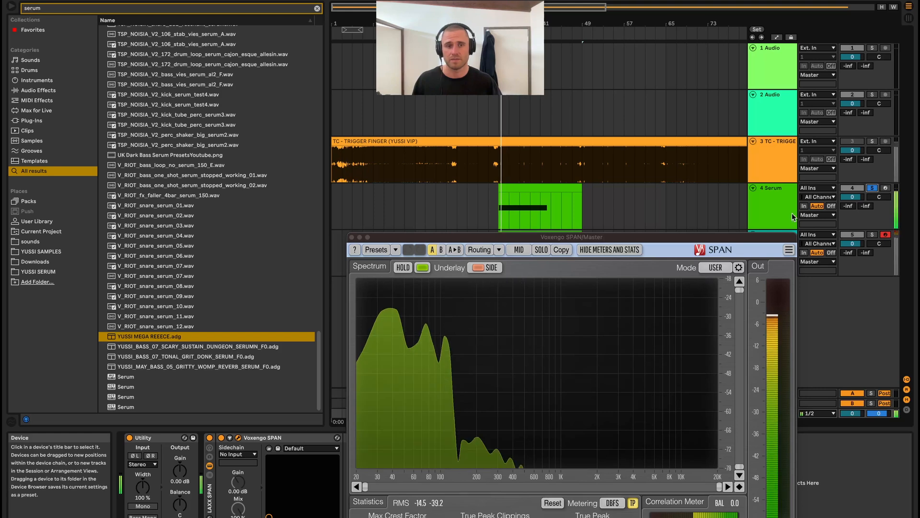
click(873, 235)
Step: Move SPAN clear of the clips and EQ Eight, and raise the reese's EQ Eight low cut to 29.7 Hz
drag(727, 237, 448, 143)
click(529, 261)
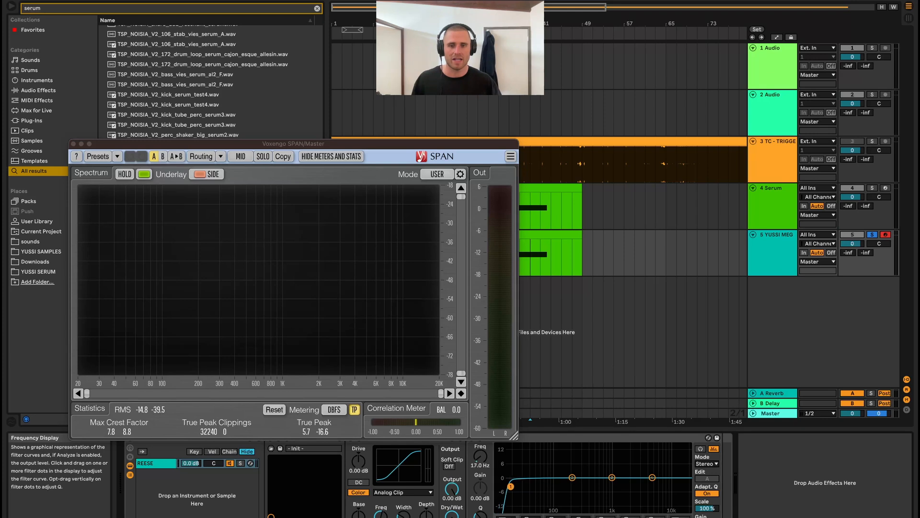
drag(510, 486, 524, 486)
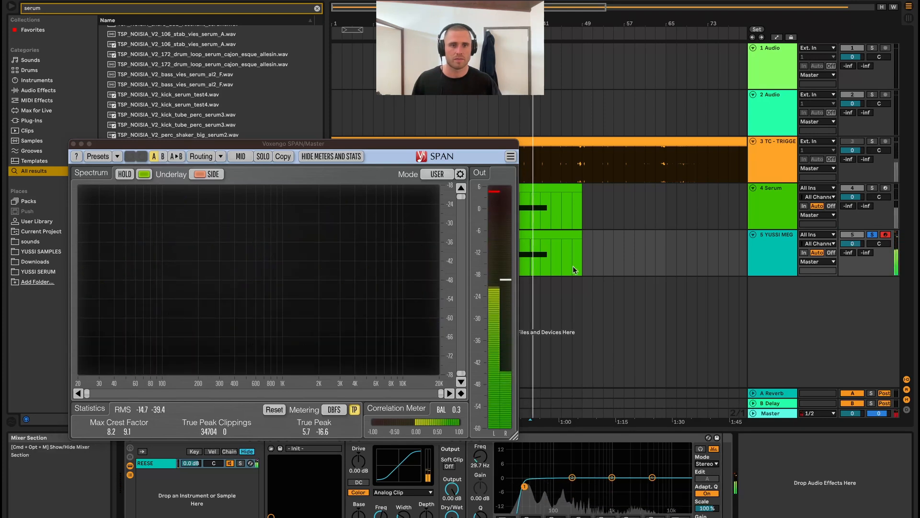
mouse_move(456, 143)
mouse_down()
mouse_move(353, 134)
mouse_move(447, 94)
mouse_up()
Step: Raise the reese's EQ Eight low cut to 198 Hz while playing from the clip start, and audition the filtered sound in SPAN
click(497, 255)
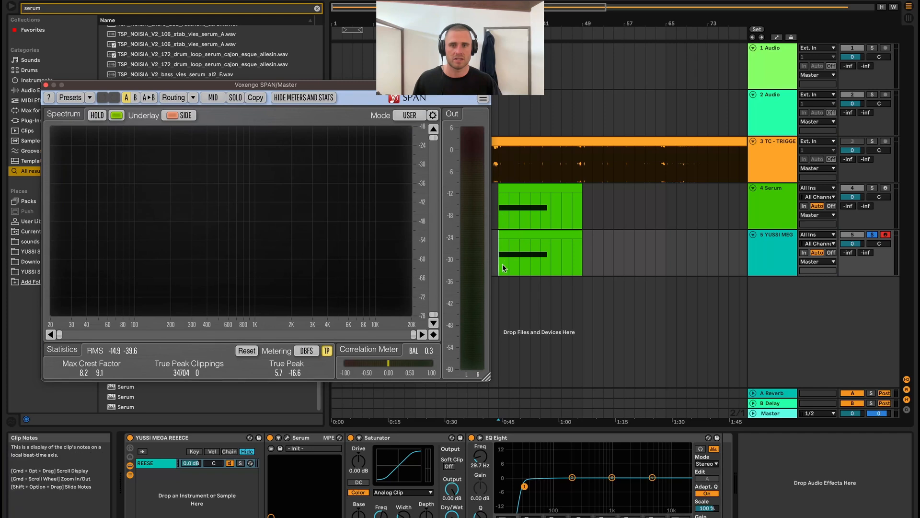
key(space)
drag(539, 486, 568, 486)
key(space)
key(space)
key(space)
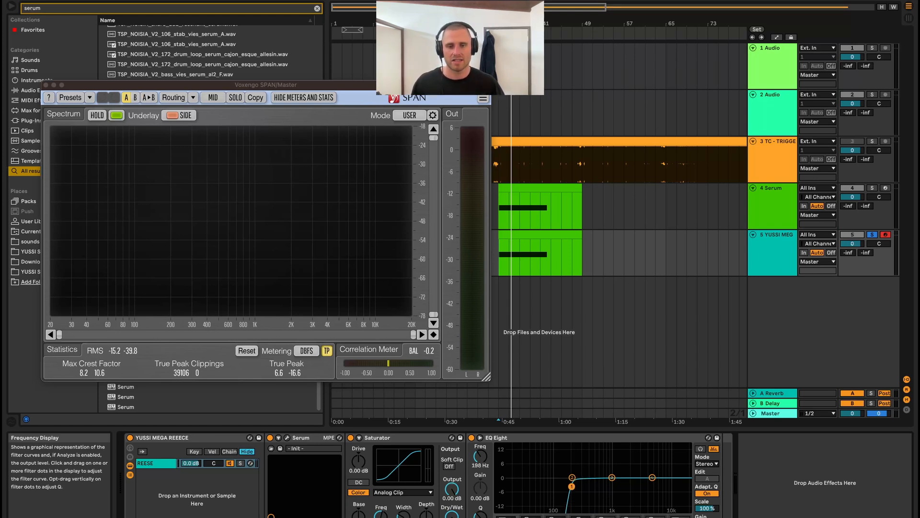
key(space)
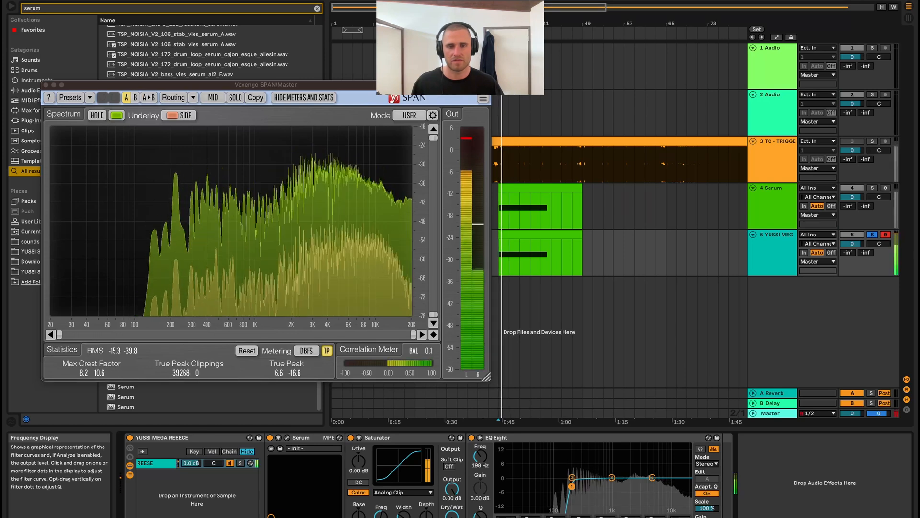
Step: Try the reese's EQ Eight low cut at 144, 88 and 95.8 Hz, playing and pausing to compare the low end in SPAN
key(space)
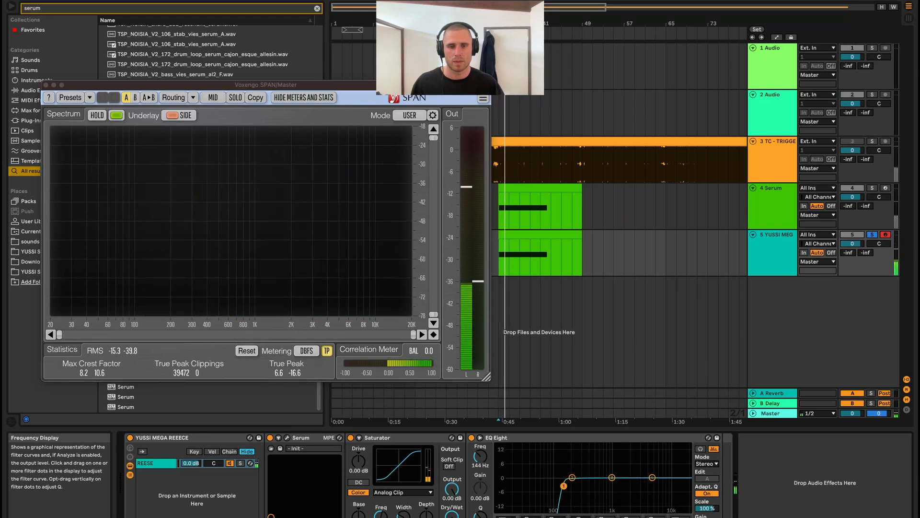
key(space)
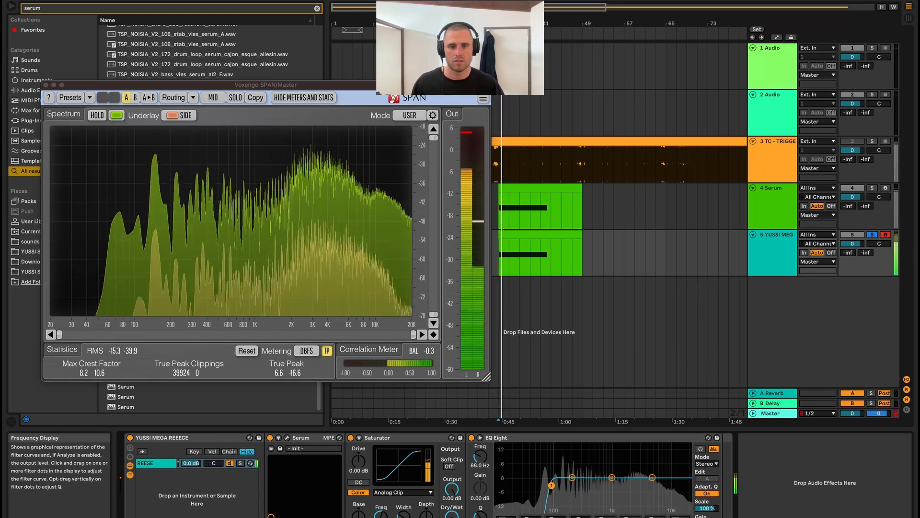
key(space)
key(space)
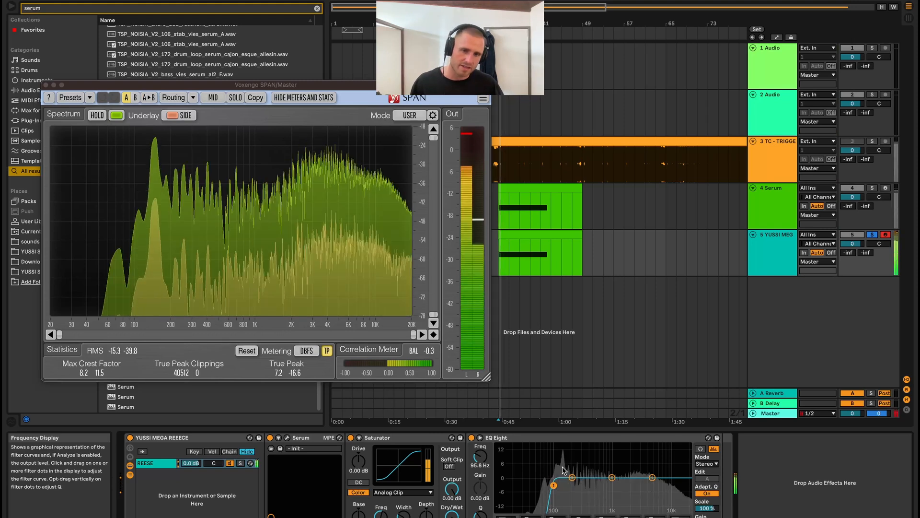
key(space)
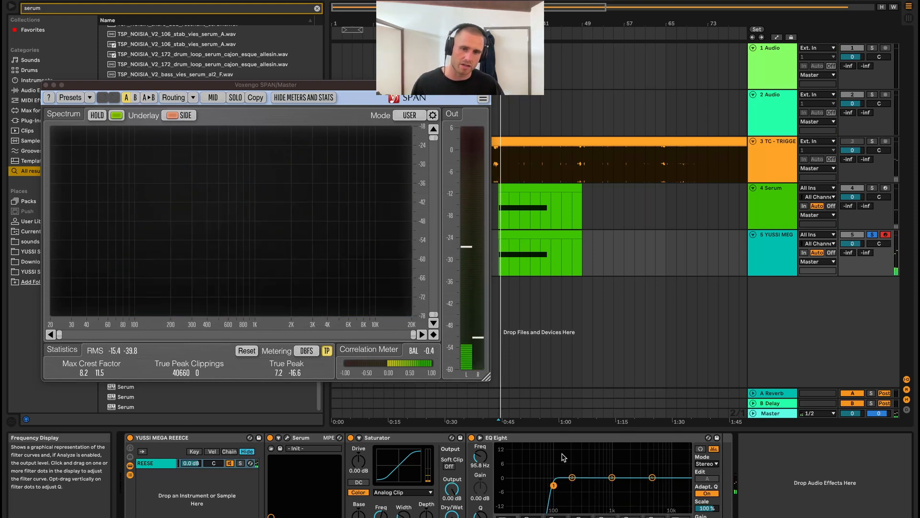
key(space)
key(space)
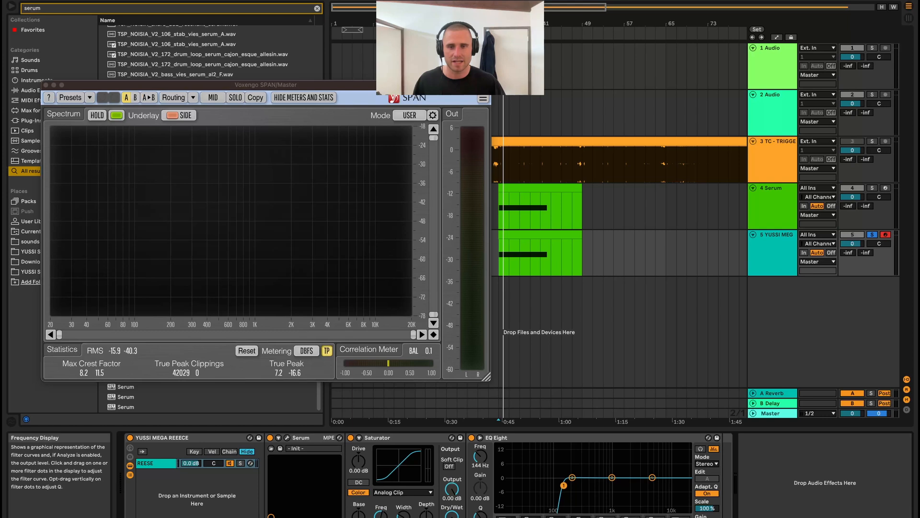
Step: Set the reese's EQ Eight low cut to 174 Hz while playing the clip, and stop playback
key(space)
drag(563, 485, 568, 486)
key(space)
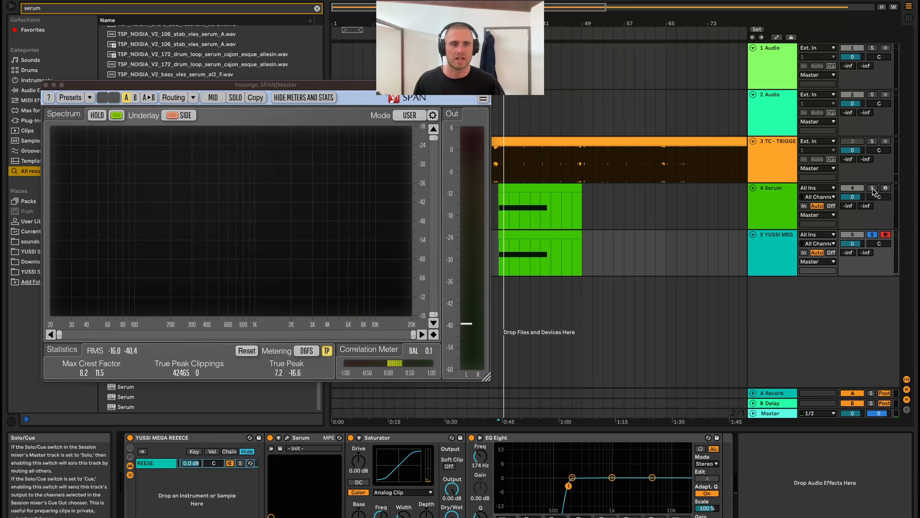
Step: Solo the Serum sub together with the filtered reese, and play and pause them to examine the combined spectrum in SPAN
key(space)
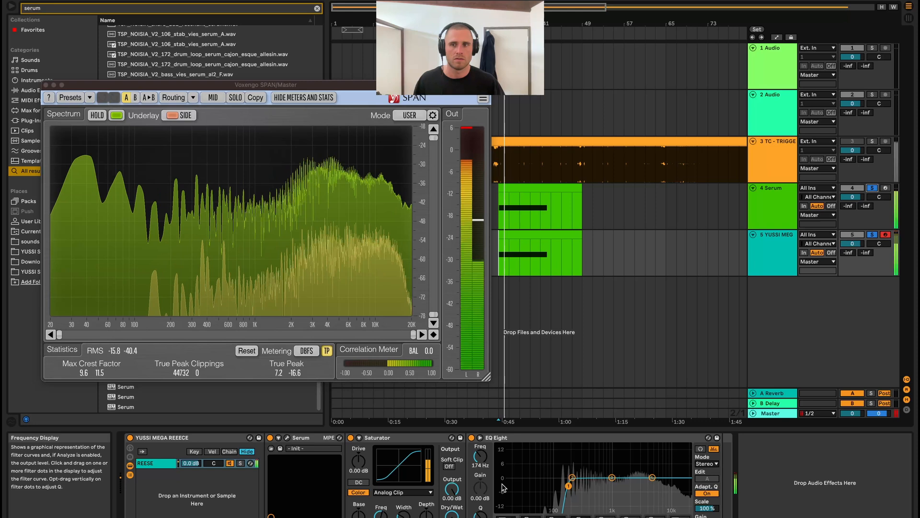
key(space)
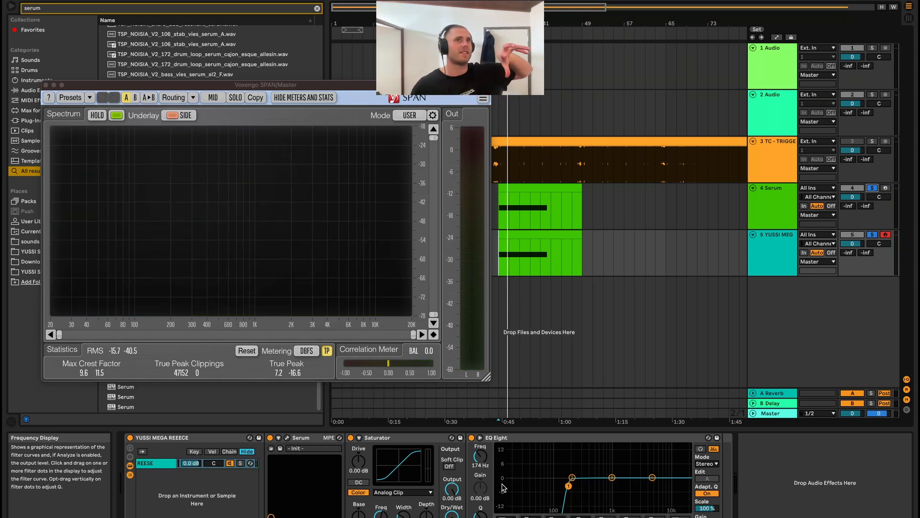
key(space)
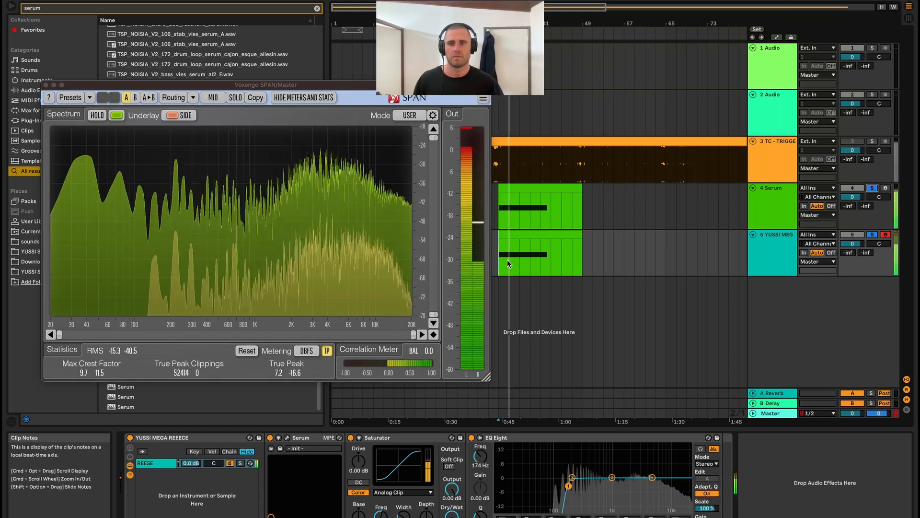
key(space)
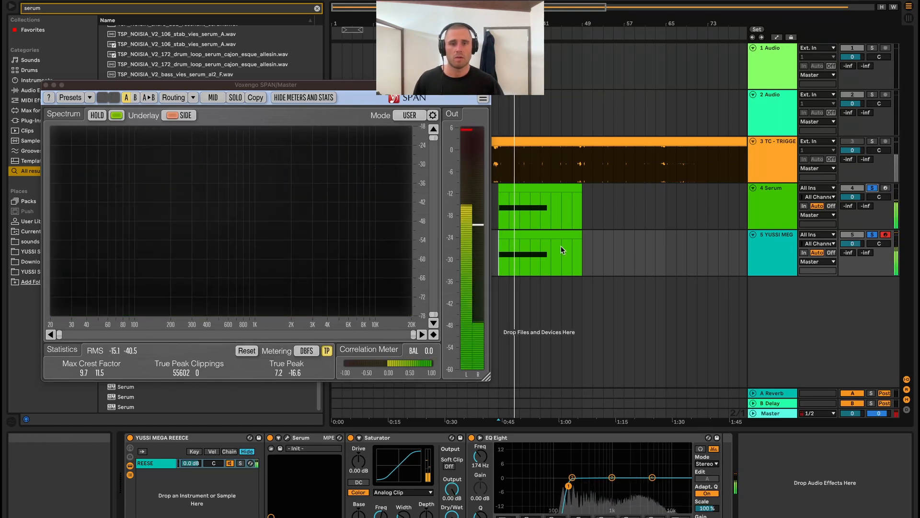
Step: Open the Serum plug-in on the 4 Serum track and switch off oscillator B
click(498, 211)
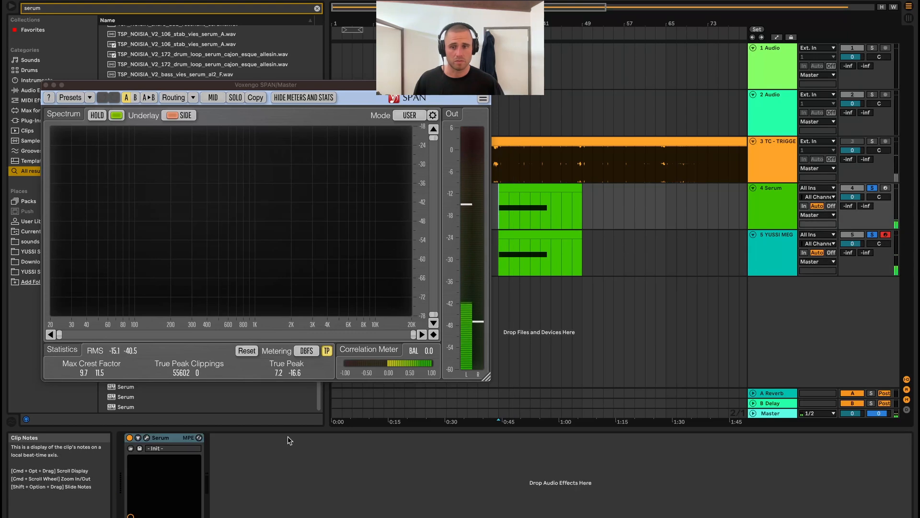
click(146, 438)
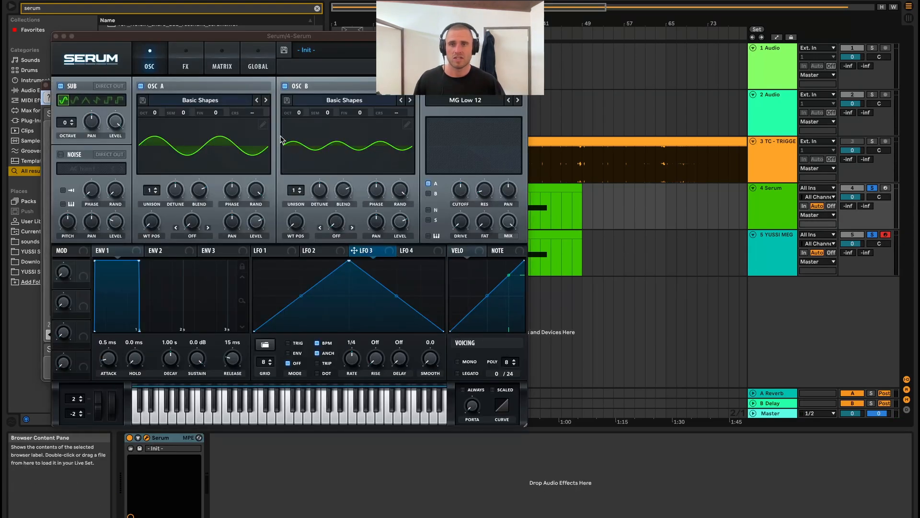
click(285, 86)
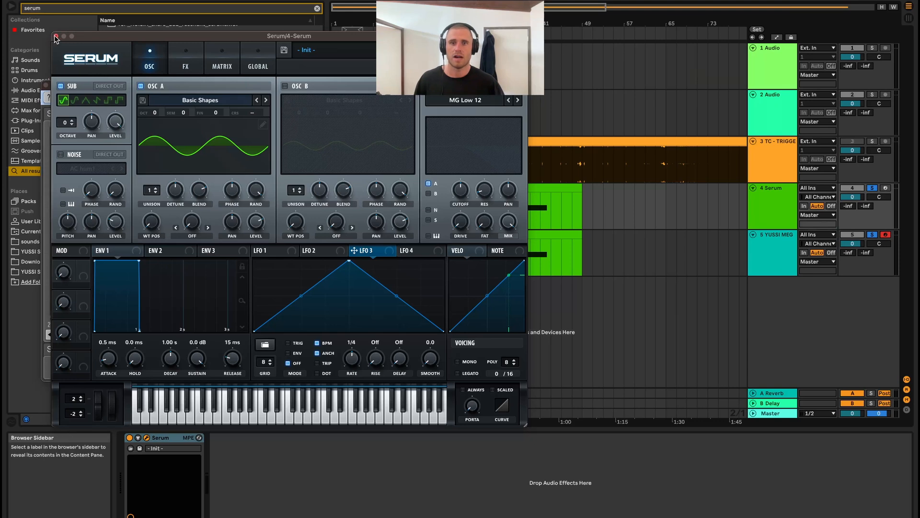
Step: Solo only the 4 Serum track, open Voxengo SPAN from the Master track, and play the sub to examine its spectrum
click(781, 414)
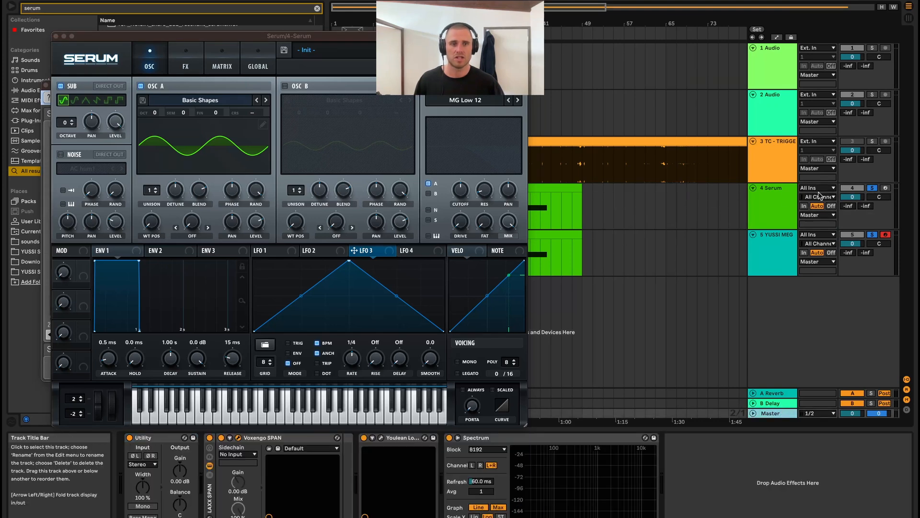
click(872, 188)
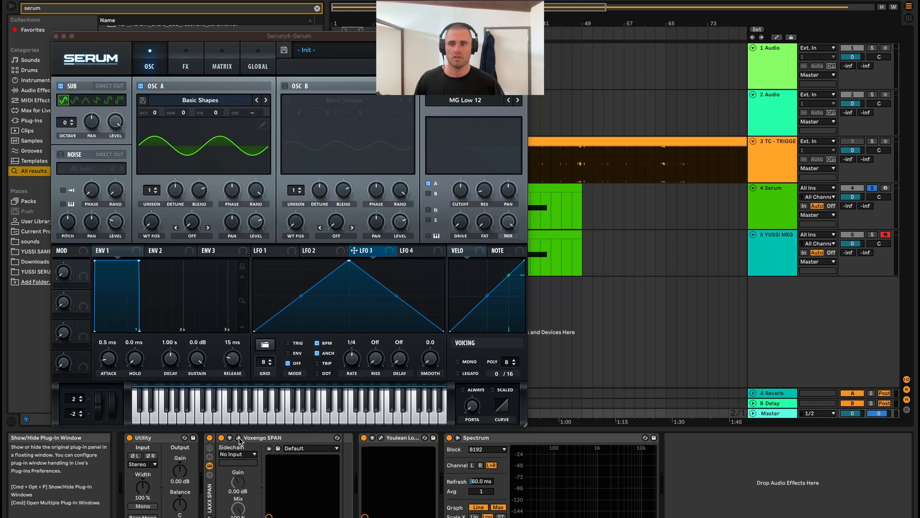
click(239, 438)
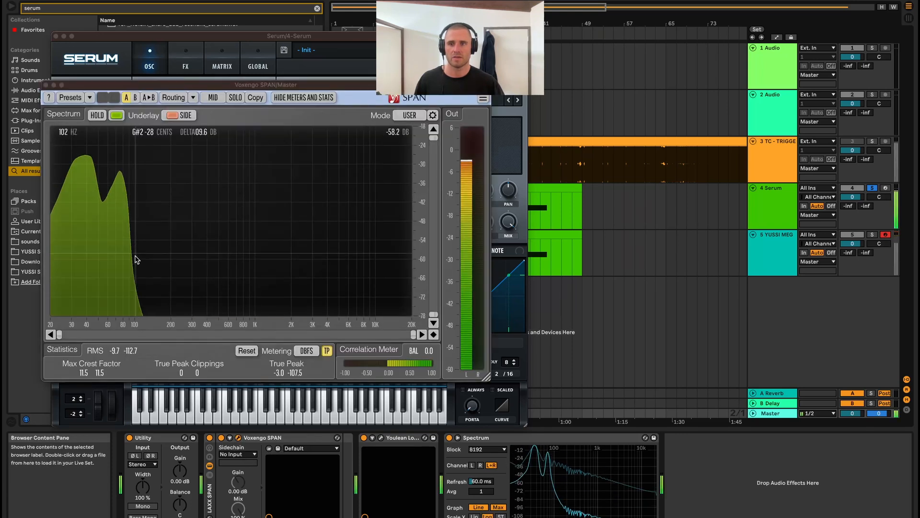
key(Left)
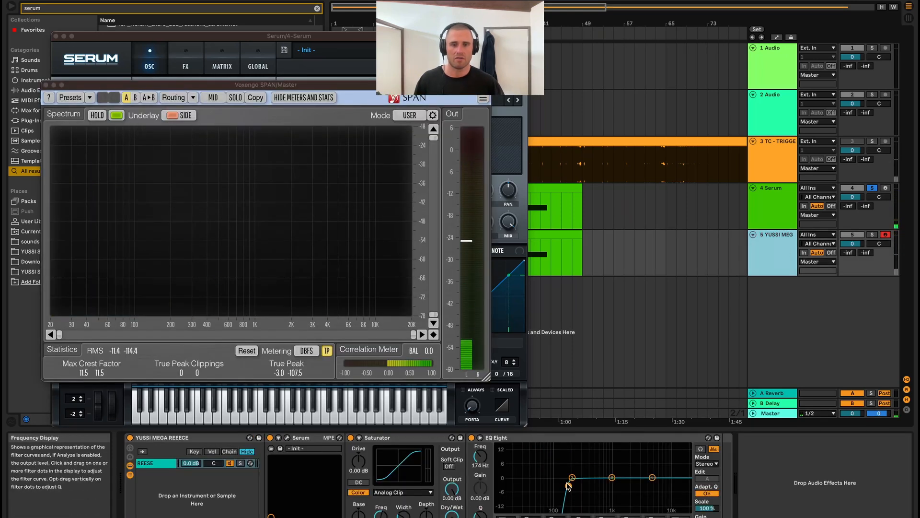
Step: Solo only the YUSSI MEGA REEECE track and lower its EQ Eight low-cut frequency to 116 Hz during playback
click(873, 188)
click(872, 234)
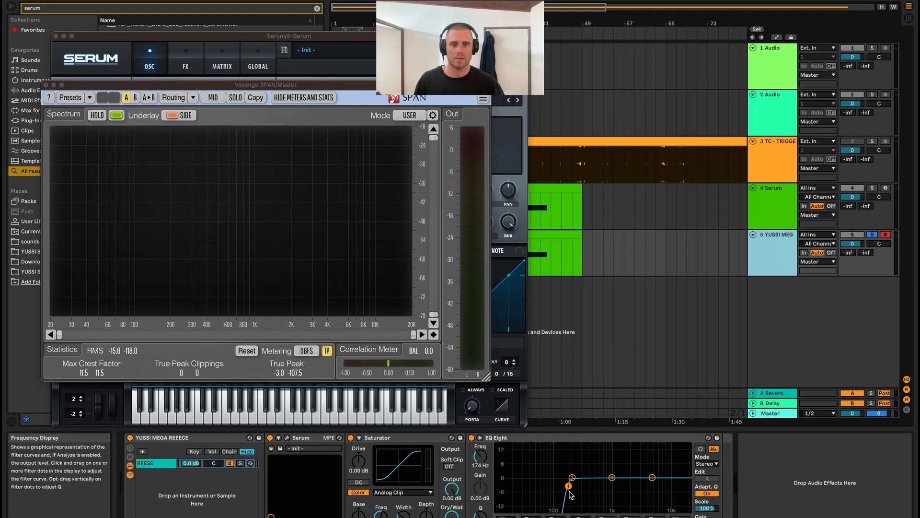
key(space)
drag(568, 486, 549, 483)
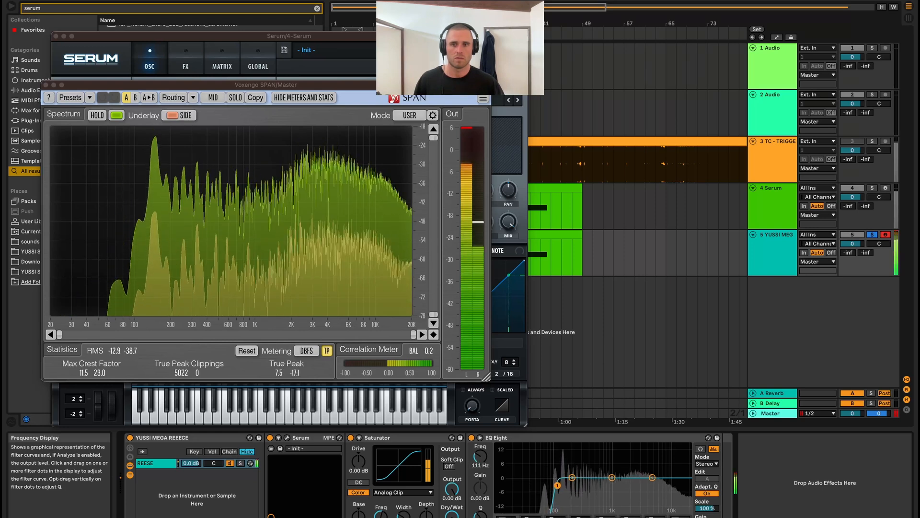
drag(558, 485, 558, 486)
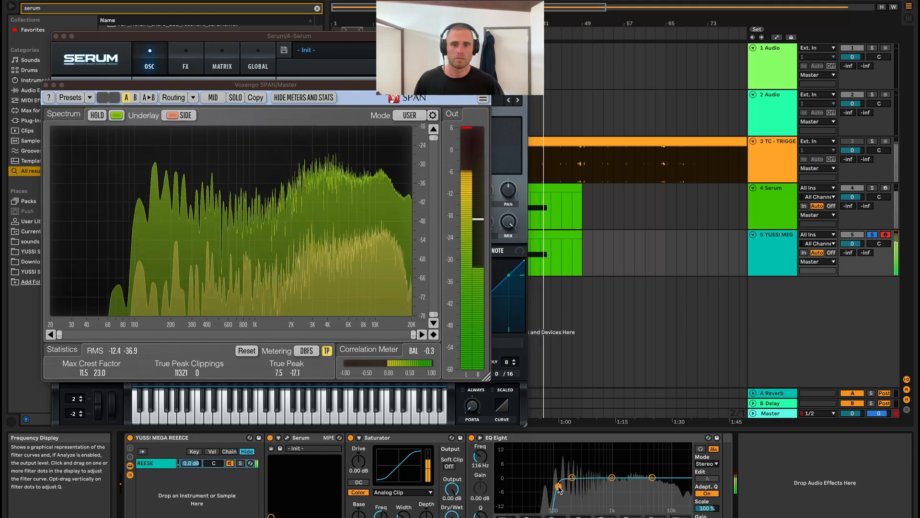
key(space)
Step: Solo the 4 Serum track together with the reese and play both to examine their combined lows and upper mids in SPAN
click(872, 188)
key(space)
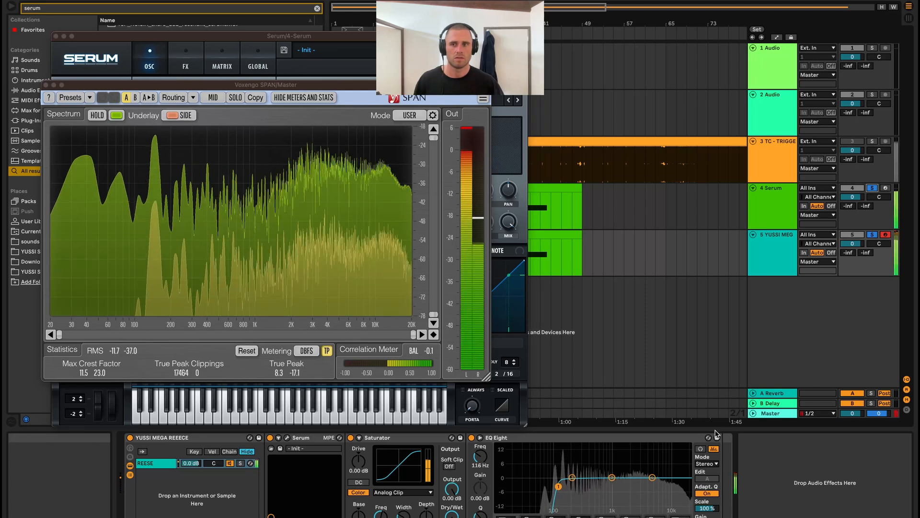
key(space)
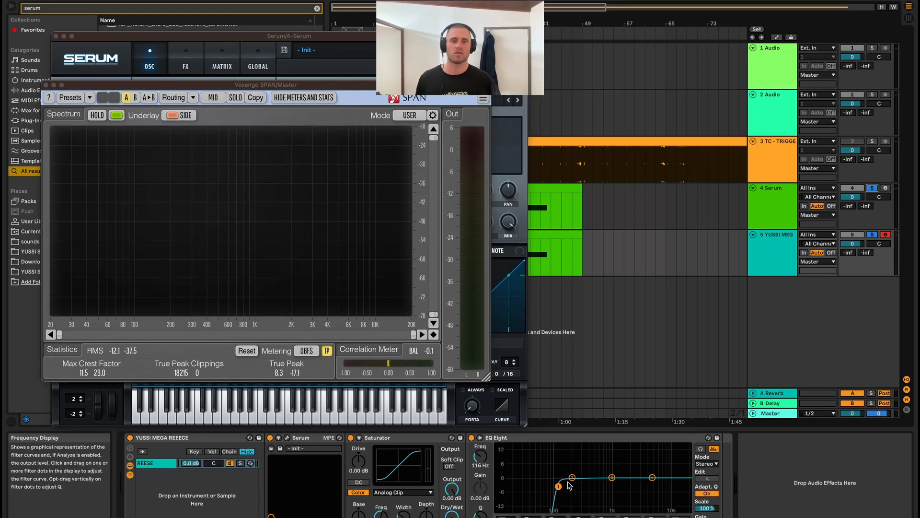
key(space)
key(space)
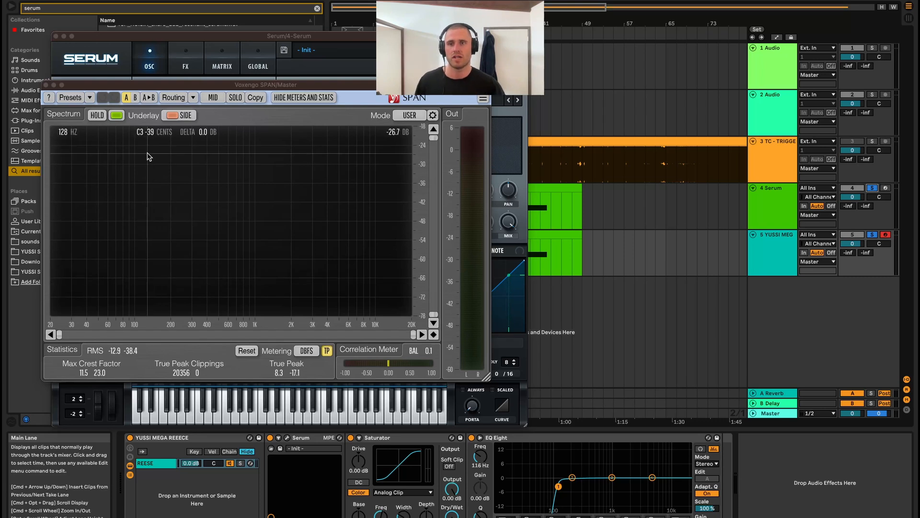
key(space)
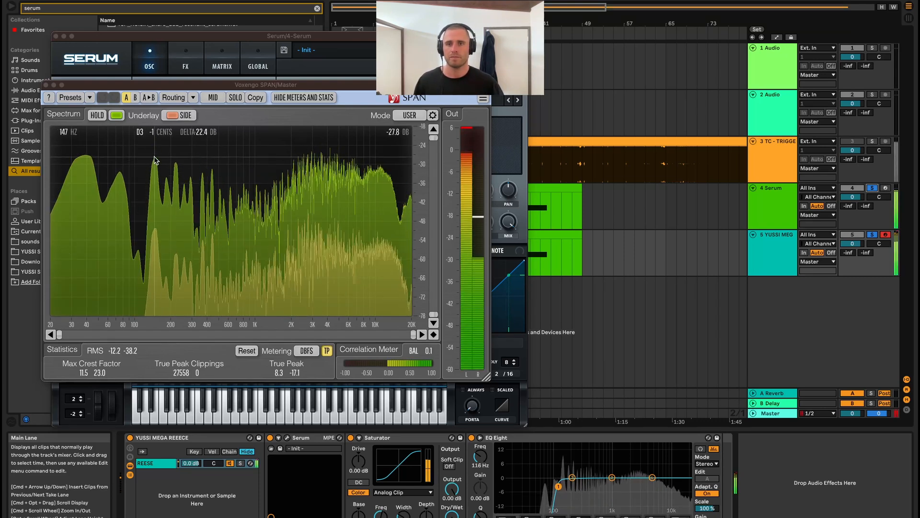
key(space)
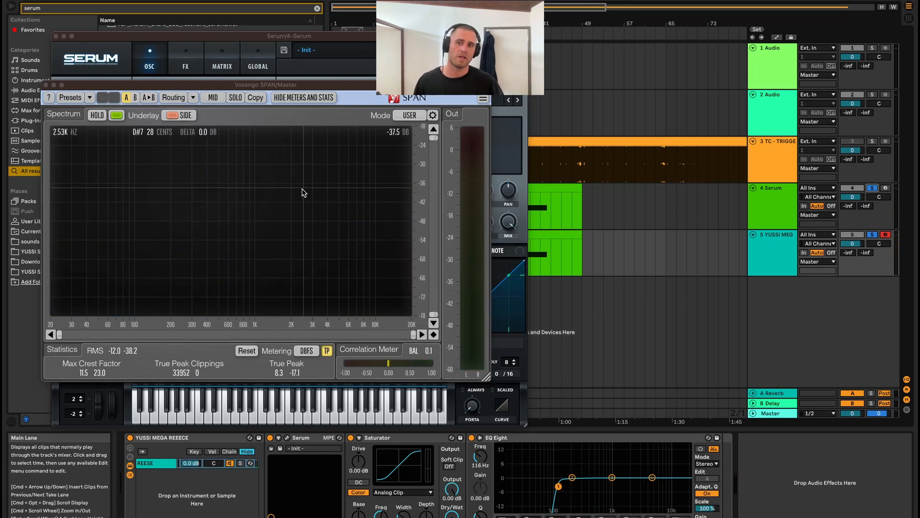
key(space)
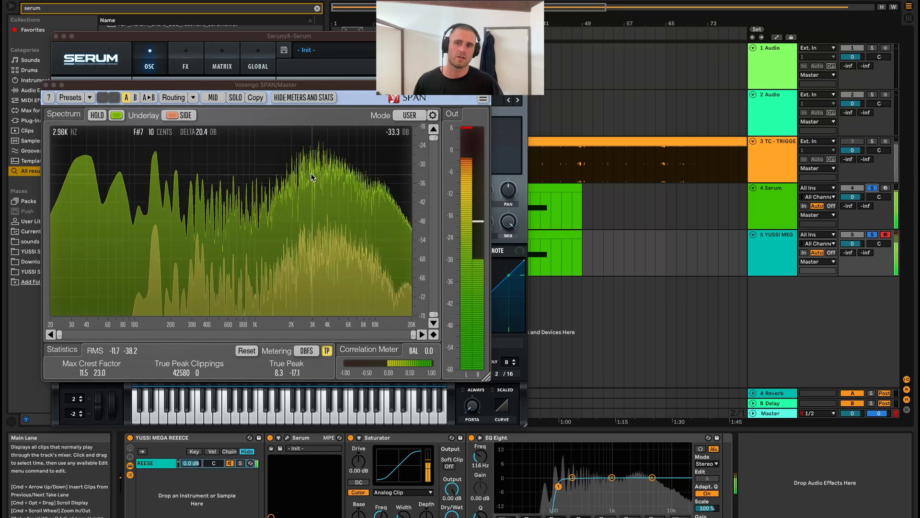
key(space)
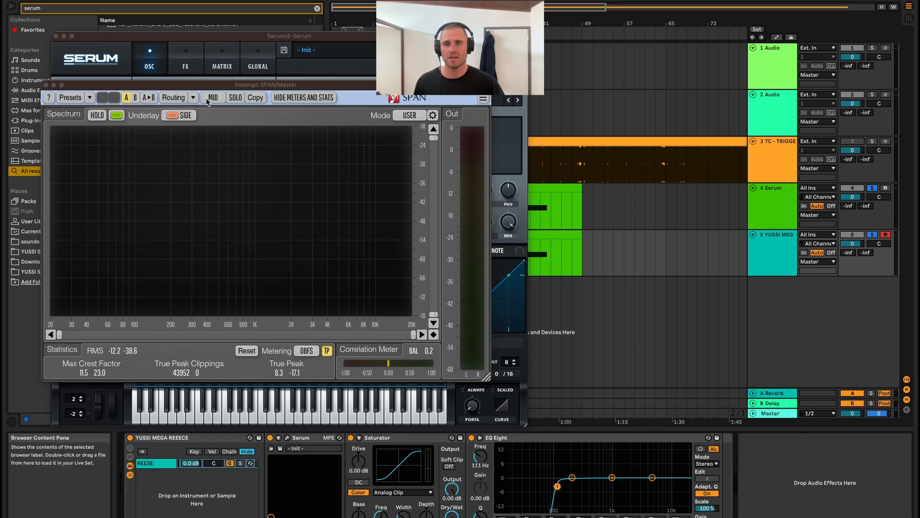
Step: Search the browser for "eq" and add a second EQ Eight to the end of the reese track's device chain
drag(43, 11, 3, 7)
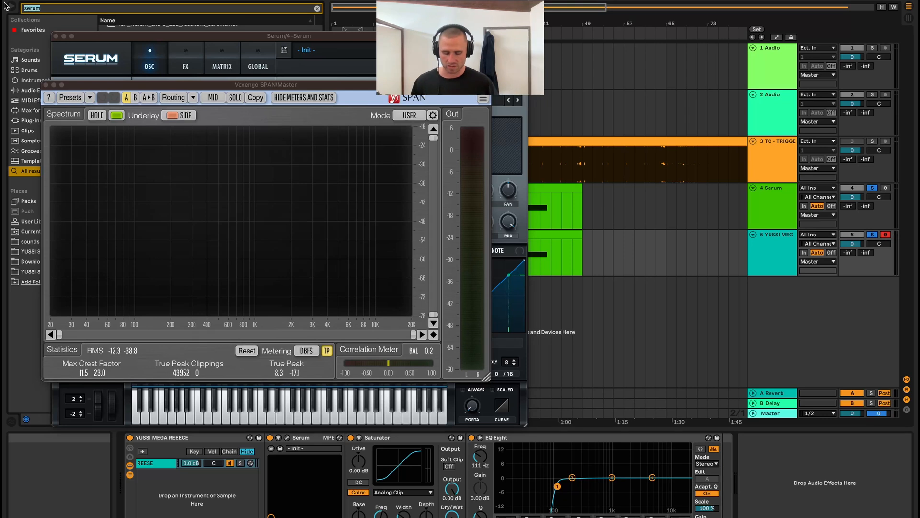
text(s)
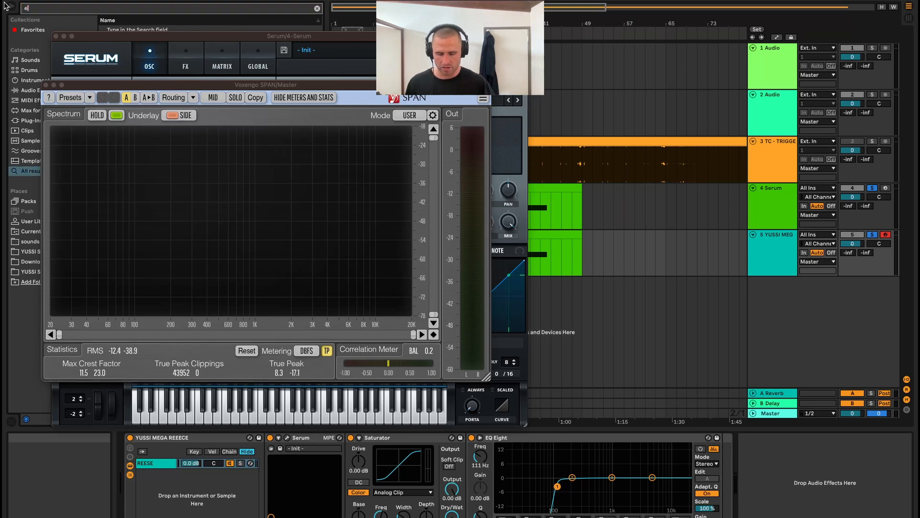
text(q)
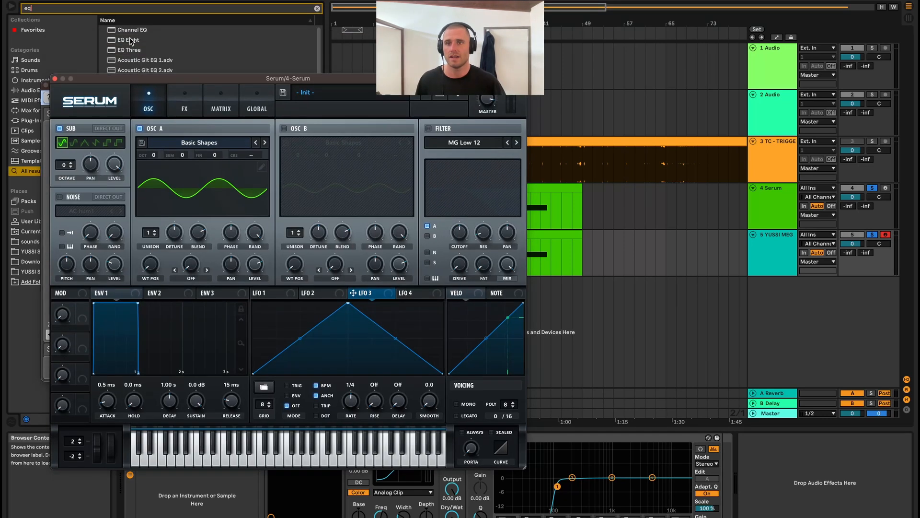
double_click(131, 40)
click(51, 124)
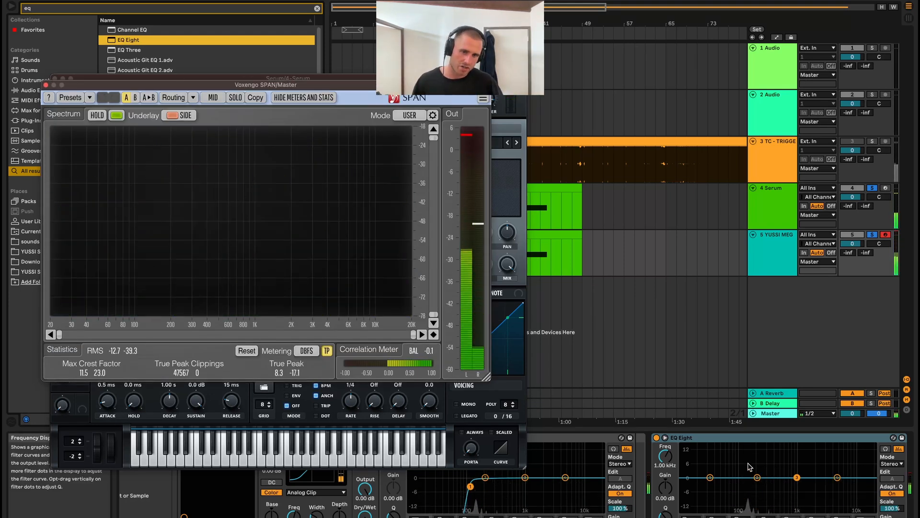
Step: In the second EQ Eight, dip band 2 in the lows and cut band 3 by 3.10 dB at 3.67 kHz
drag(758, 477, 805, 482)
key(space)
drag(665, 514, 665, 512)
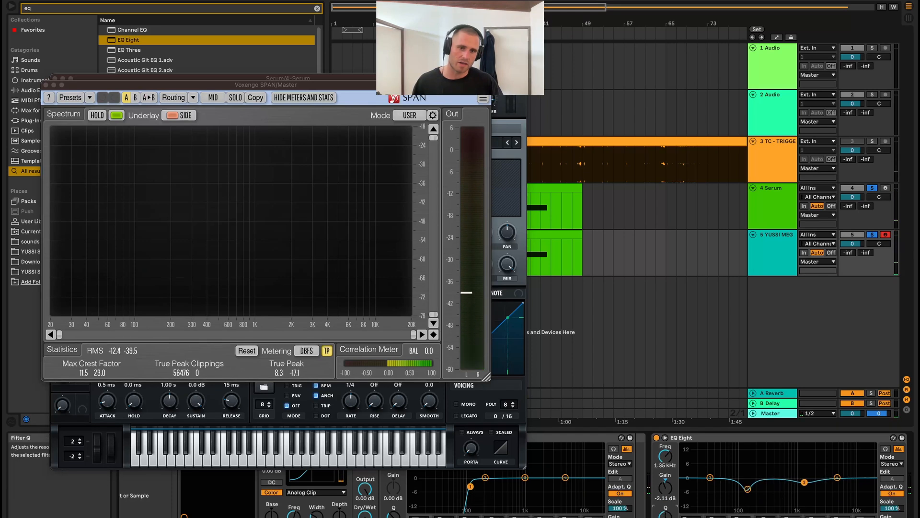
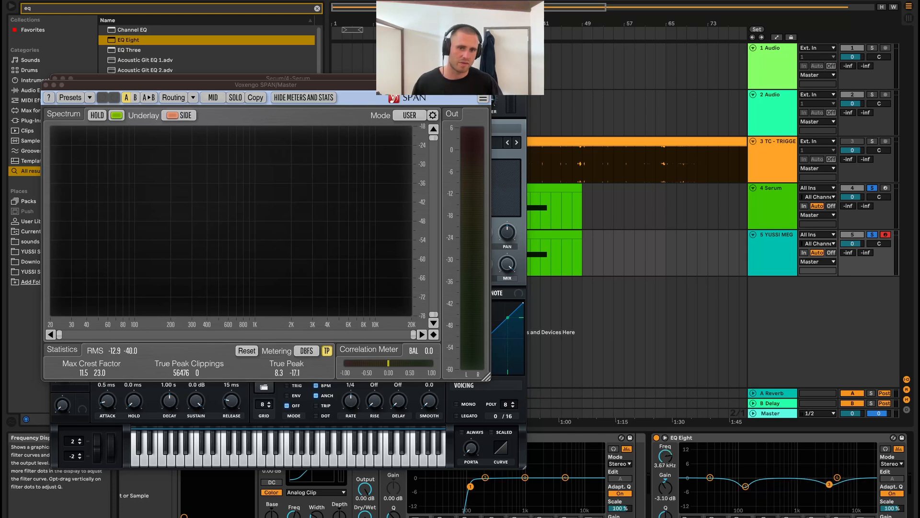
Step: Refine band 3 of the second EQ Eight to a -2.36 dB cut at 2.61 kHz and adjust its Q
drag(831, 486, 830, 484)
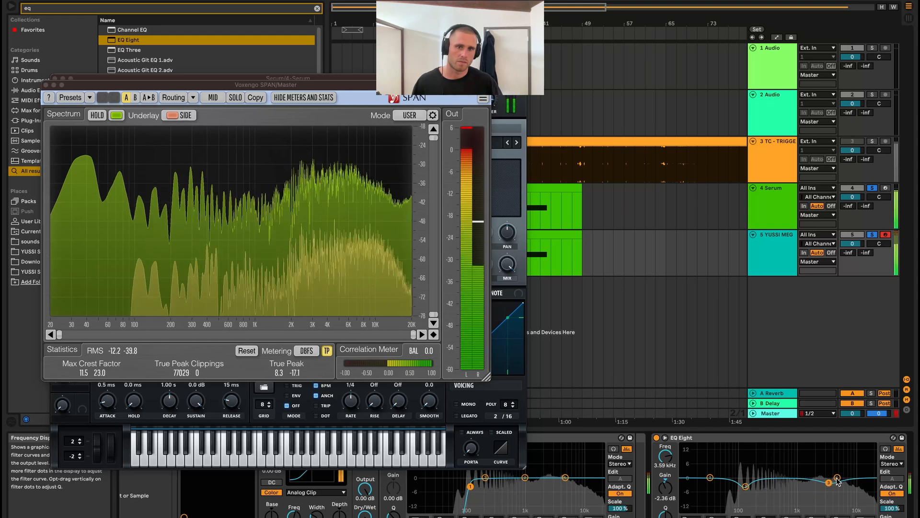
drag(838, 479, 829, 483)
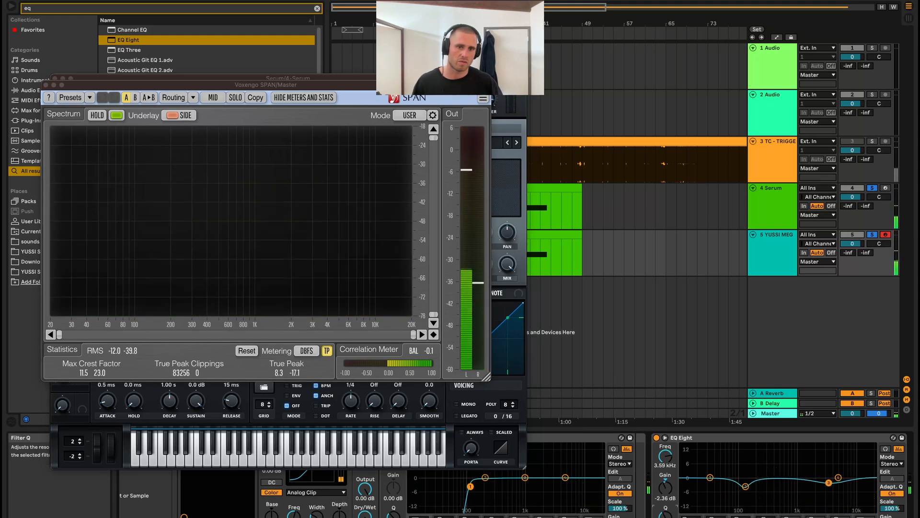
drag(665, 514, 665, 517)
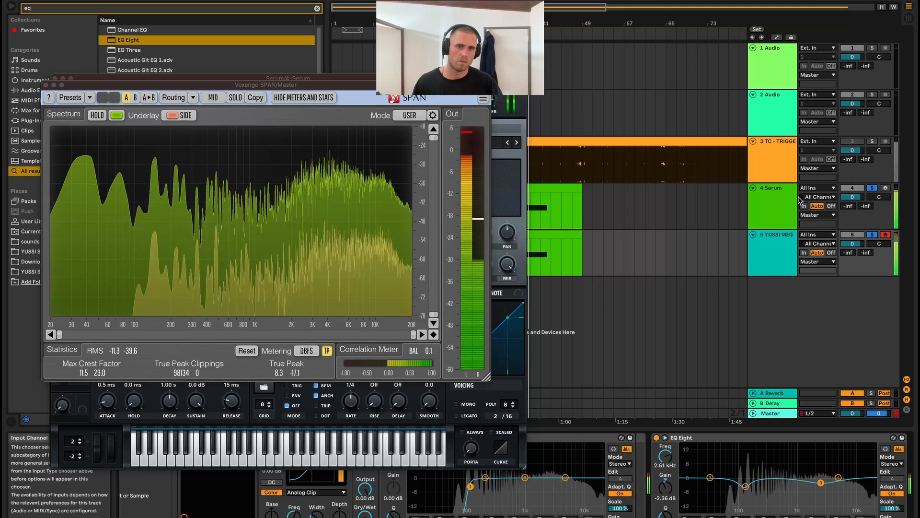
key(space)
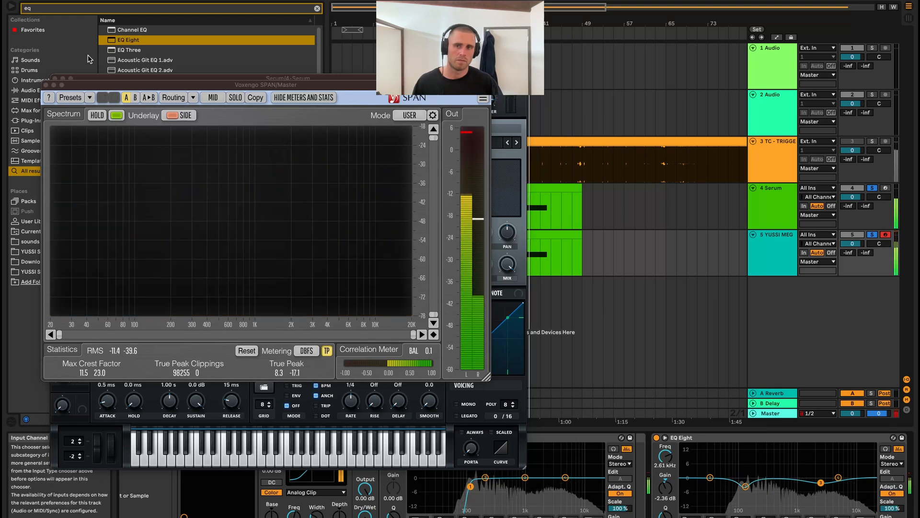
Step: Close the floating SPAN and Serum windows, and reopen Voxengo SPAN from the Master track's devices
click(46, 85)
click(54, 78)
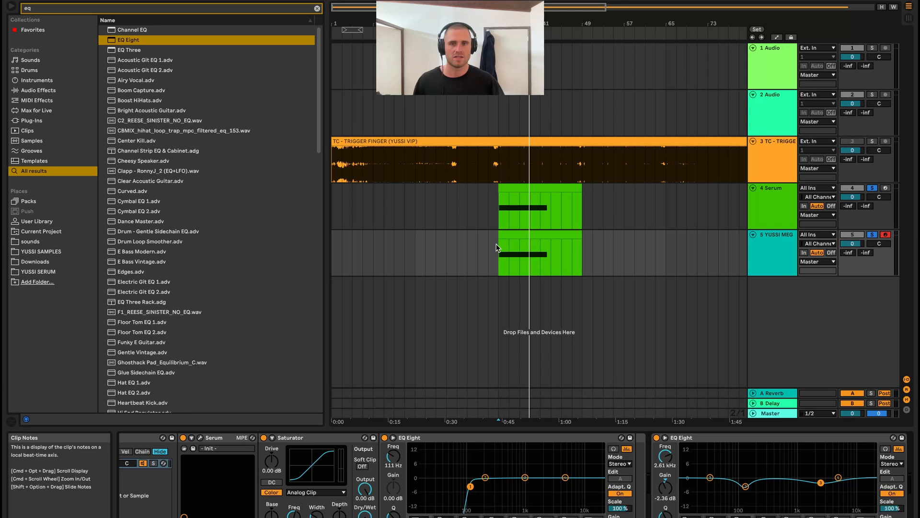
click(771, 247)
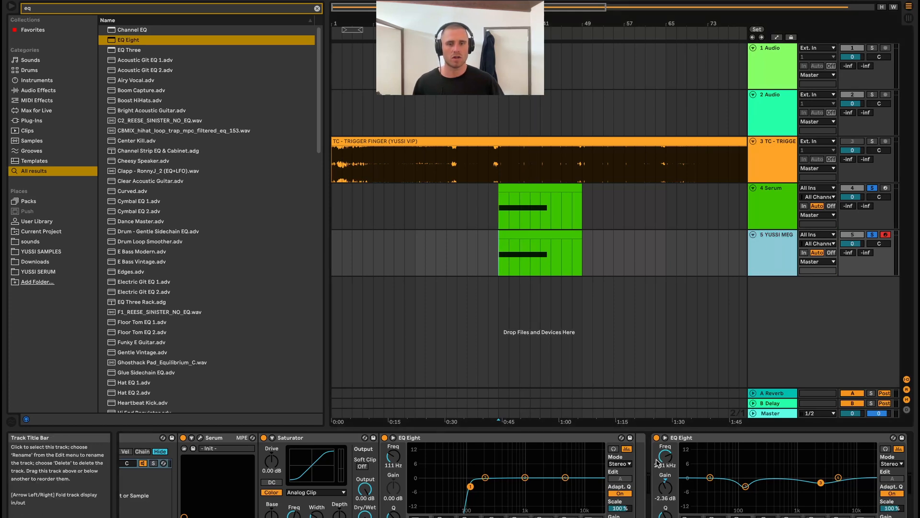
click(771, 413)
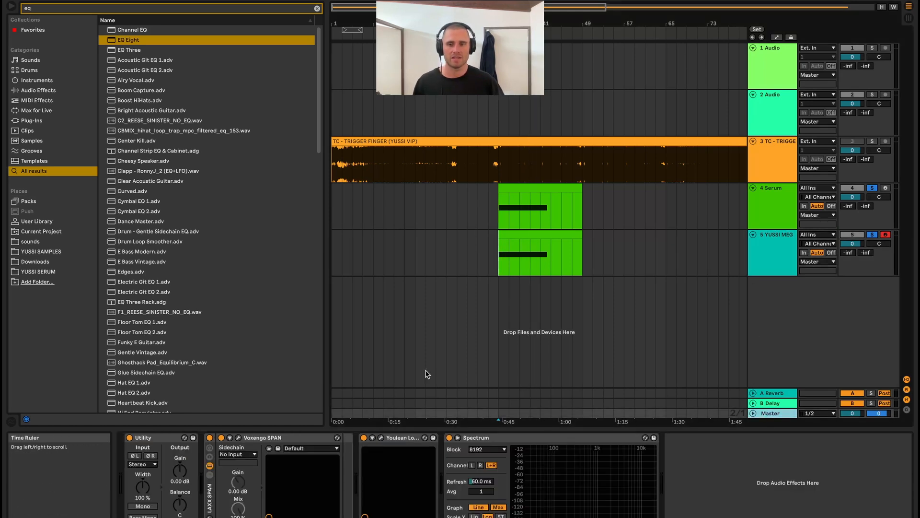
click(772, 250)
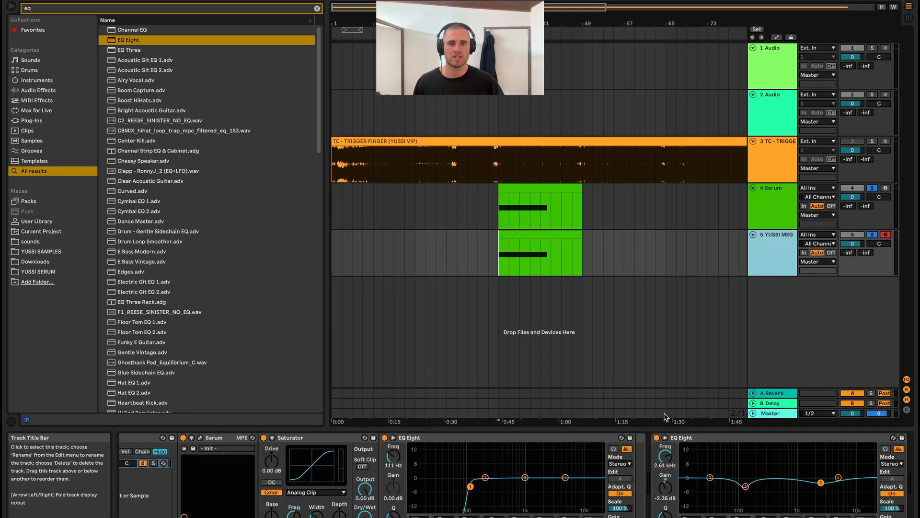
click(771, 413)
click(238, 437)
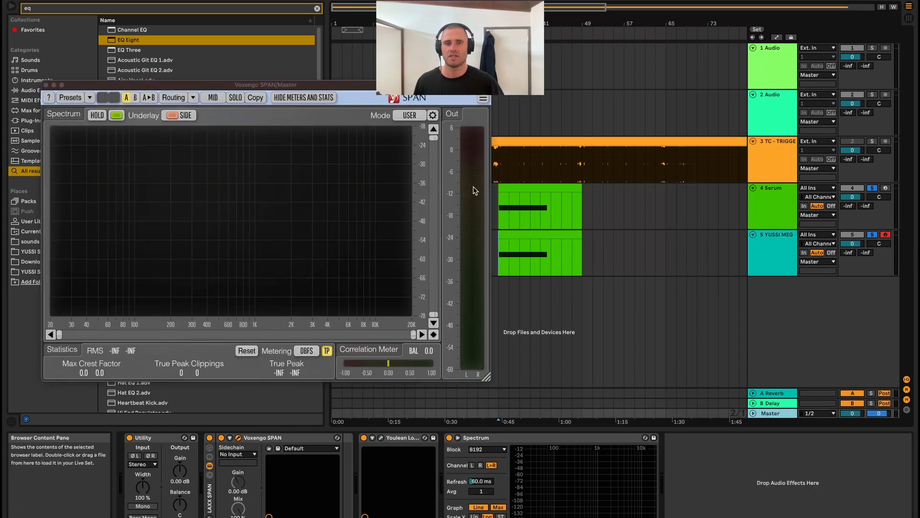
Step: Play the reese clip from its start and lower the first EQ Eight's low-cut frequency to 104 Hz
click(499, 255)
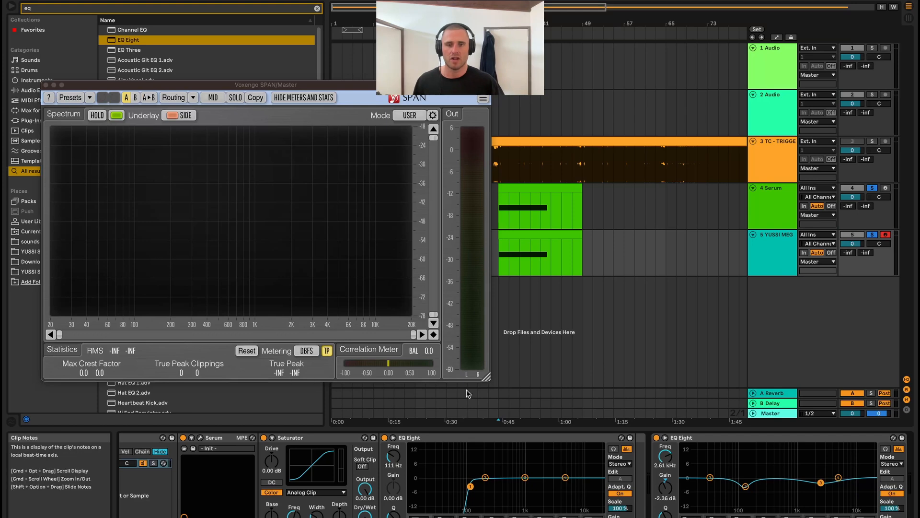
key(space)
key(space)
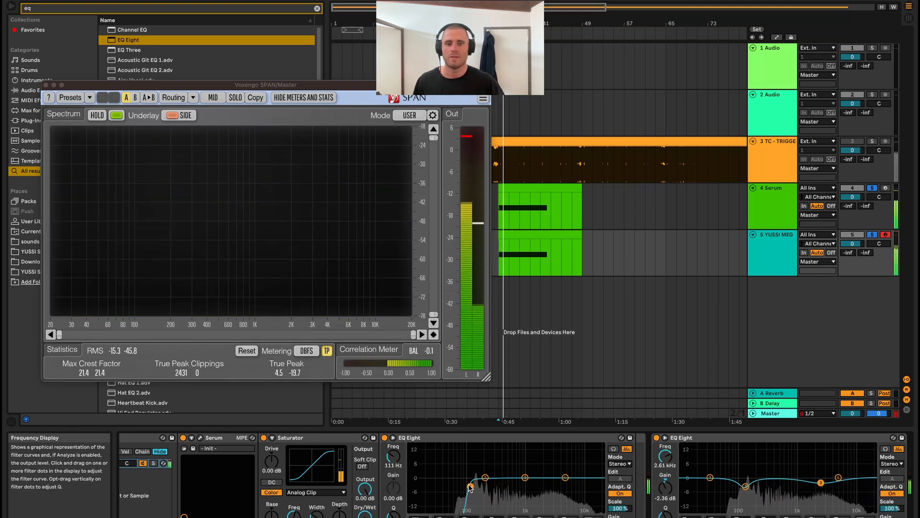
drag(470, 487, 469, 486)
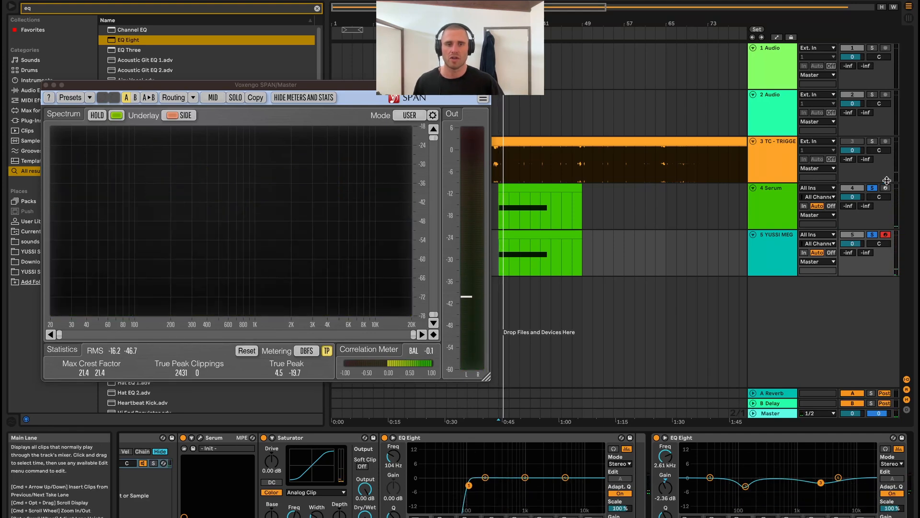
Step: Solo only the Serum sub track and play it to examine its spectrum in SPAN
click(873, 188)
click(769, 213)
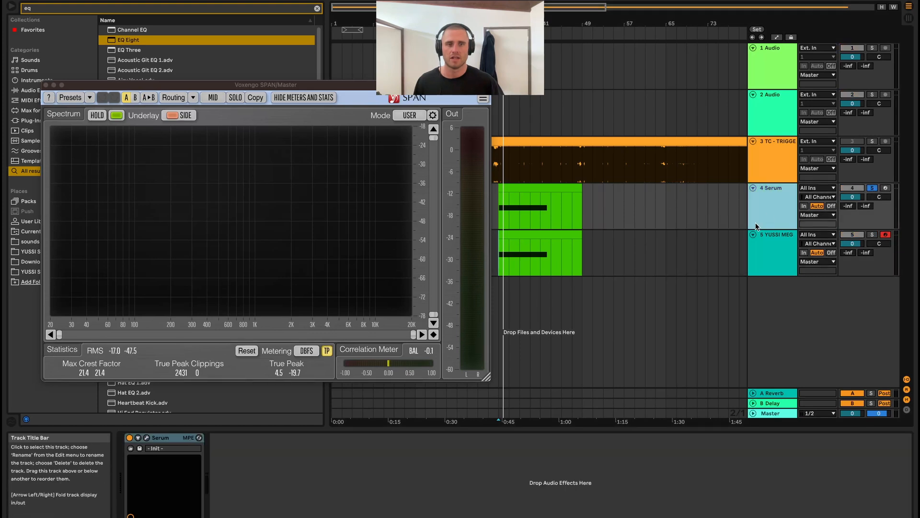
key(space)
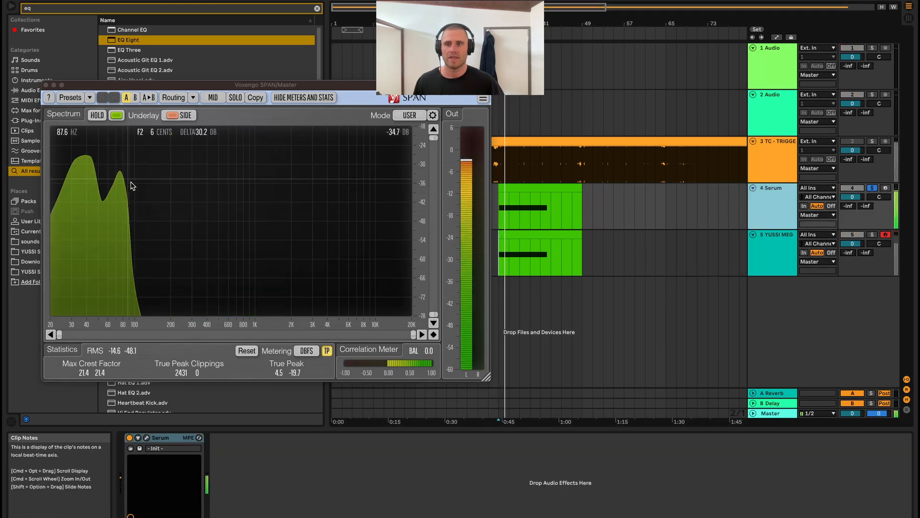
key(space)
key(space)
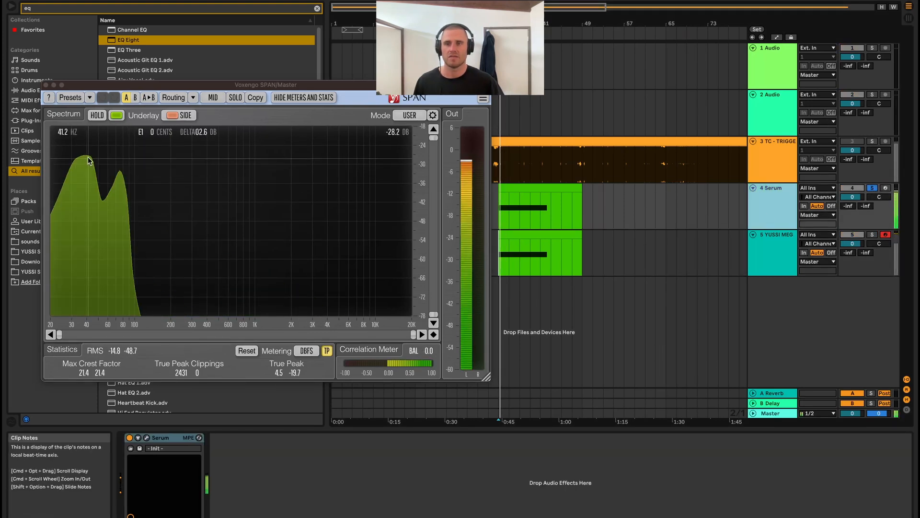
Step: Play the reese track soloed alone, followed by both basses soloed together, to compare their spectra in SPAN
click(872, 234)
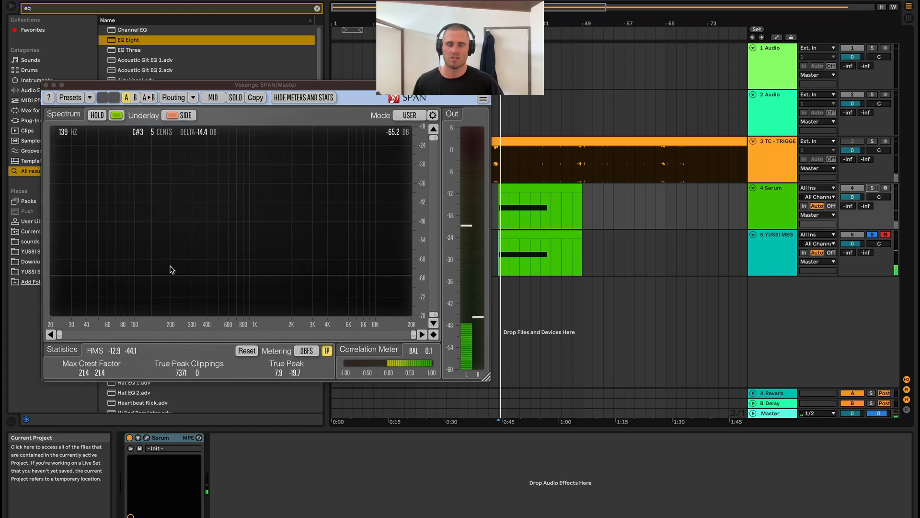
click(872, 188)
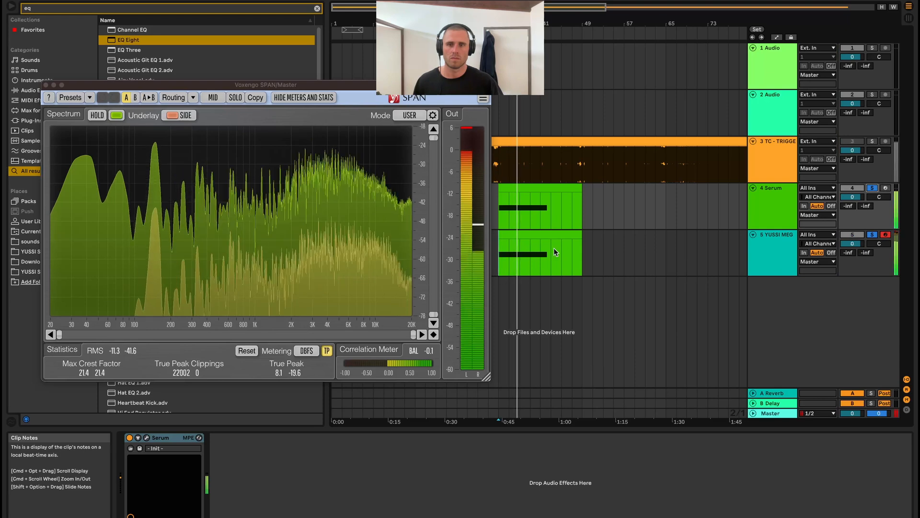
key(space)
Step: Try lowering the reese's first EQ Eight low-cut frequency to 44.5 Hz and play both basses from the clip start
click(495, 262)
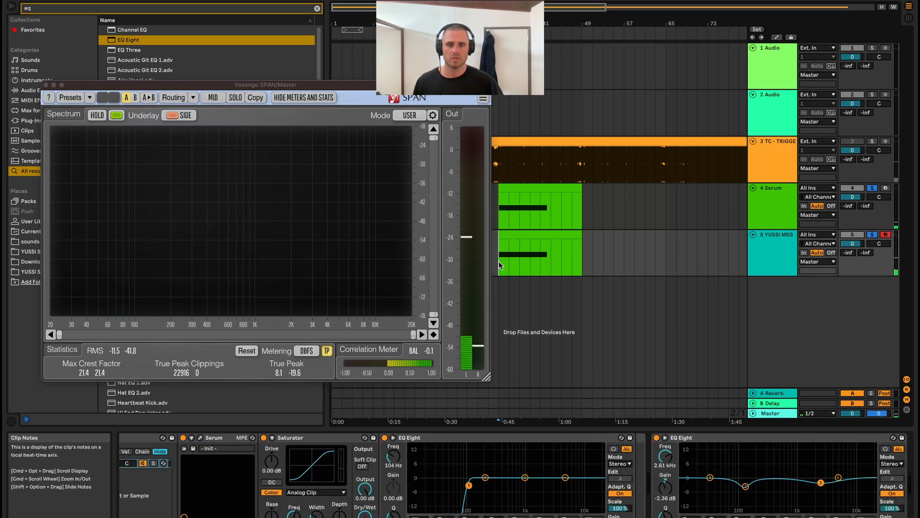
drag(469, 485, 447, 486)
key(space)
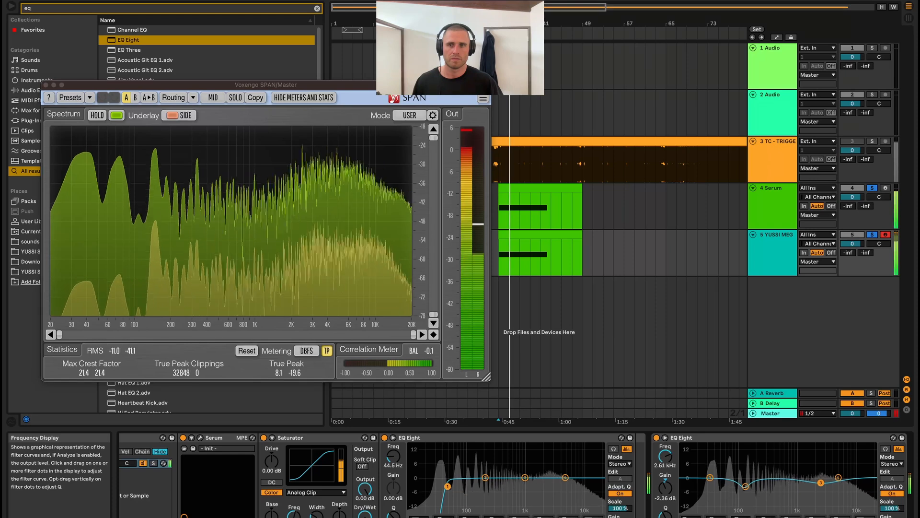
key(space)
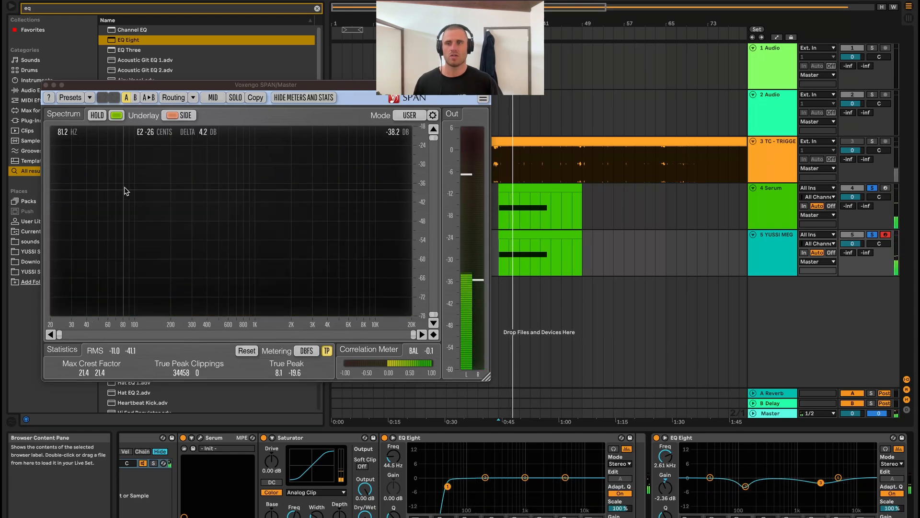
Step: During playback, raise the first EQ Eight's low cut to 107 Hz and cut the second's band 2 by 4.83 dB at 135 Hz
key(space)
drag(446, 487, 476, 485)
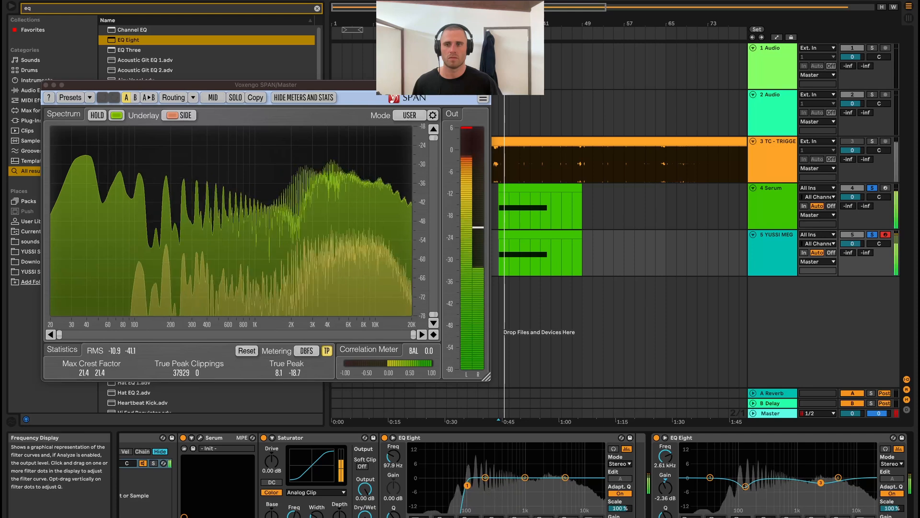
drag(469, 486, 470, 486)
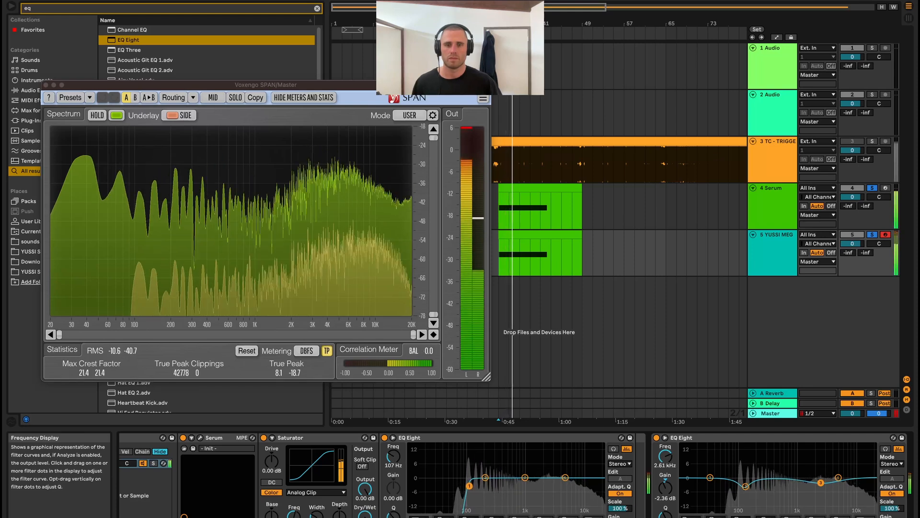
drag(746, 486, 746, 494)
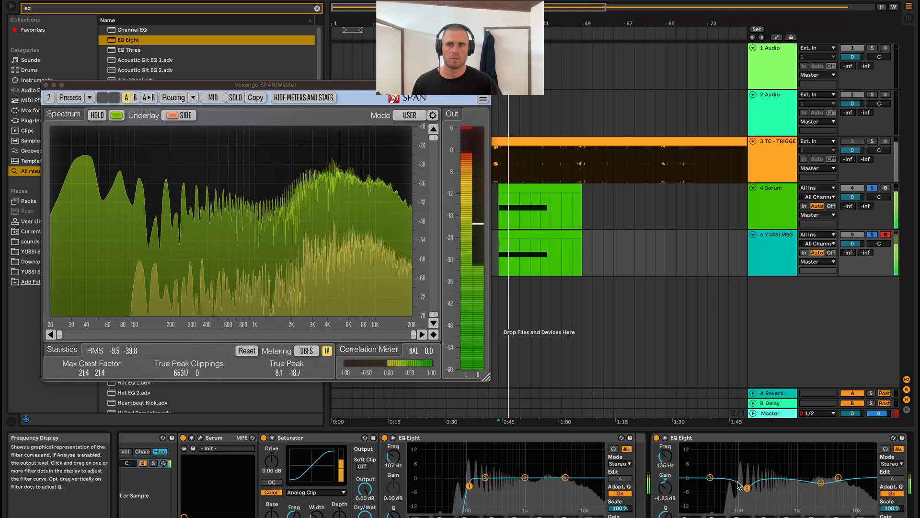
key(space)
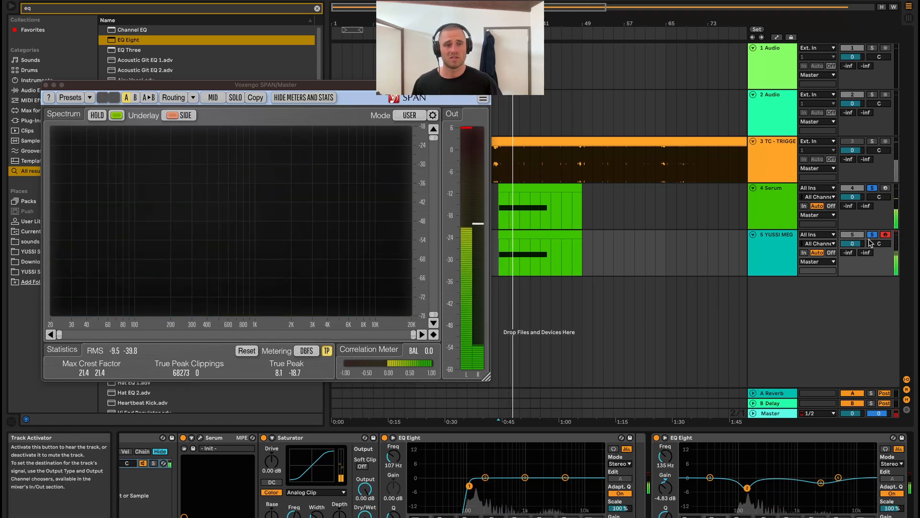
Step: Lower the reese track's Saturator output to -2.00 dB while both basses play
click(772, 251)
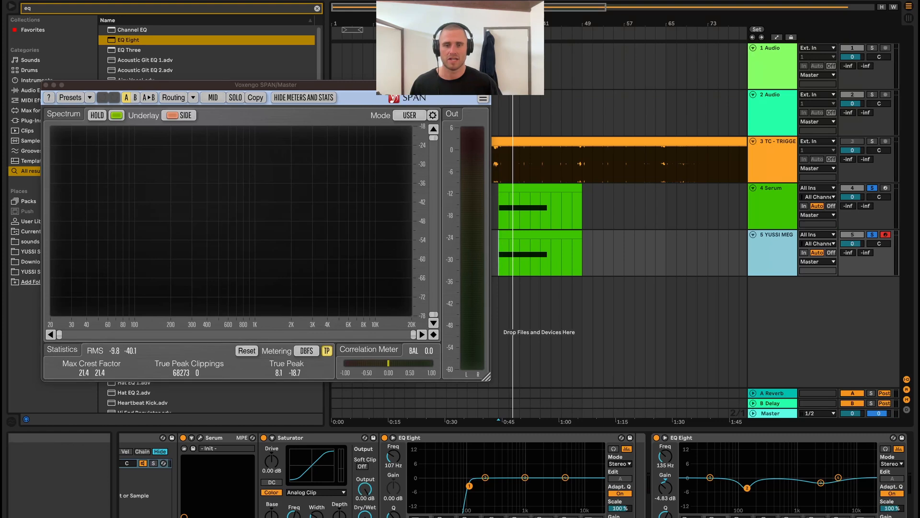
key(space)
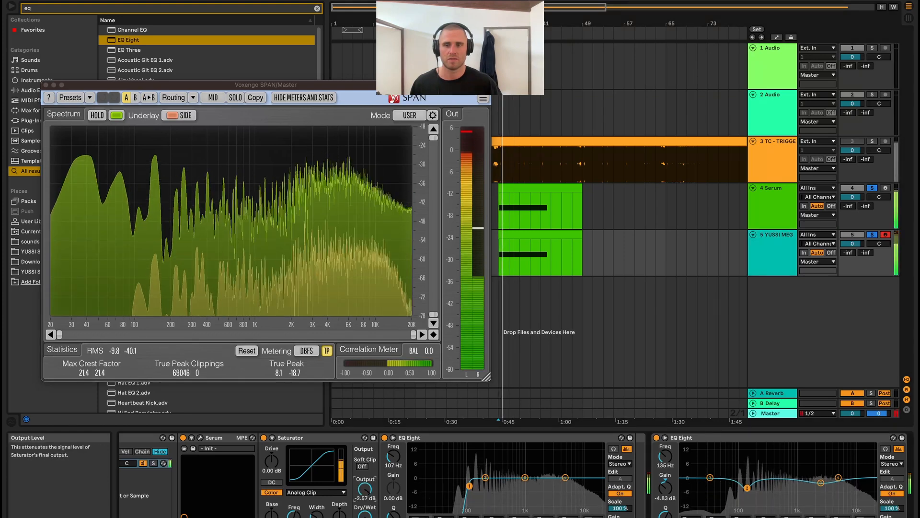
drag(364, 493, 363, 501)
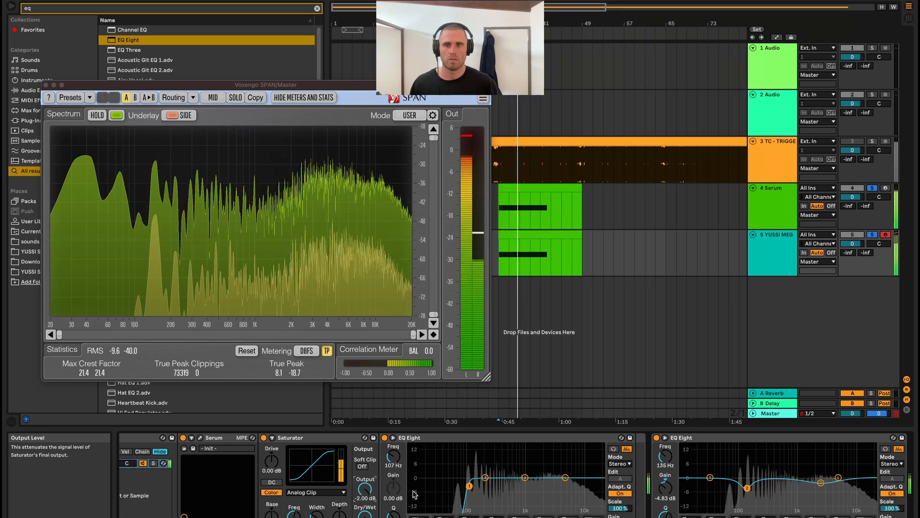
key(space)
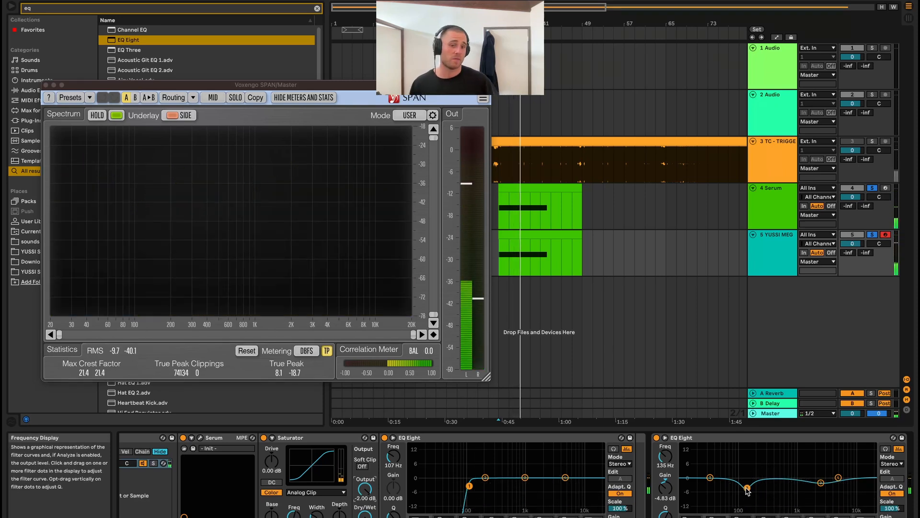
Step: Ease band 2 of the second EQ Eight to a -2.85 dB cut at 141 Hz during playback
key(space)
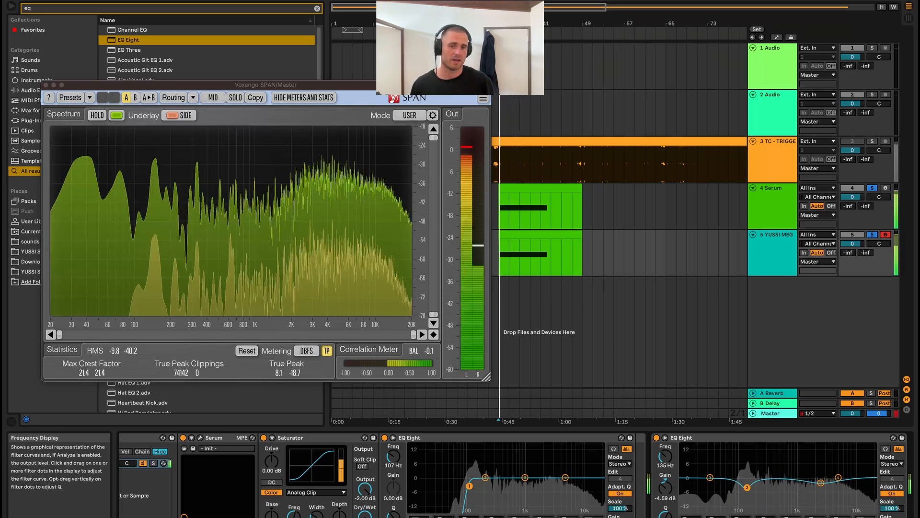
drag(747, 489, 748, 484)
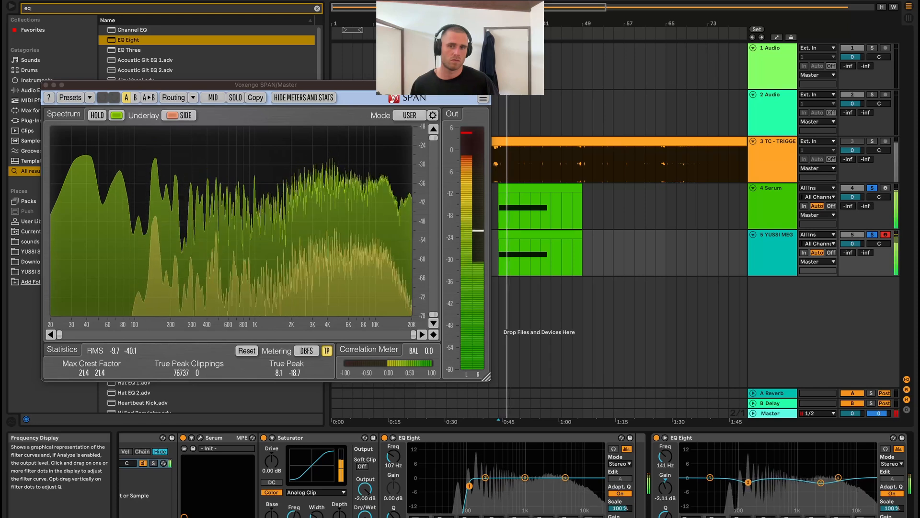
key(space)
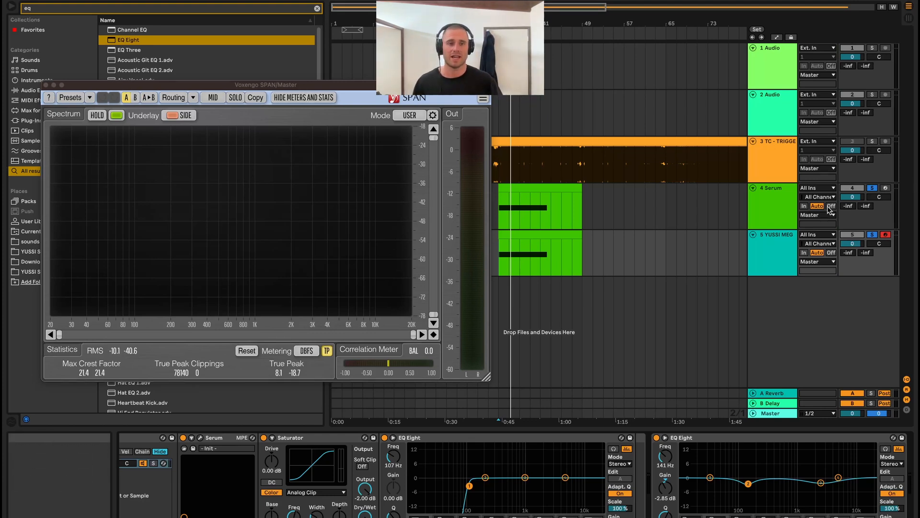
Step: Close the SPAN window and collapse the first EQ Eight, Saturator and Serum devices on the reese track
click(781, 211)
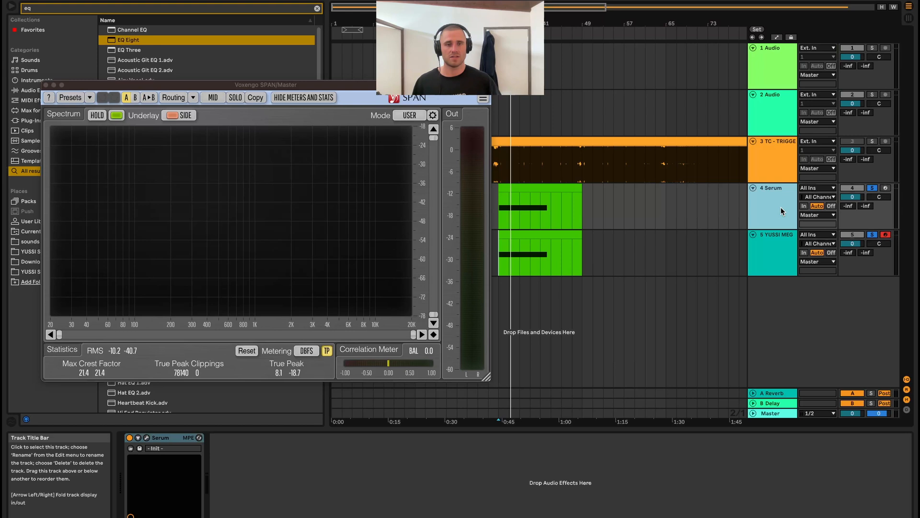
click(773, 243)
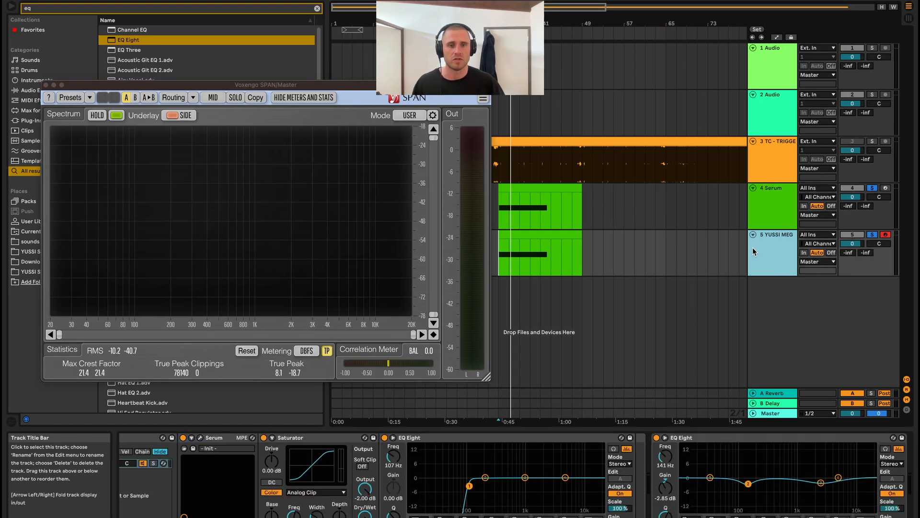
click(46, 86)
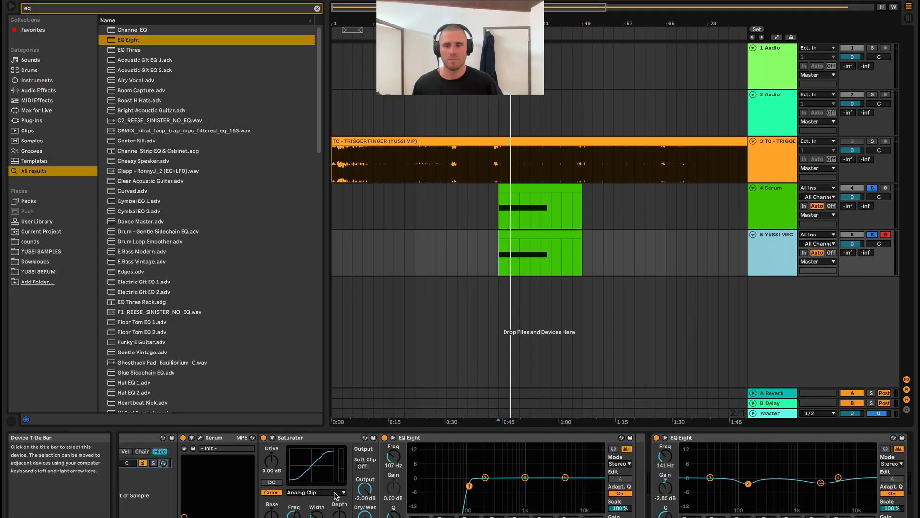
click(779, 188)
click(772, 233)
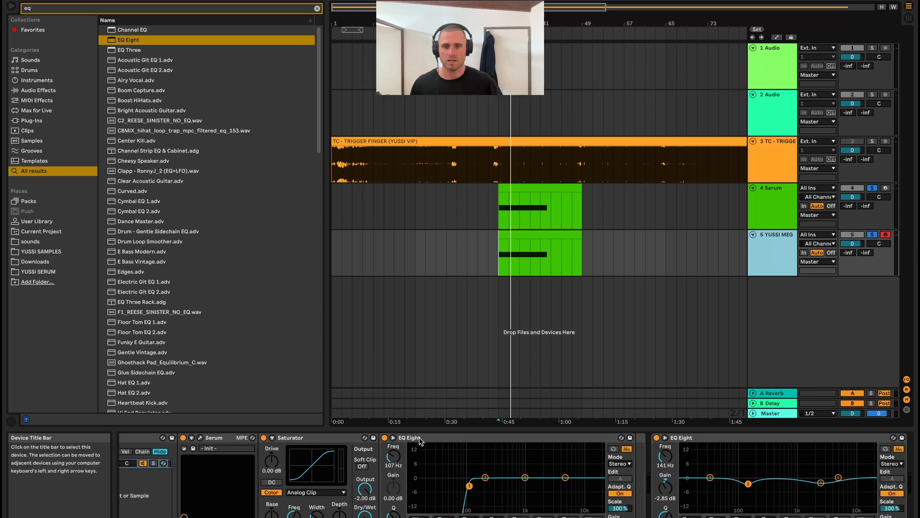
double_click(419, 437)
double_click(308, 438)
double_click(216, 439)
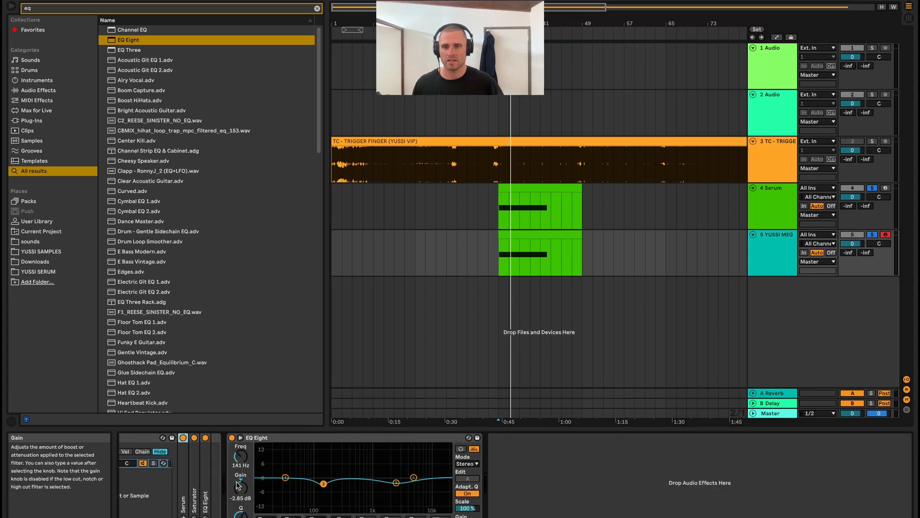
Step: Move the second EQ Eight into the rack's REESE chain and collapse it
click(352, 438)
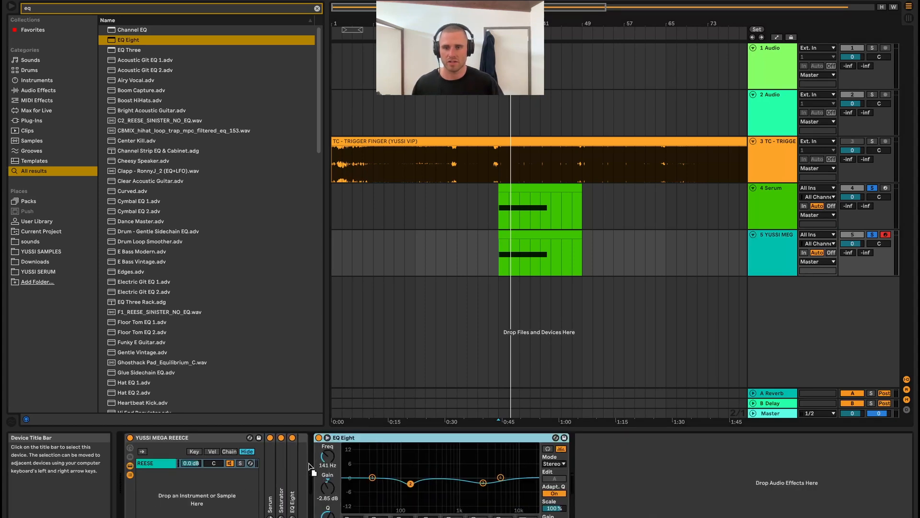
drag(310, 465, 307, 467)
click(151, 464)
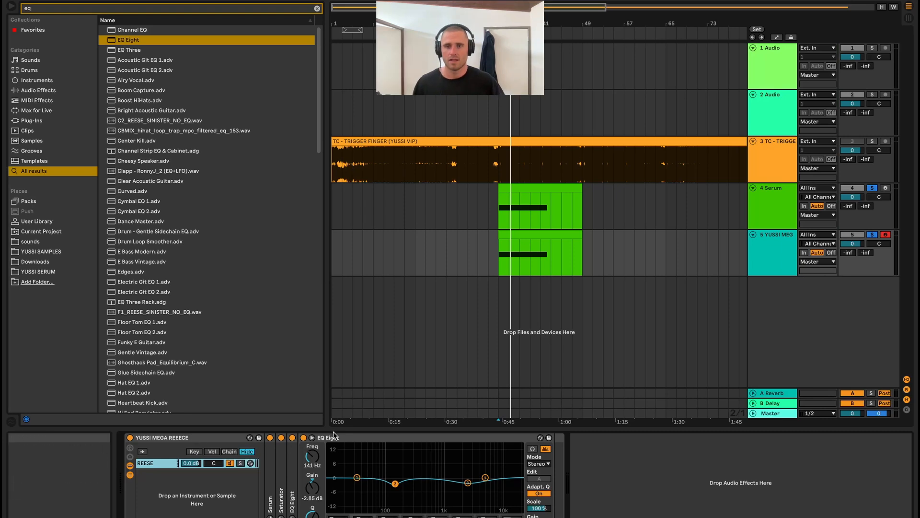
click(333, 434)
key(Delete)
Step: Copy the Serum device from track 4 into the YUSSI MEGA REEECE rack as a new chain
click(503, 204)
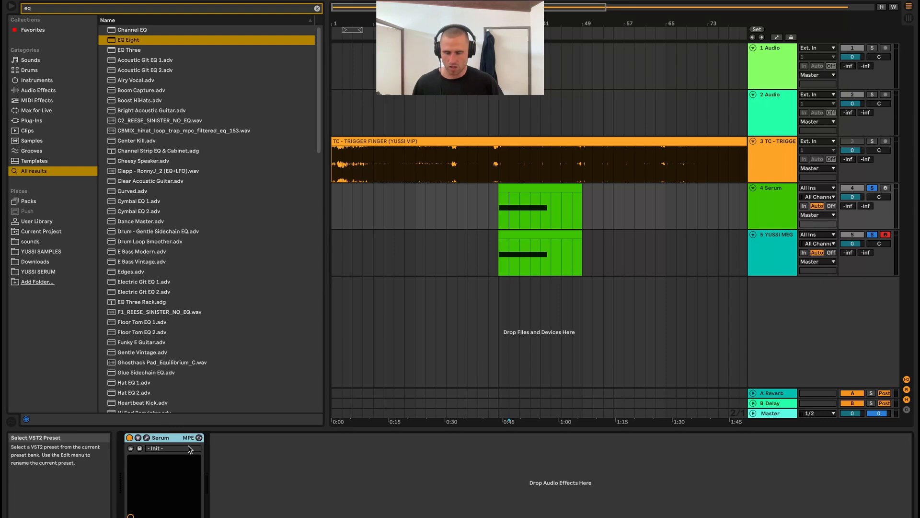
click(502, 264)
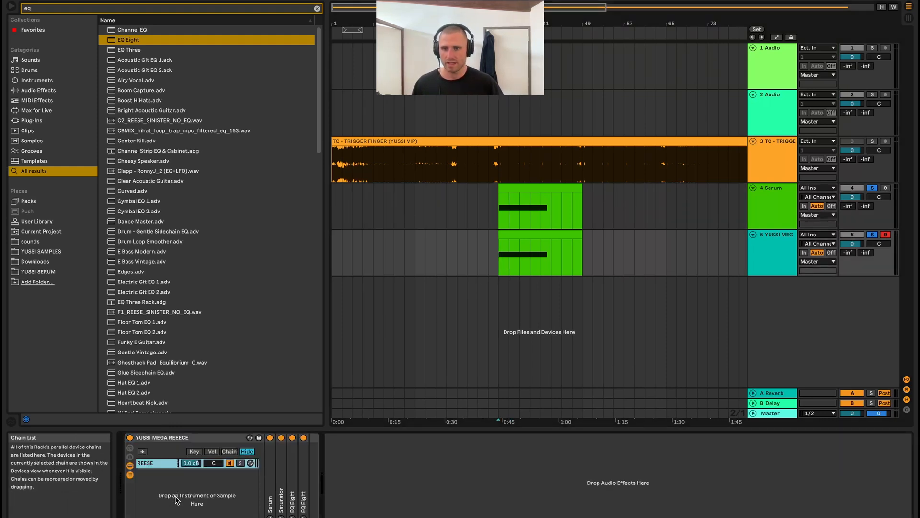
key(super+v)
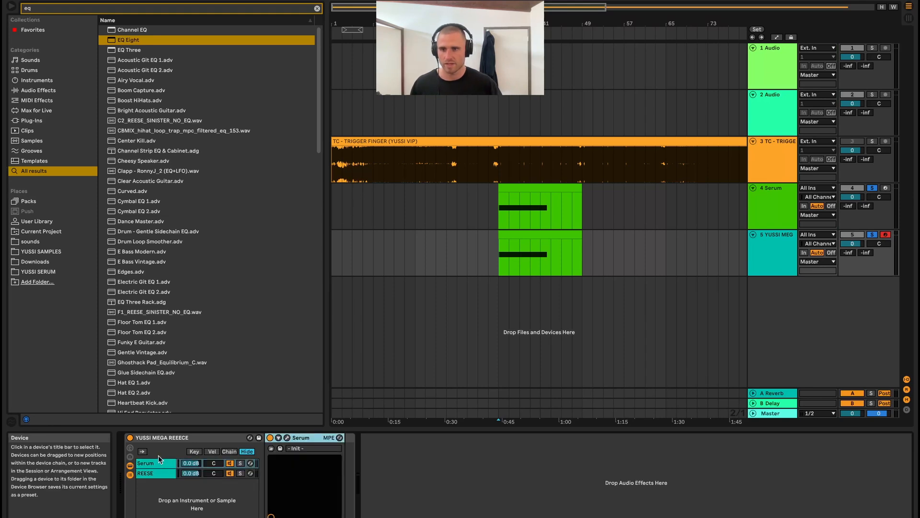
Step: Place the Serum chain below the REESE chain in the rack and rename it SUB
drag(157, 463, 154, 478)
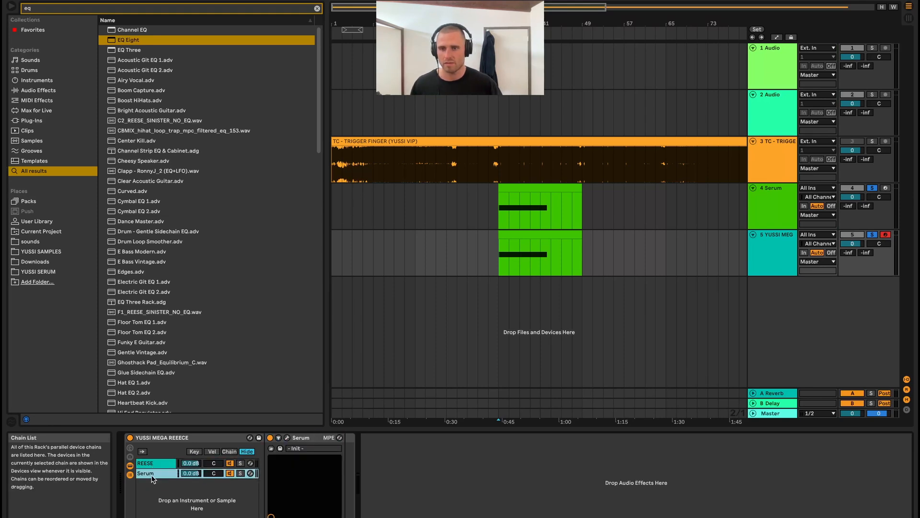
double_click(152, 475)
click(161, 475)
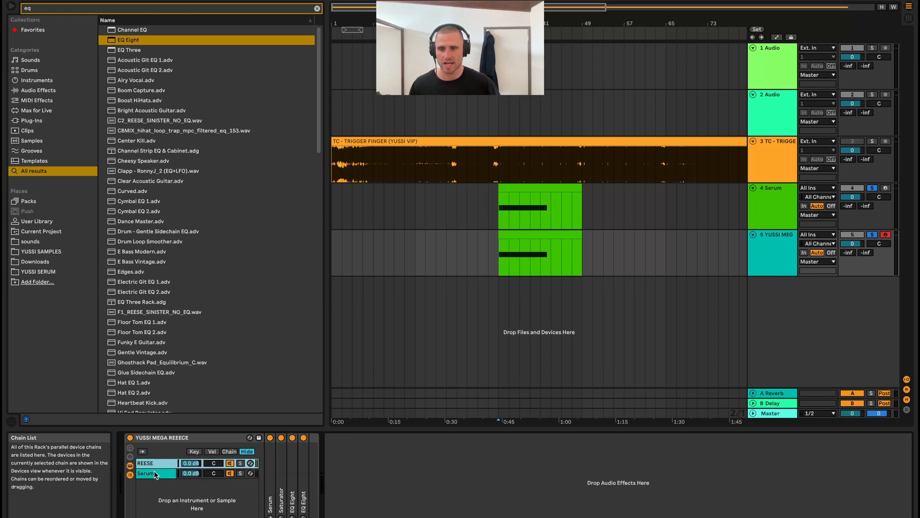
click(155, 472)
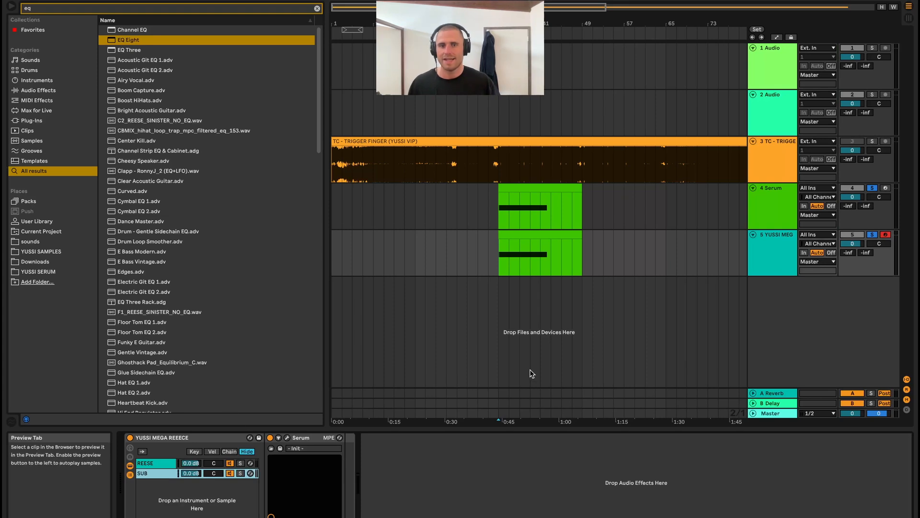
Step: Inspect the MIDI notes of the reese and Serum clips, and return to the reese track's device view
double_click(527, 234)
click(375, 411)
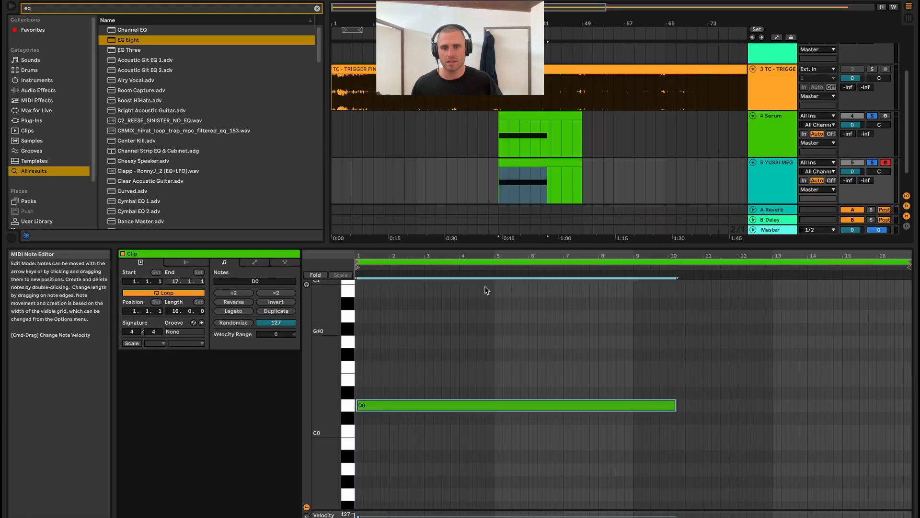
click(515, 115)
click(377, 397)
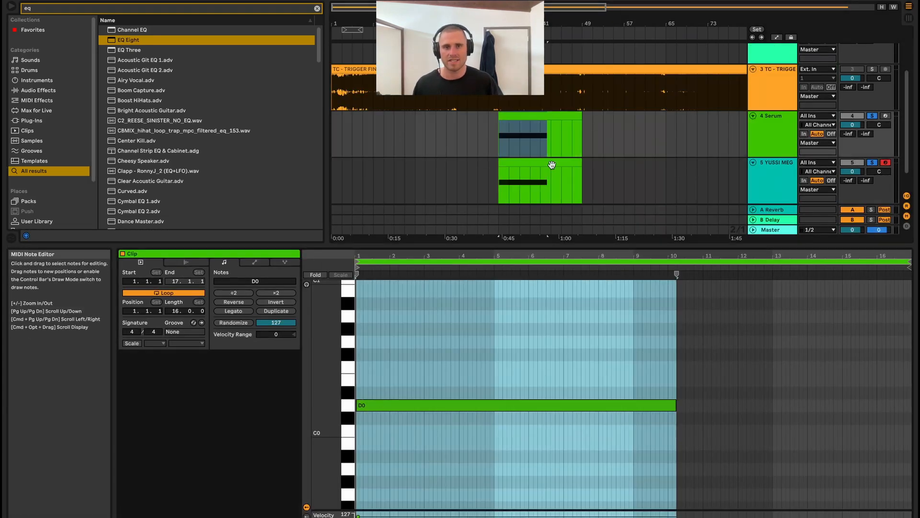
key(shift+Tab)
click(497, 254)
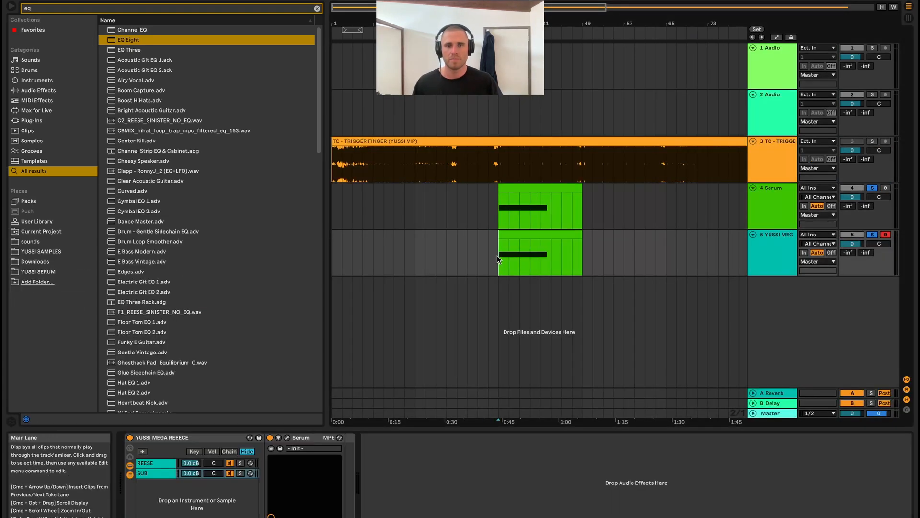
Step: Turn off solo on the Serum and YUSSI MEGA REEECE tracks, mute track 4 Serum, and play the rack
click(873, 188)
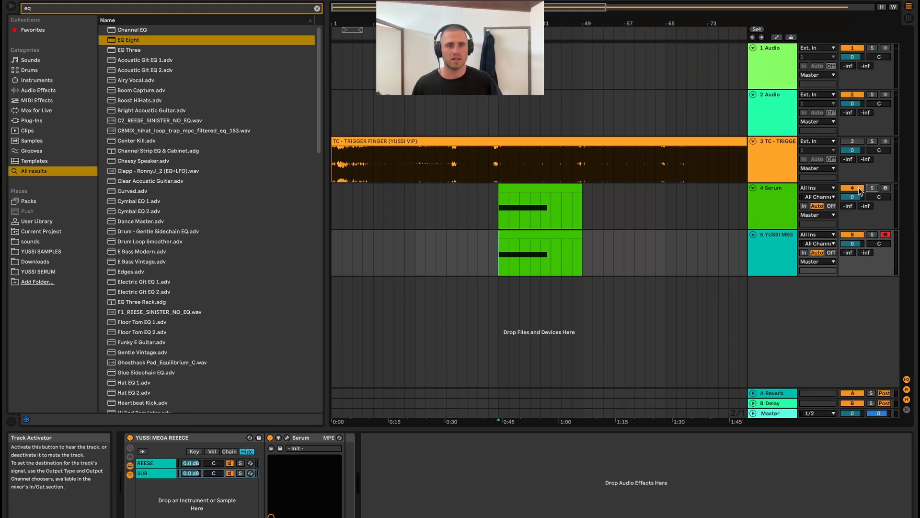
click(860, 189)
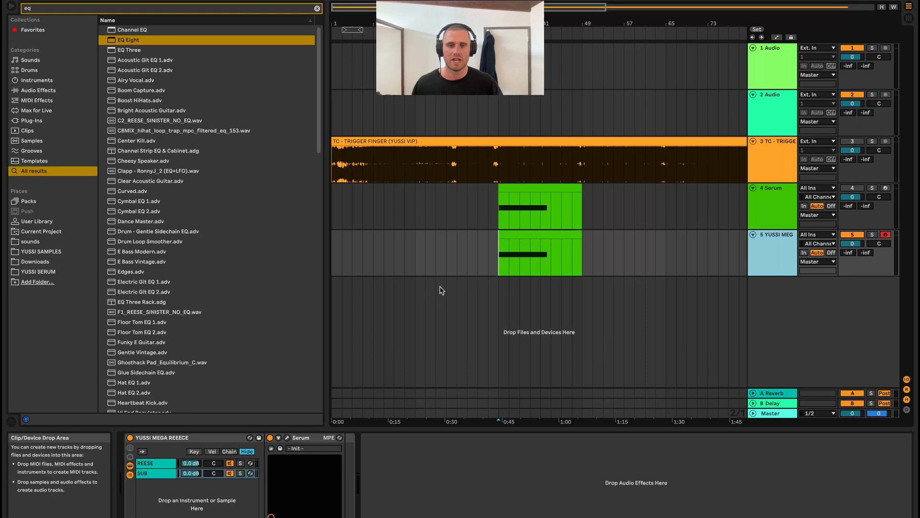
key(space)
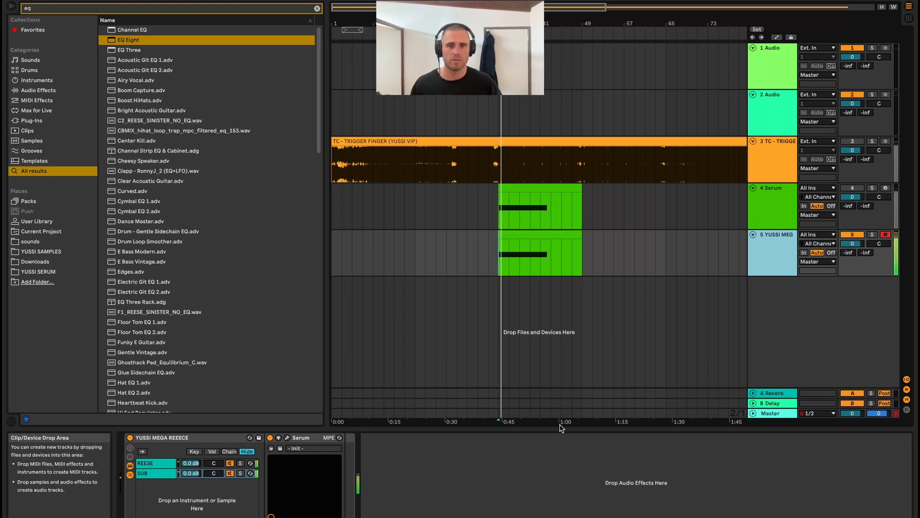
Step: Open SPAN from the Master track and compare the rack's REESE and SUB chains by toggling their activators during playback
click(771, 414)
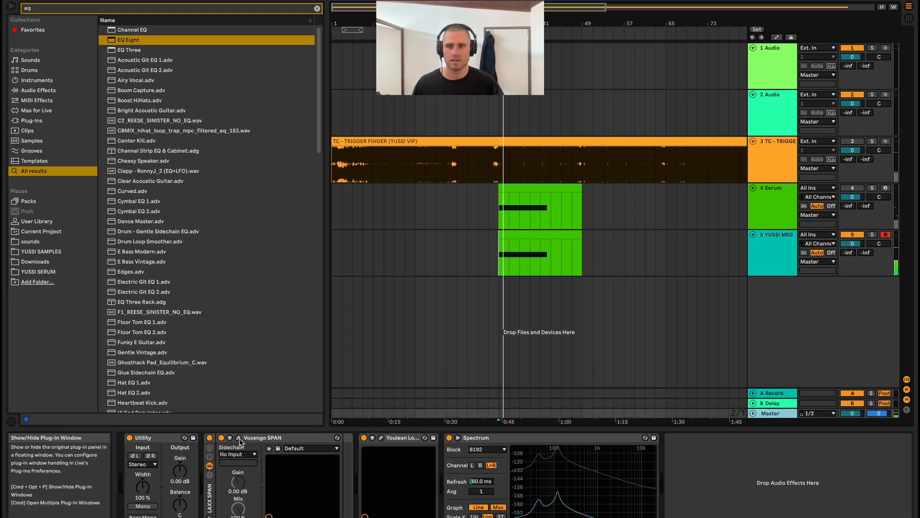
click(239, 437)
click(767, 249)
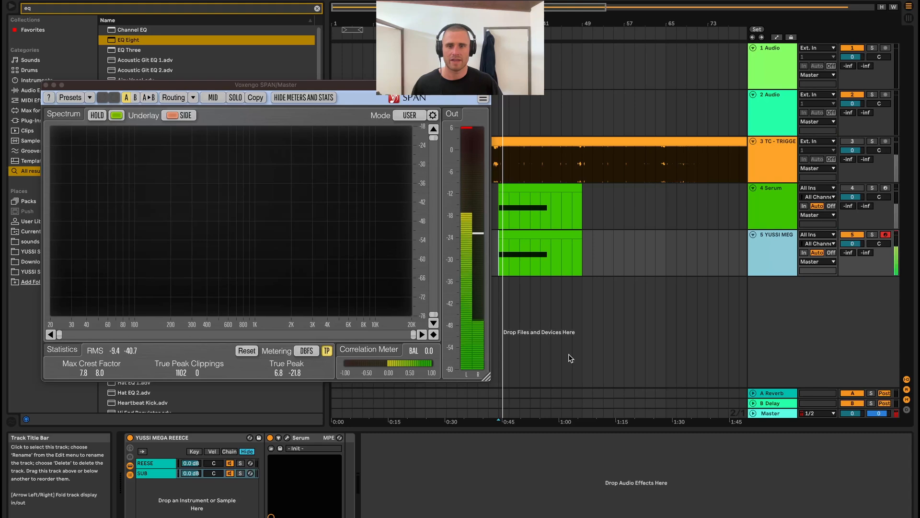
click(229, 464)
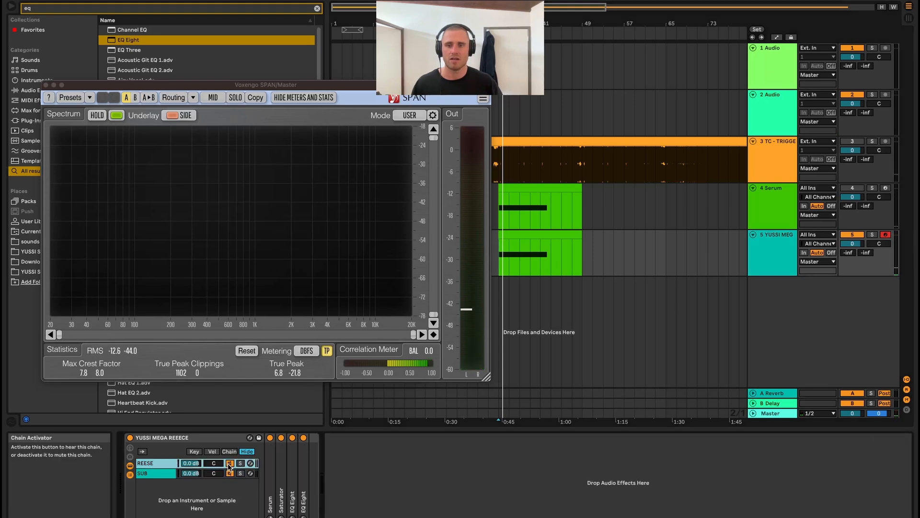
click(229, 474)
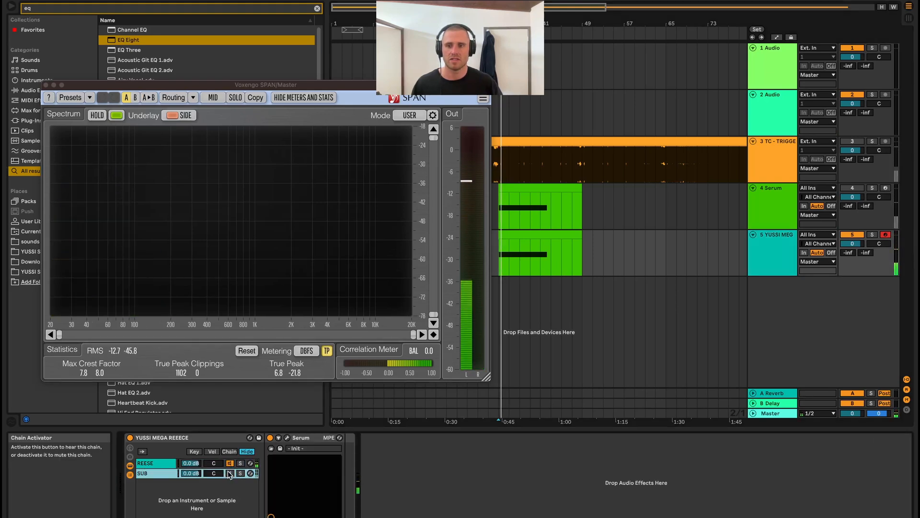
click(229, 473)
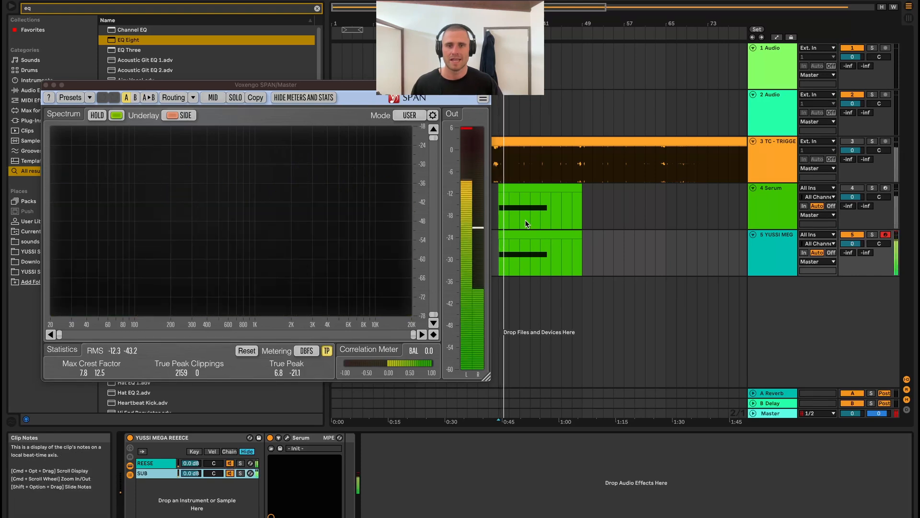
Step: Close SPAN, shorten the reese clip's D0 note to one bar, and add one-bar notes G0, E0 and A#0 in bars 2 to 4
double_click(528, 242)
click(45, 84)
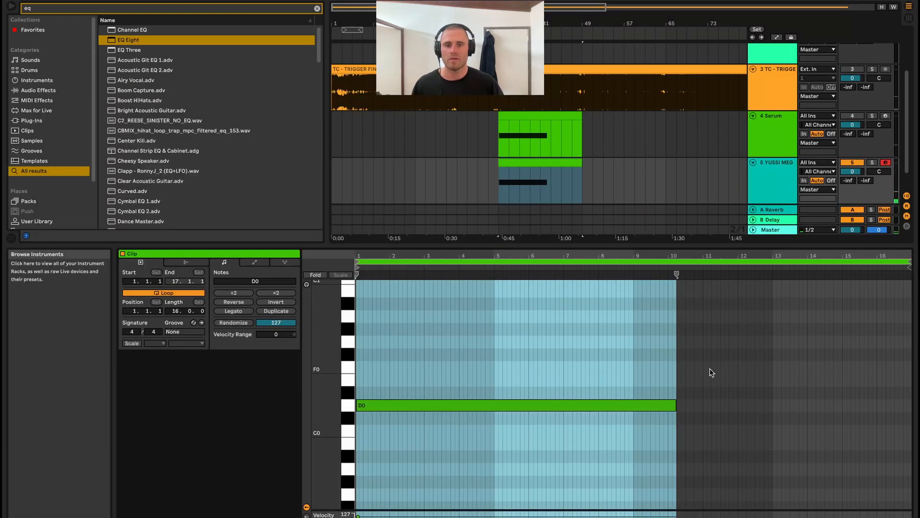
click(676, 406)
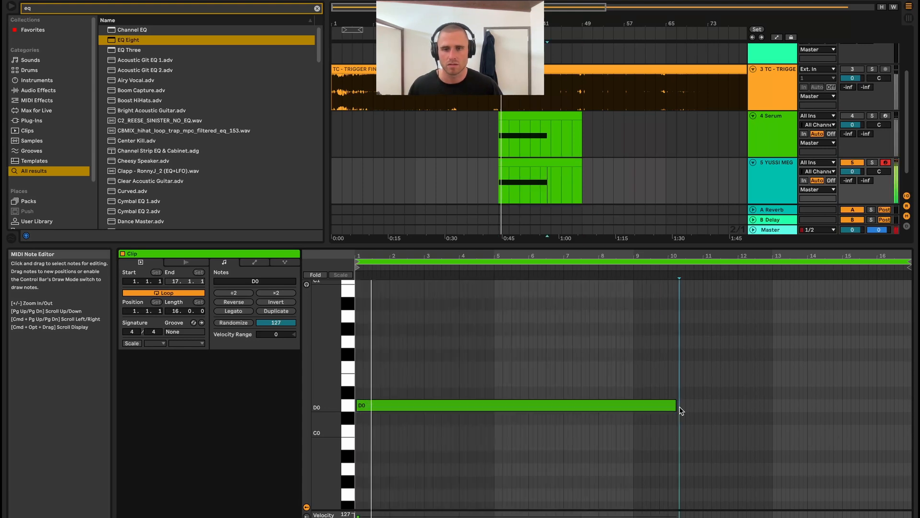
key(space)
drag(674, 406, 394, 341)
double_click(394, 405)
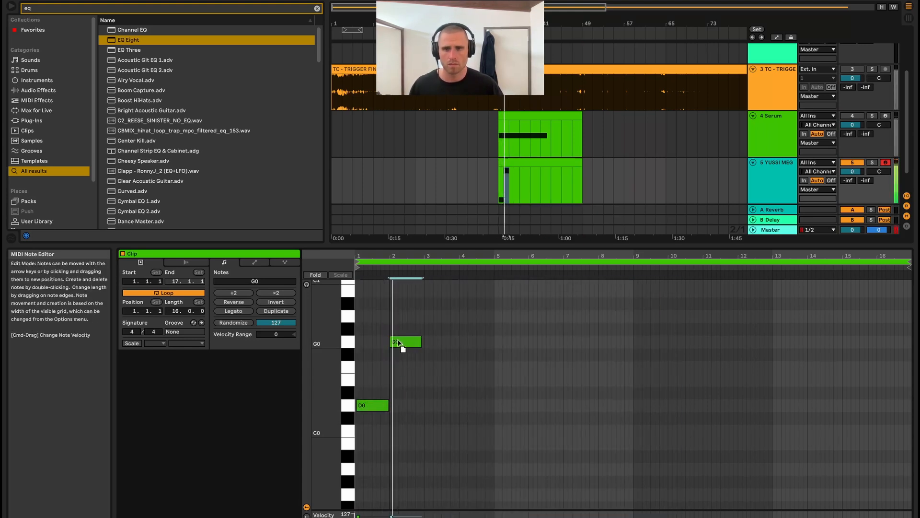
double_click(433, 379)
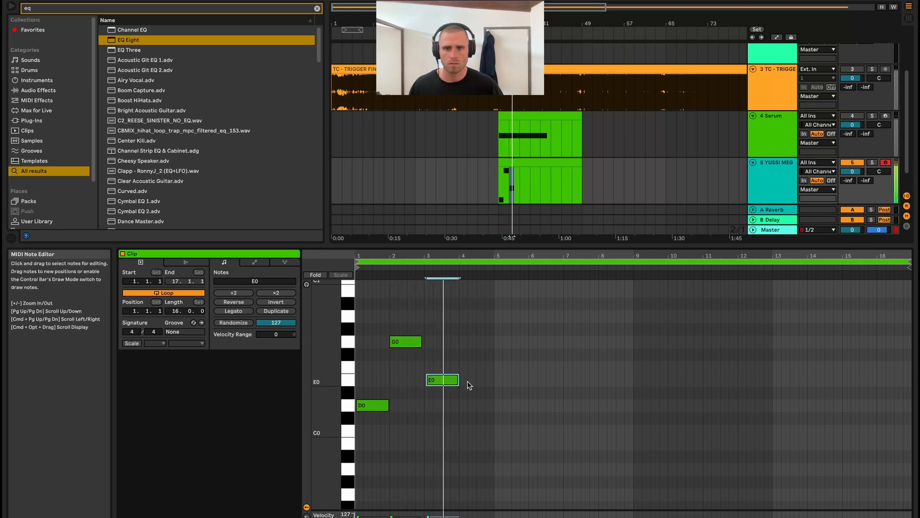
double_click(470, 317)
drag(470, 317, 470, 304)
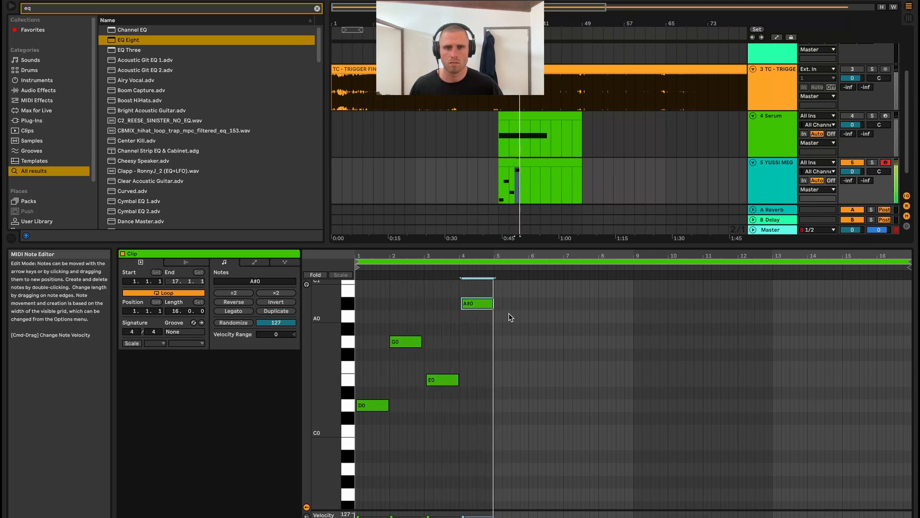
key(shift+Tab)
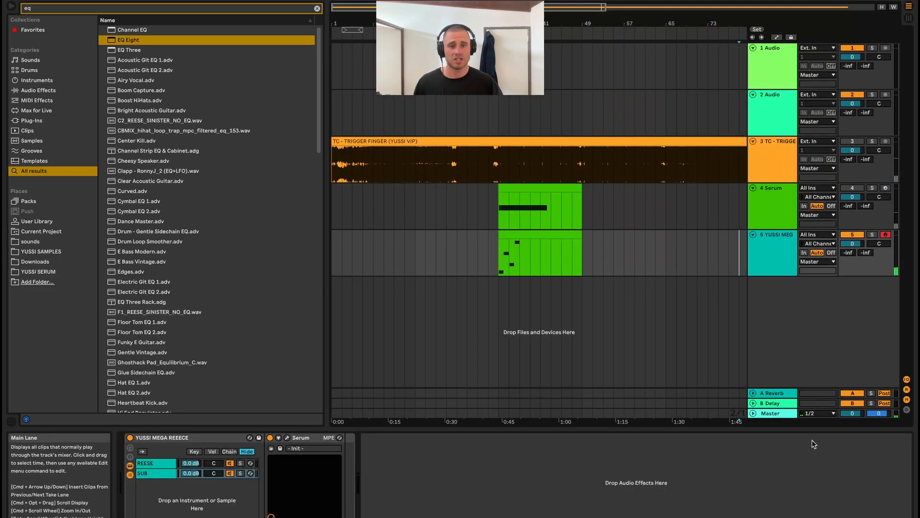
click(778, 414)
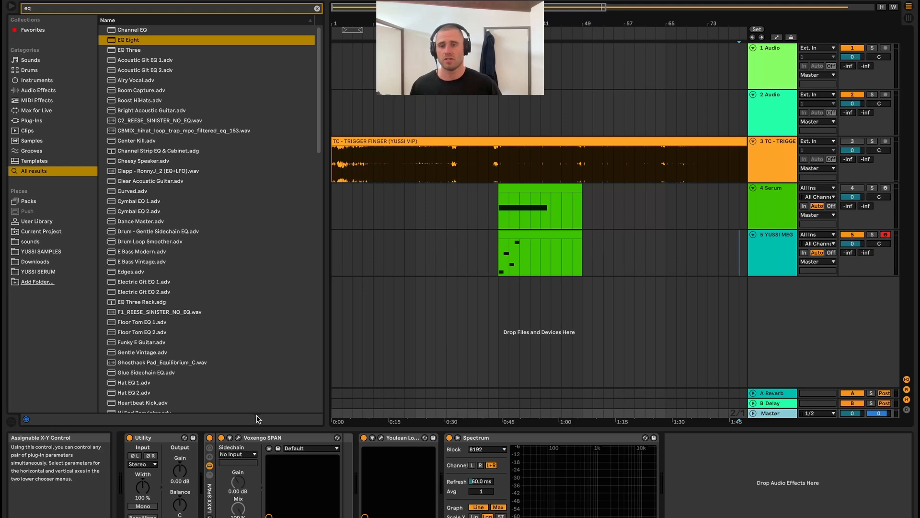
click(239, 438)
click(503, 260)
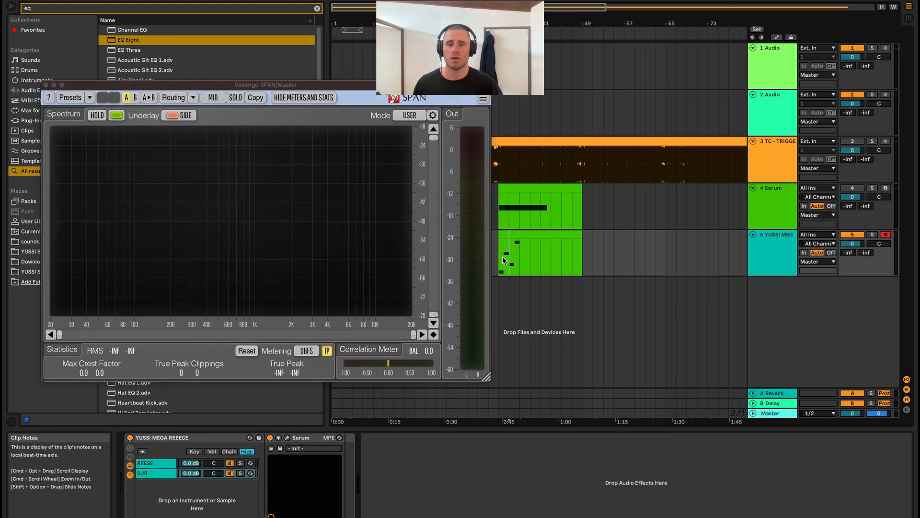
click(46, 87)
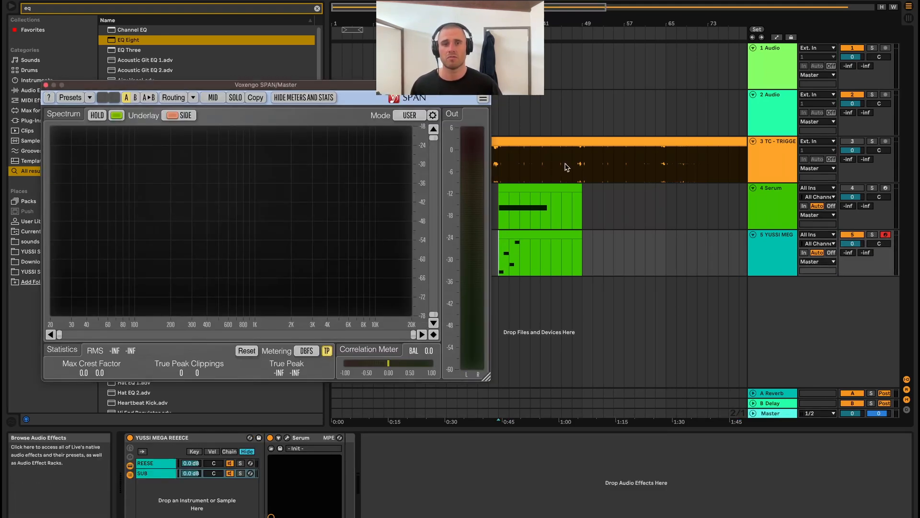
click(46, 85)
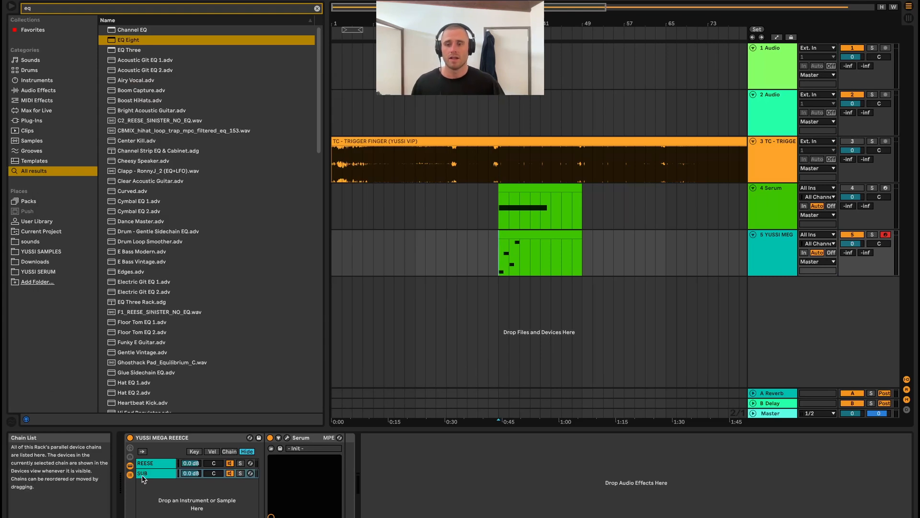
Step: Inspect the SUB chain's Serum, including the OSC A wavetable editor and the effects page, and close the plug-in
click(287, 438)
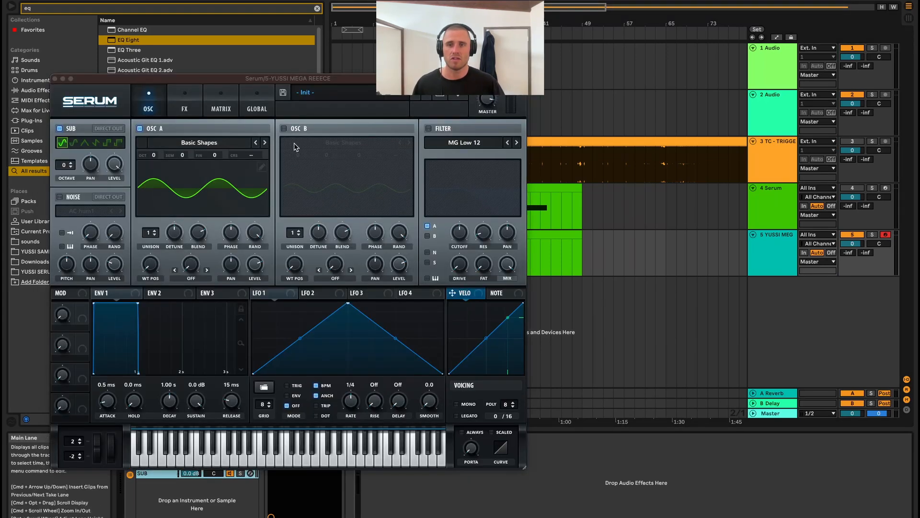
click(262, 167)
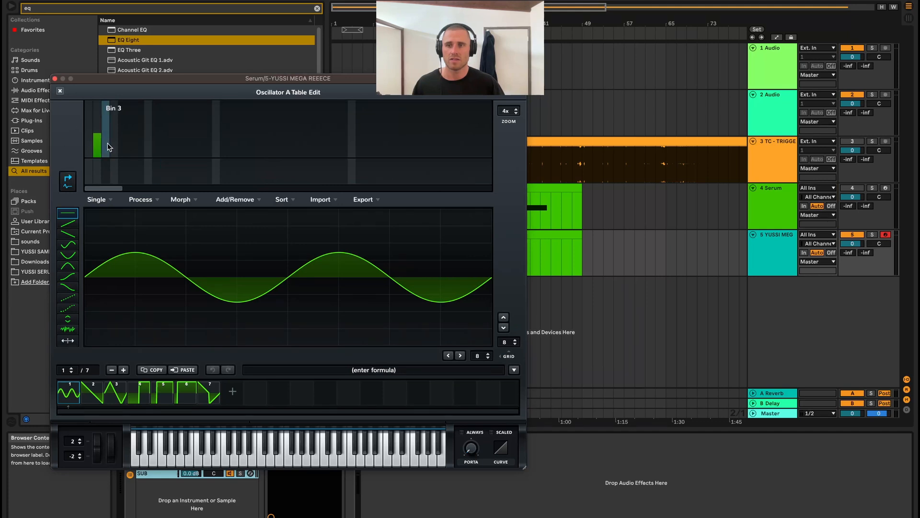
click(61, 92)
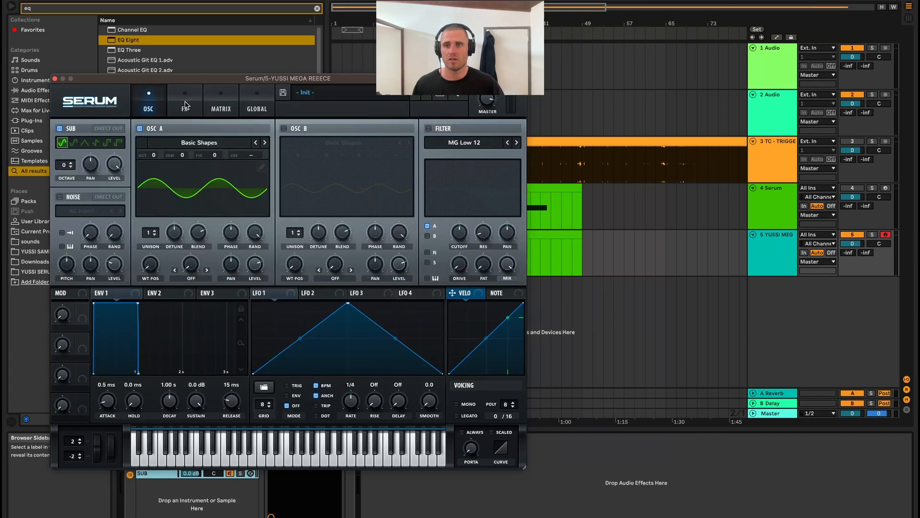
click(178, 110)
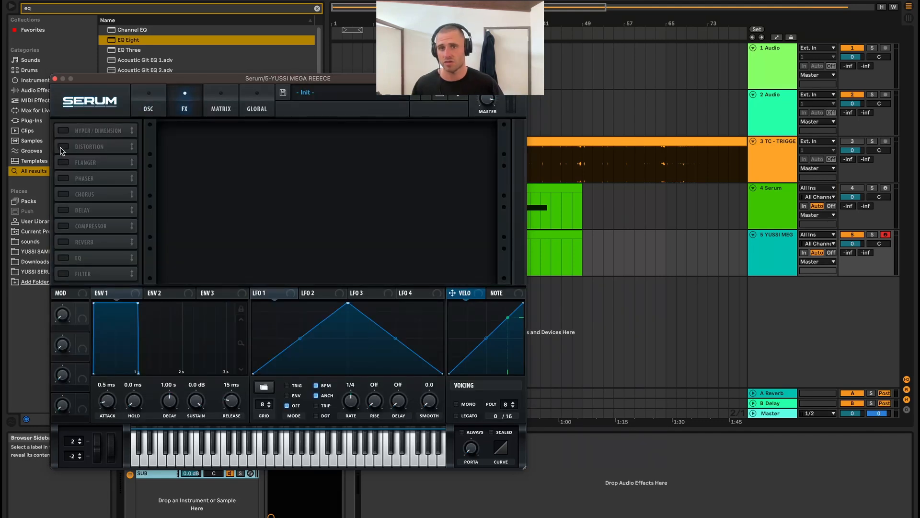
click(153, 103)
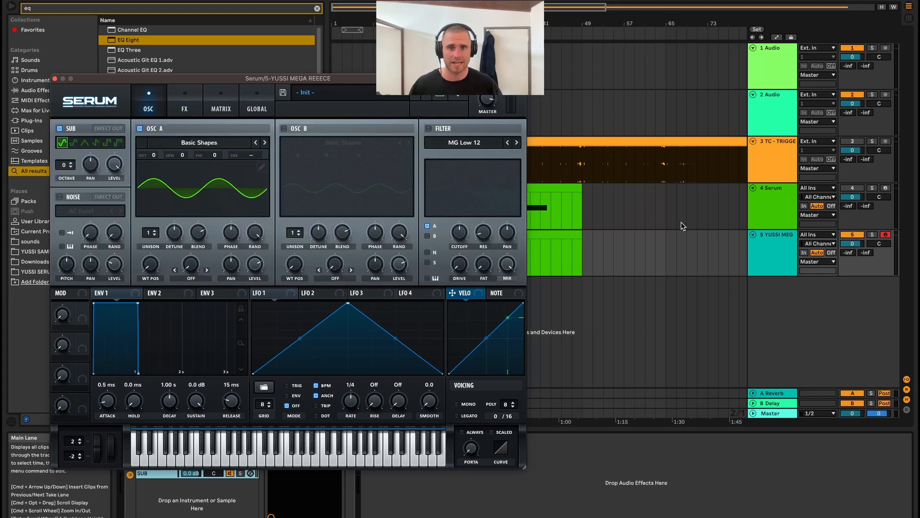
click(184, 107)
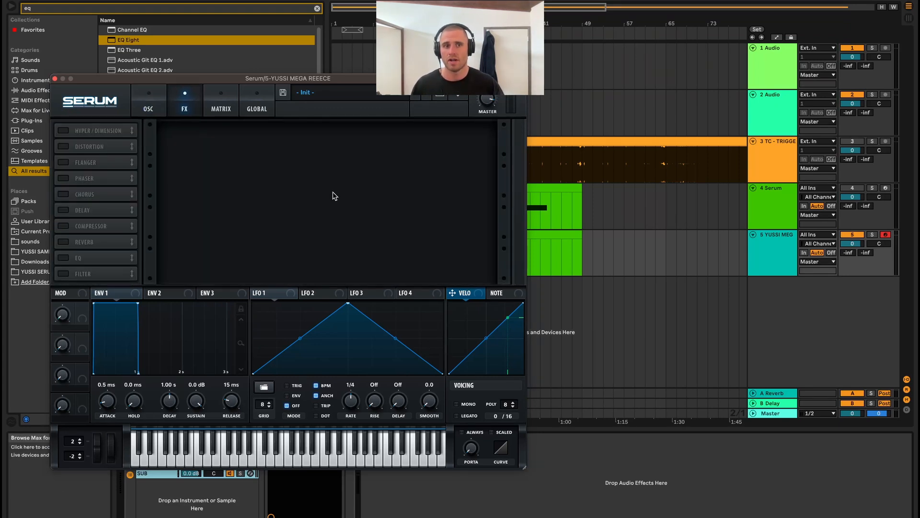
click(55, 78)
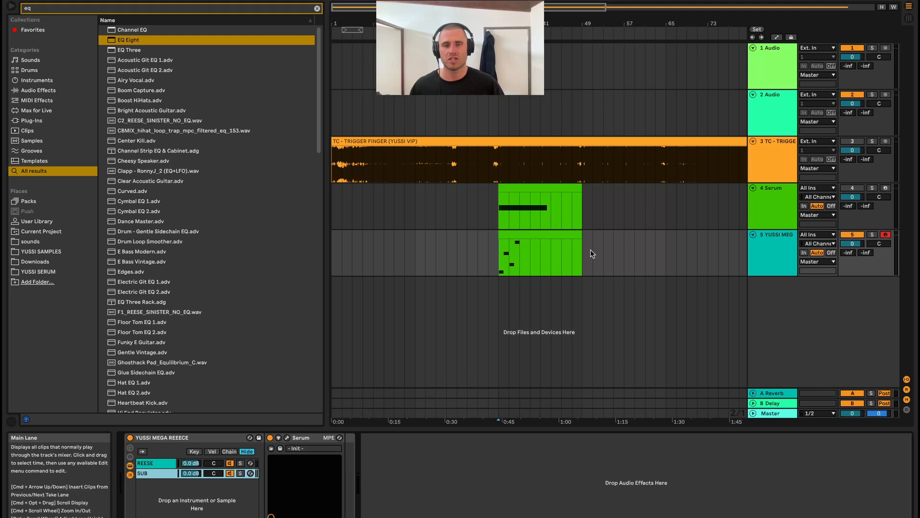
Step: Place the playback start at the beginning of the clips and check the note in track 4's Serum clip
click(499, 215)
click(488, 263)
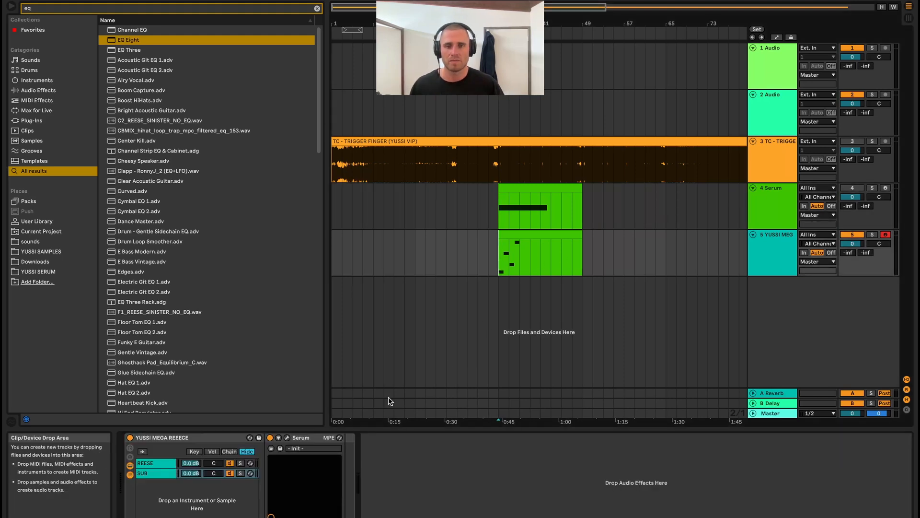
click(499, 249)
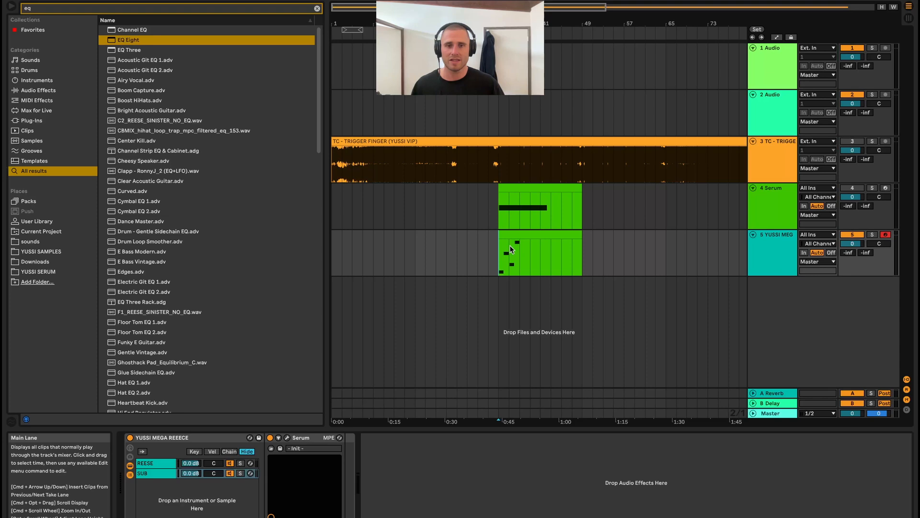
double_click(528, 189)
click(376, 407)
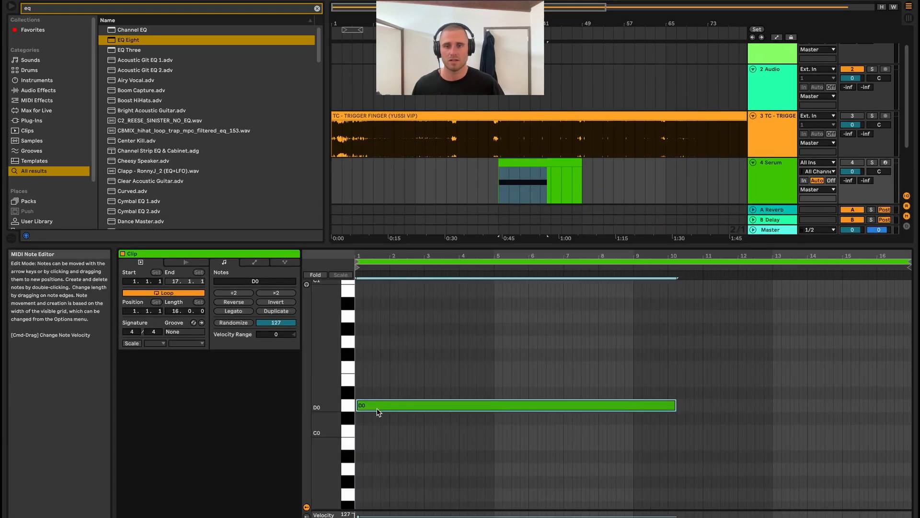
key(shift+Tab)
Step: Delete the G0, E0 and A#0 notes from the reese clip, extend D0 to just past bar 8, and play track 5 soloed
double_click(507, 244)
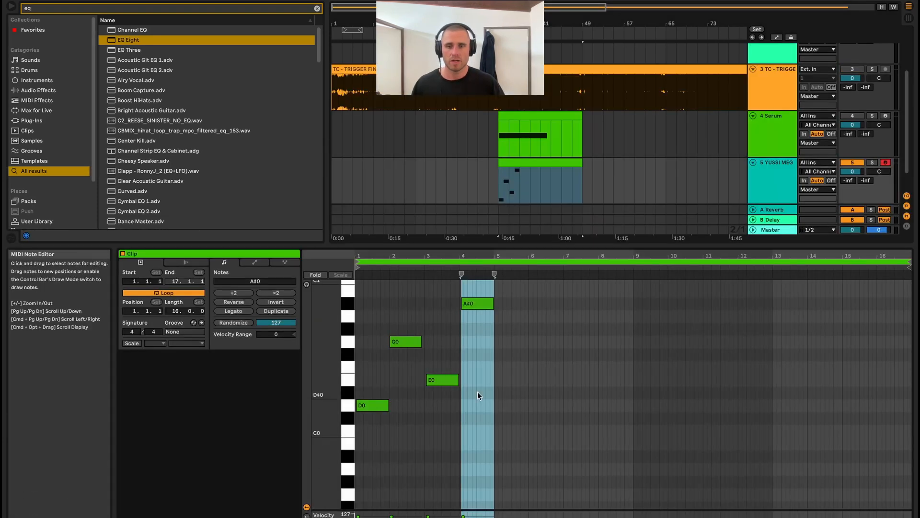
drag(406, 288, 543, 416)
key(Delete)
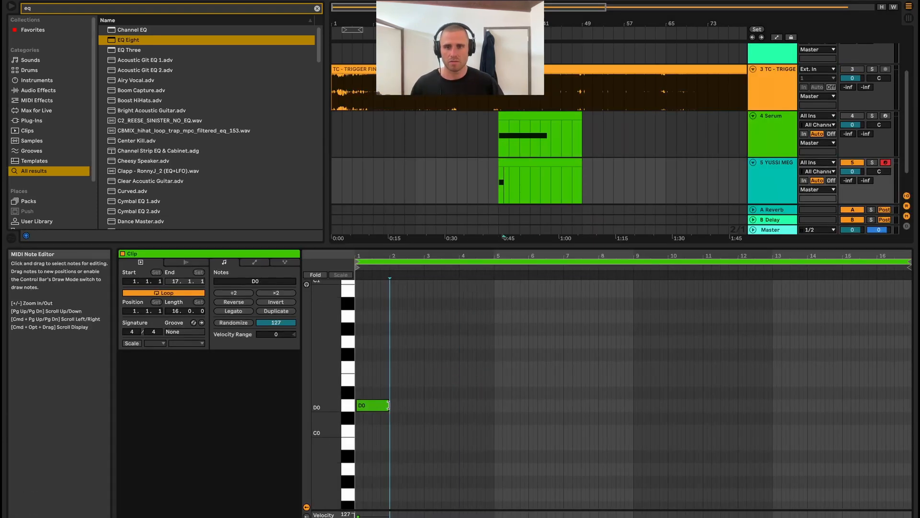
drag(388, 405, 605, 405)
key(space)
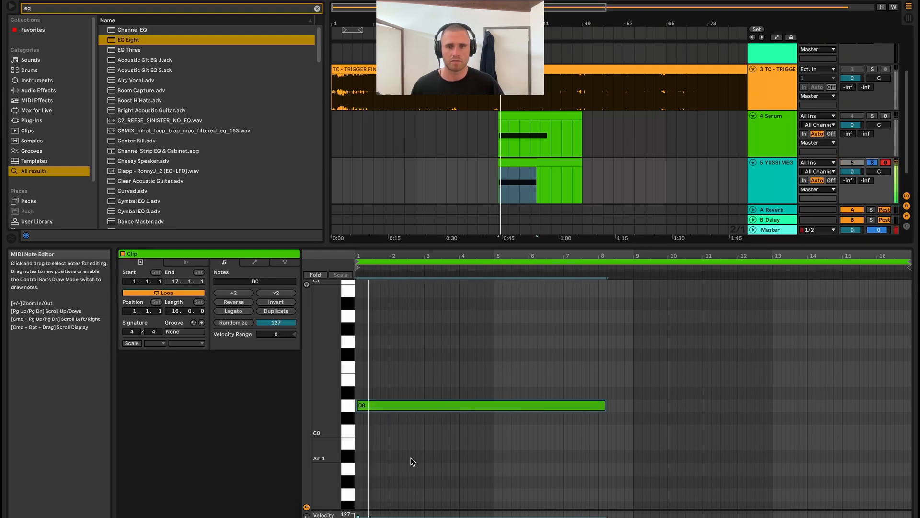
key(space)
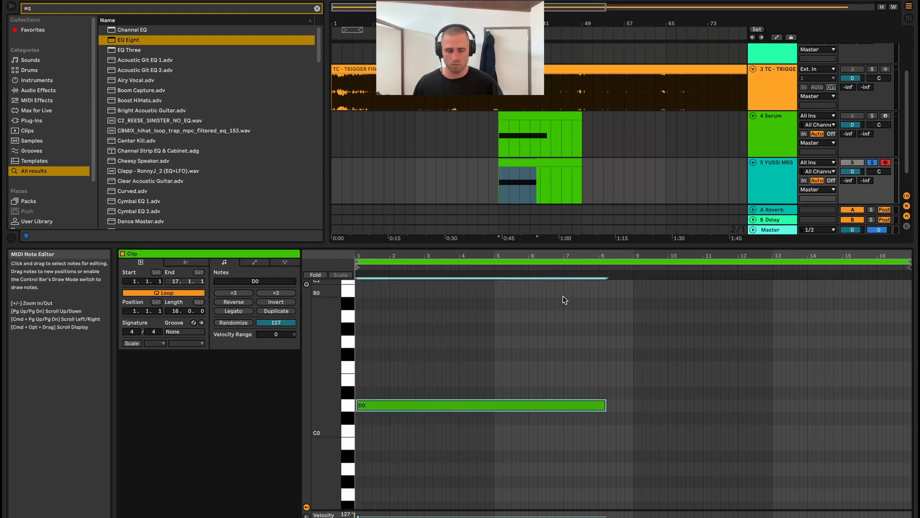
Step: Return to the reese track's device view and delete the SUB chain from the YUSSI MEGA REEECE rack
key(shift+Up)
key(shift+Tab)
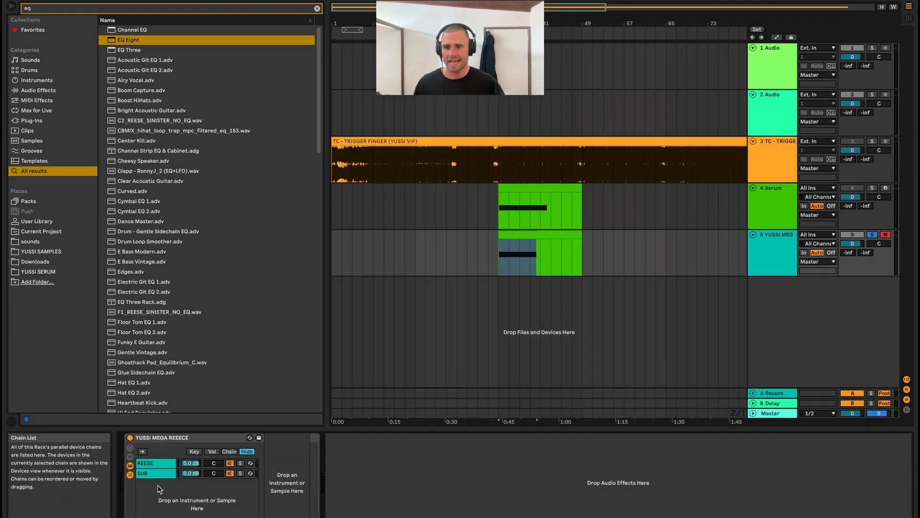
click(154, 473)
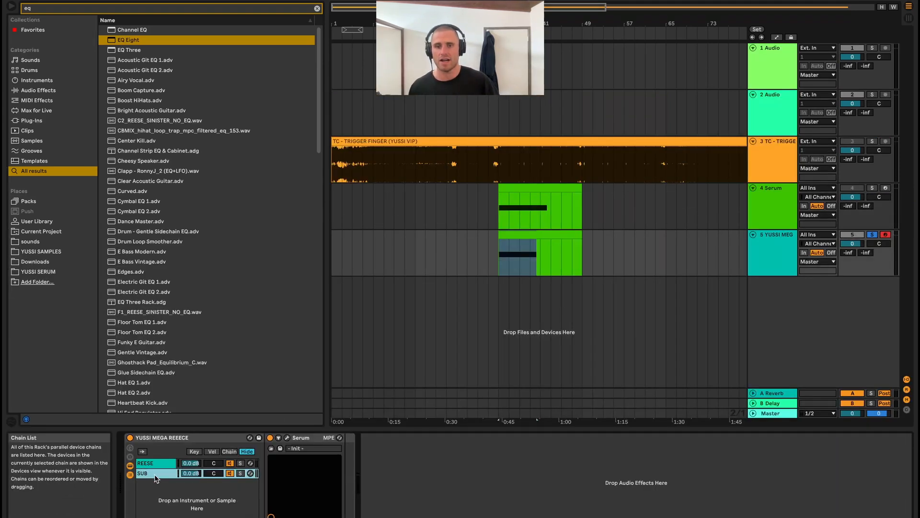
key(Delete)
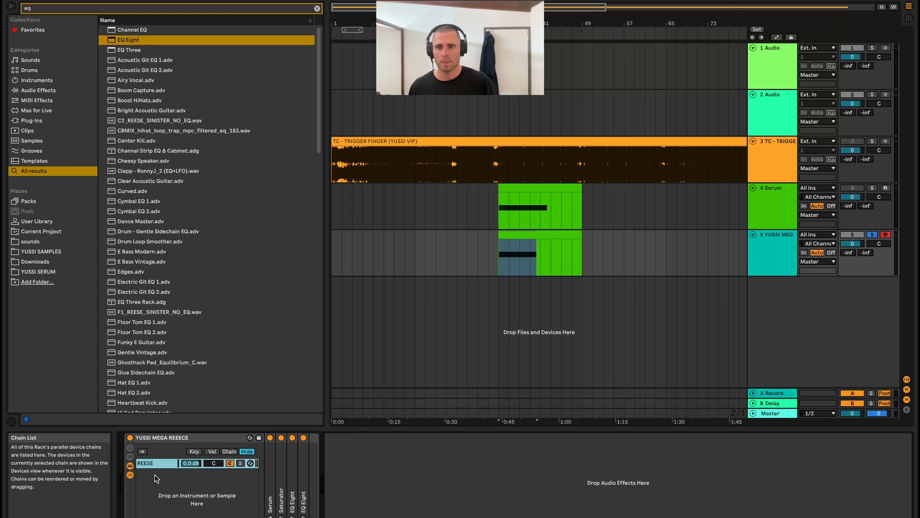
Step: Solo tracks 4 and 5 together, open SPAN on the Master track, and examine the combined low-end spectrum during repeated playback
key(space)
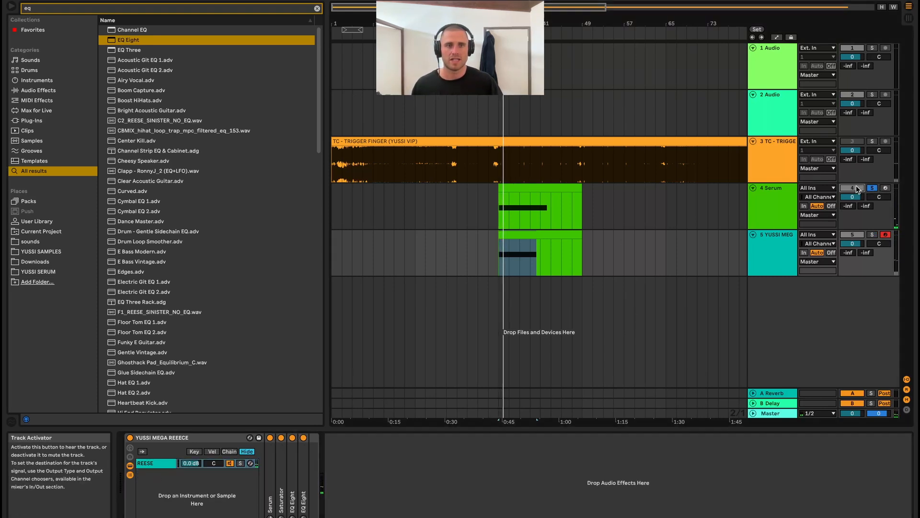
key(space)
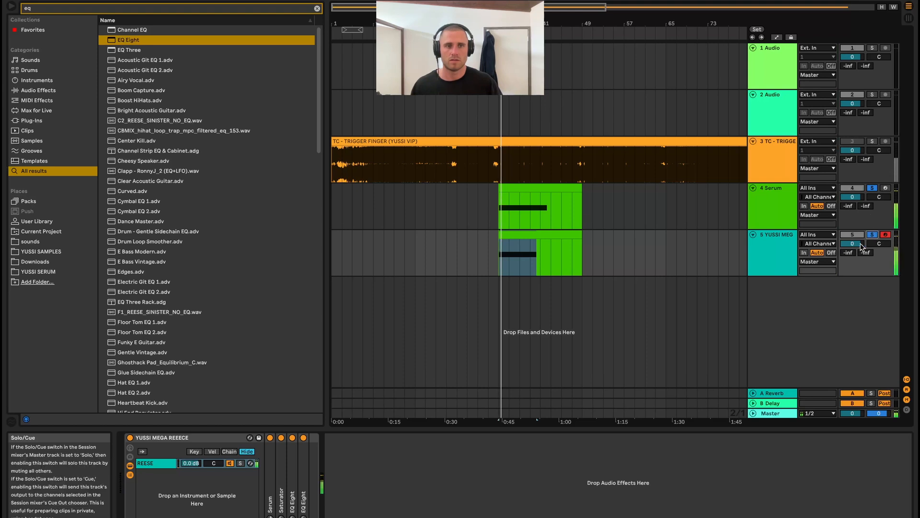
click(779, 414)
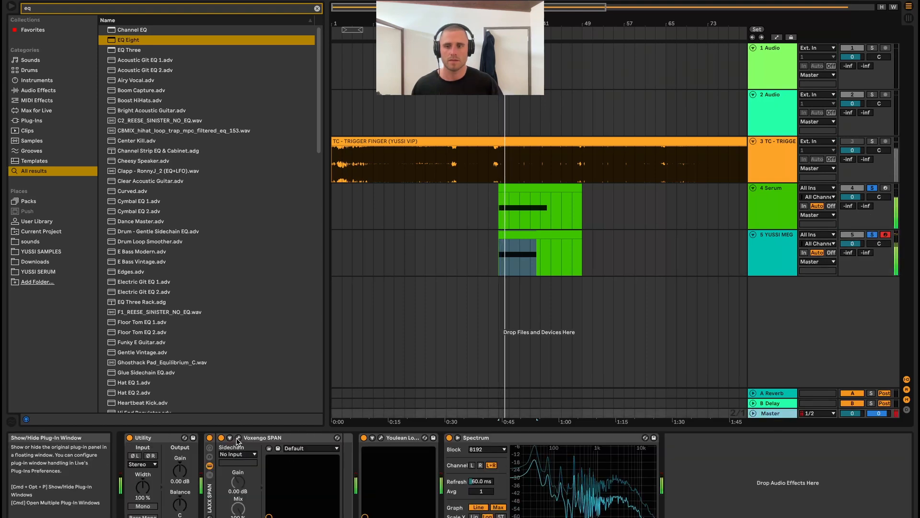
click(238, 438)
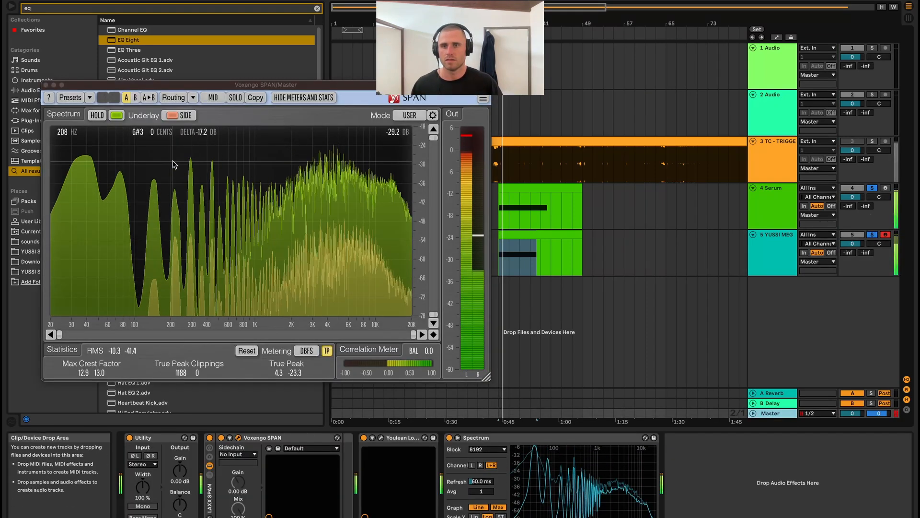
click(175, 160)
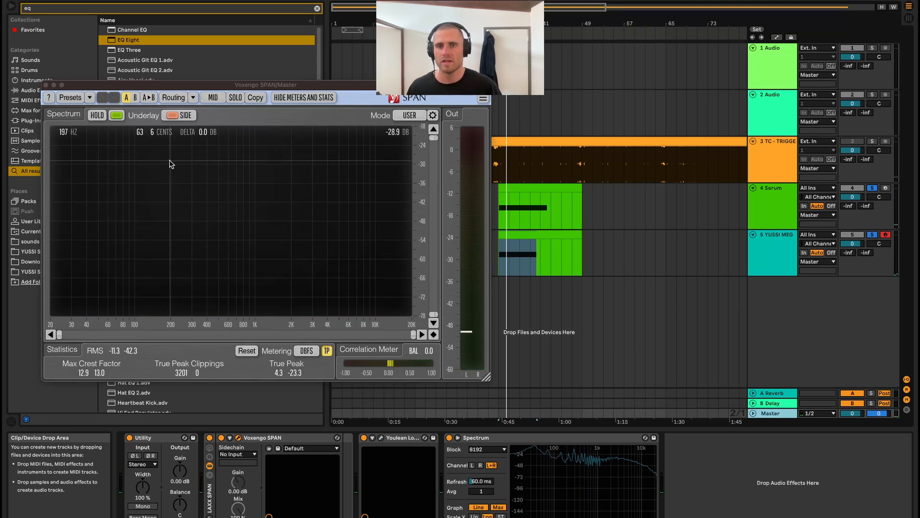
key(space)
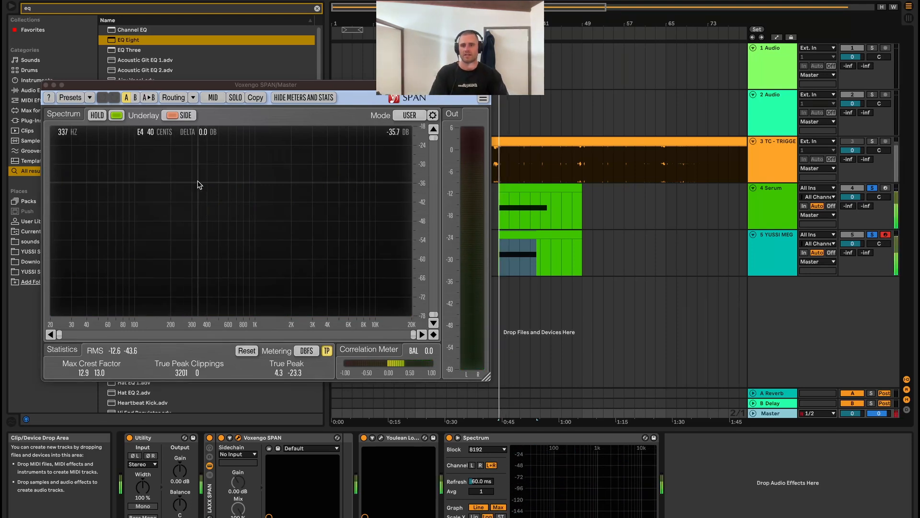
key(space)
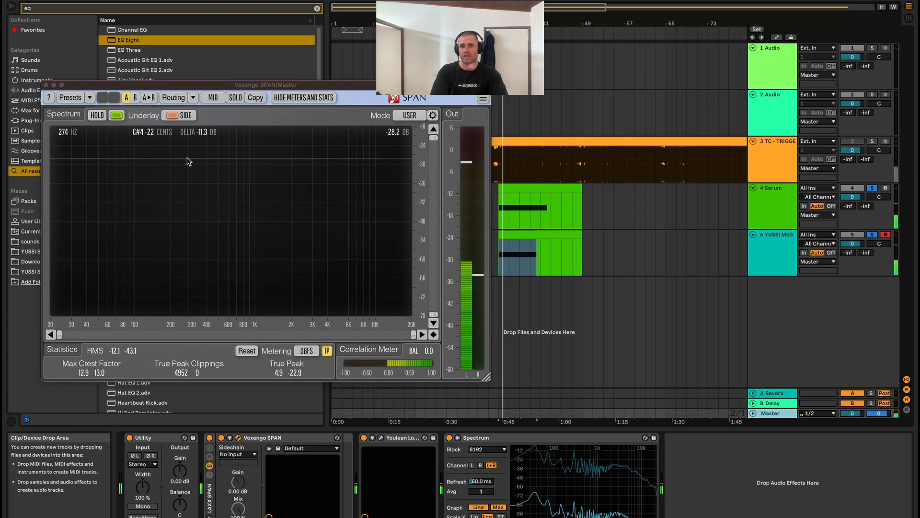
key(space)
key(space)
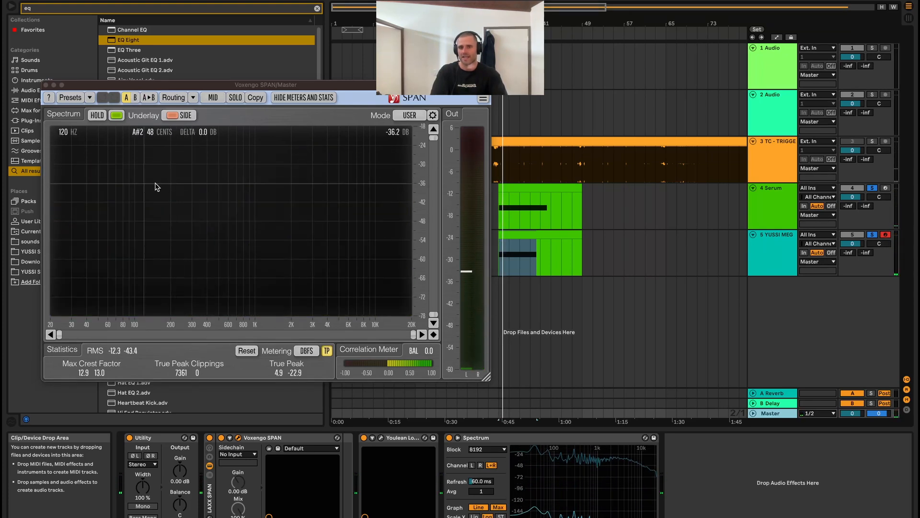
key(space)
key(space)
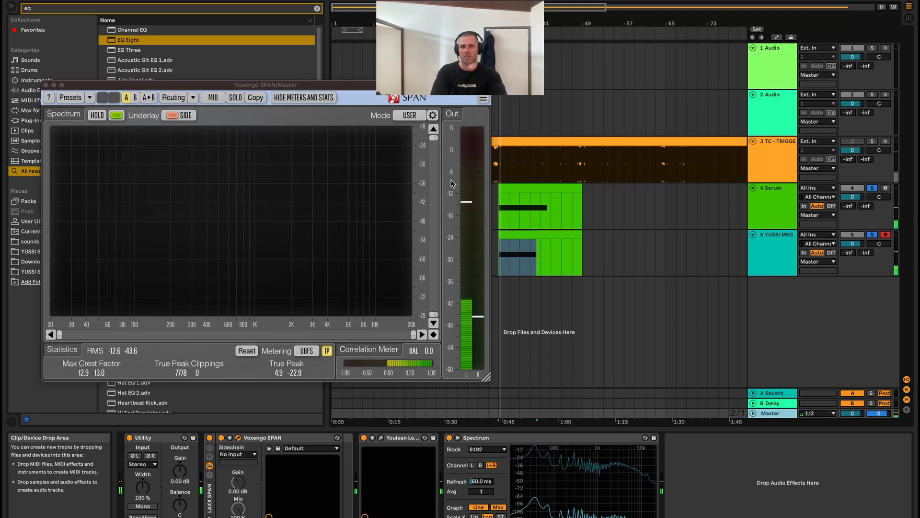
Step: Place the playback start at the beginning of the clips and play only the Serum sub on track 4 soloed
click(502, 258)
click(503, 218)
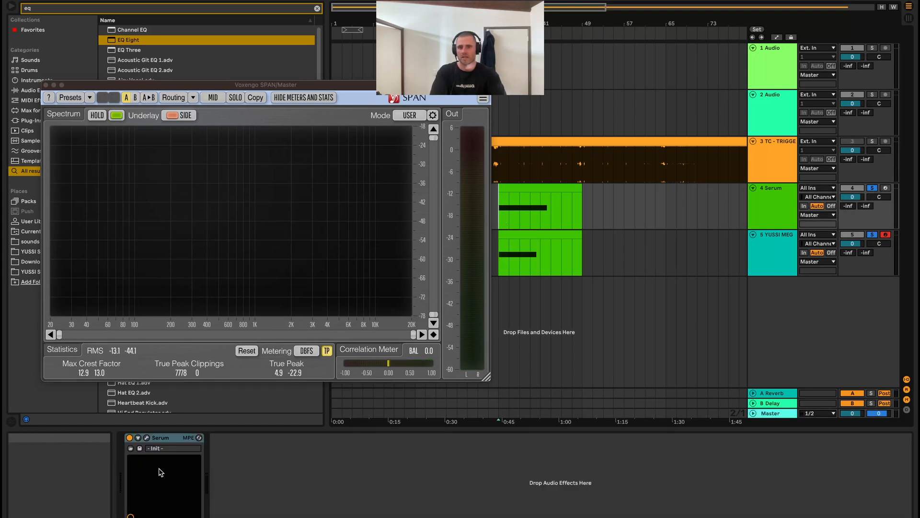
click(493, 237)
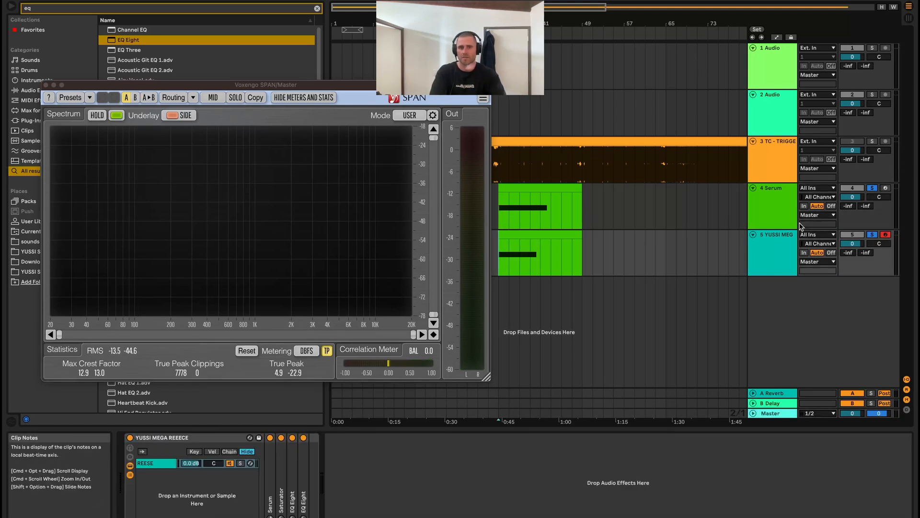
click(871, 189)
key(space)
click(503, 212)
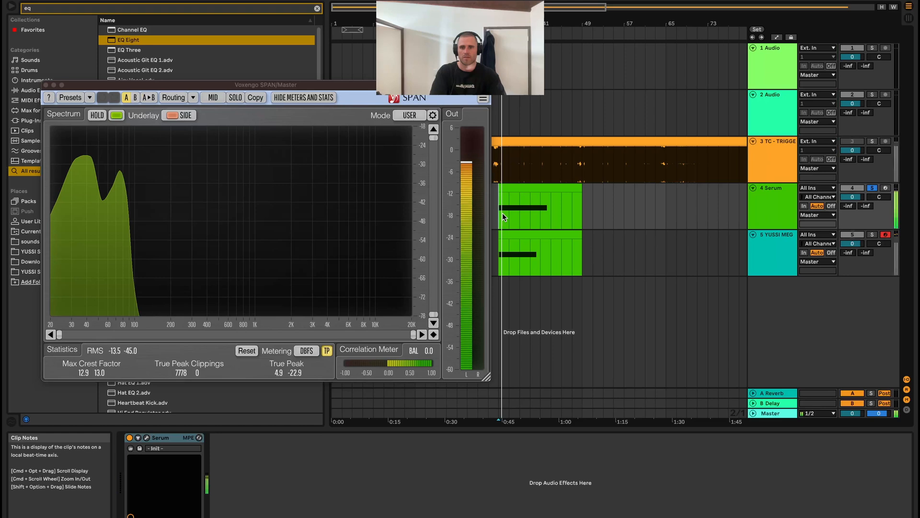
Step: Turn on OSC B in track 4's Serum with a third-harmonic sine, checked in its wavetable editor, and play the soloed sub
click(146, 437)
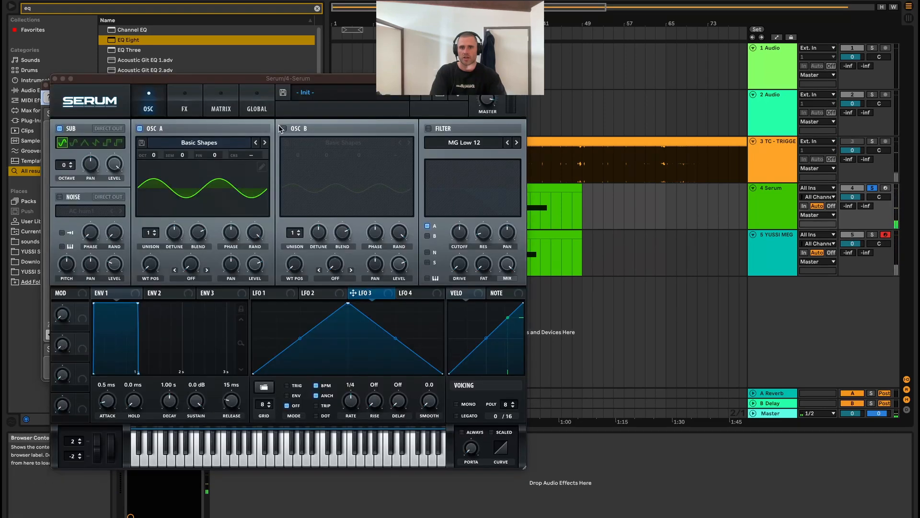
click(406, 165)
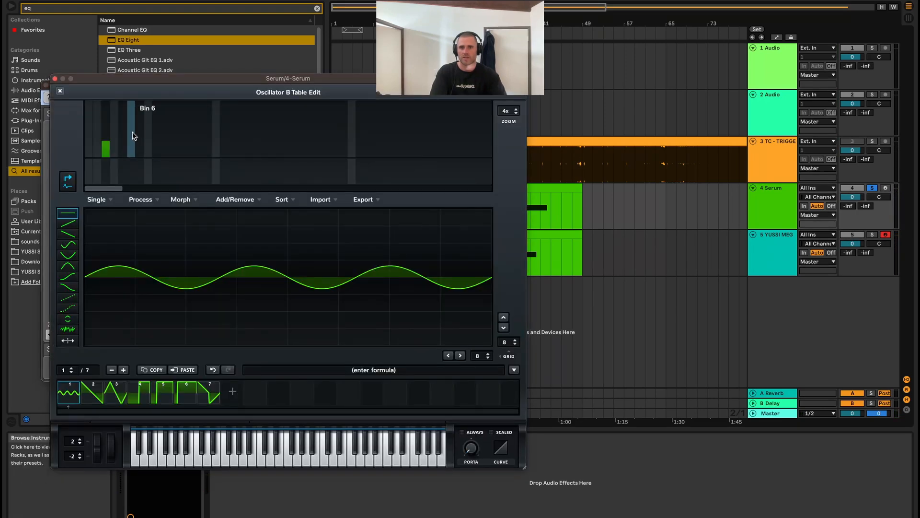
click(61, 91)
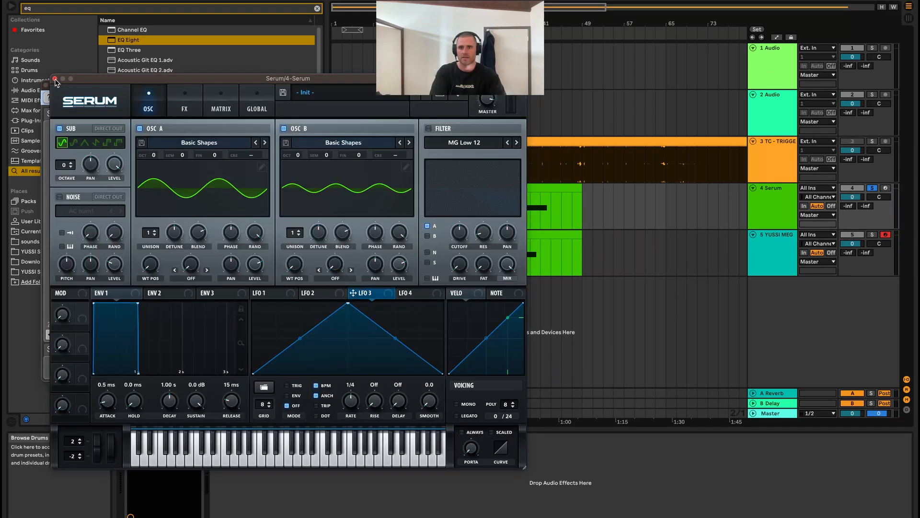
click(55, 79)
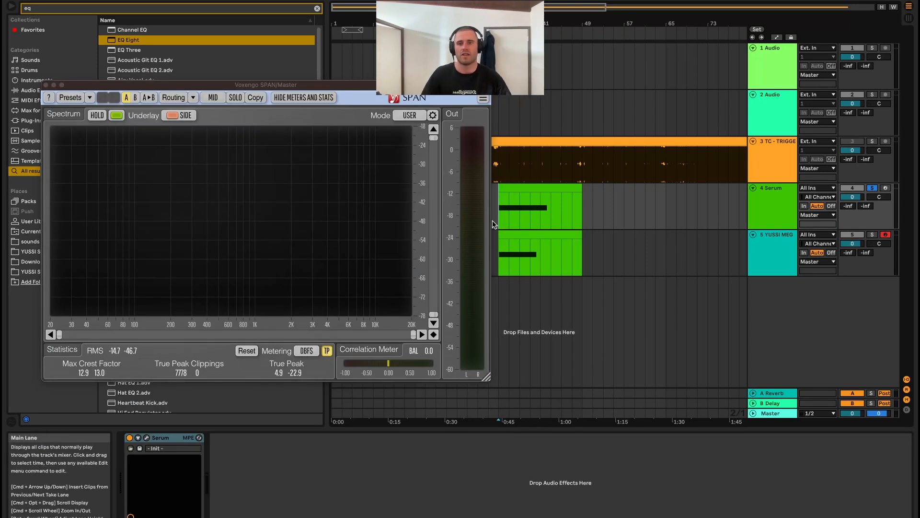
key(space)
key(space)
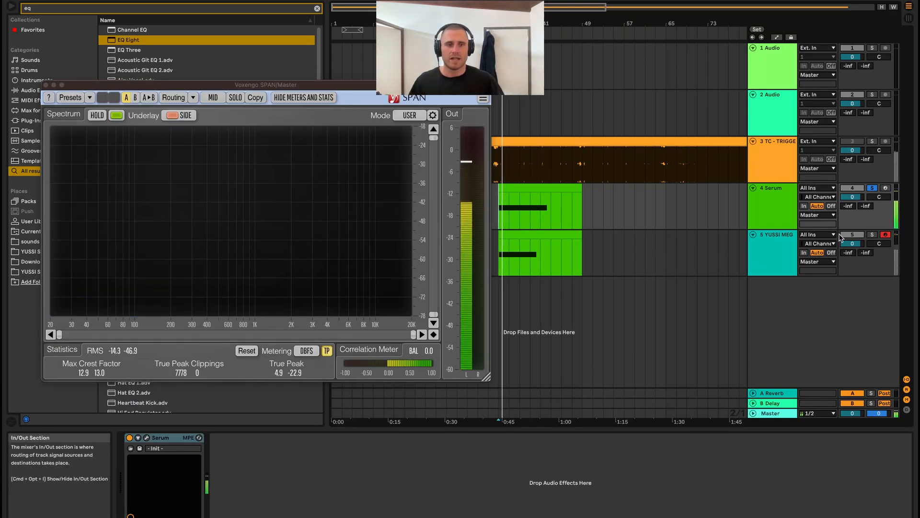
Step: Solo the reese track and, in its second EQ Eight, set band 2 to 144 Hz and -1.36 dB and deactivate that EQ
click(872, 235)
click(762, 244)
double_click(303, 480)
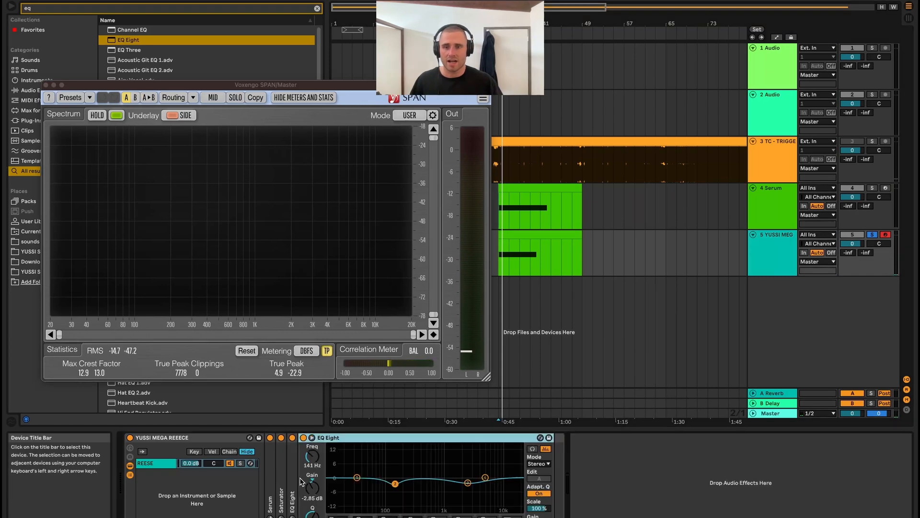
double_click(293, 501)
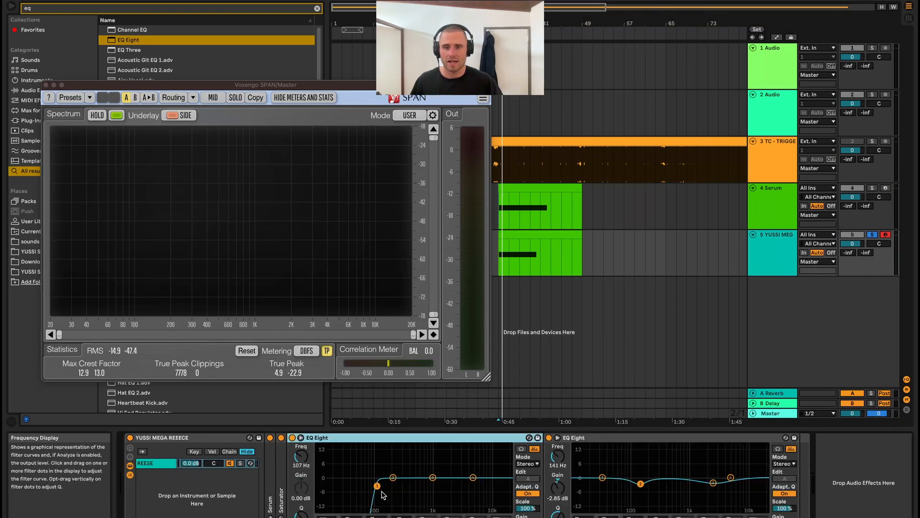
click(579, 442)
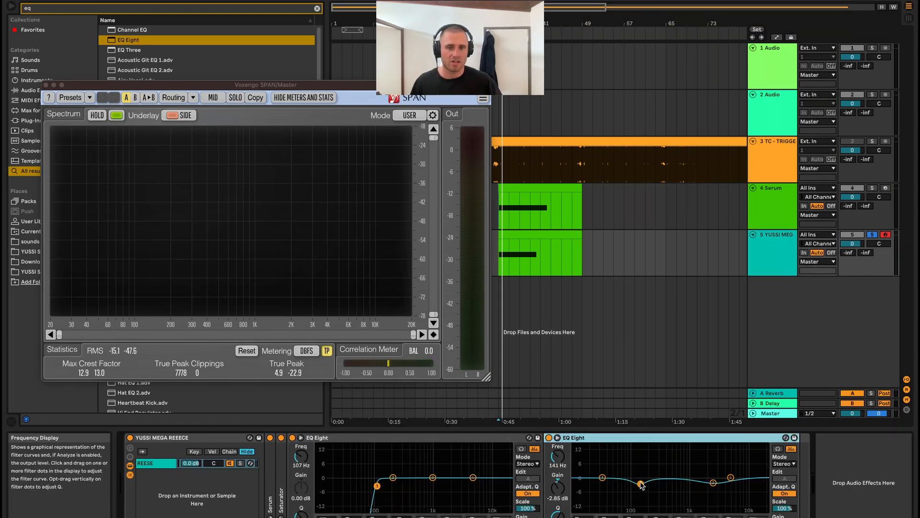
drag(641, 487, 642, 479)
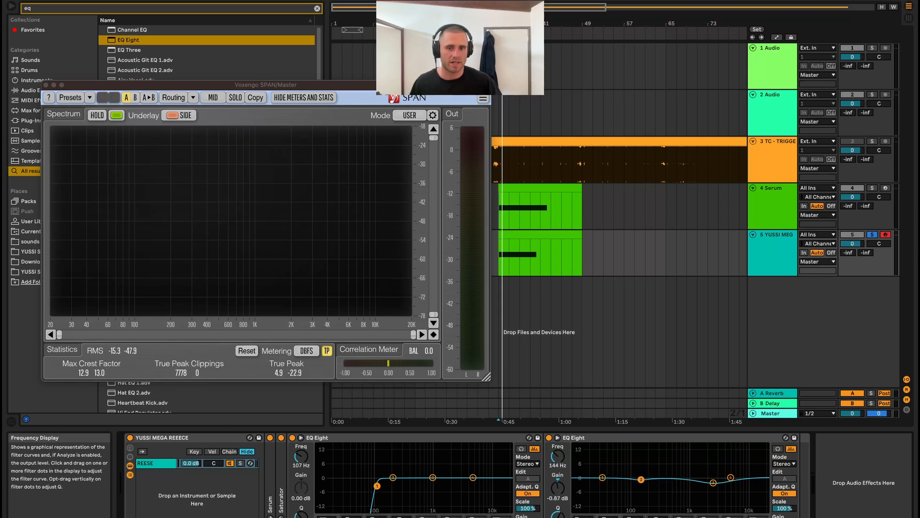
click(593, 441)
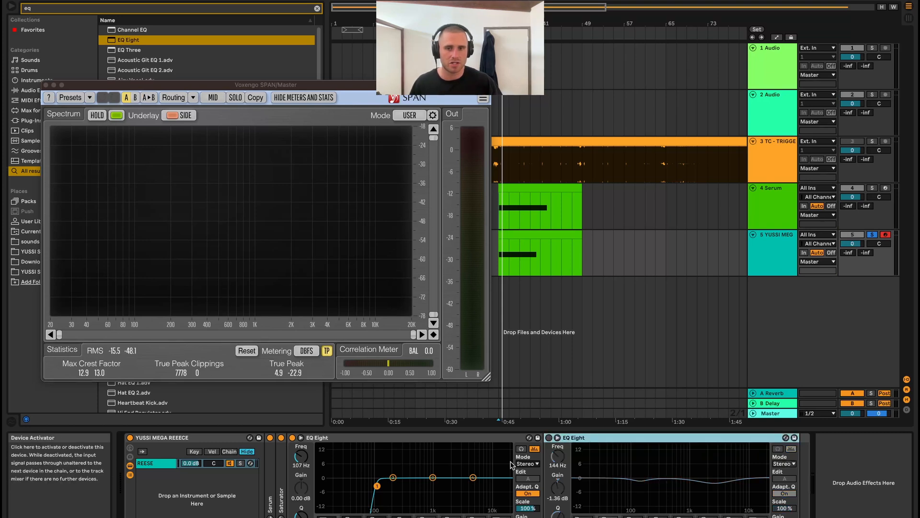
Step: Raise the low cut in the reese's first EQ Eight to 240 Hz while listening to track 5 soloed
drag(377, 485, 378, 486)
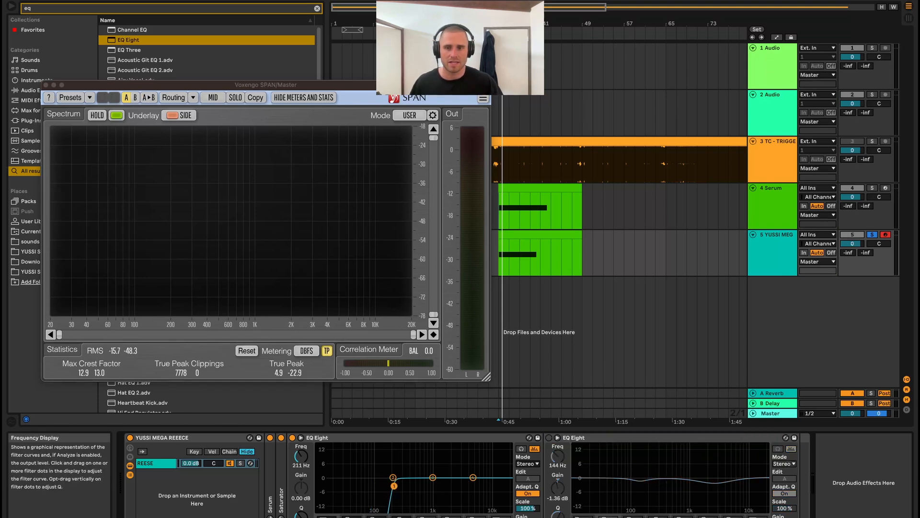
key(space)
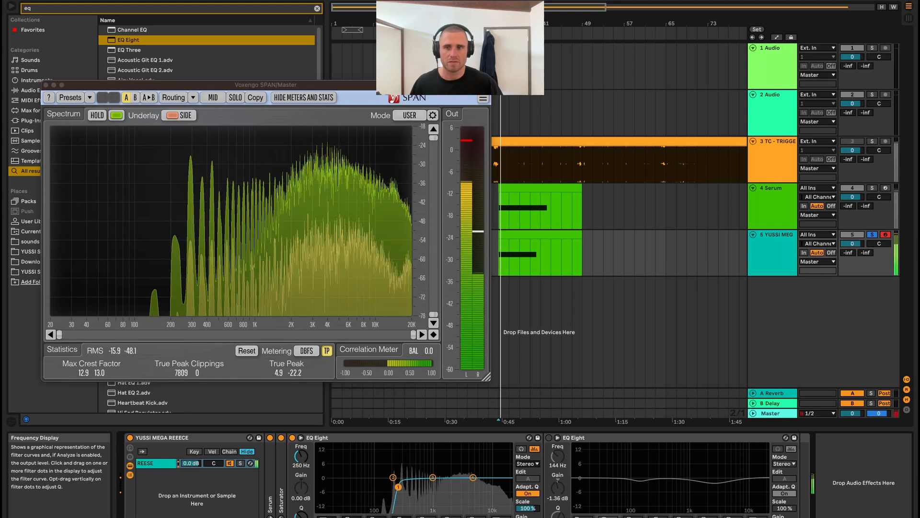
drag(407, 488, 408, 487)
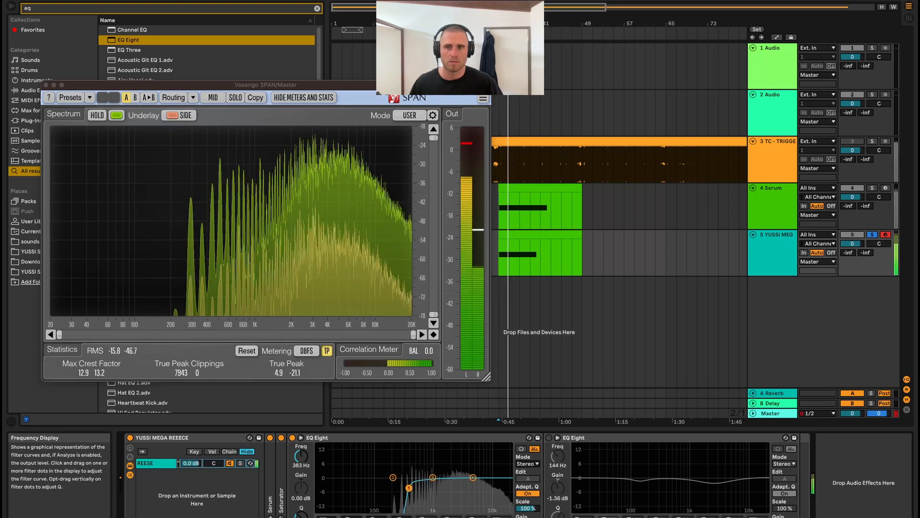
key(space)
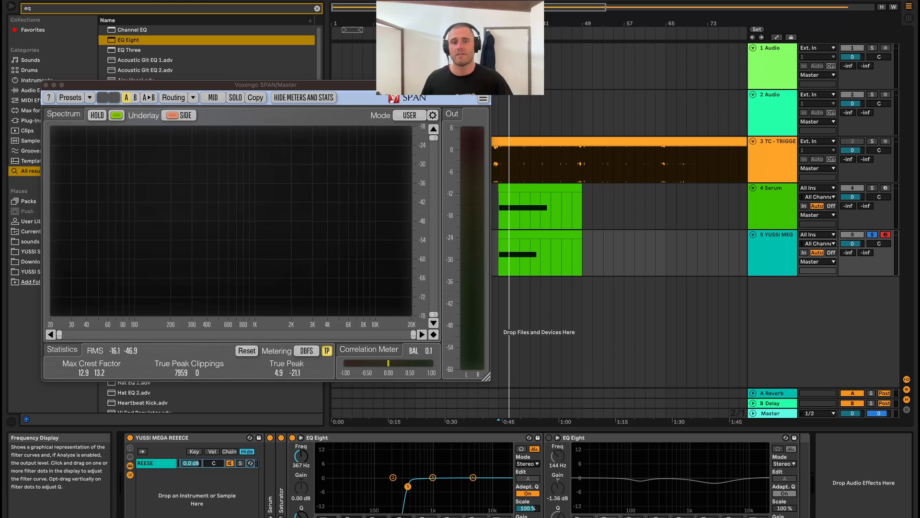
key(space)
drag(407, 486, 398, 485)
key(space)
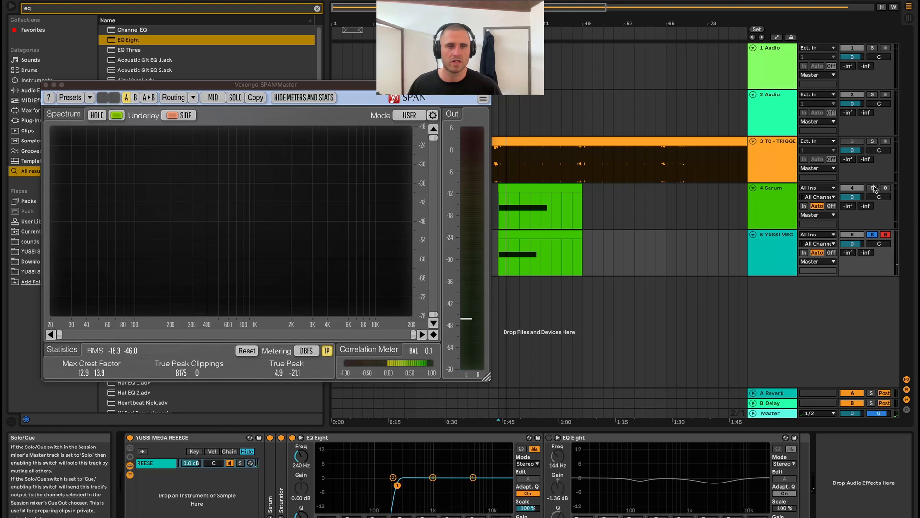
Step: Solo the sub along with the reese, examine their crossover around 166 Hz in SPAN during playback, and close the analyser
click(872, 189)
key(space)
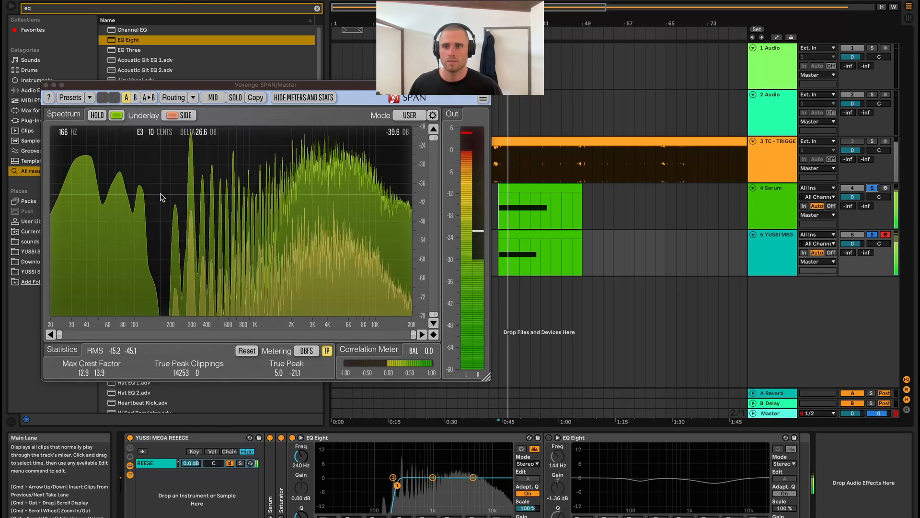
key(space)
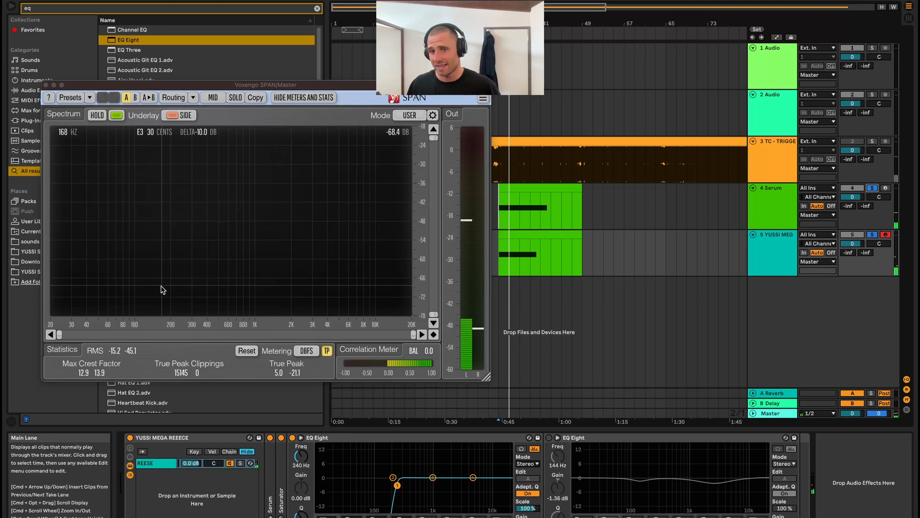
key(space)
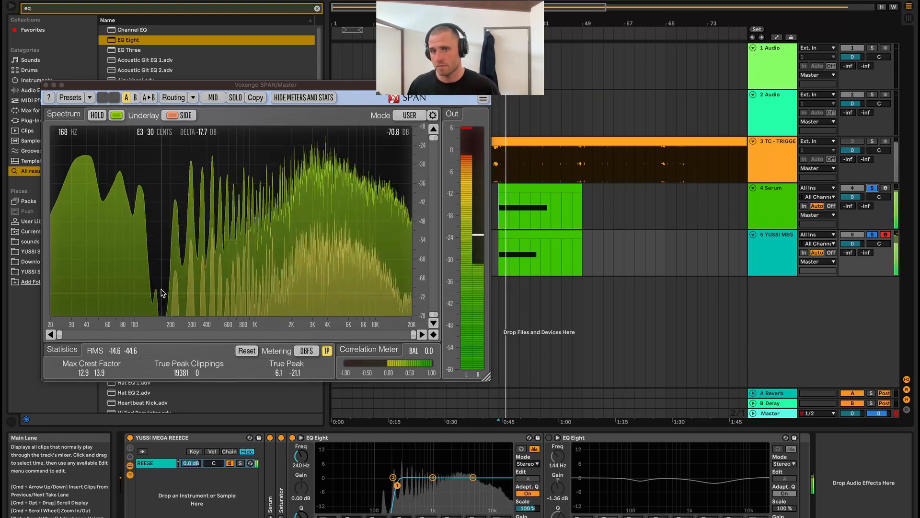
key(space)
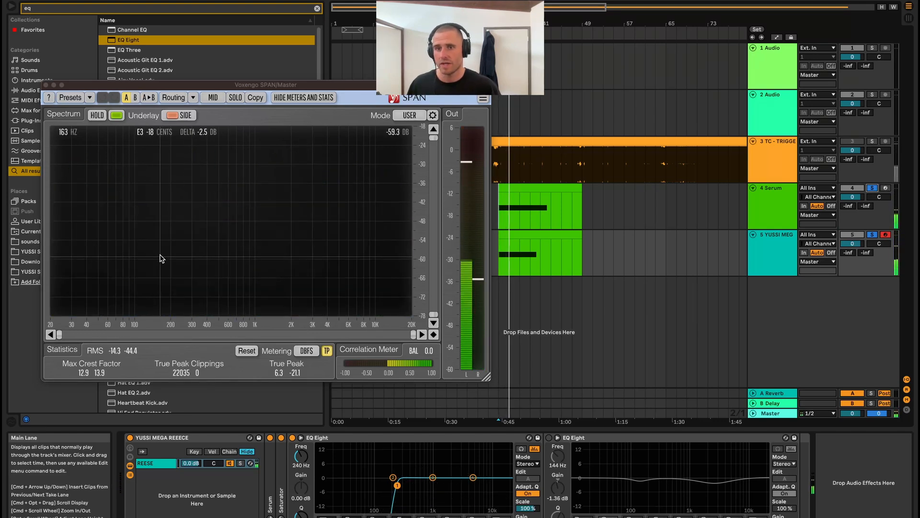
key(space)
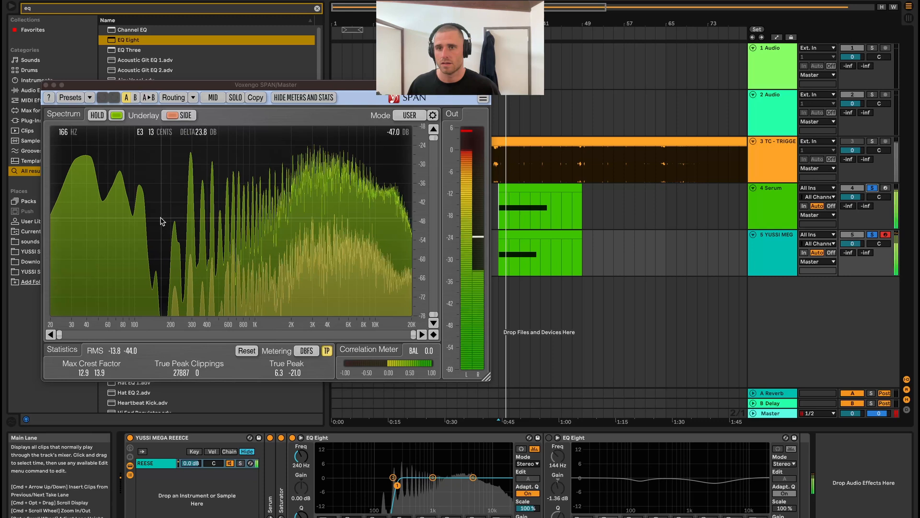
key(space)
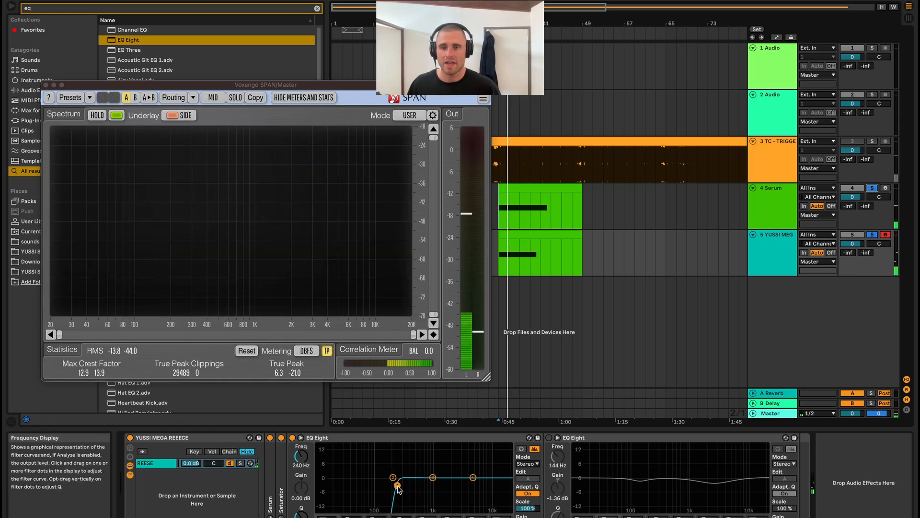
key(space)
key(space)
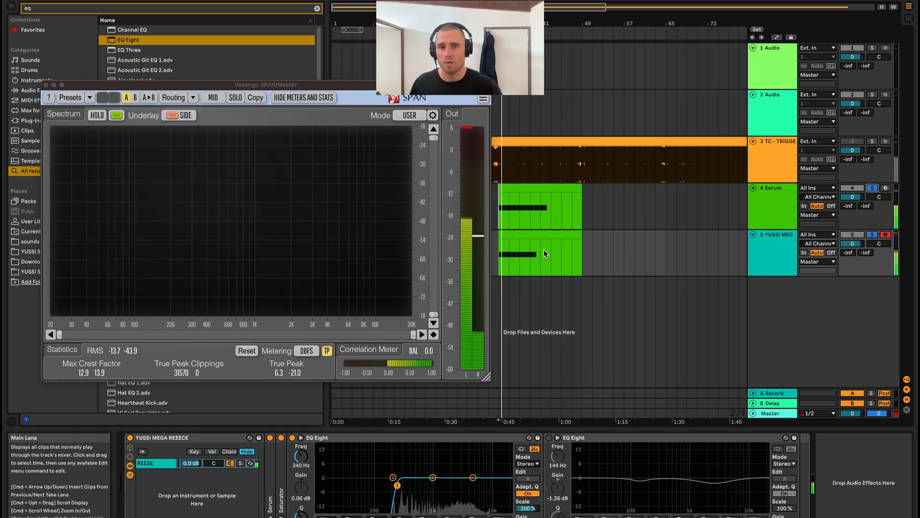
click(46, 85)
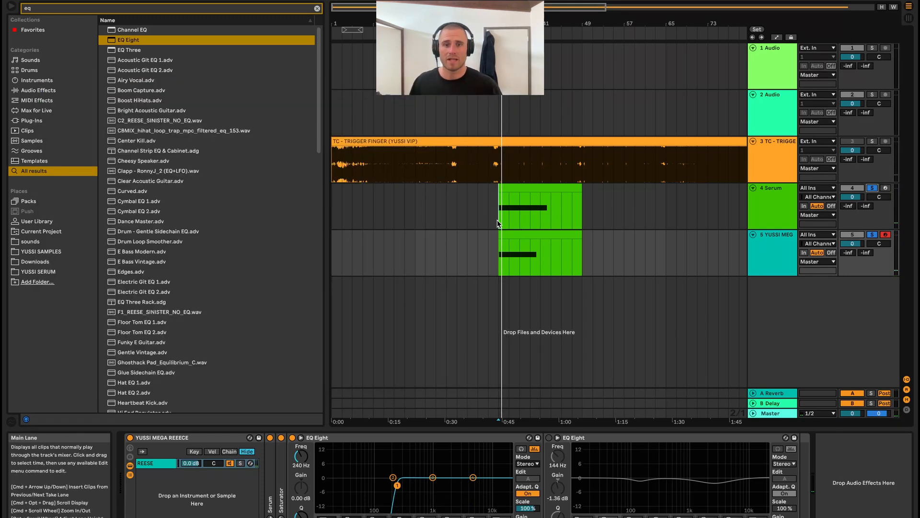
Step: Group track 4's Serum into an Instrument Rack and duplicate its chain
click(487, 228)
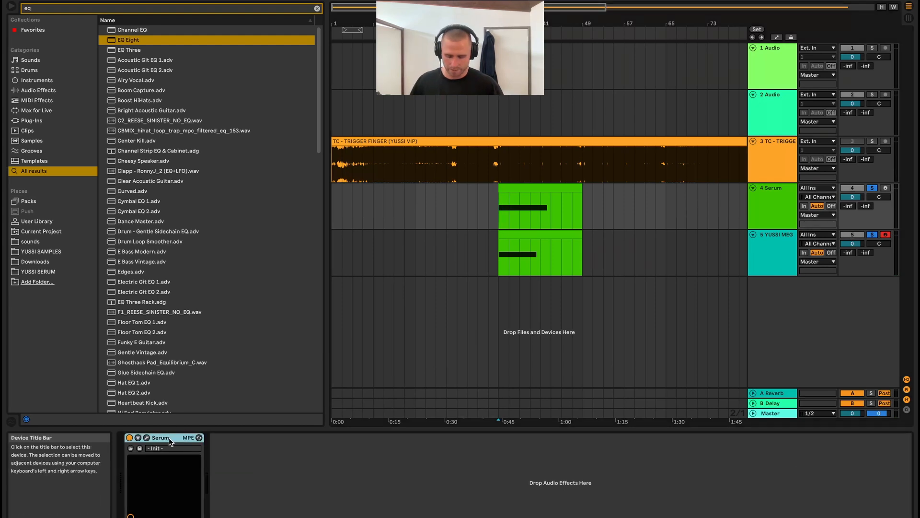
key(ctrl+g)
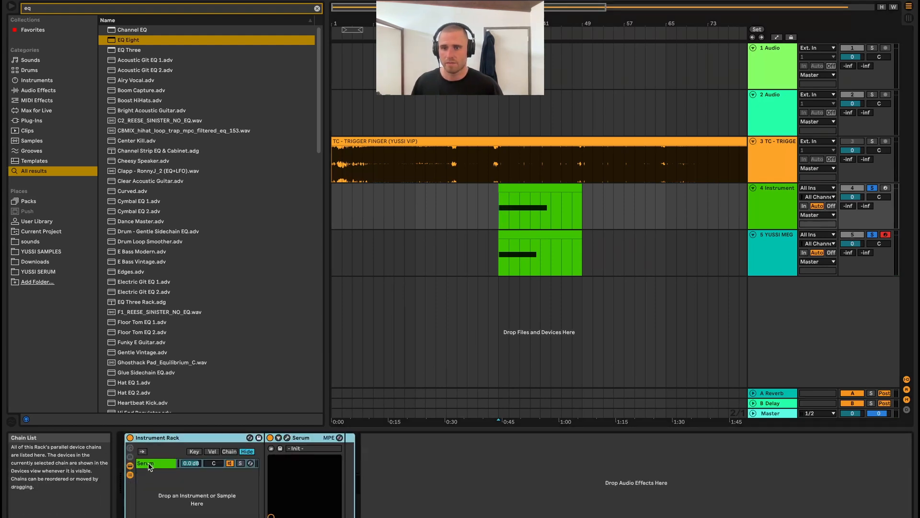
click(149, 463)
key(ctrl+d)
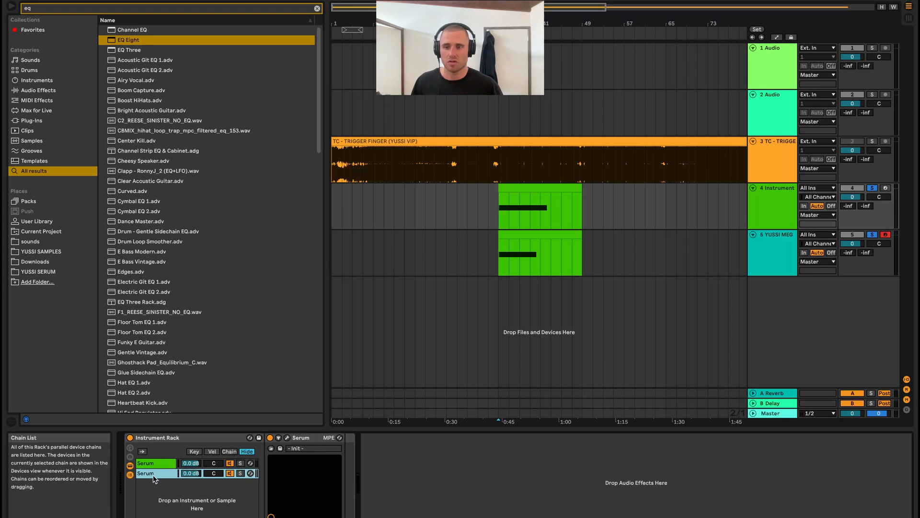
Step: In the duplicated Serum, turn off Sub and OSC A, and redraw OSC B's wavetable with only the fourth harmonic (bin 4)
click(287, 438)
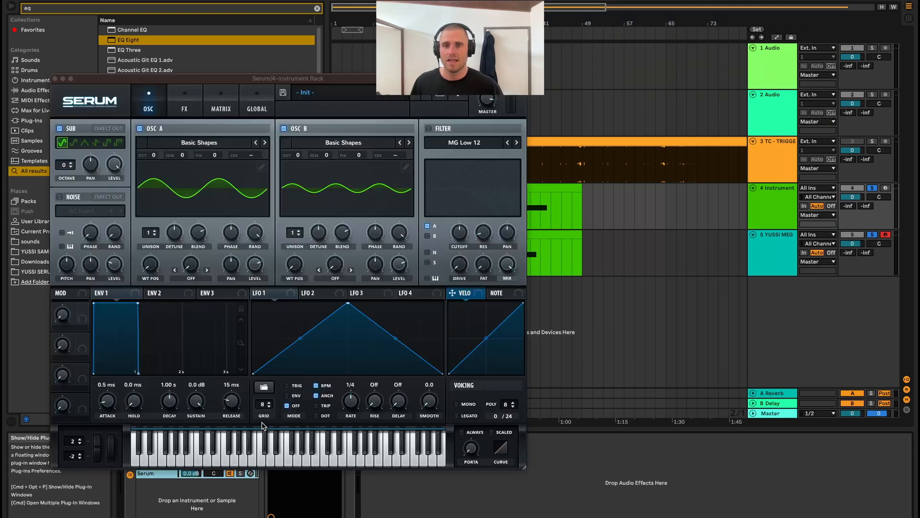
click(60, 129)
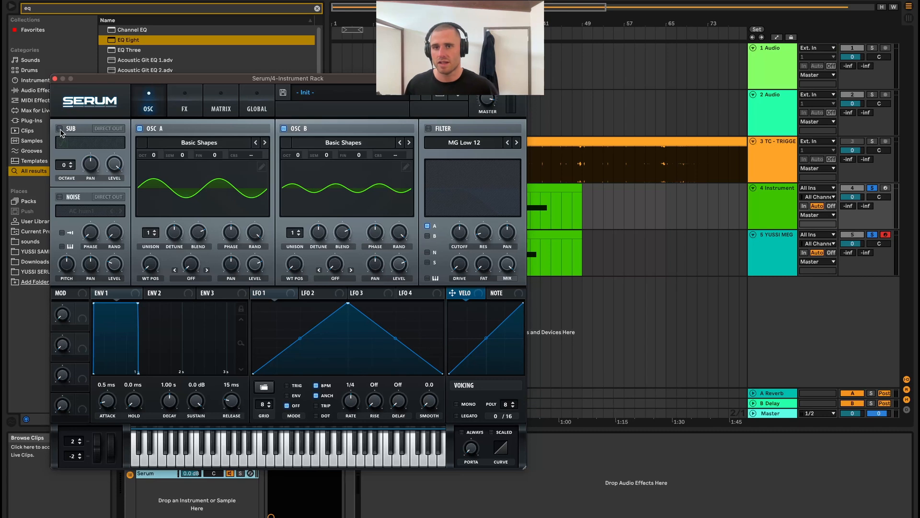
click(139, 129)
click(405, 168)
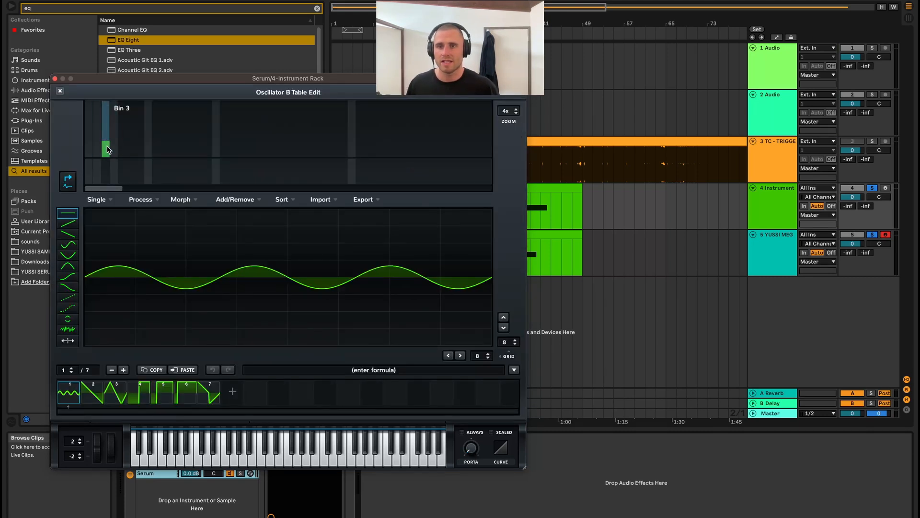
drag(108, 160, 116, 143)
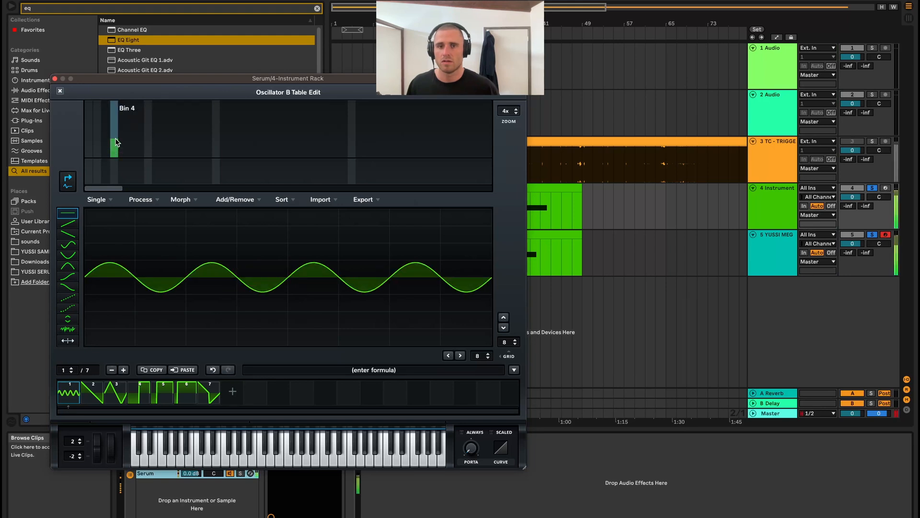
click(61, 91)
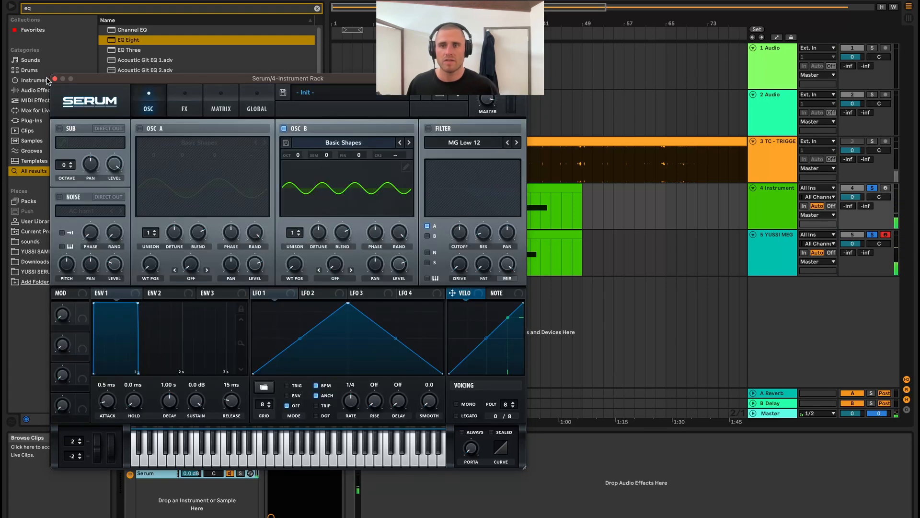
click(54, 79)
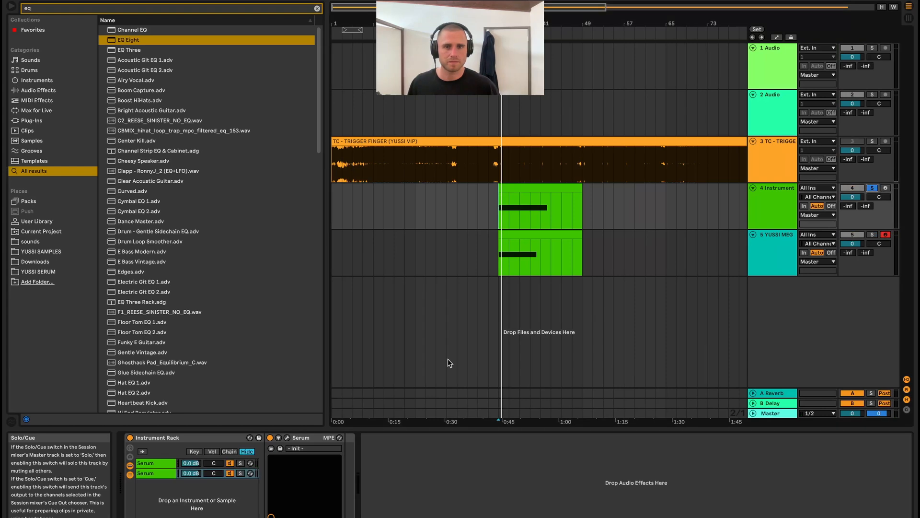
Step: Open SPAN on the master and examine the sub's harmonics during playback, soloed alone and together with the reese
click(772, 415)
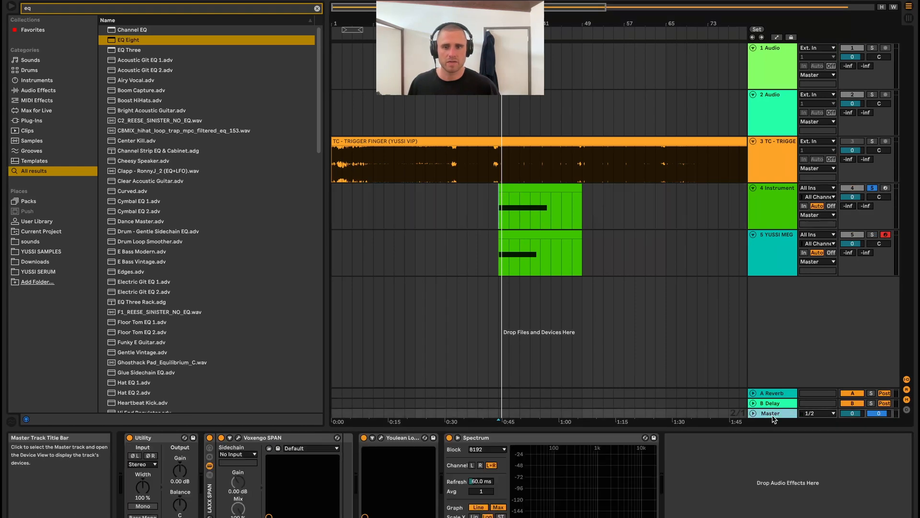
click(238, 437)
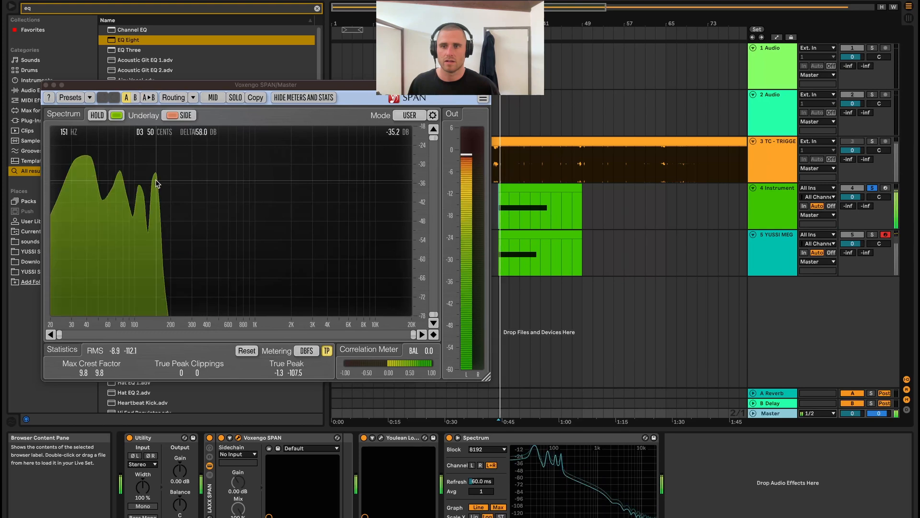
key(space)
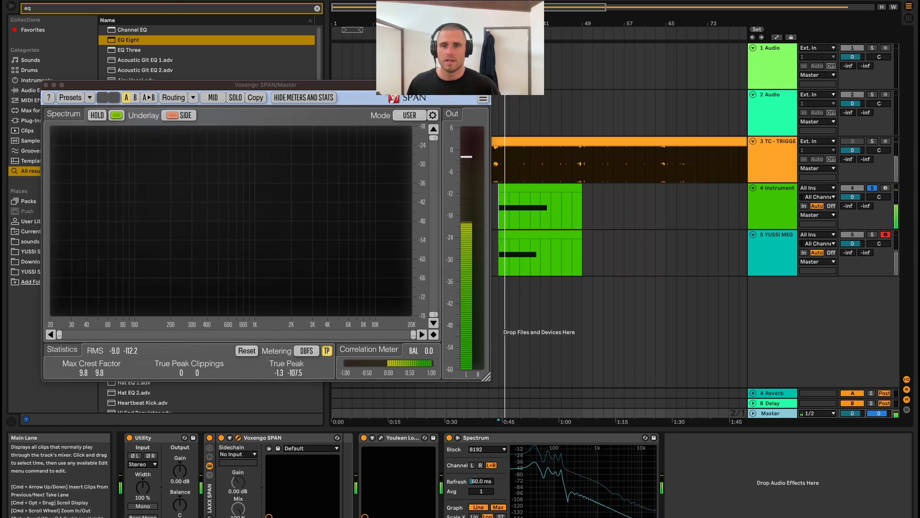
drag(378, 85, 370, 37)
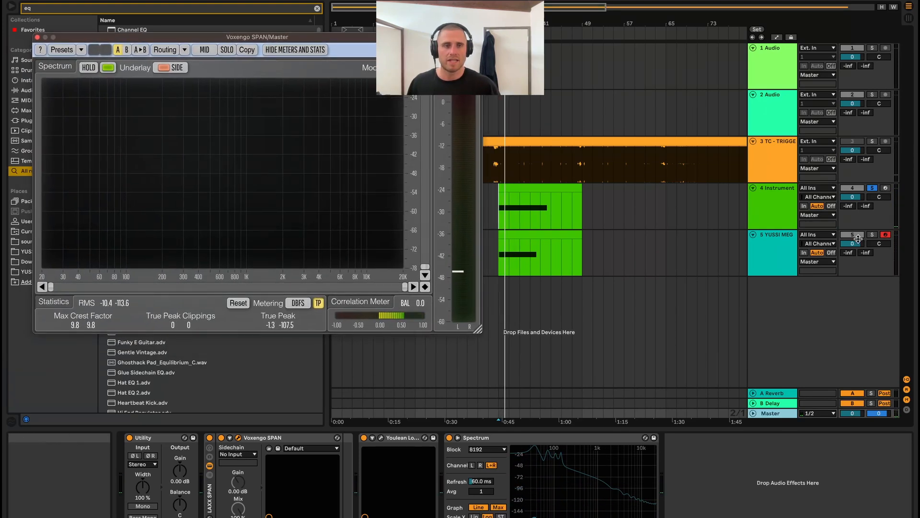
key(space)
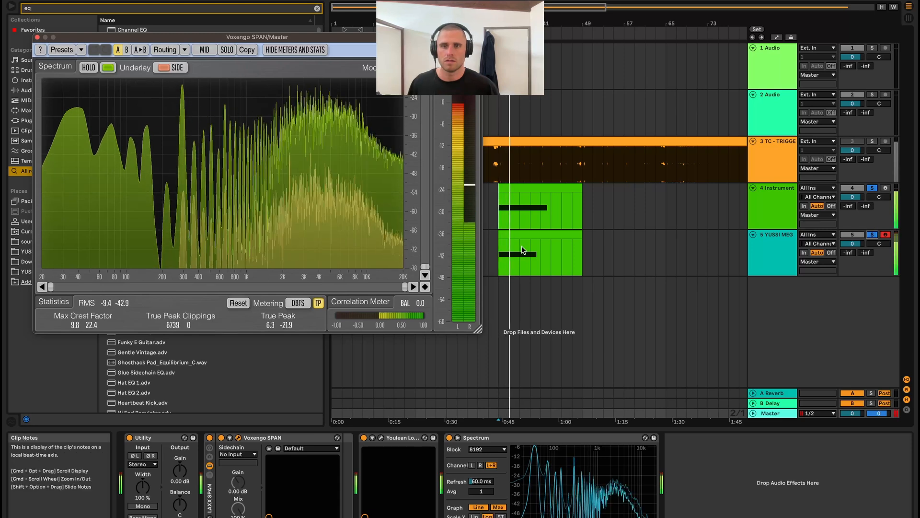
key(space)
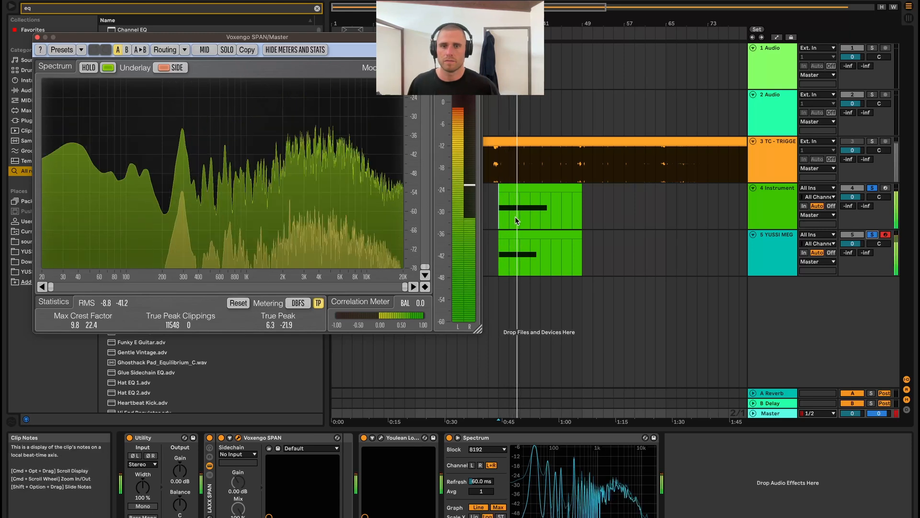
Step: Lower the low cut in the reese's first EQ Eight to 167 Hz while both tracks play
click(498, 222)
click(499, 244)
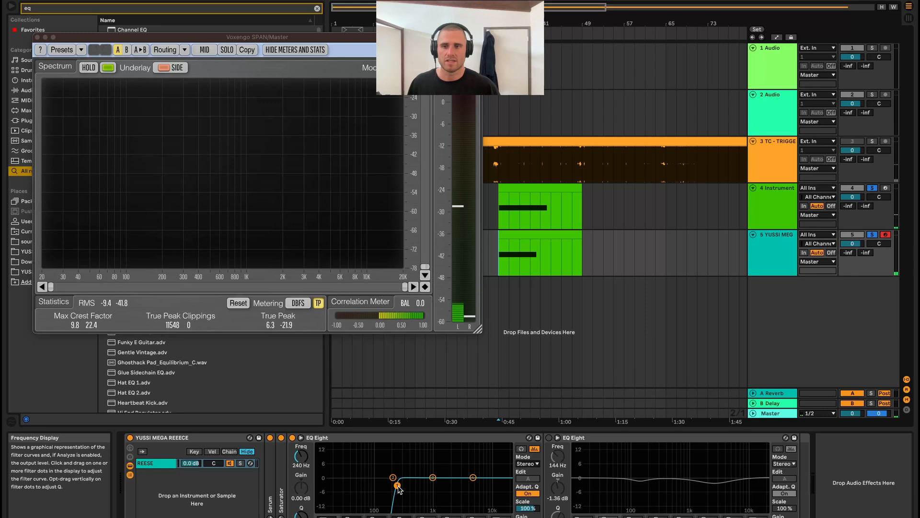
key(space)
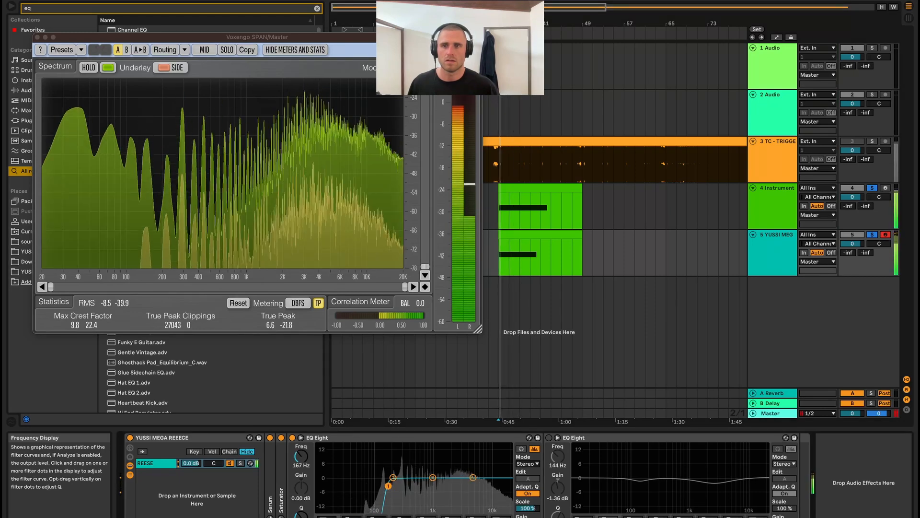
Step: Compare the reese with and without the soloed sub in SPAN during playback, and close the analyser
key(space)
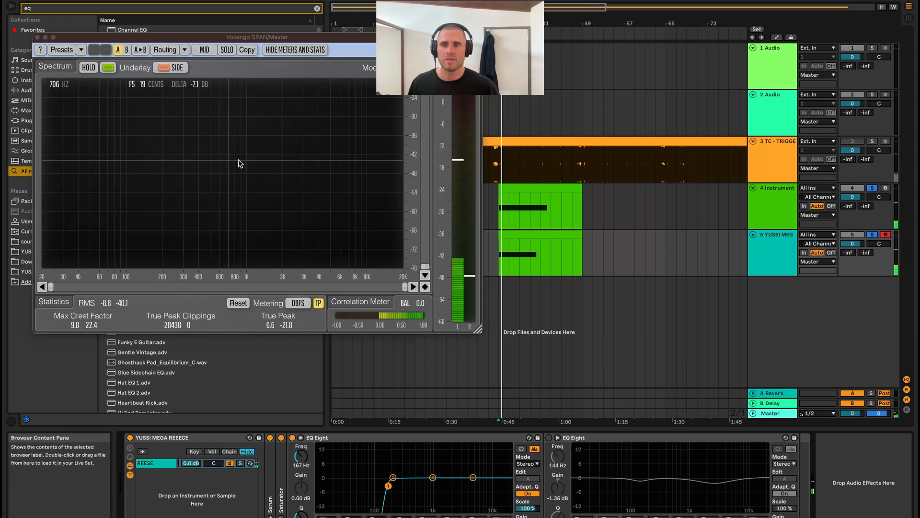
key(space)
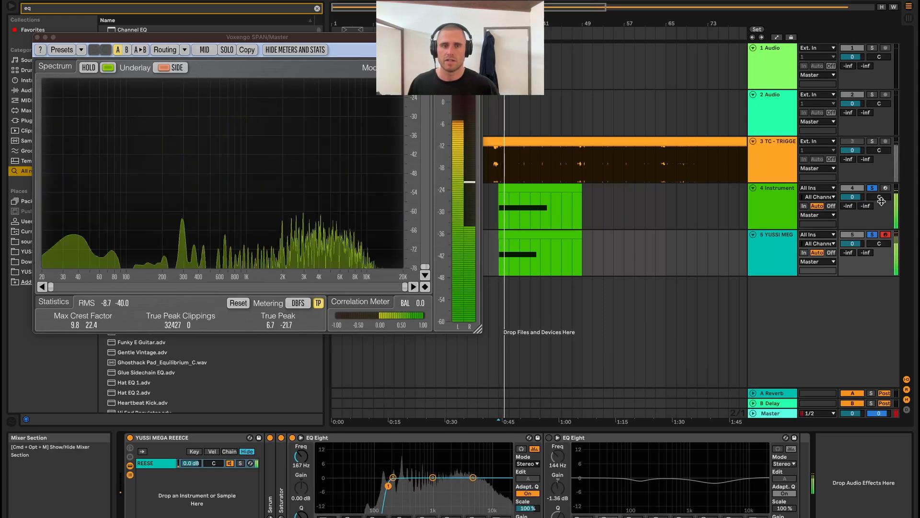
click(873, 188)
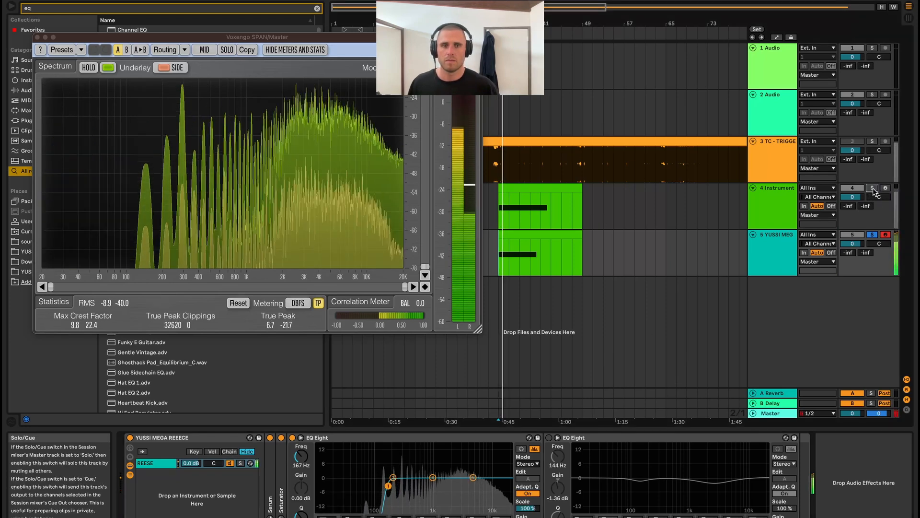
click(872, 188)
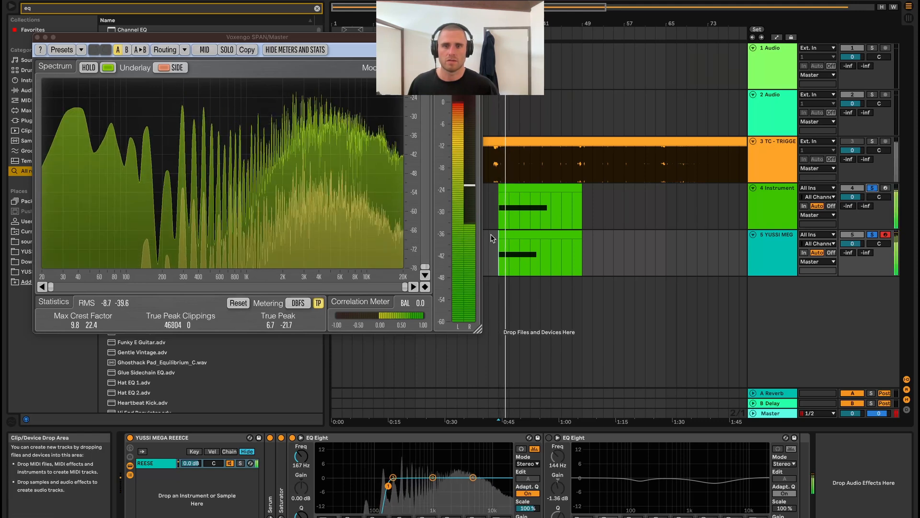
key(space)
click(37, 37)
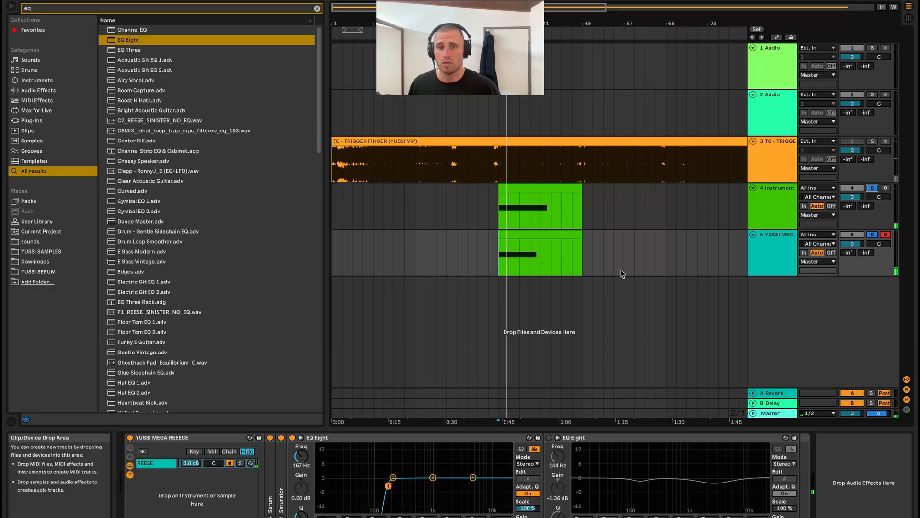
Step: Open the reese clip on track 5 in the MIDI note editor and inspect its D1 note
scroll(511, 235, up, 3)
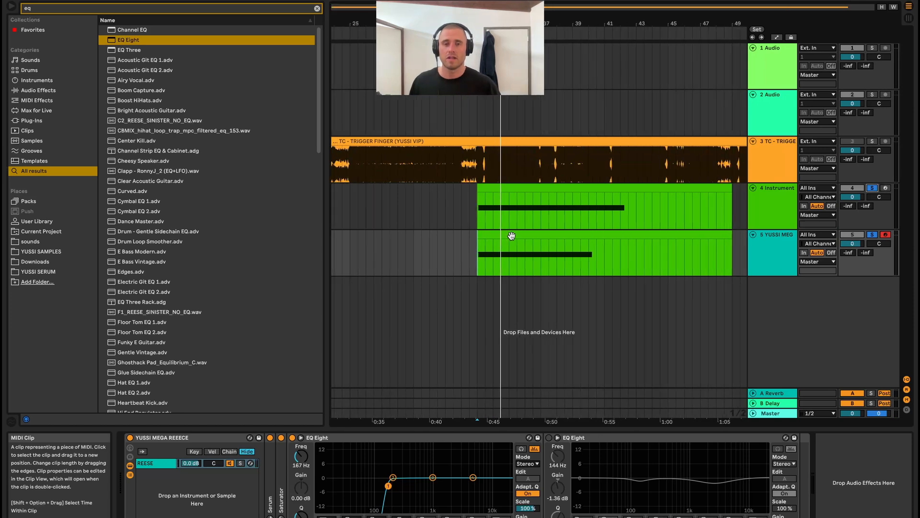
double_click(512, 236)
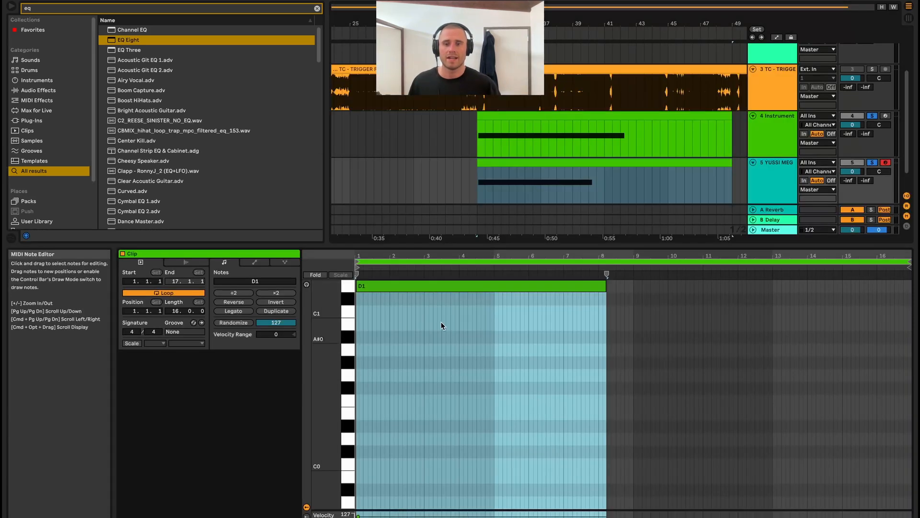
click(378, 314)
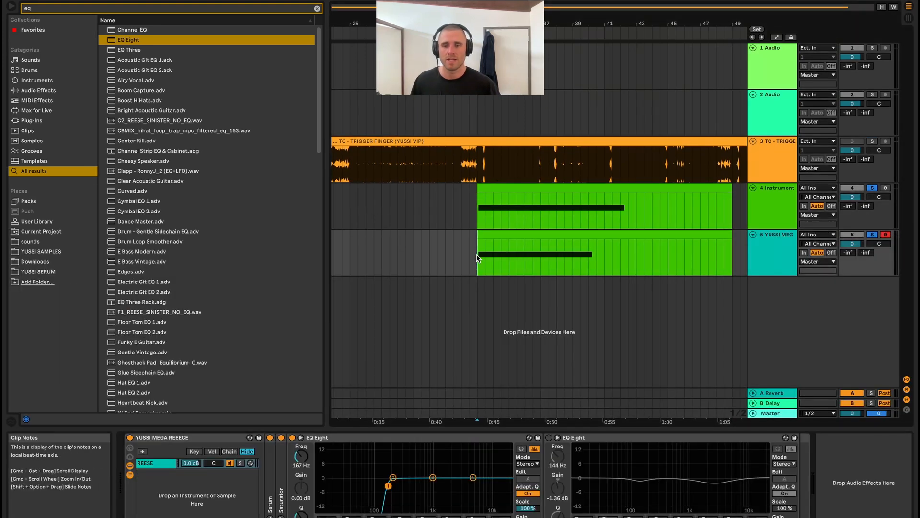
Step: Open the Serum in the reese rack, raise OSC A's octave to +1, and close the plug-in
double_click(271, 479)
click(286, 437)
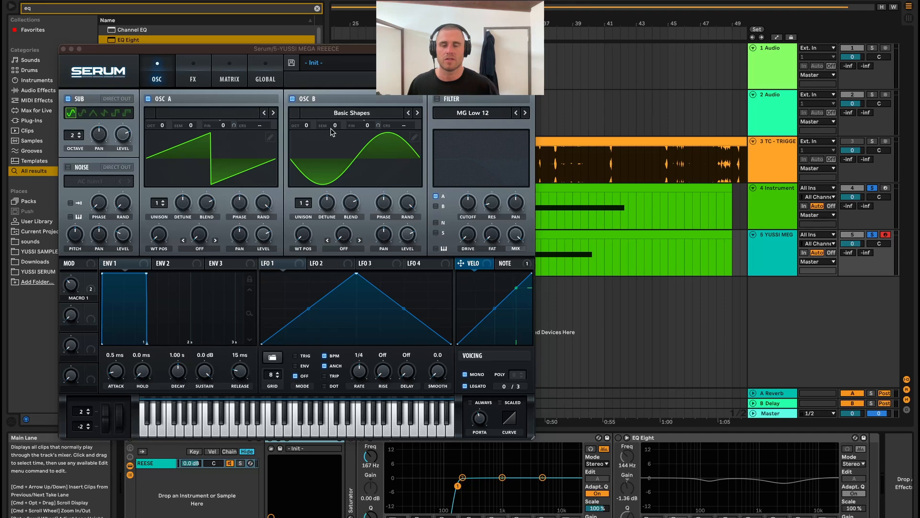
mouse_move(262, 127)
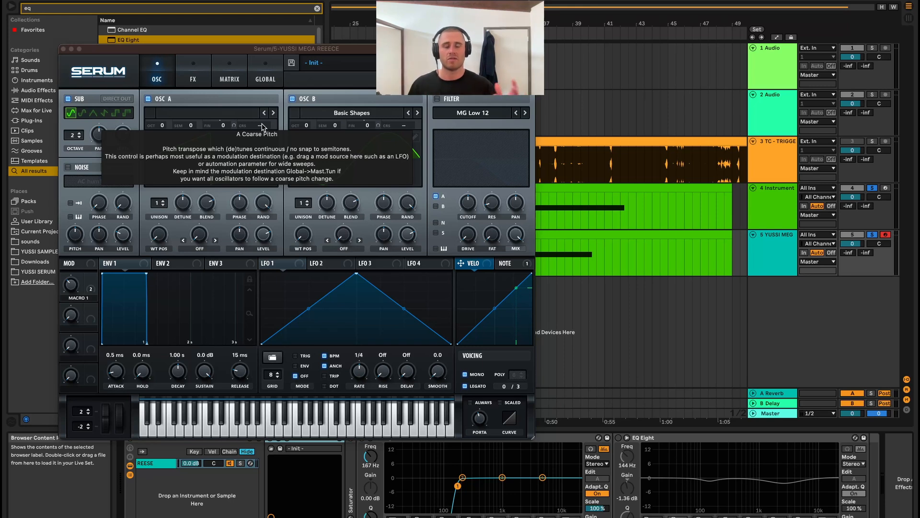
click(160, 128)
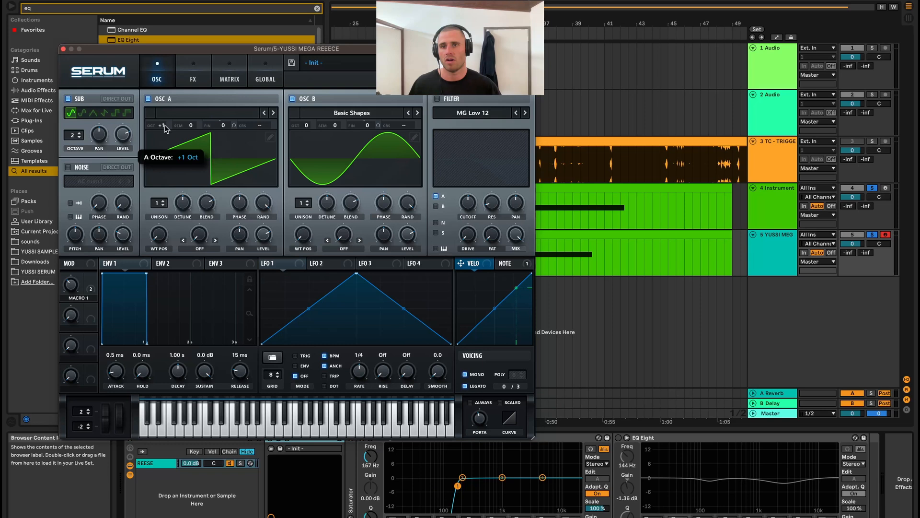
click(63, 49)
Step: Reopen the reese clip's notes and select the long D1 note
double_click(519, 238)
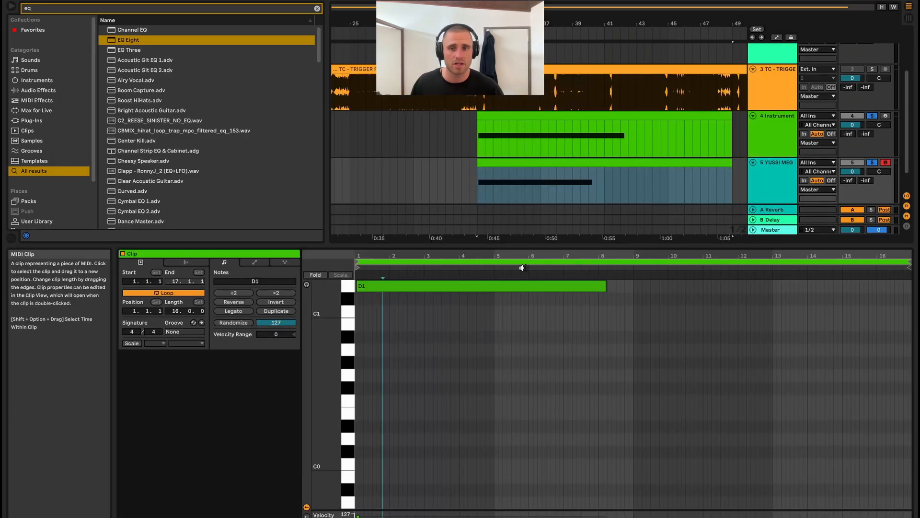
scroll(406, 355, up, 3)
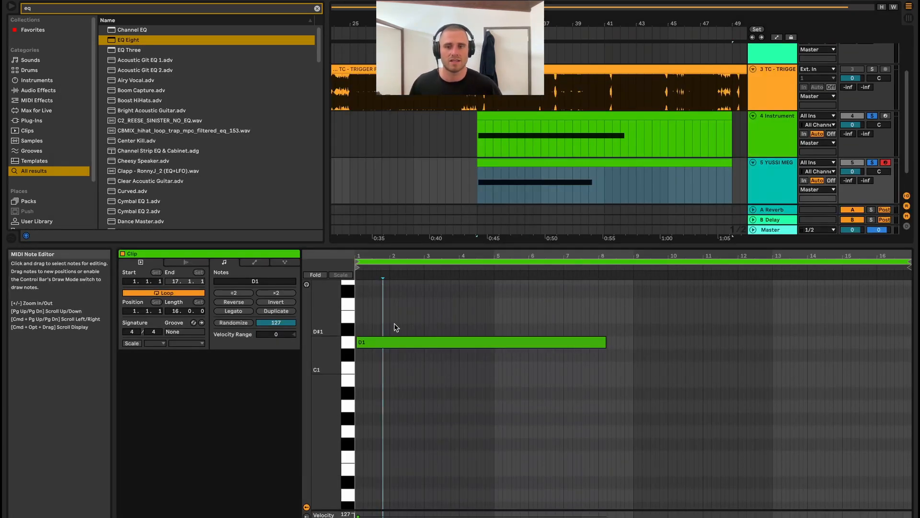
click(422, 343)
Step: Reopen SPAN on the master and compare the spectra of the sub and the reese, playing each one soloed
click(770, 229)
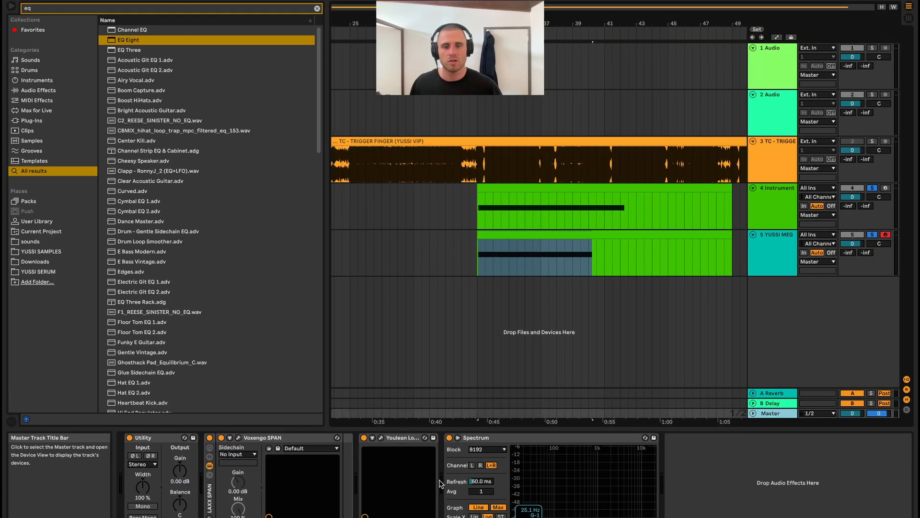
click(238, 437)
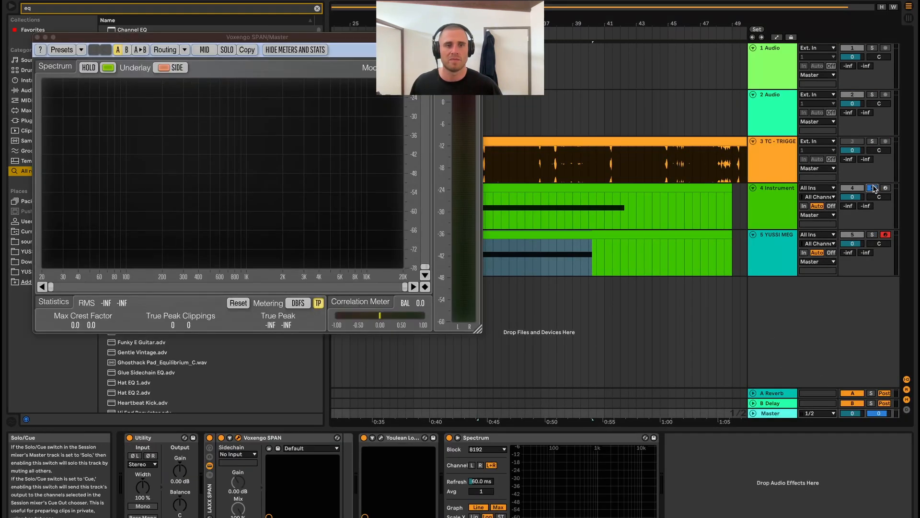
key(space)
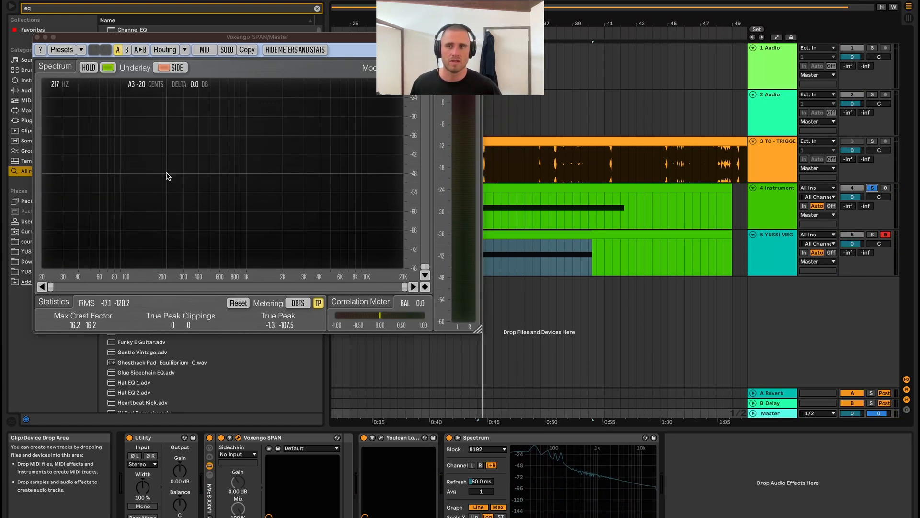
key(space)
key(space)
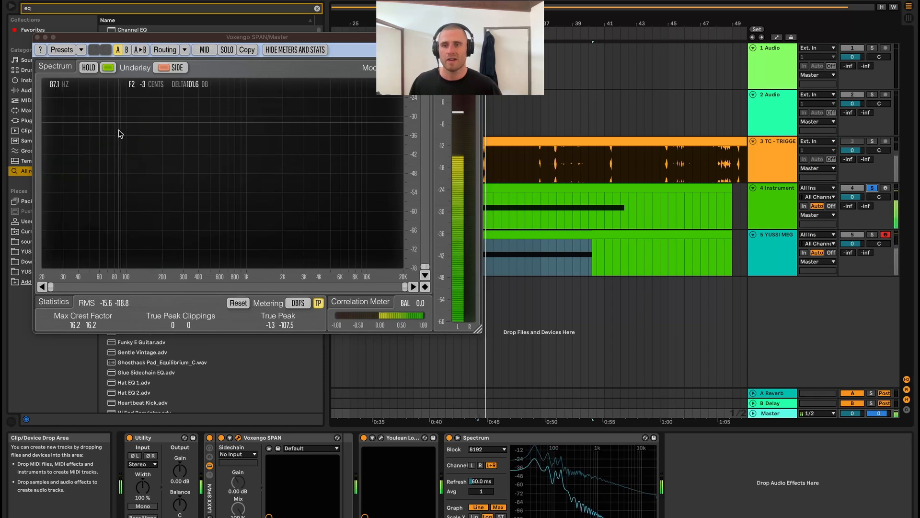
click(873, 235)
key(space)
key(space)
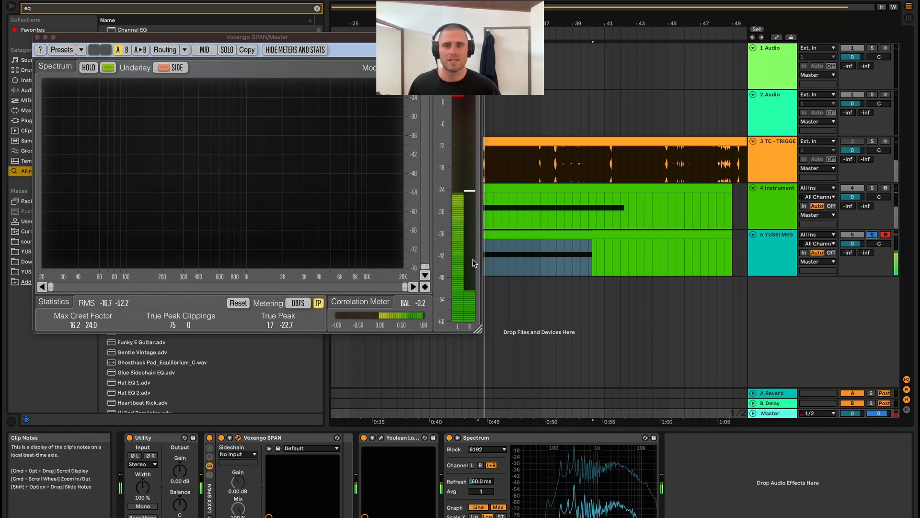
Step: Stop playback, close SPAN, and open the first Serum in track 4's Instrument Rack
key(space)
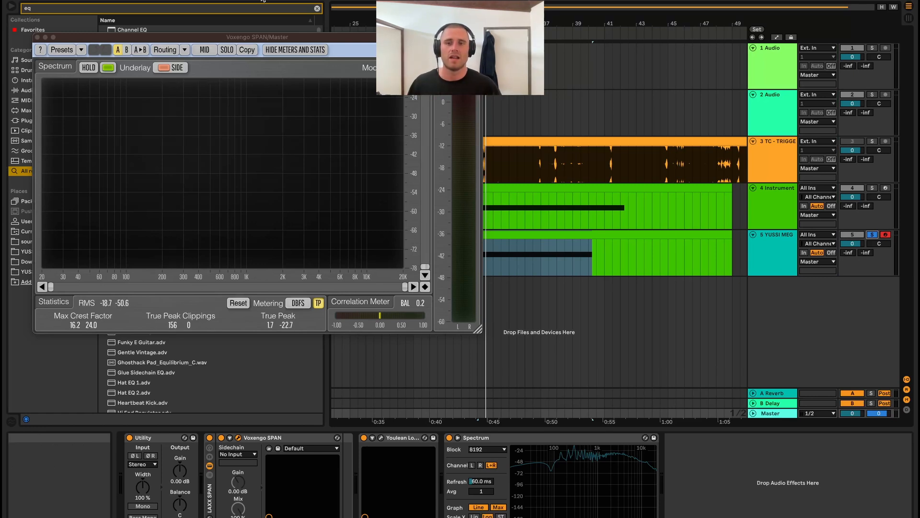
click(38, 37)
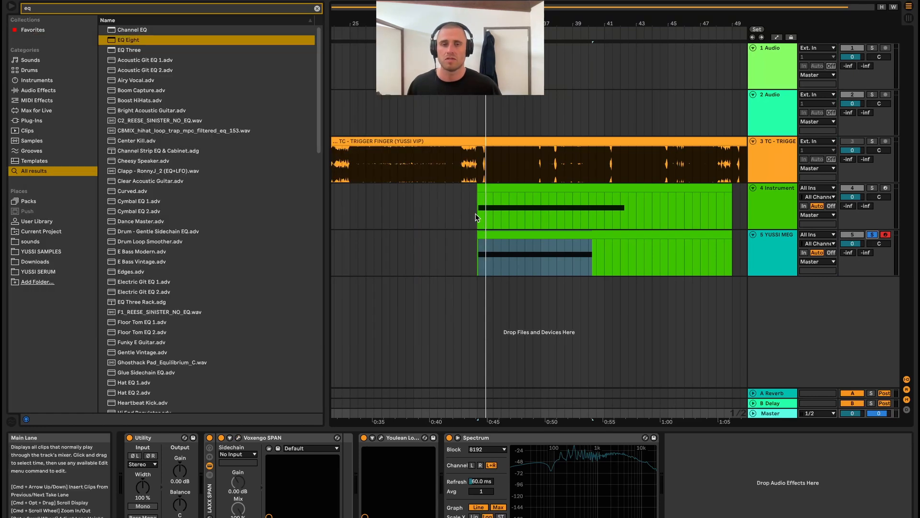
click(482, 200)
click(157, 465)
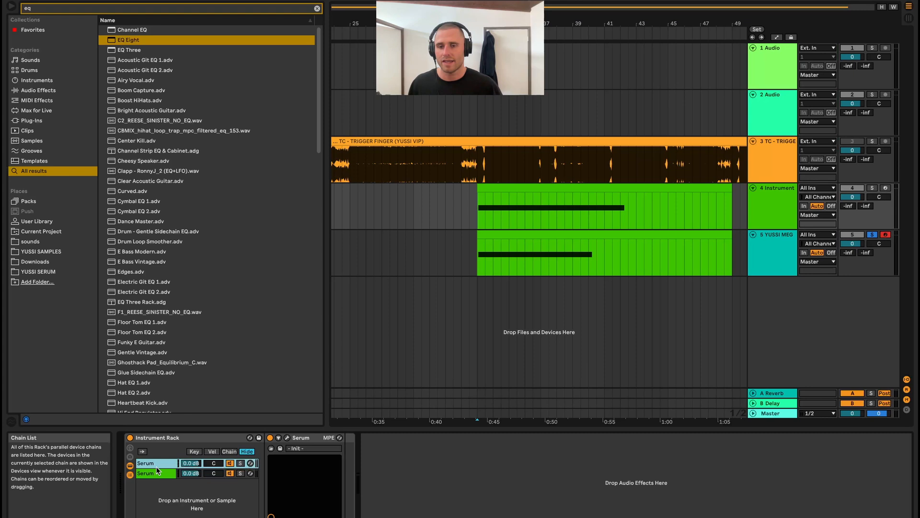
click(288, 438)
Step: Examine the harmonic bins of OSC A's wavetable in the Serum's table editor
click(262, 166)
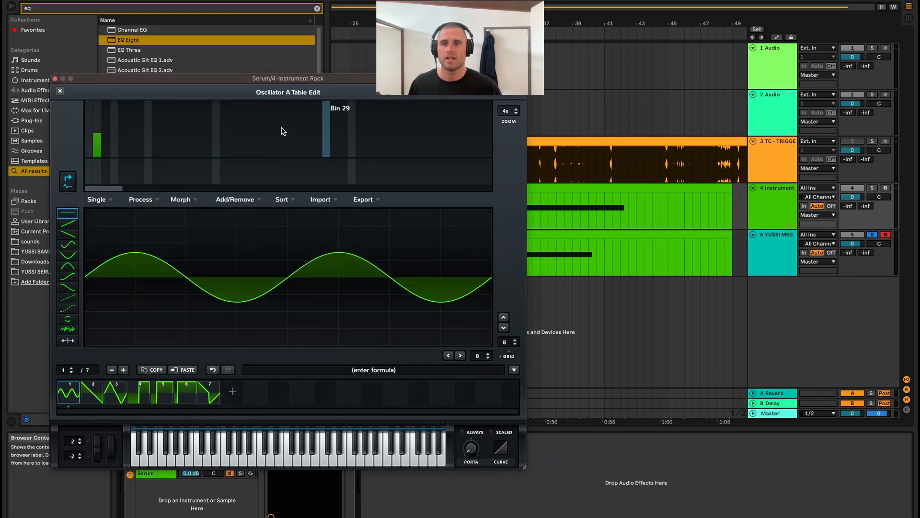
click(60, 90)
mouse_move(251, 266)
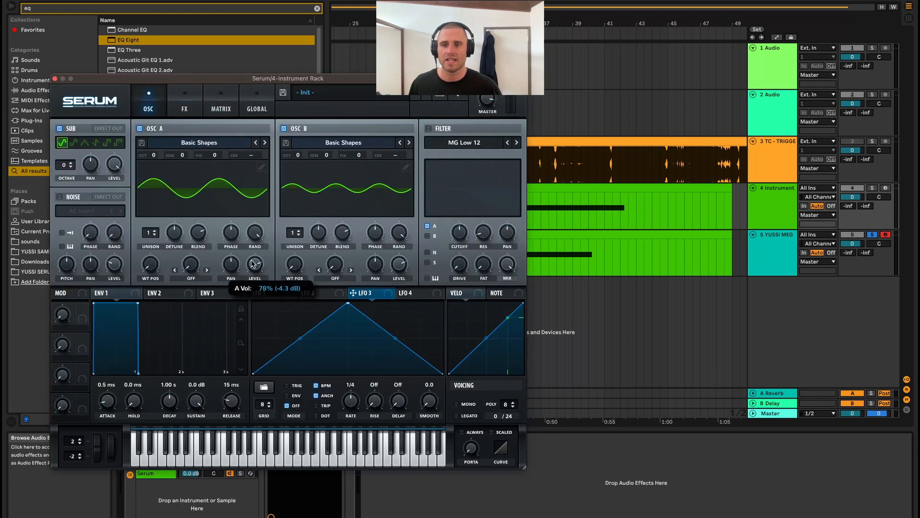
click(263, 168)
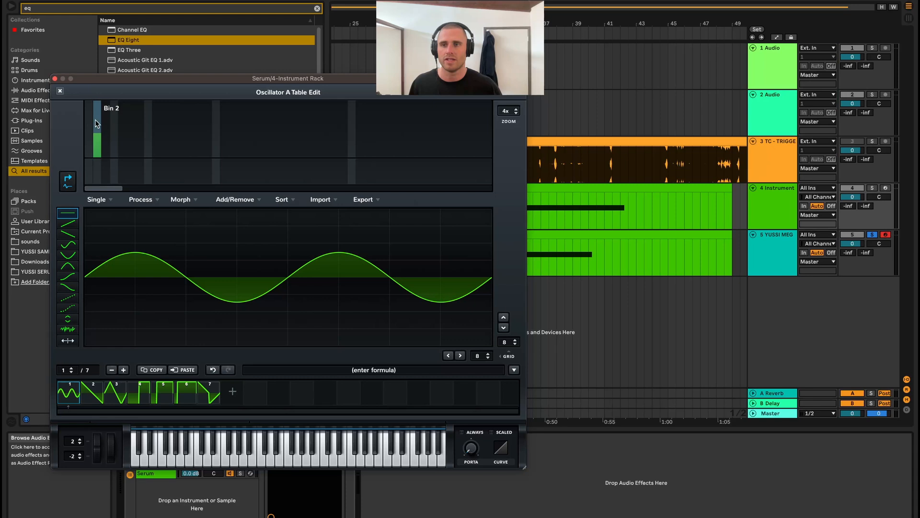
click(60, 90)
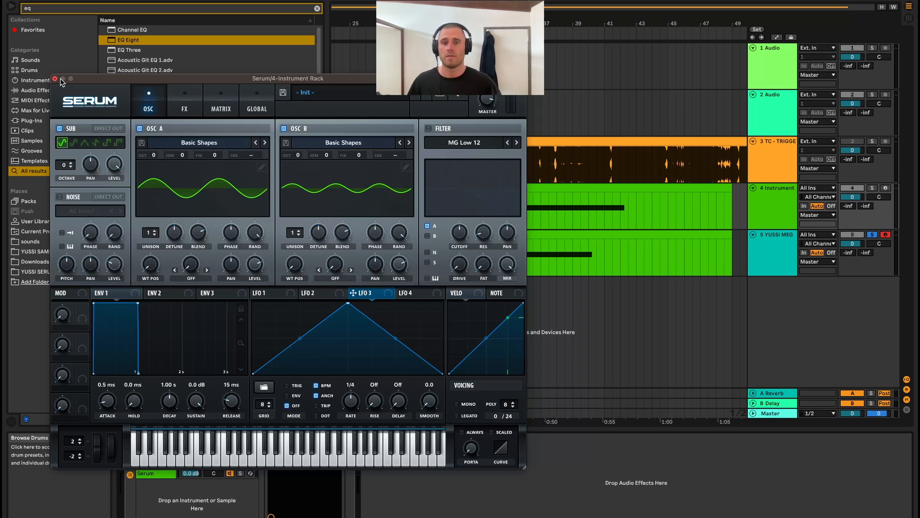
Step: Turn off OSC A and OSC B in the Serum and delete the second Serum chain from track 4's rack
click(182, 99)
click(159, 105)
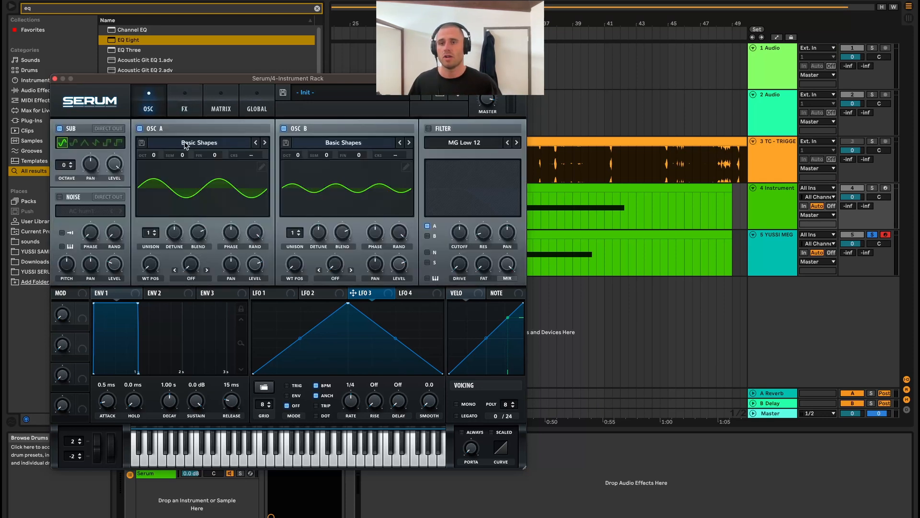
click(140, 129)
click(283, 129)
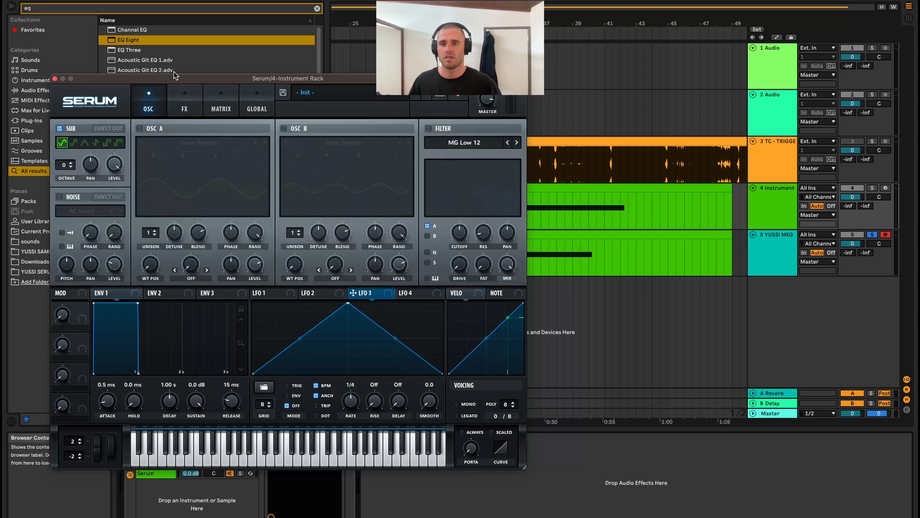
drag(175, 77, 191, 21)
click(167, 474)
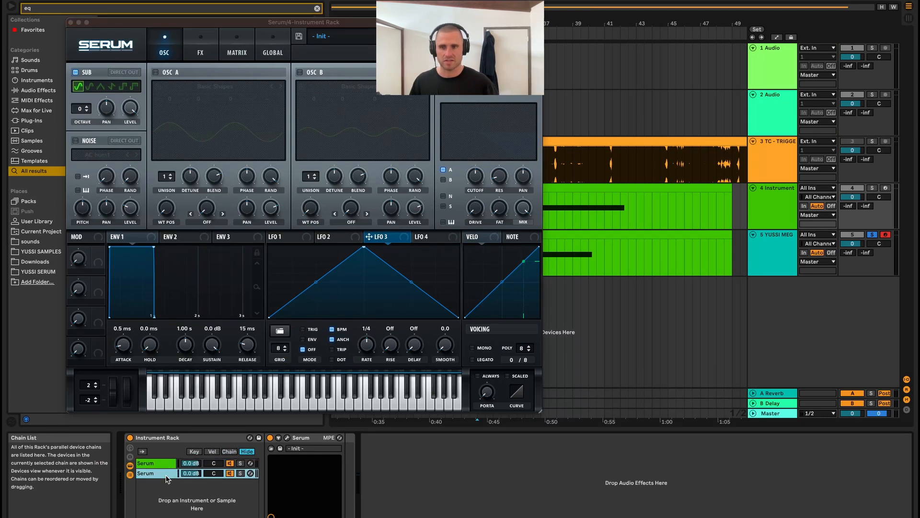
key(Delete)
Step: Play the sub on track 4 soloed and open SPAN on the master to view its spectrum
key(space)
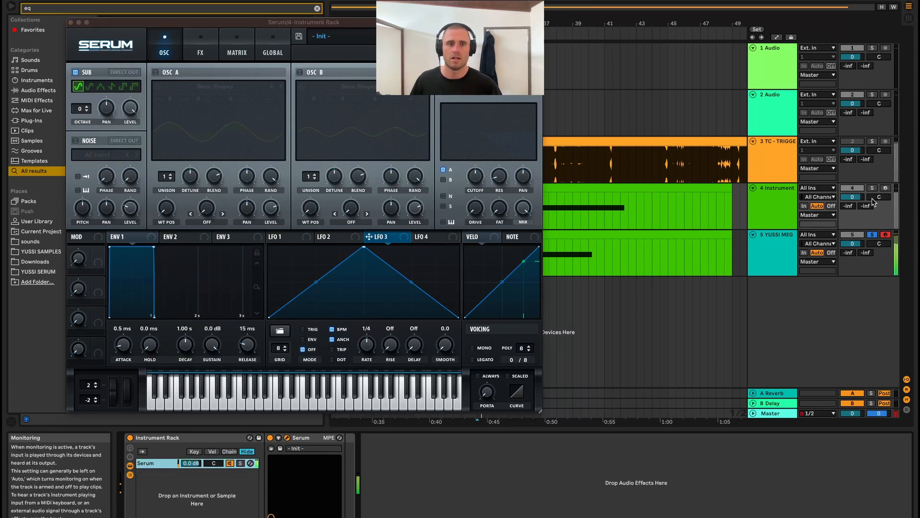
click(872, 188)
click(770, 414)
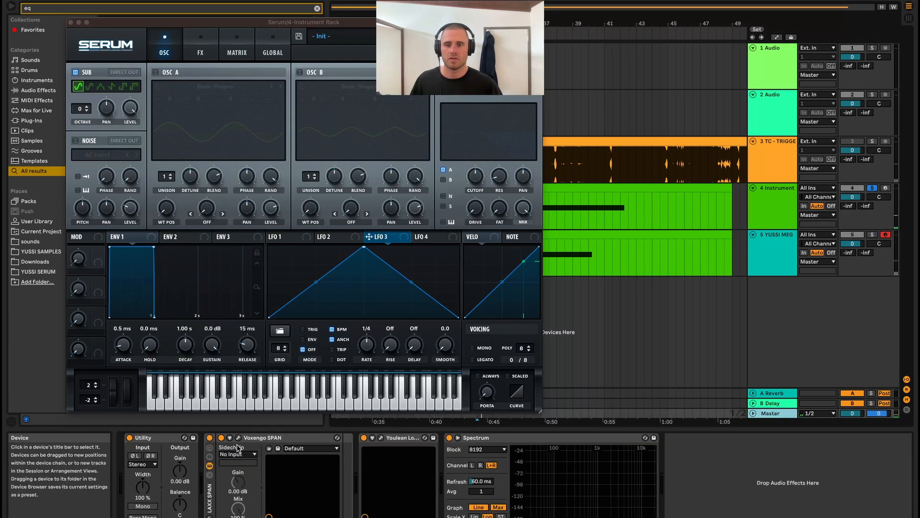
click(238, 438)
drag(209, 35, 452, 157)
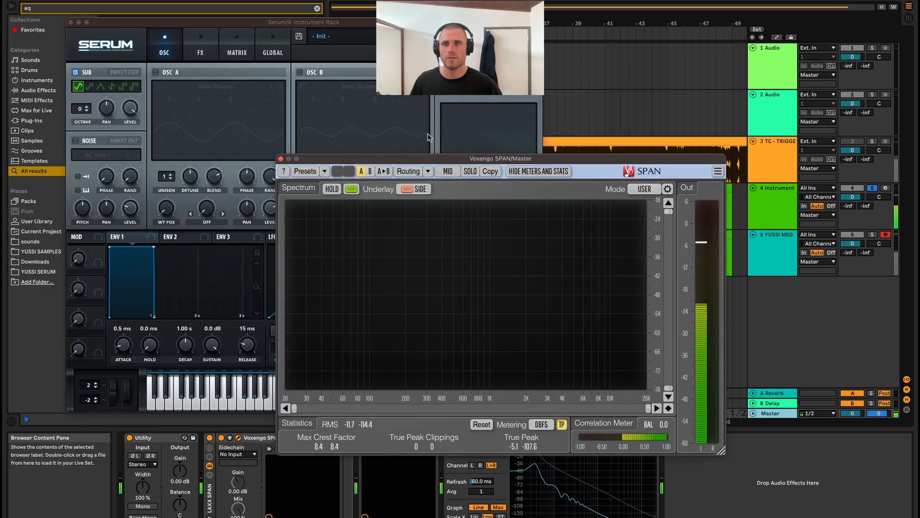
Step: Enable Tube distortion in the Serum's effects and arrange Serum and SPAN side by side to view the sub's harmonics
click(68, 67)
click(79, 91)
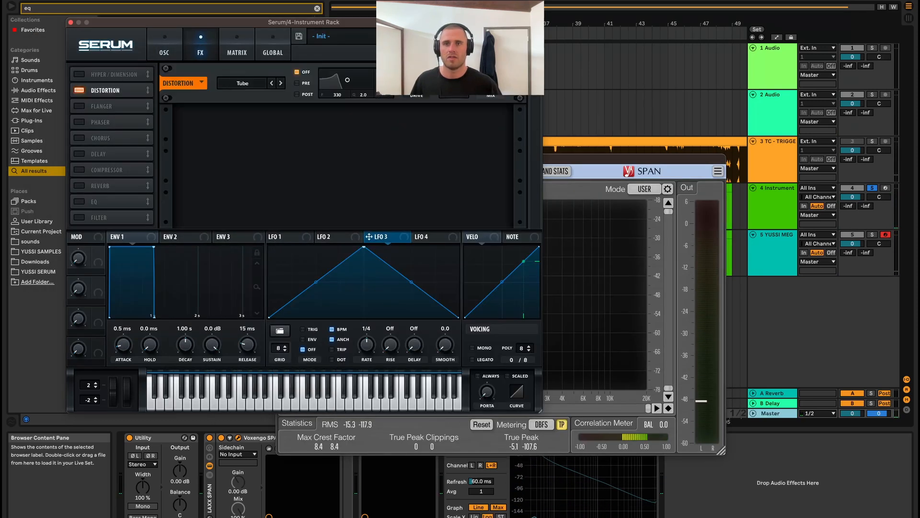
key(space)
drag(515, 22, 278, 0)
drag(378, 162, 497, 159)
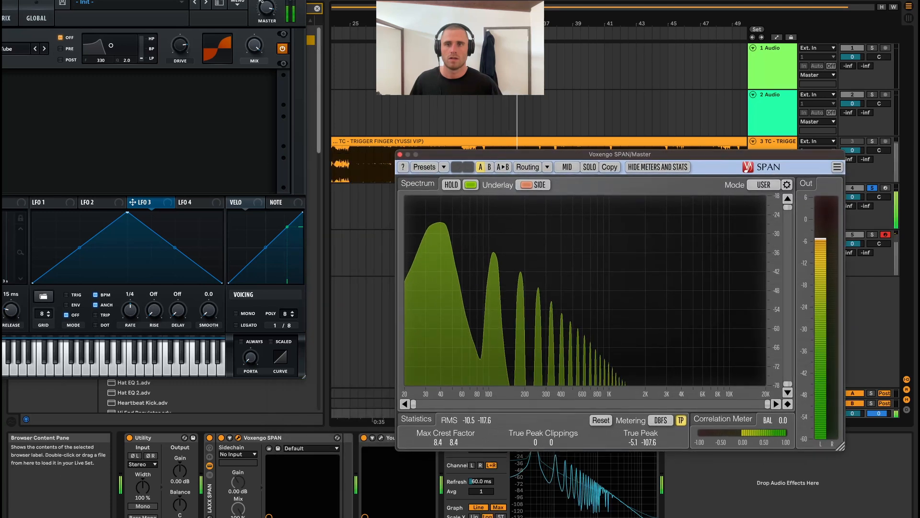
drag(260, 0, 380, 17)
key(space)
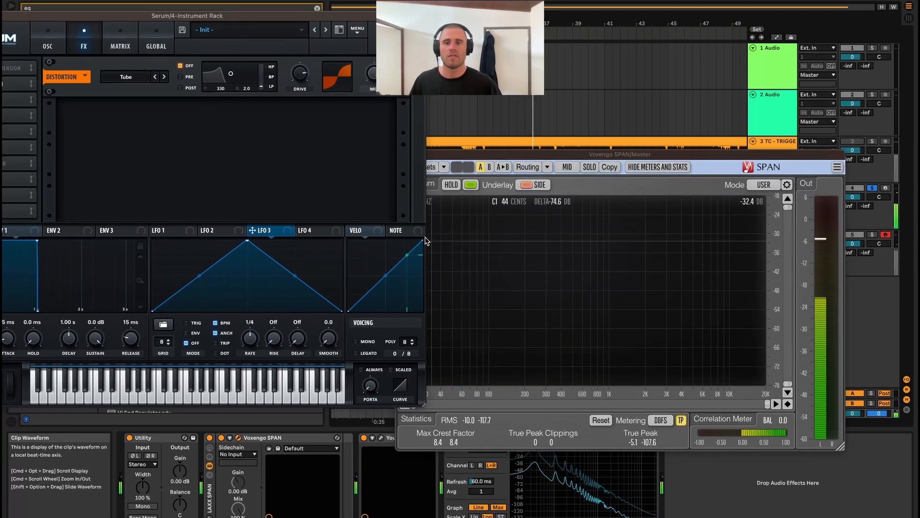
drag(233, 16, 279, 28)
drag(497, 155, 594, 142)
drag(246, 30, 316, 43)
drag(251, 41, 199, 48)
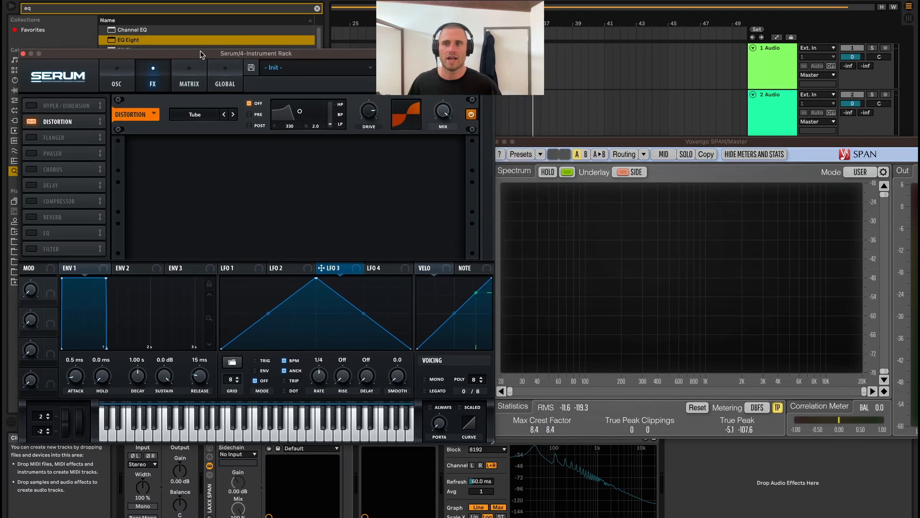
Step: Compare the sub's spectrum in SPAN during playback with the Serum's distortion off and on
click(33, 122)
key(space)
click(33, 121)
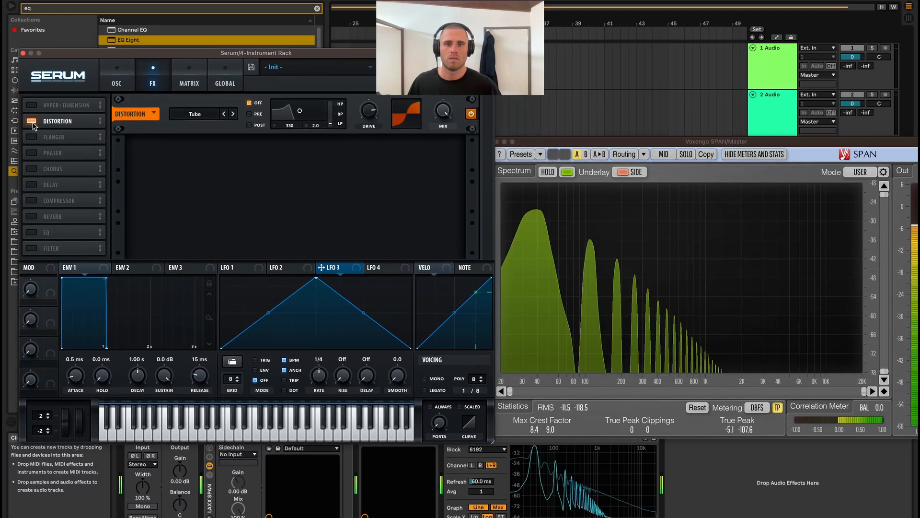
click(33, 122)
click(33, 122)
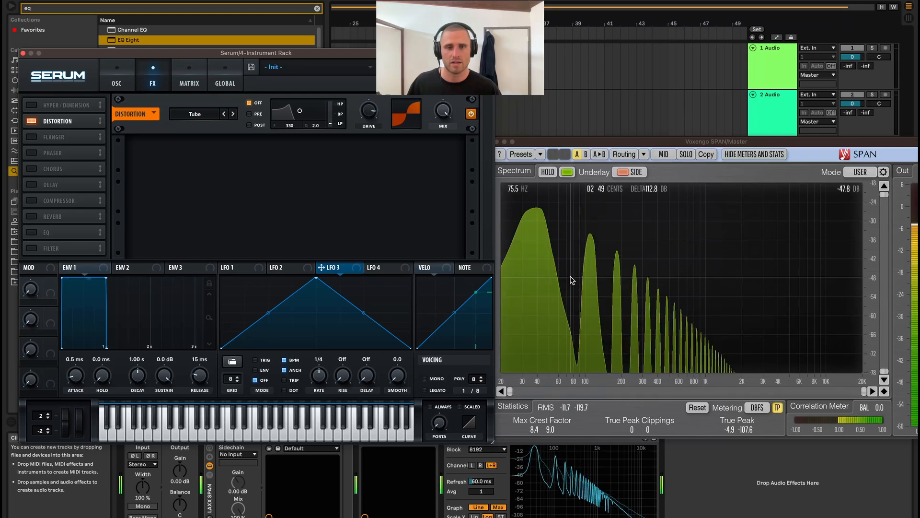
Step: Turn OSC A back on in the Serum and view its wavetable in the table editor
click(116, 79)
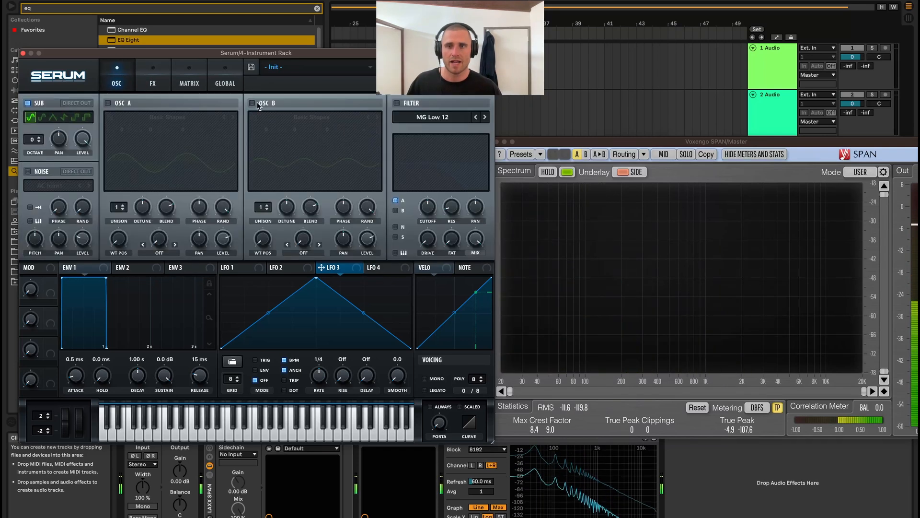
click(108, 103)
click(230, 147)
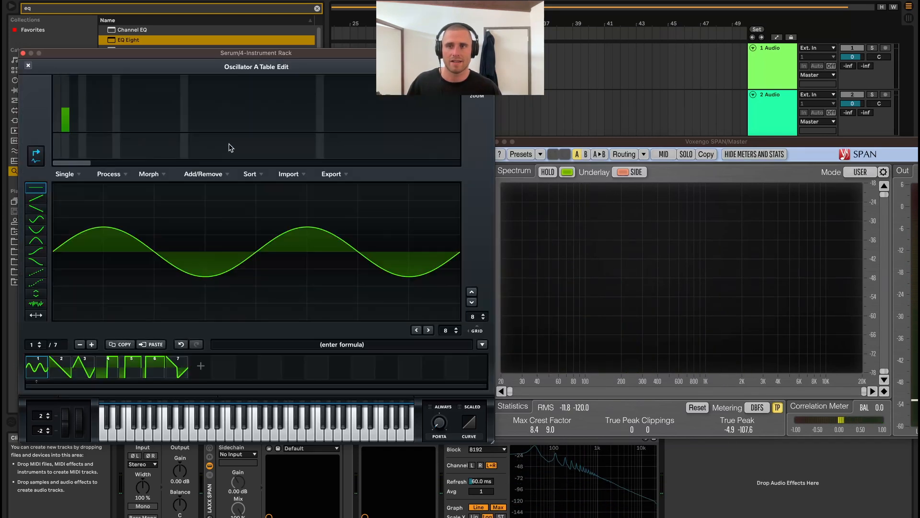
drag(571, 141, 591, 125)
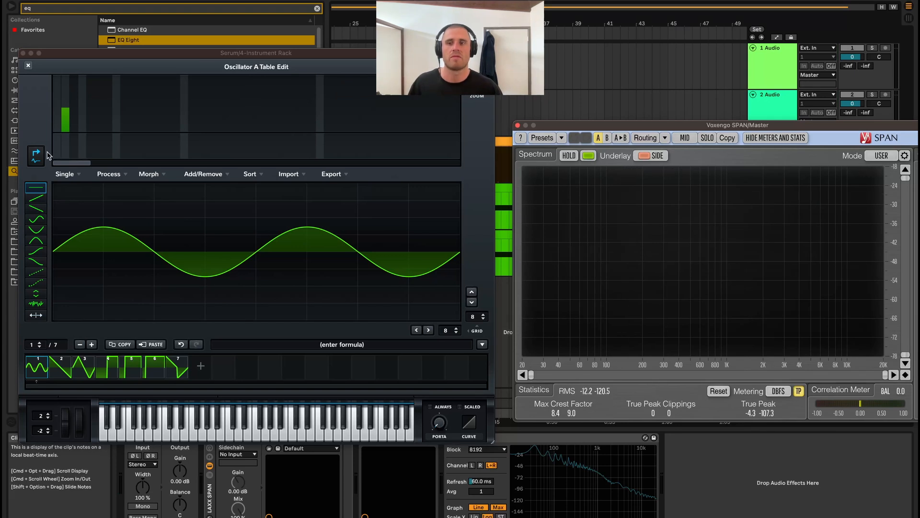
click(29, 66)
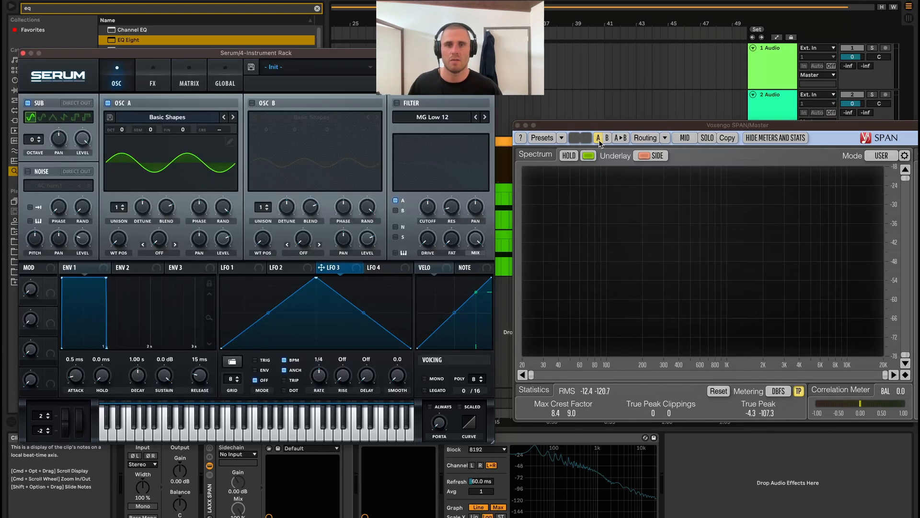
Step: Play the sub with OSC A active and compare its spectrum with the distortion on and off
click(152, 84)
key(space)
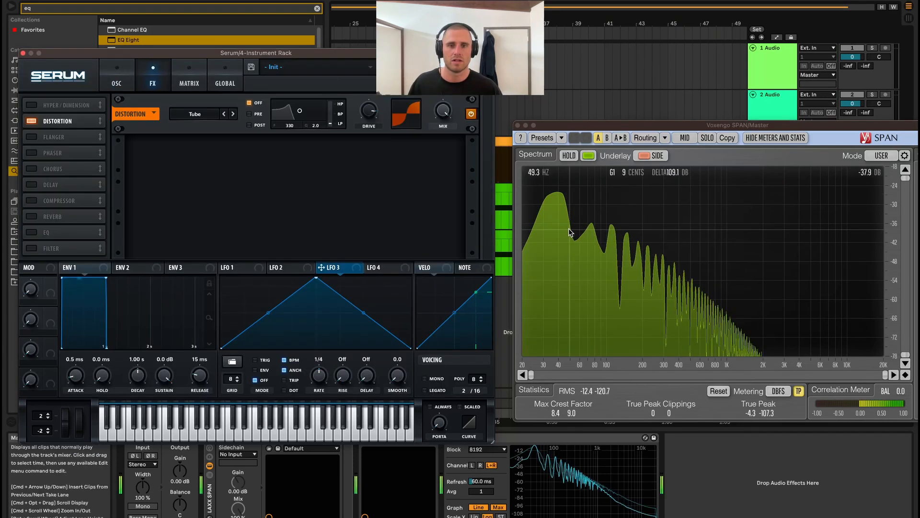
key(space)
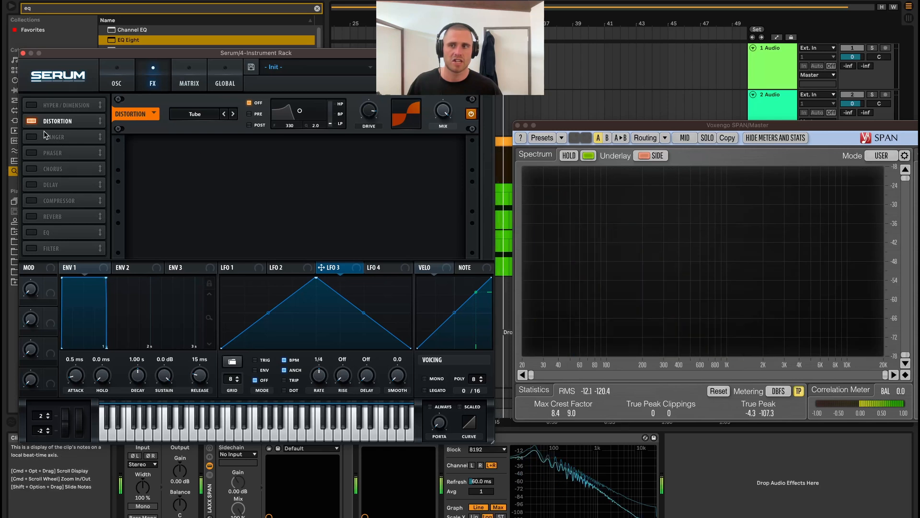
click(31, 121)
key(space)
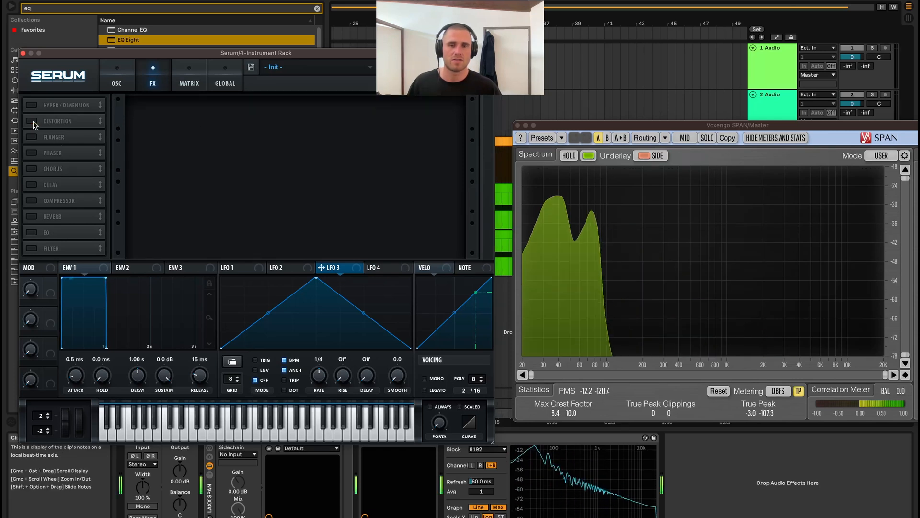
Step: Switch OSC A off and back on during playback to compare the distorted sub's spectrum in SPAN
click(117, 80)
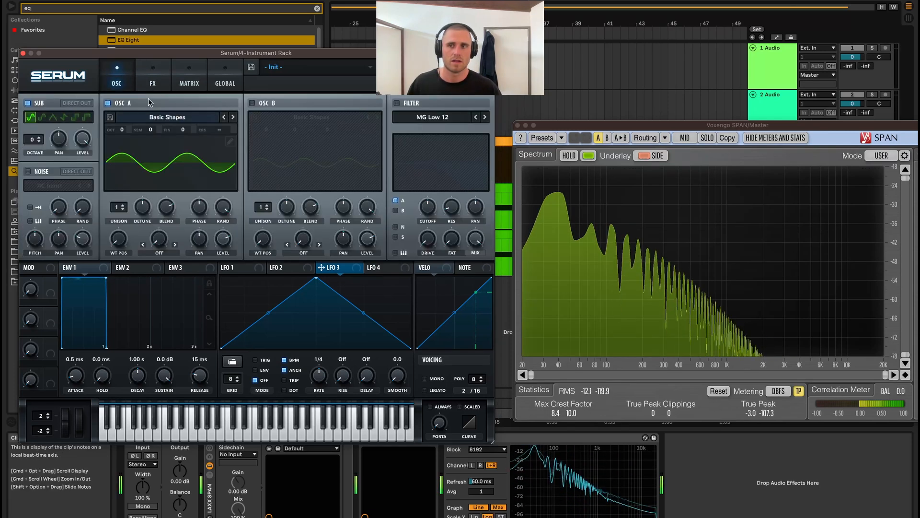
click(109, 103)
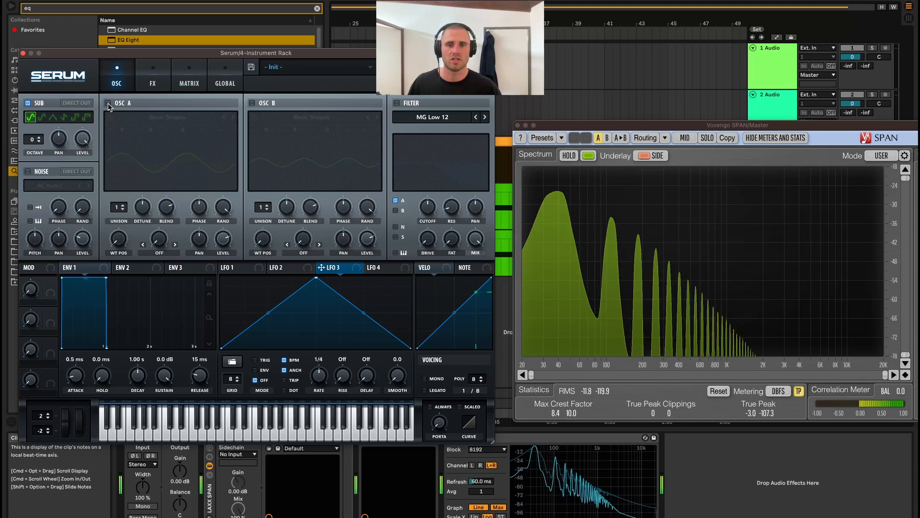
click(109, 104)
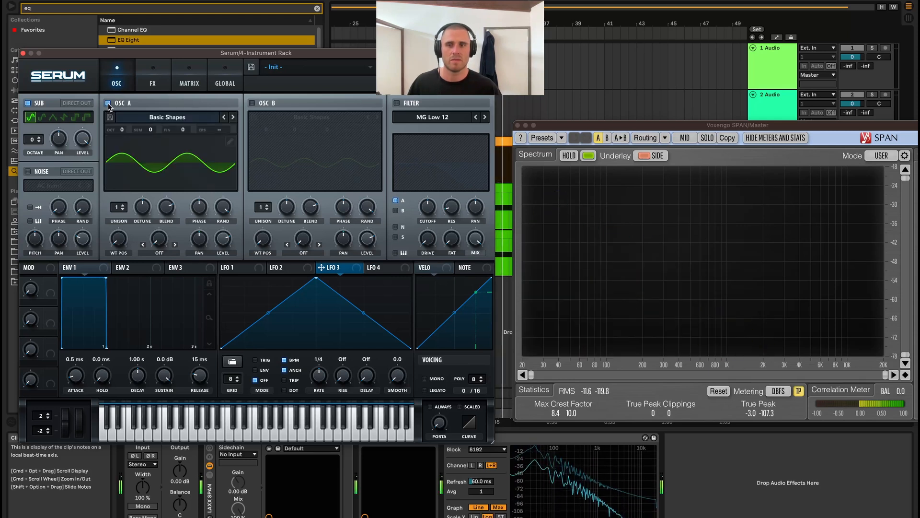
Step: Turn off the Serum's distortion, turn OSC B back on, and close the Serum and SPAN windows
click(151, 84)
click(32, 121)
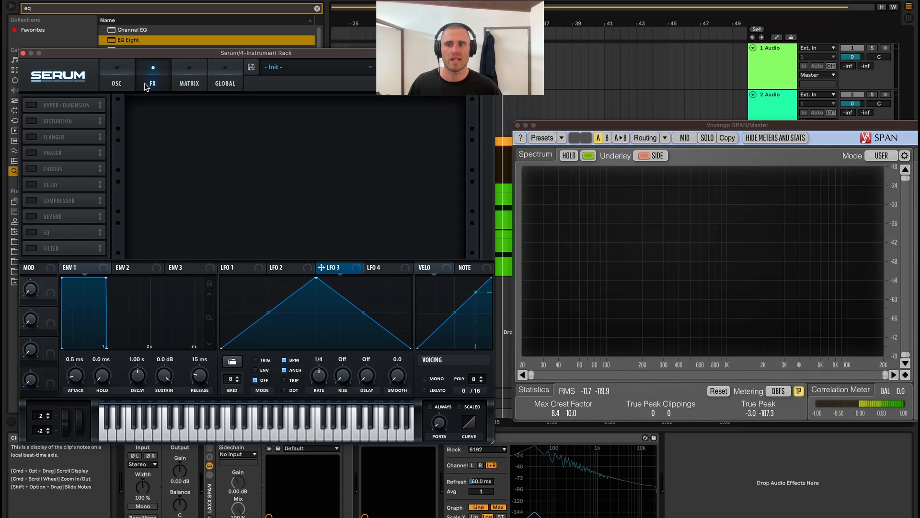
click(116, 83)
click(251, 103)
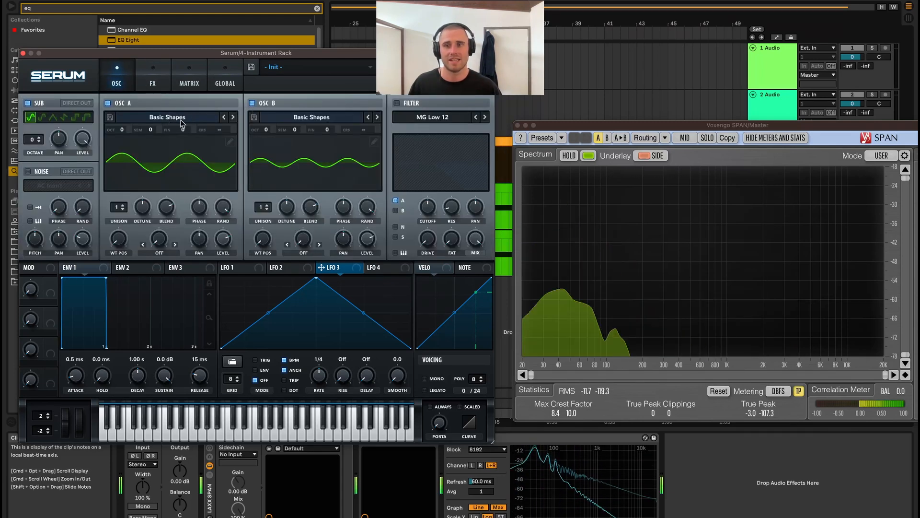
click(23, 53)
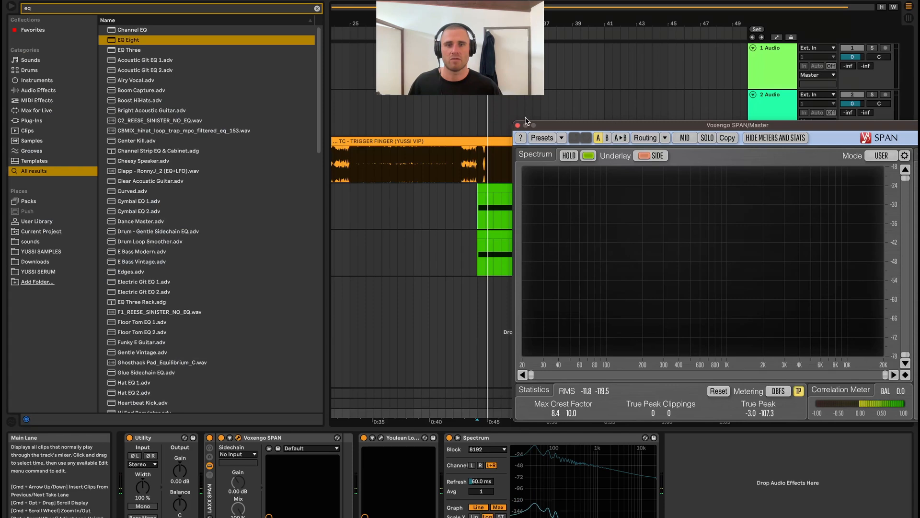
click(518, 125)
Step: Duplicate the Serum chain in track 4's Instrument Rack and open the copied Serum
click(482, 202)
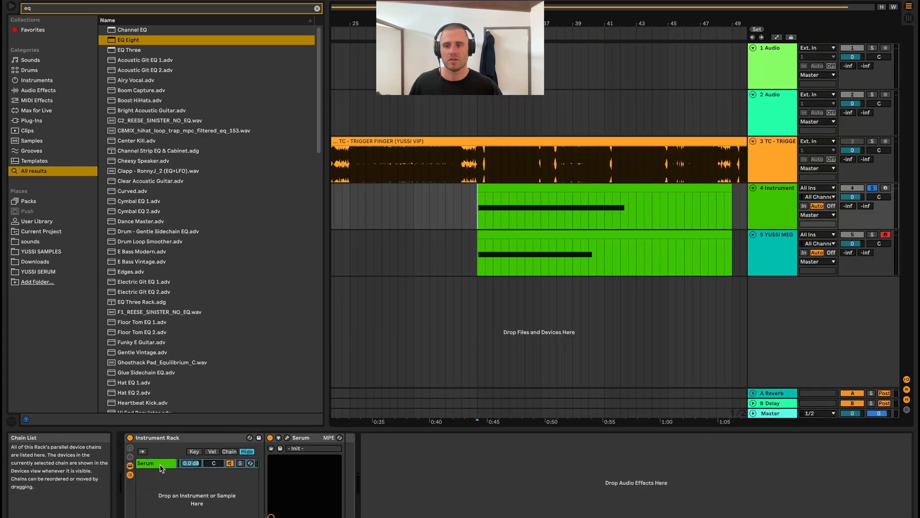
key(ctrl+d)
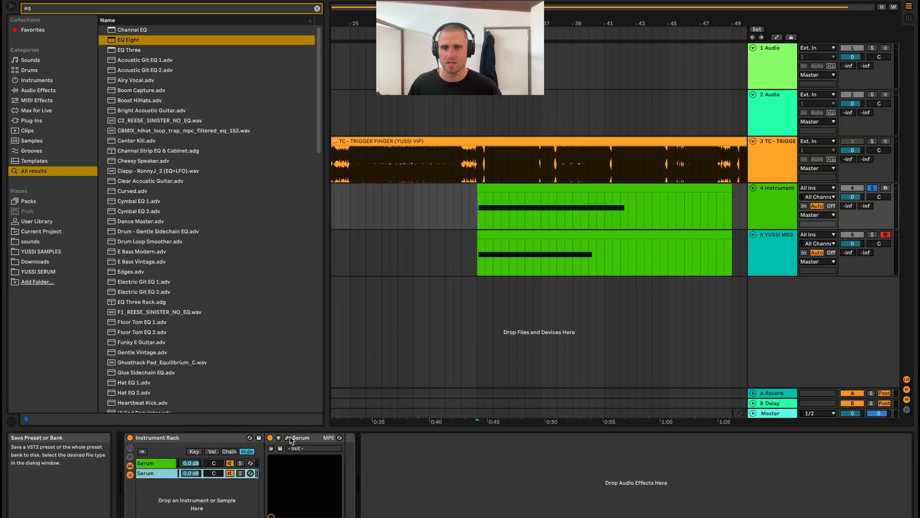
click(287, 437)
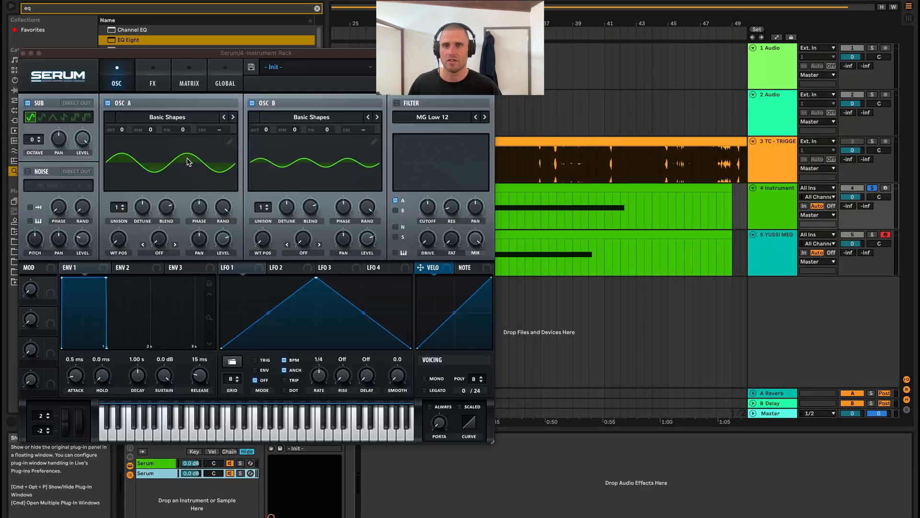
Step: Switch off the copied Serum's sub oscillator and edit OSC A's wavetable, replacing the second harmonic with the fourth
click(27, 103)
click(229, 141)
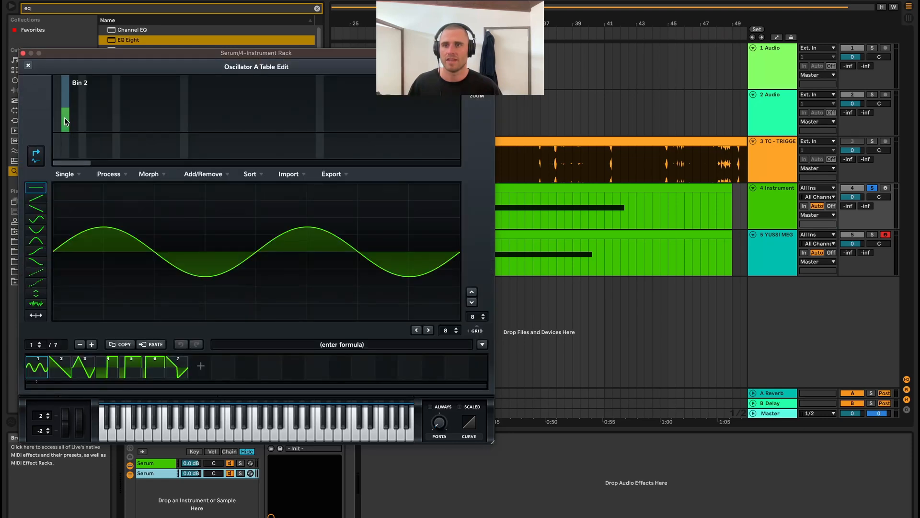
drag(63, 137, 64, 137)
mouse_move(83, 117)
mouse_down()
mouse_move(84, 105)
mouse_move(90, 135)
mouse_move(81, 105)
mouse_up()
click(28, 65)
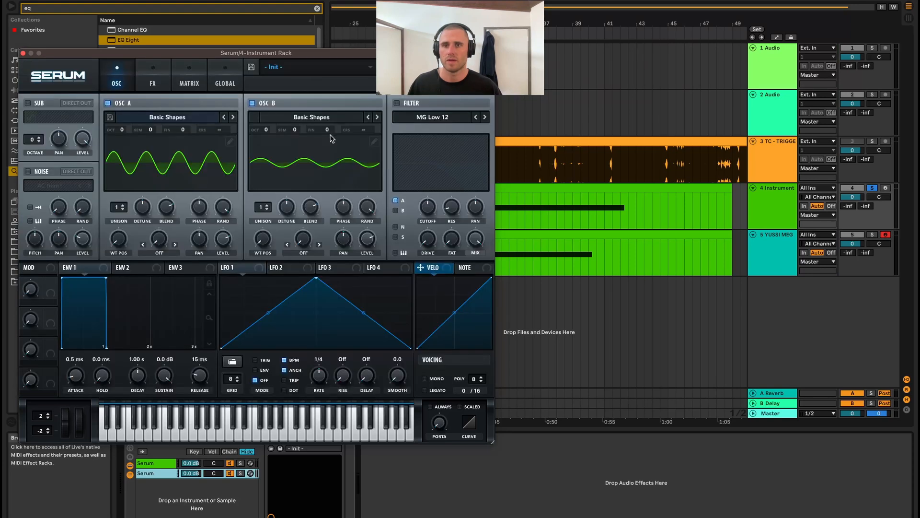
Step: Edit OSC B's wavetable so that its waveform contains only the fifth harmonic
click(375, 144)
mouse_move(65, 123)
mouse_down()
mouse_move(82, 131)
mouse_move(87, 111)
mouse_up()
click(28, 66)
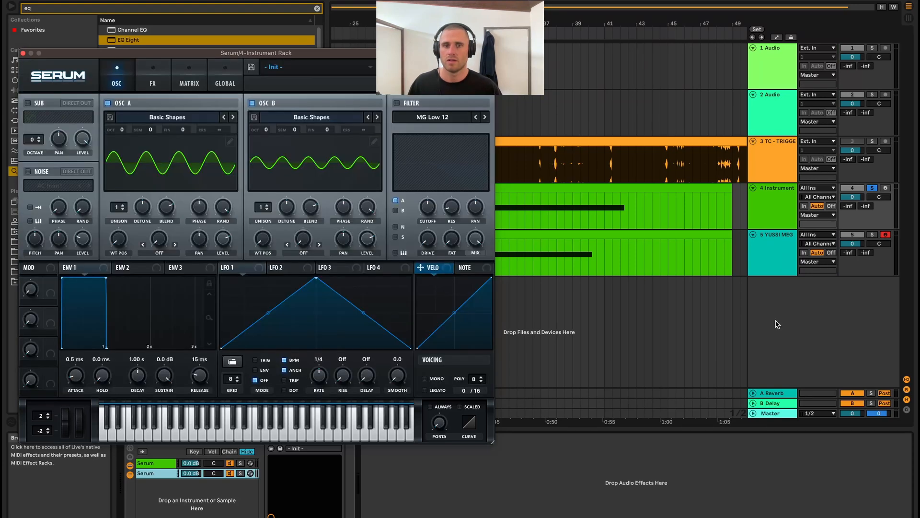
Step: Open SPAN on the Master track beside the Serum window to view the layered harmonics' spectrum
click(783, 417)
drag(259, 53, 266, 14)
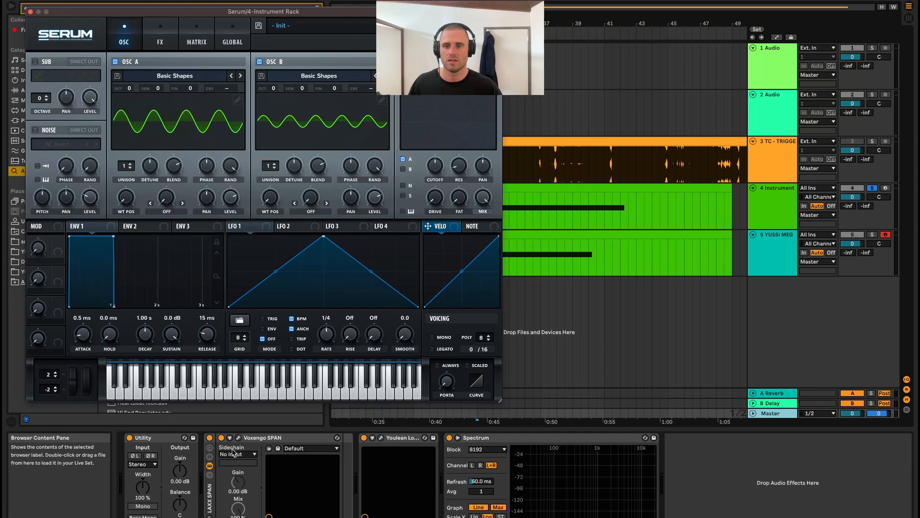
click(238, 438)
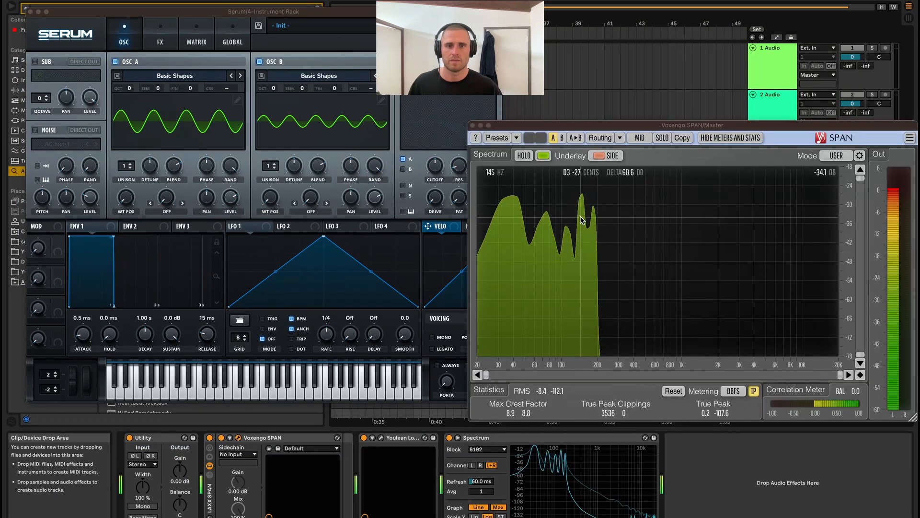
Step: Lower the OSC A and OSC B levels to 34% each during playback, and close the SPAN and Serum windows
click(244, 201)
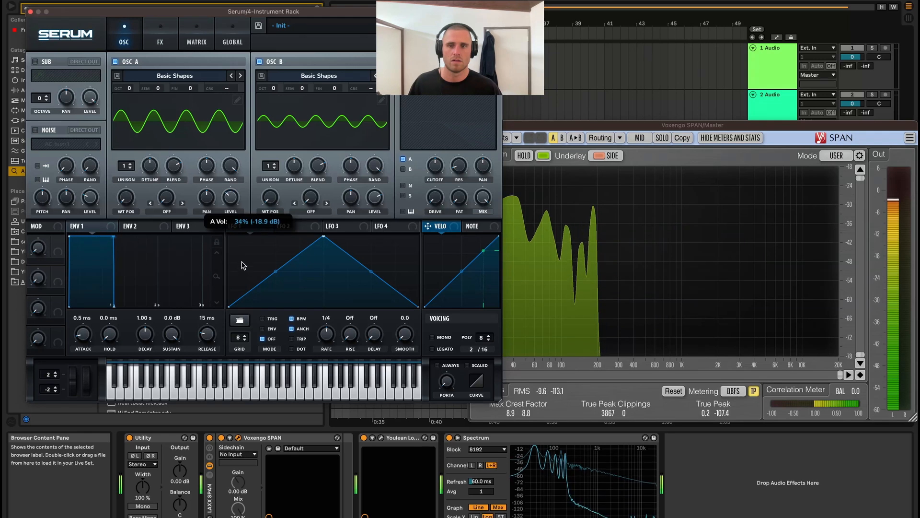
mouse_move(376, 214)
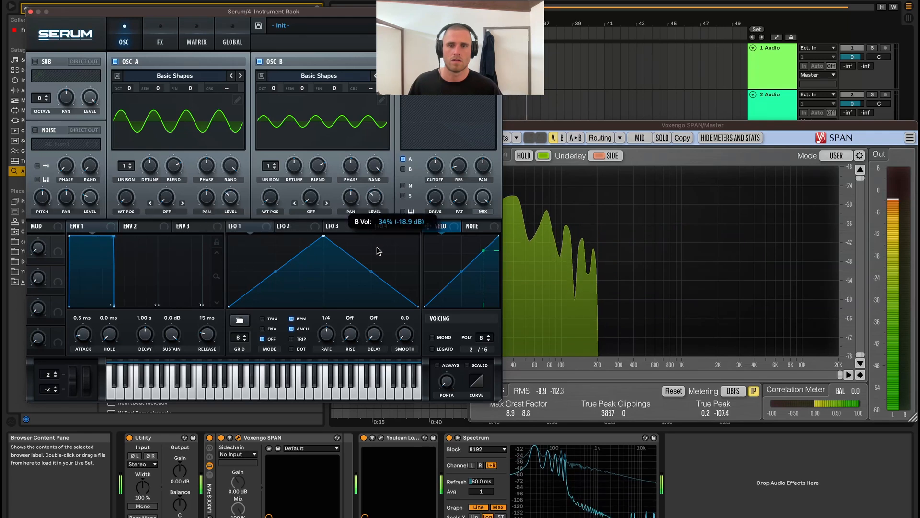
drag(508, 126, 525, 115)
click(489, 115)
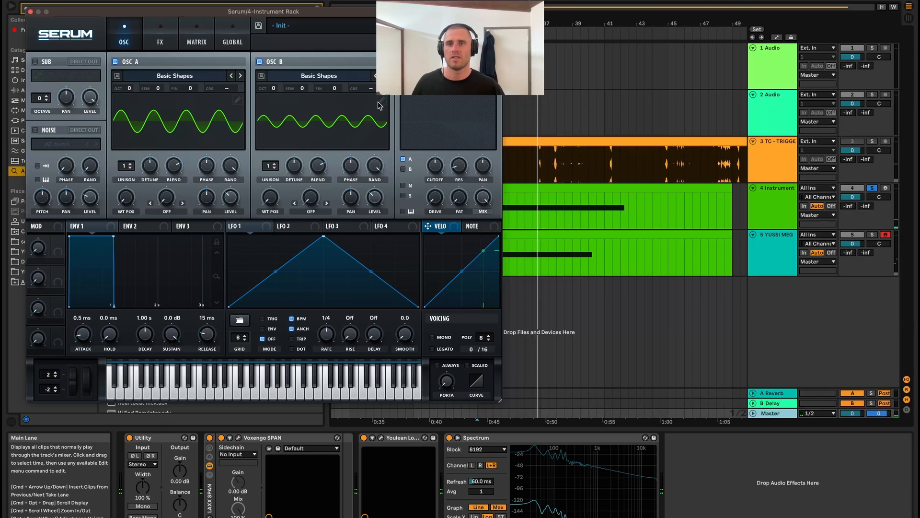
click(30, 12)
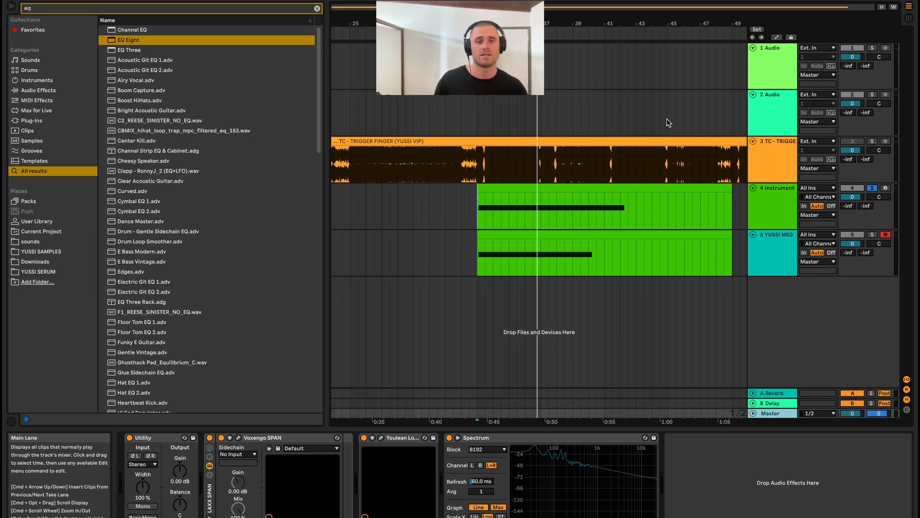